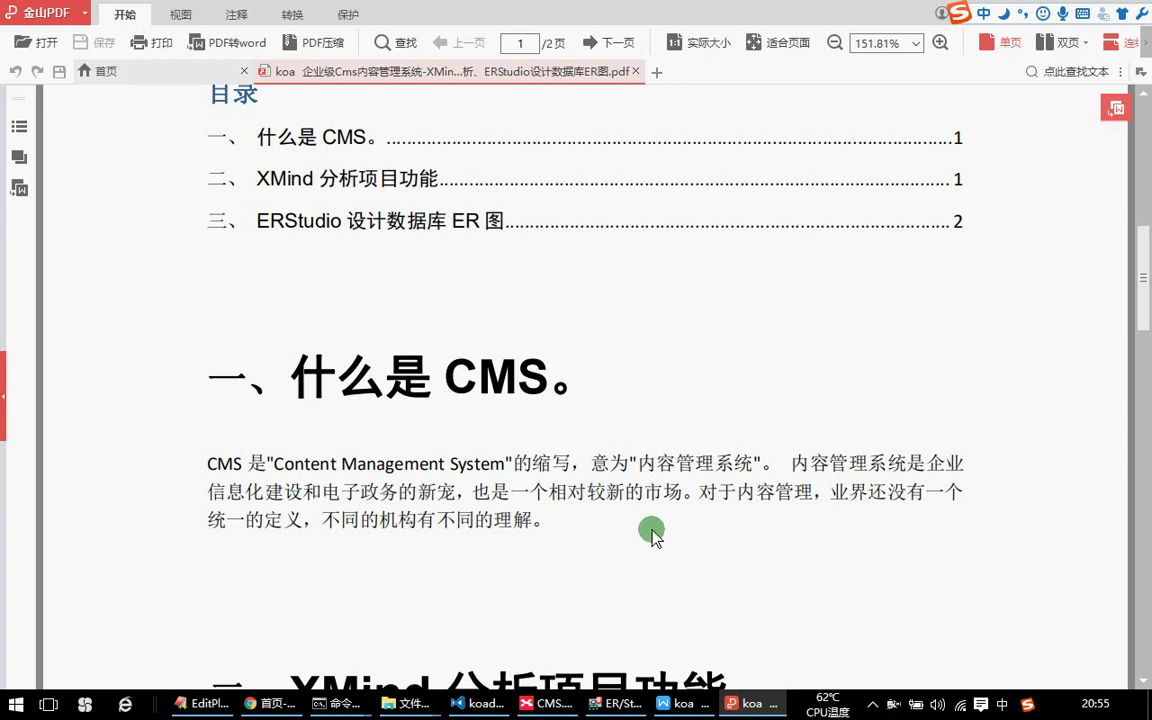
Highlight and clear CMS and 内容管理系统 in the PDF definition, then switch to Chrome.
double_click(226, 464)
left_click_drag(630, 408, 760, 464)
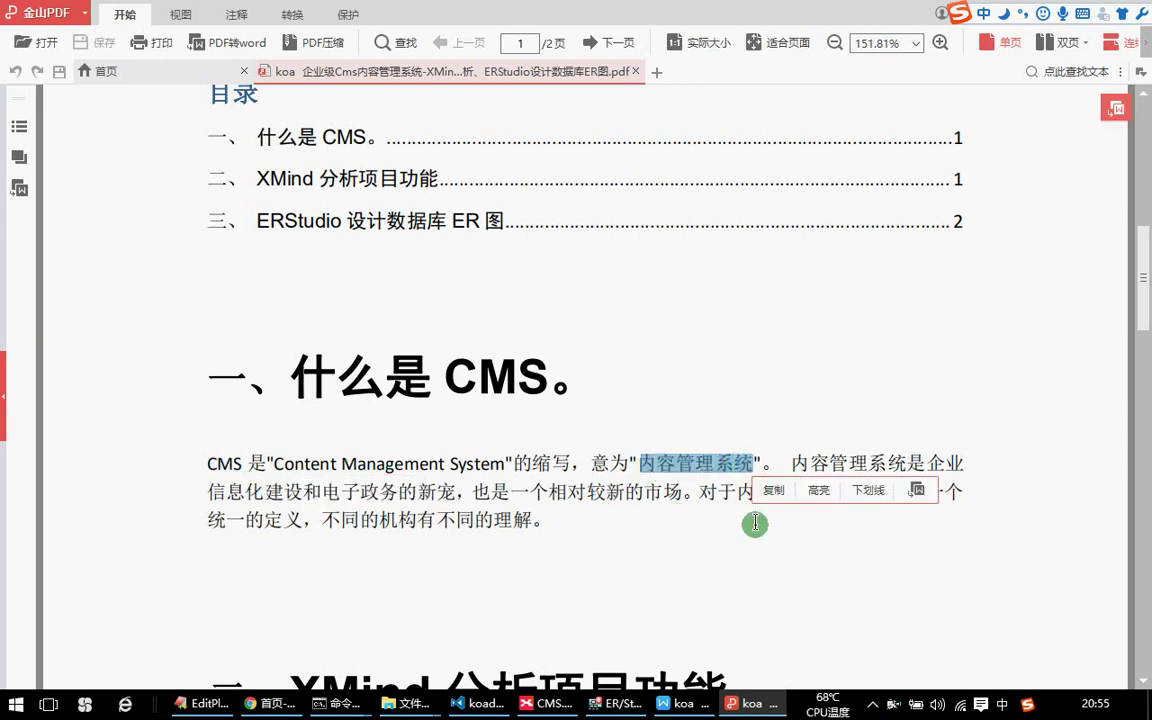
left_click(755, 527)
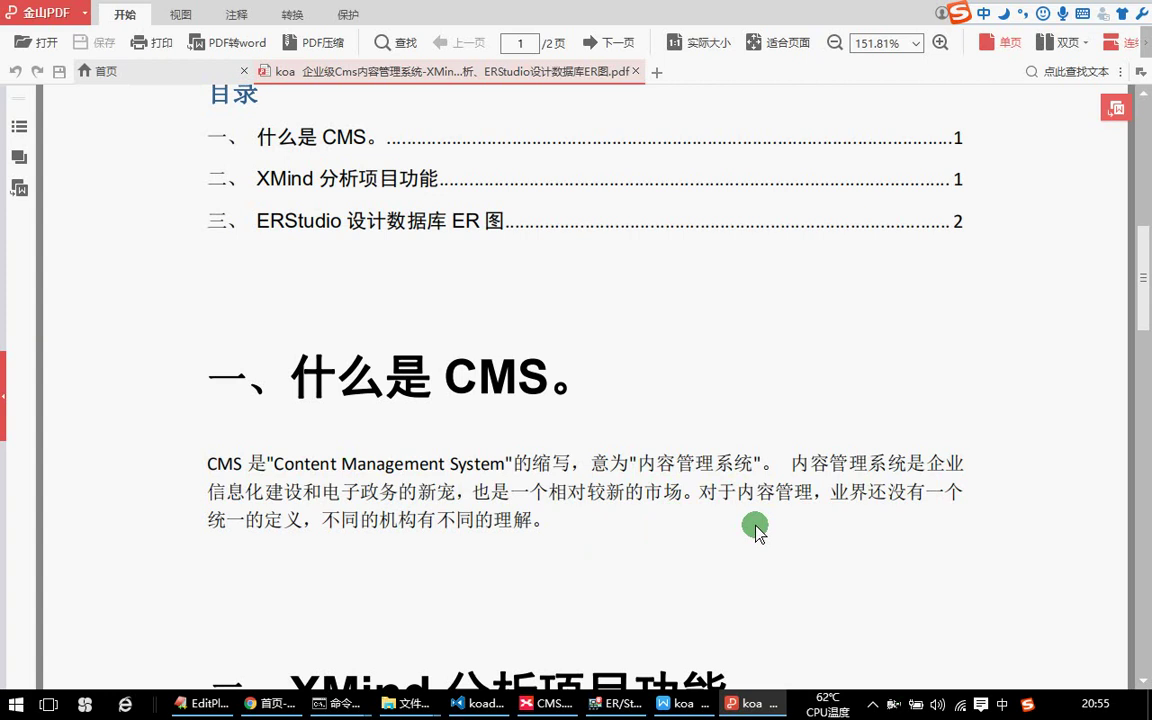
left_click(268, 703)
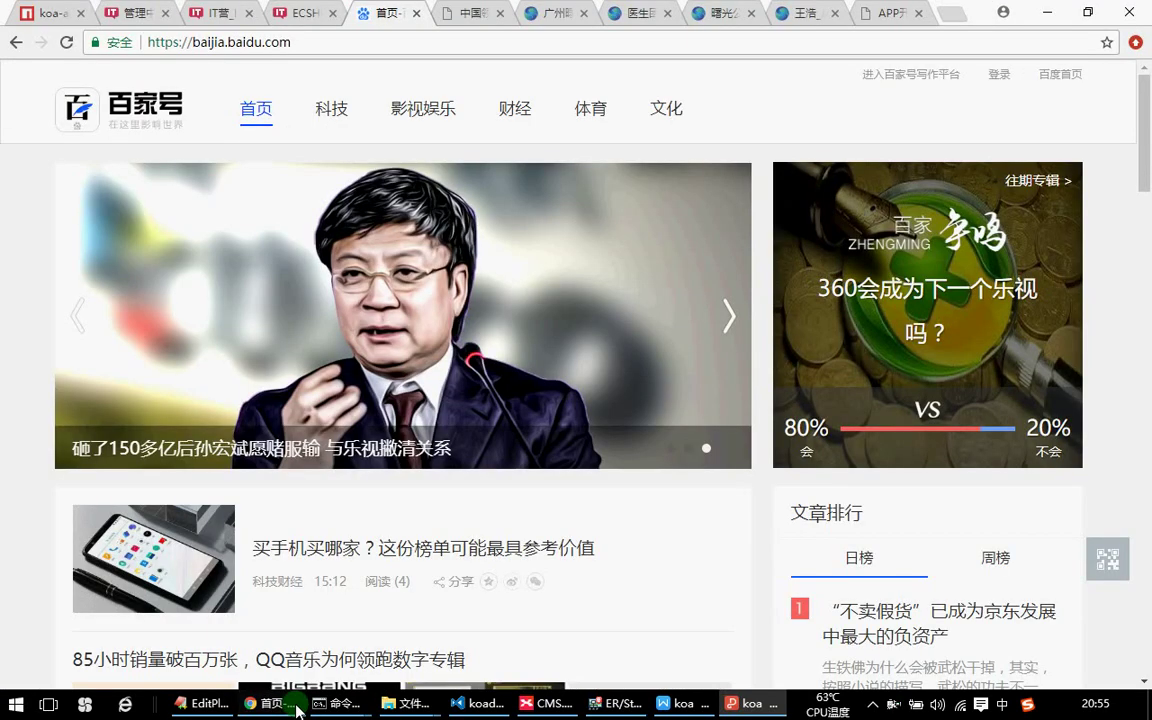
Browse Baijiahao's 科技 channel and the 黑马学院 article, then return to the home page.
scroll(571, 355, "down", 2)
scroll(574, 360, "up", 2)
left_click(358, 126)
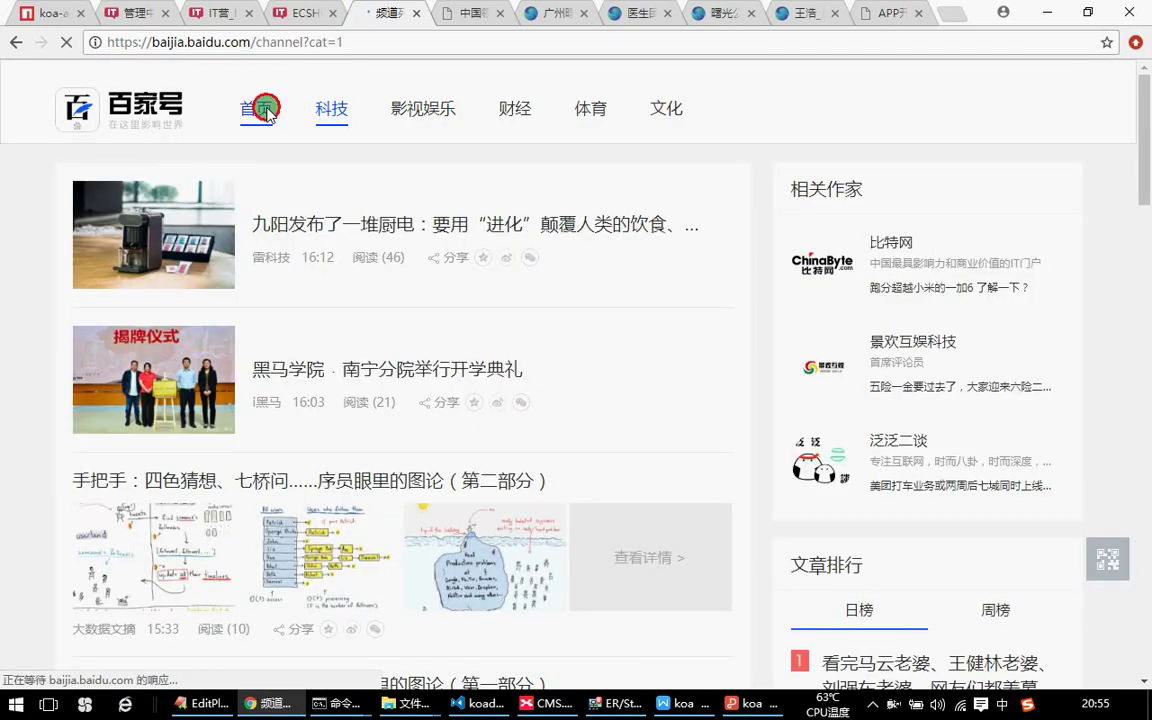
left_click(264, 109)
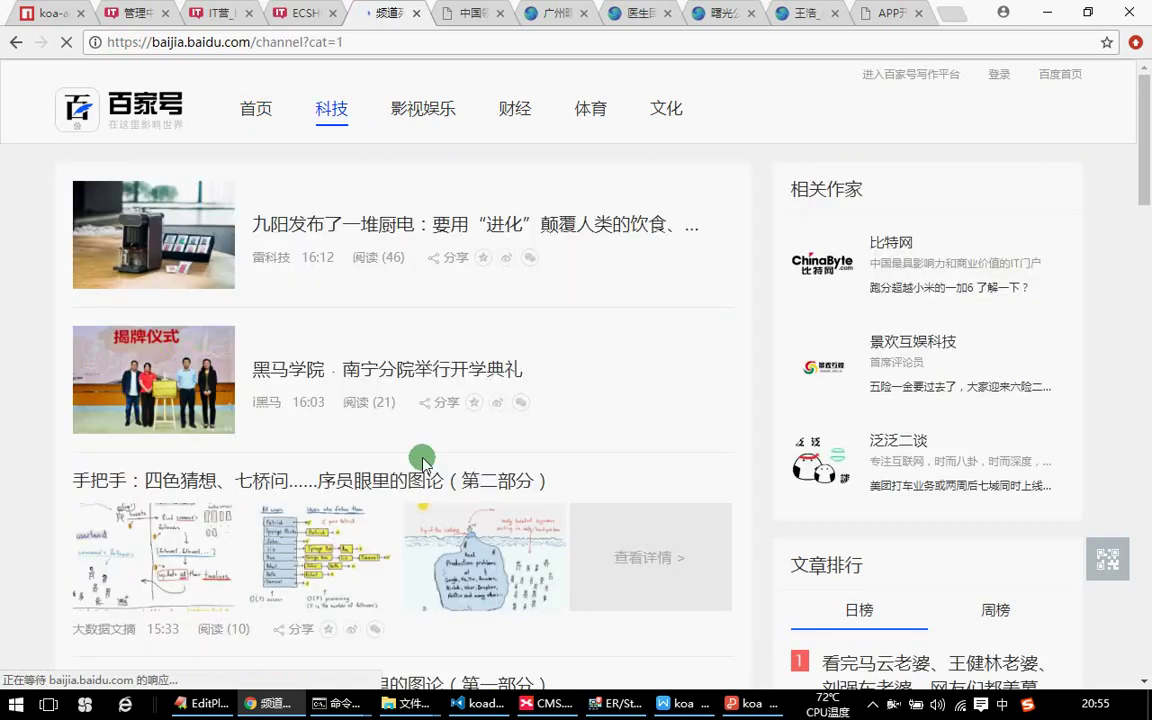
scroll(419, 457, "down", 2)
scroll(424, 372, "up", 2)
left_click(424, 373)
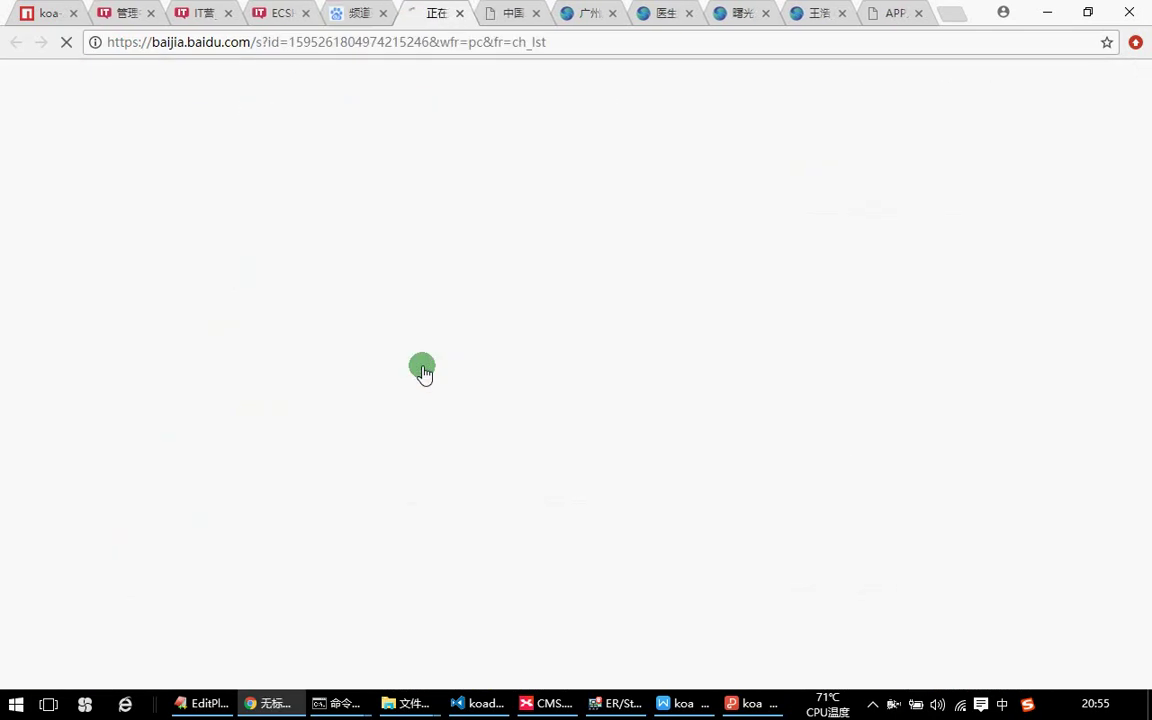
left_click(370, 13)
left_click(257, 117)
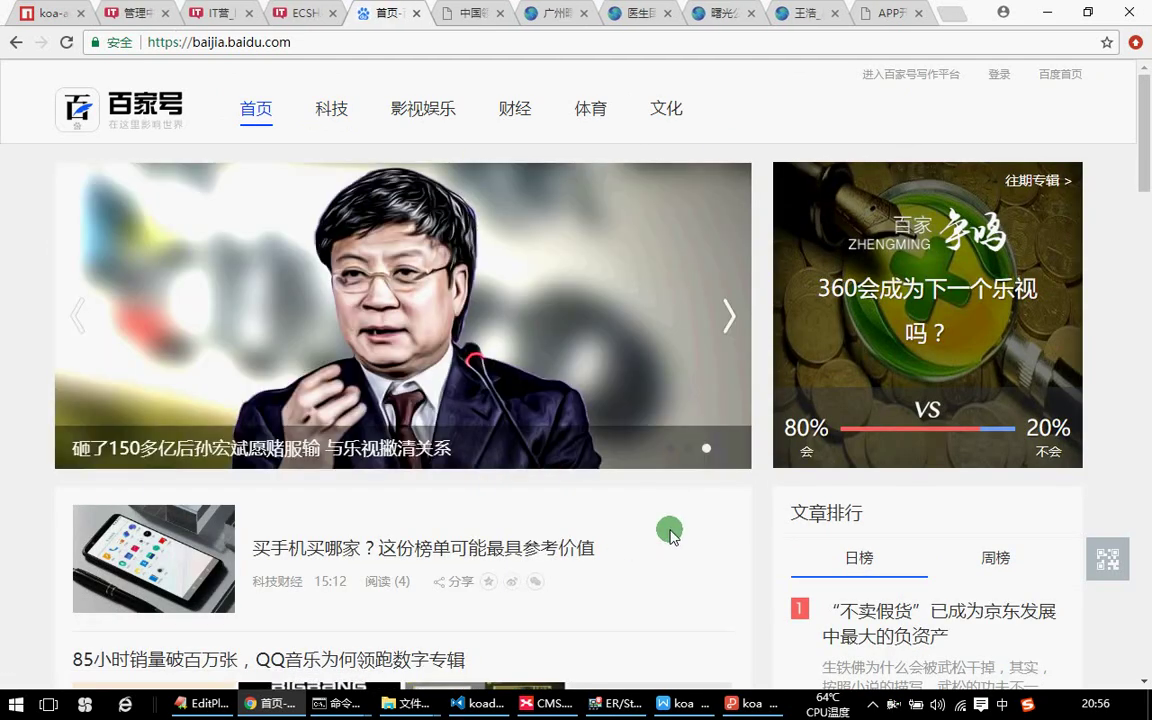
Scroll through the 广州曙光 clinic site and its home page, dismissing the promo popup.
left_click(548, 13)
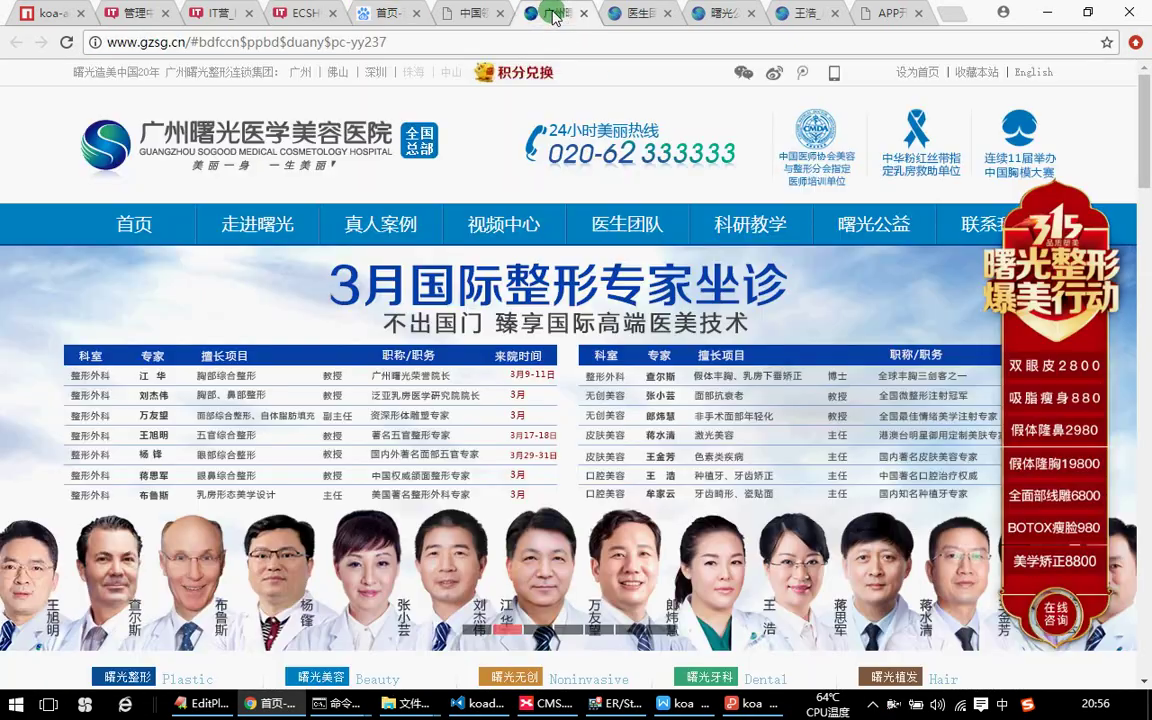
scroll(636, 338, "down", 3)
scroll(636, 338, "up", 3)
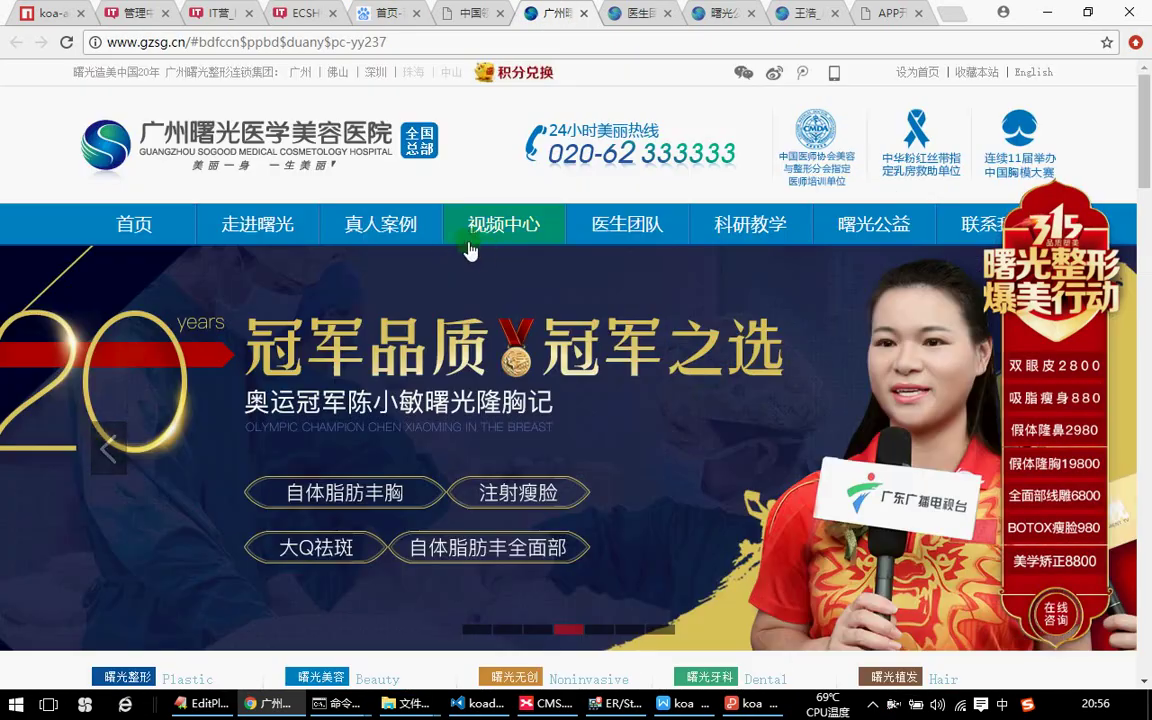
scroll(586, 355, "down", 3)
scroll(586, 355, "up", 3)
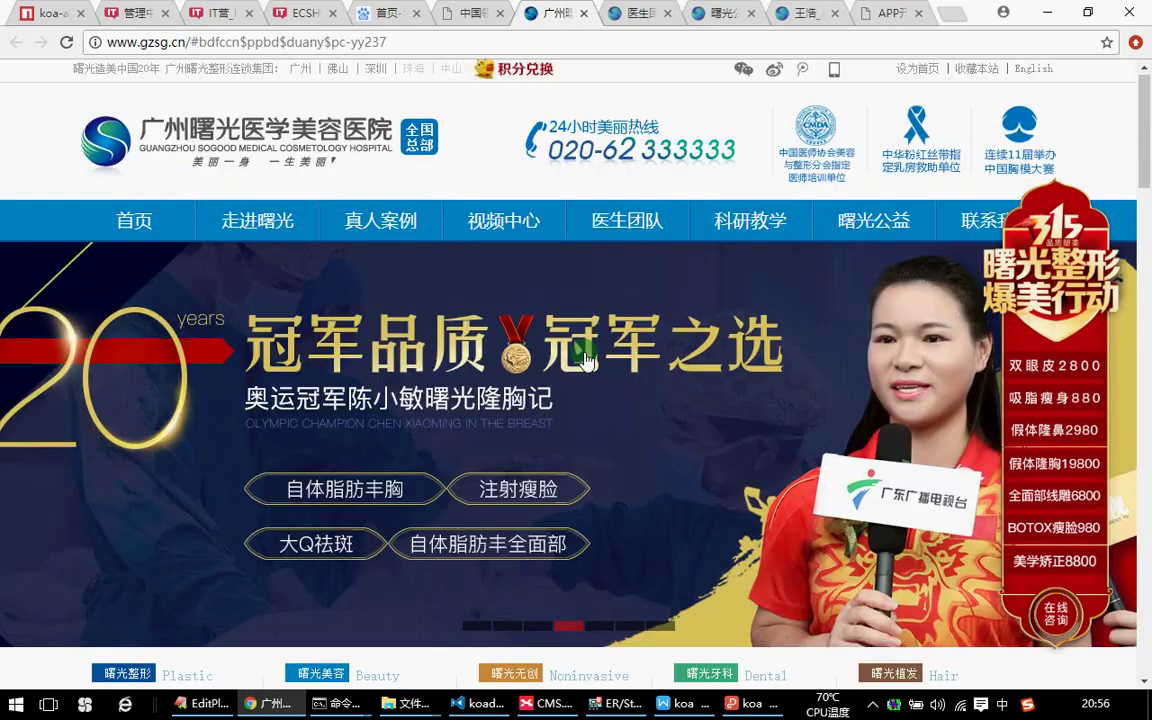
left_click(165, 226)
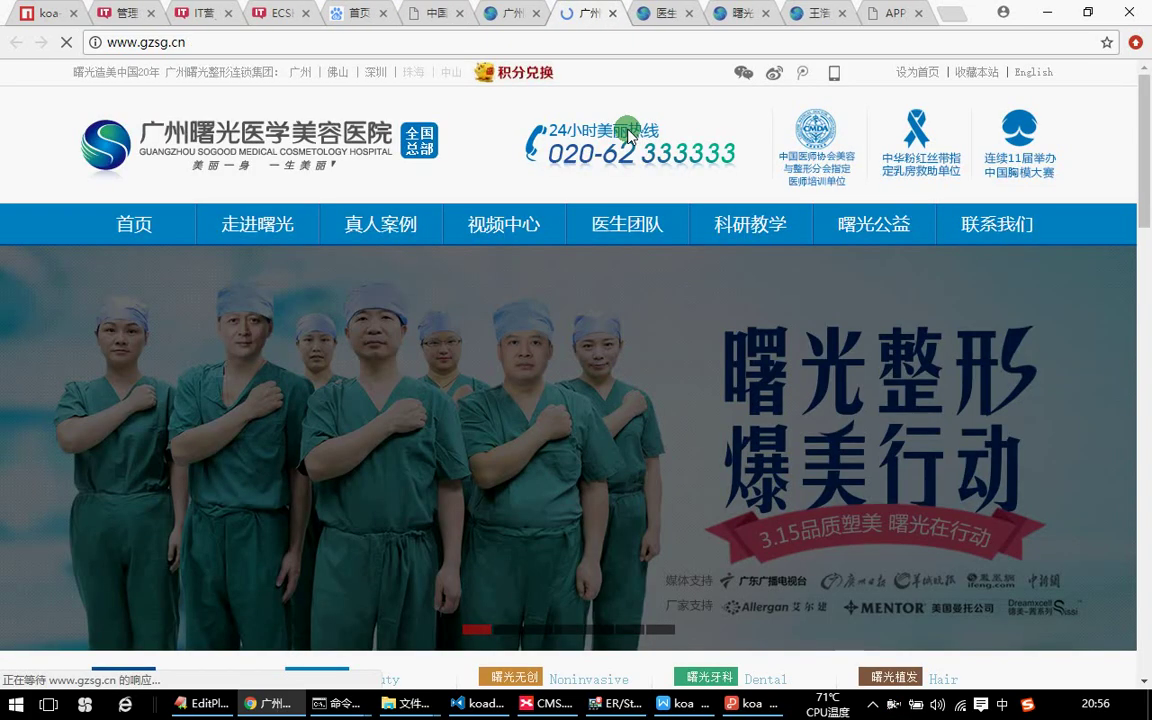
scroll(629, 135, "down", 4)
left_click(711, 545)
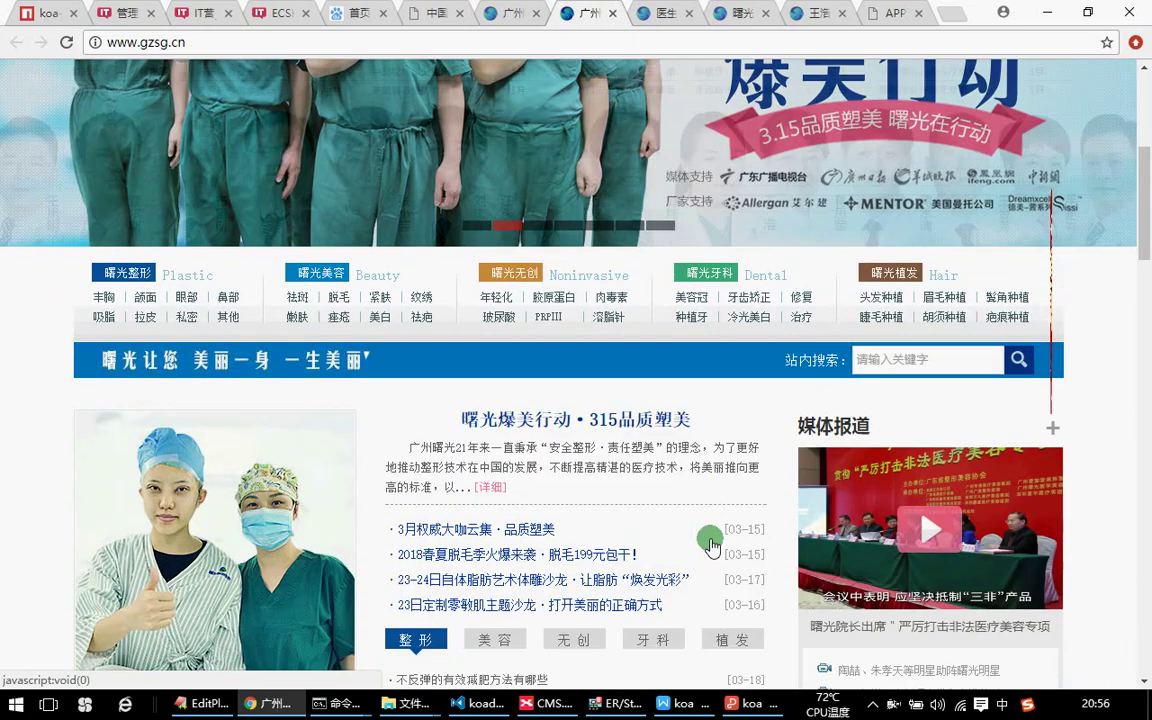
scroll(711, 545, "down", 2)
scroll(689, 496, "down", 3)
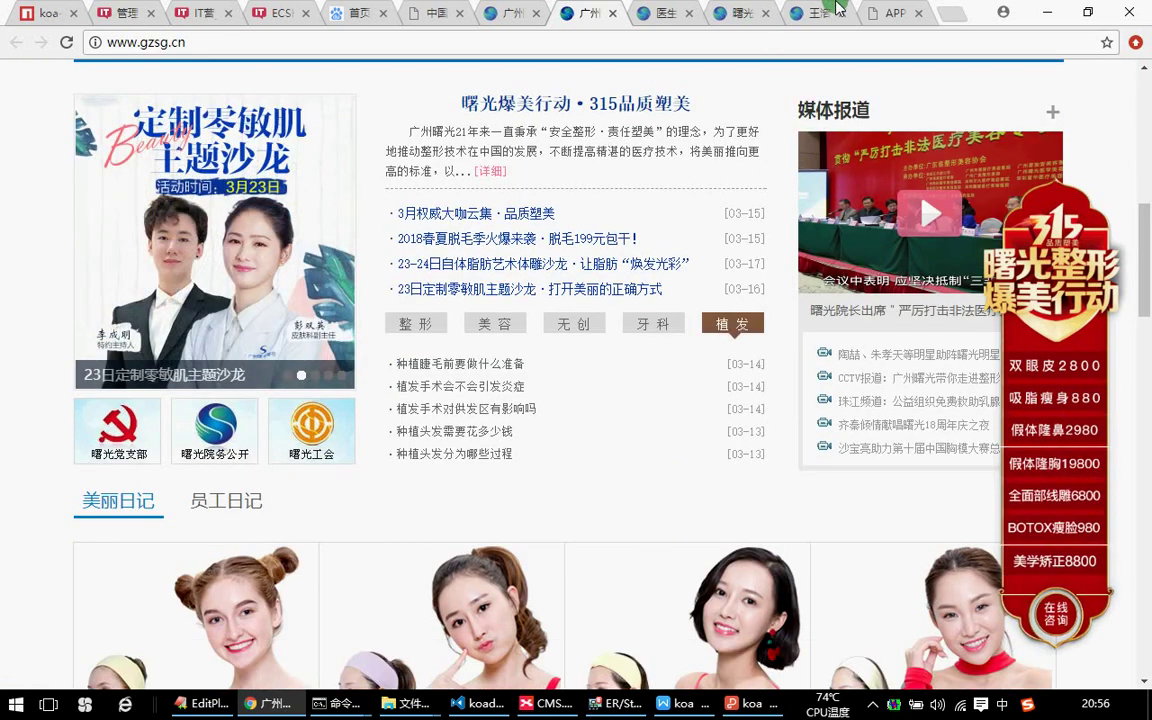
View the bufengsoft success cases, close the chat popup, and show the ECSHOP product list.
left_click(876, 12)
scroll(751, 231, "down", 3)
scroll(849, 270, "up", 2)
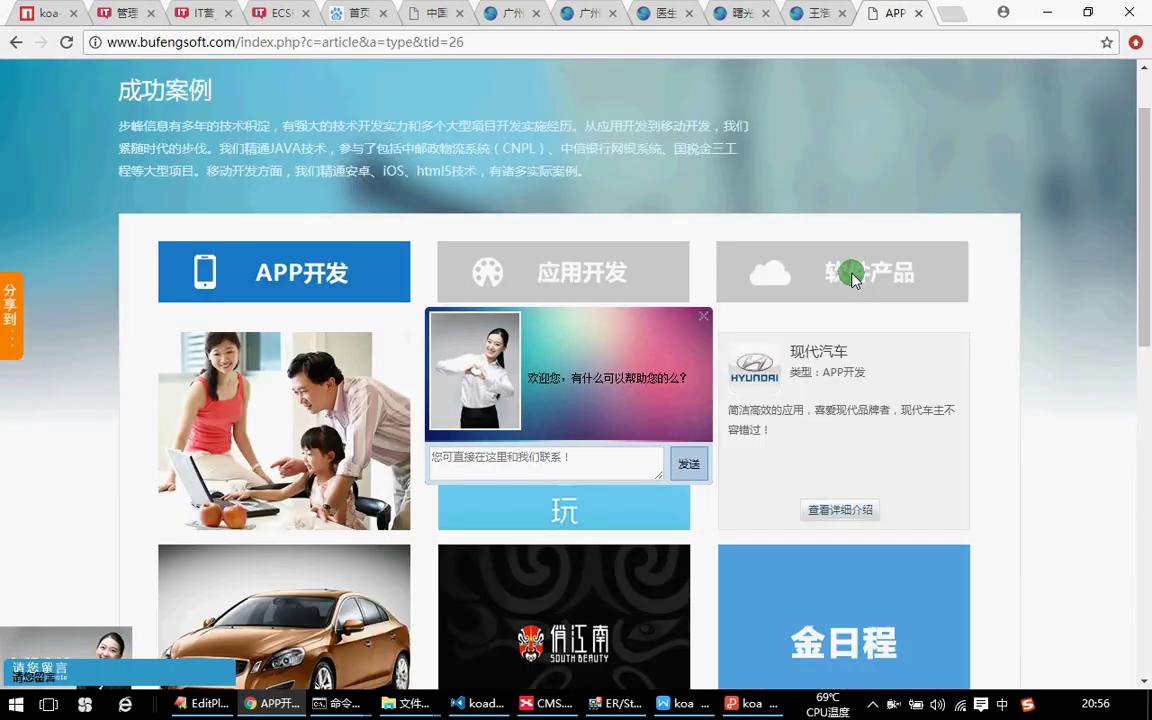
left_click(708, 314)
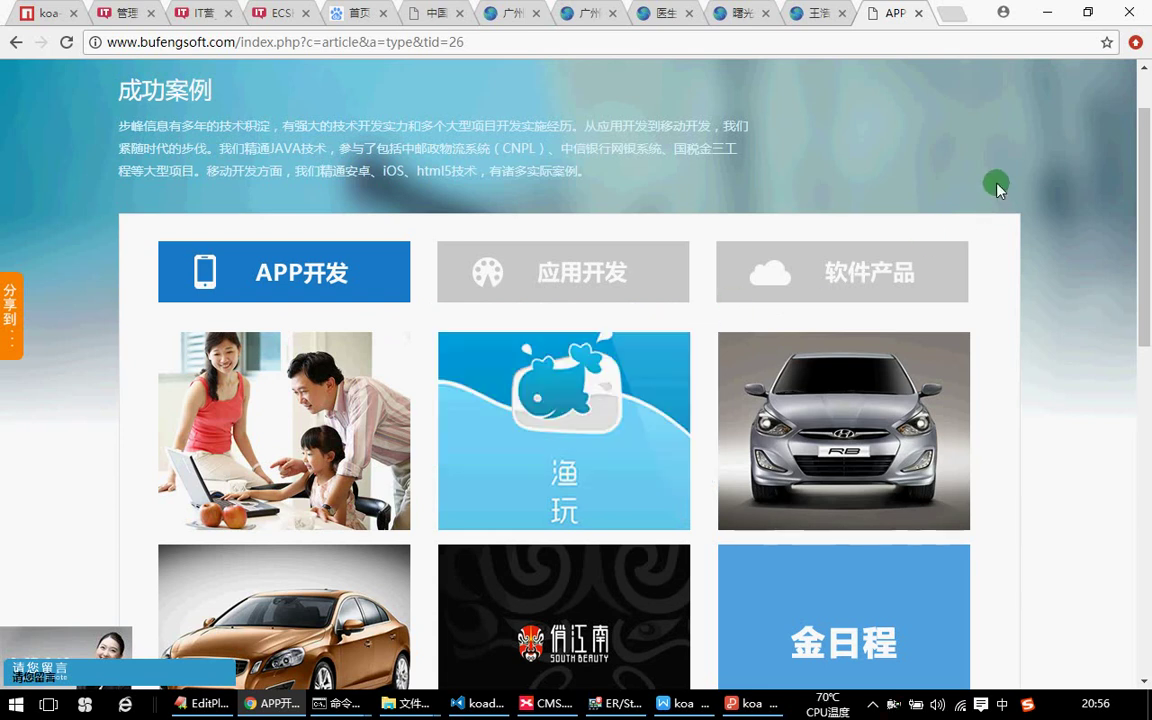
scroll(951, 170, "up", 1)
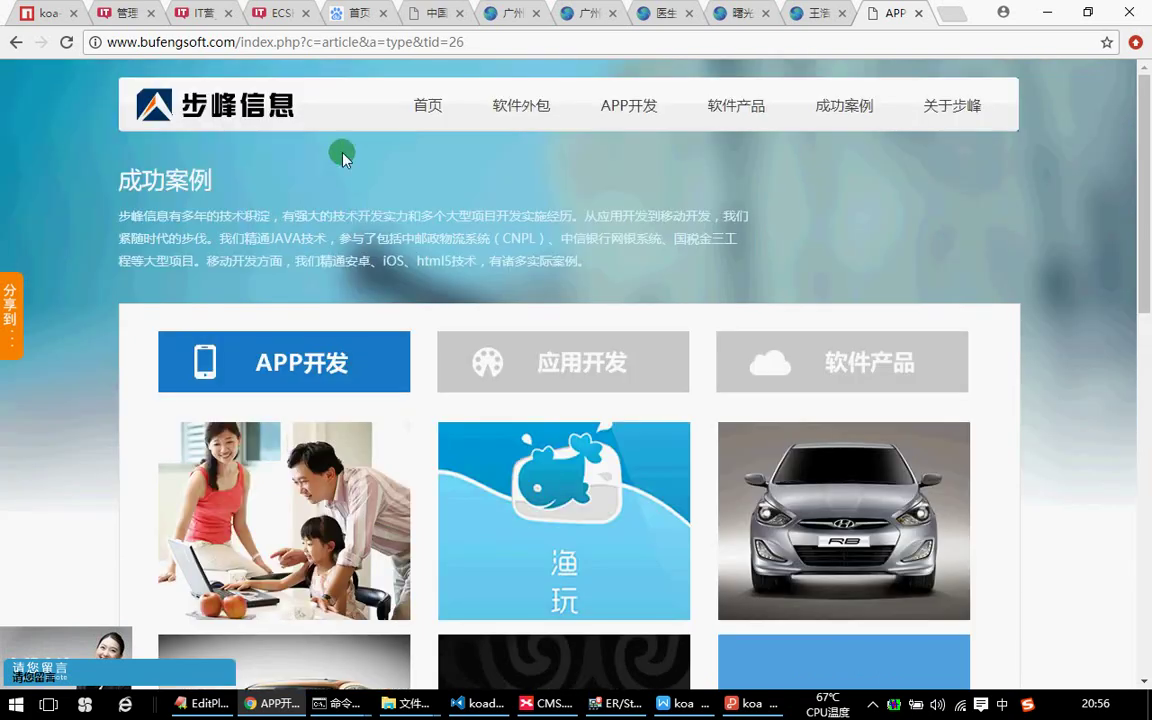
left_click(277, 12)
scroll(437, 395, "down", 1)
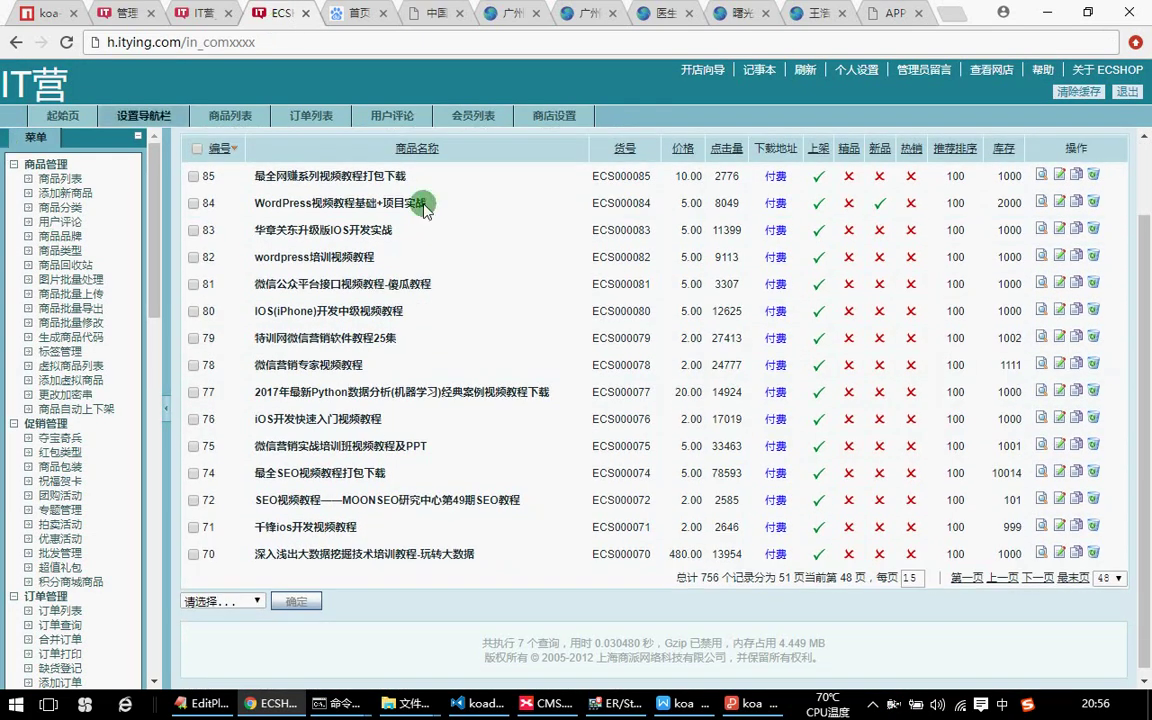
View the ECSHOP add-new-product form and scroll through the IT营 homepage.
left_click(85, 178)
left_click(70, 192)
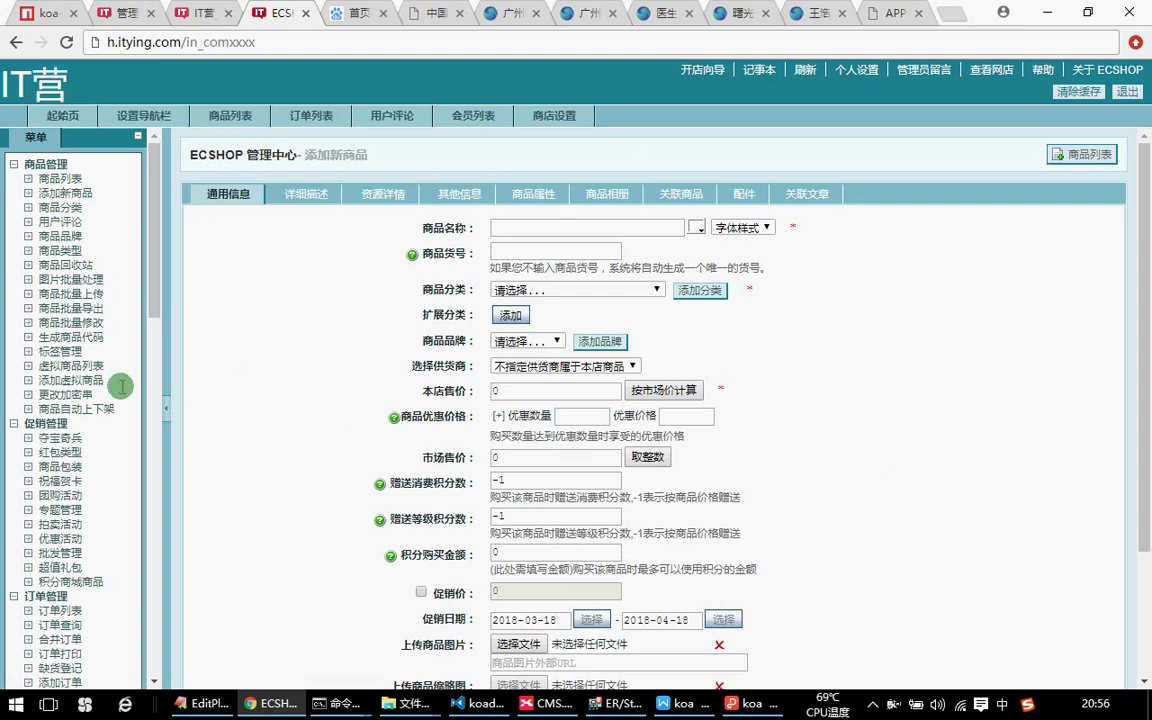
left_click(198, 14)
scroll(845, 354, "down", 6)
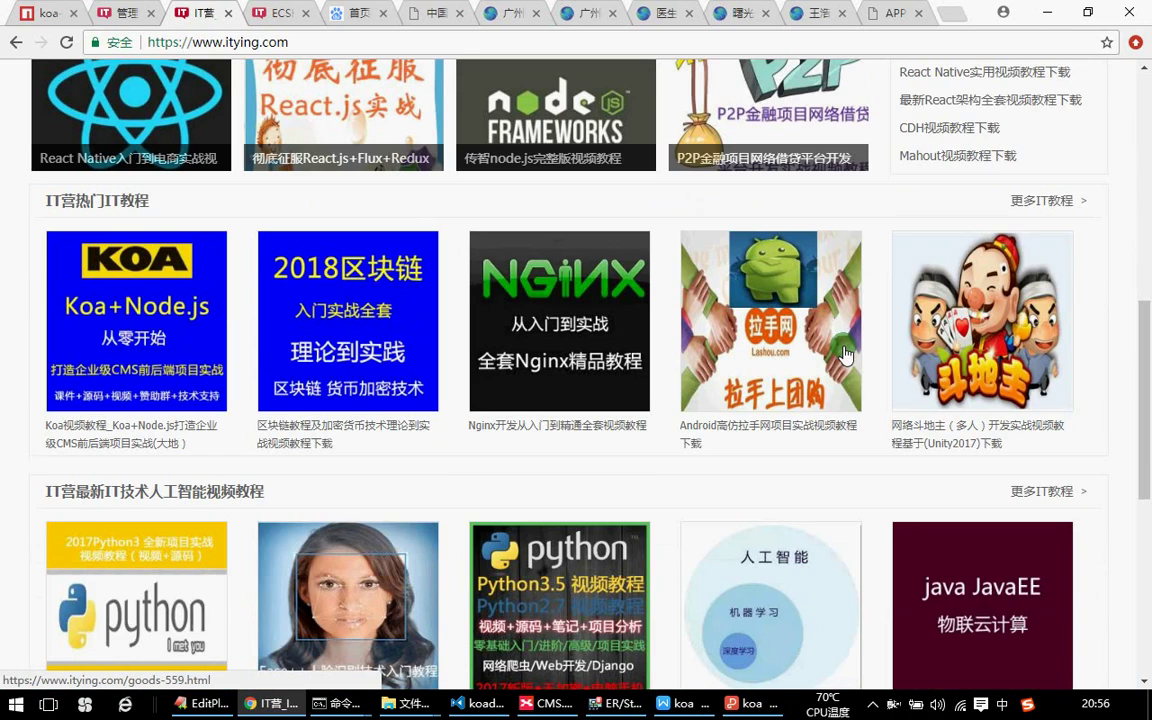
scroll(845, 354, "down", 3)
scroll(905, 424, "up", 6)
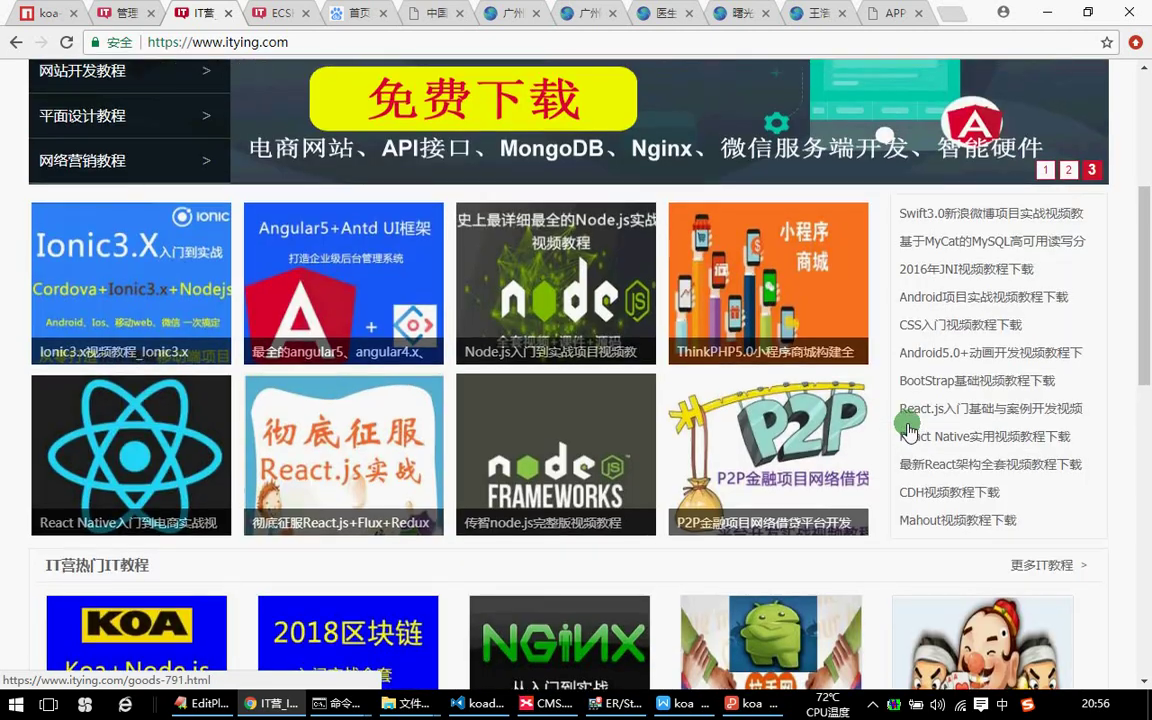
scroll(908, 428, "up", 4)
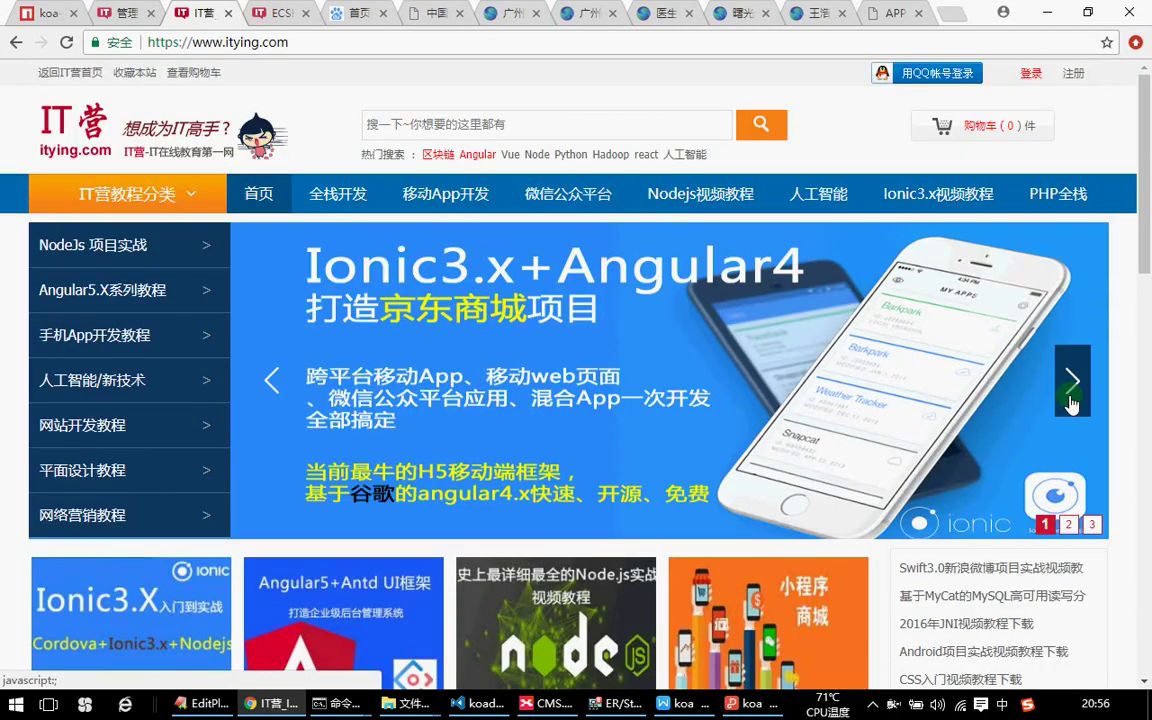
left_click(282, 13)
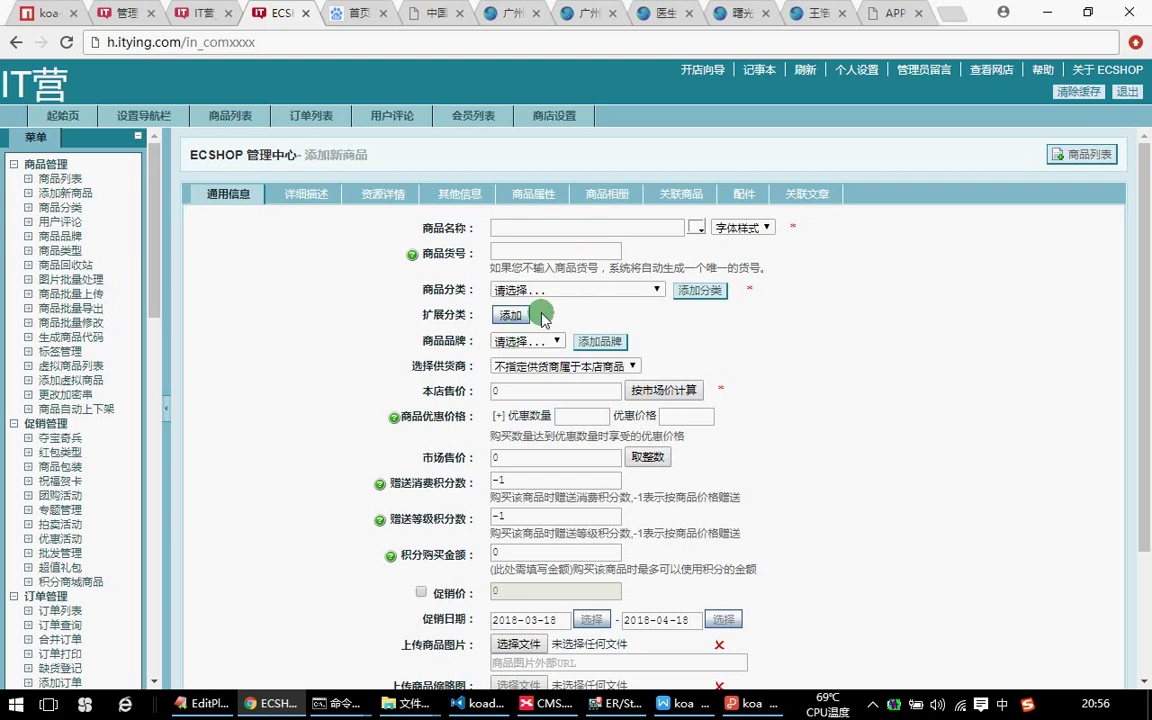
Advance the IT营 banner carousel four times, then bring the XMind CMS map forward.
left_click(207, 13)
scroll(920, 505, "down", 3)
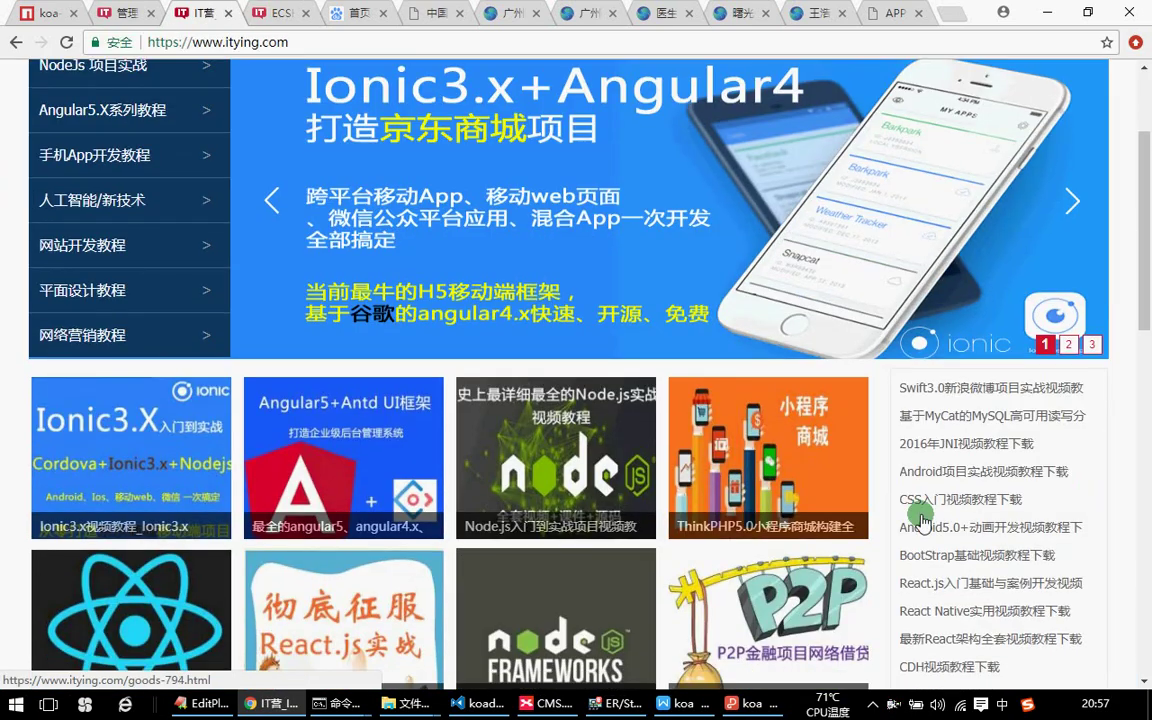
scroll(922, 521, "up", 3)
left_click(1074, 383)
left_click(1074, 383)
left_click(1076, 385)
left_click(1078, 390)
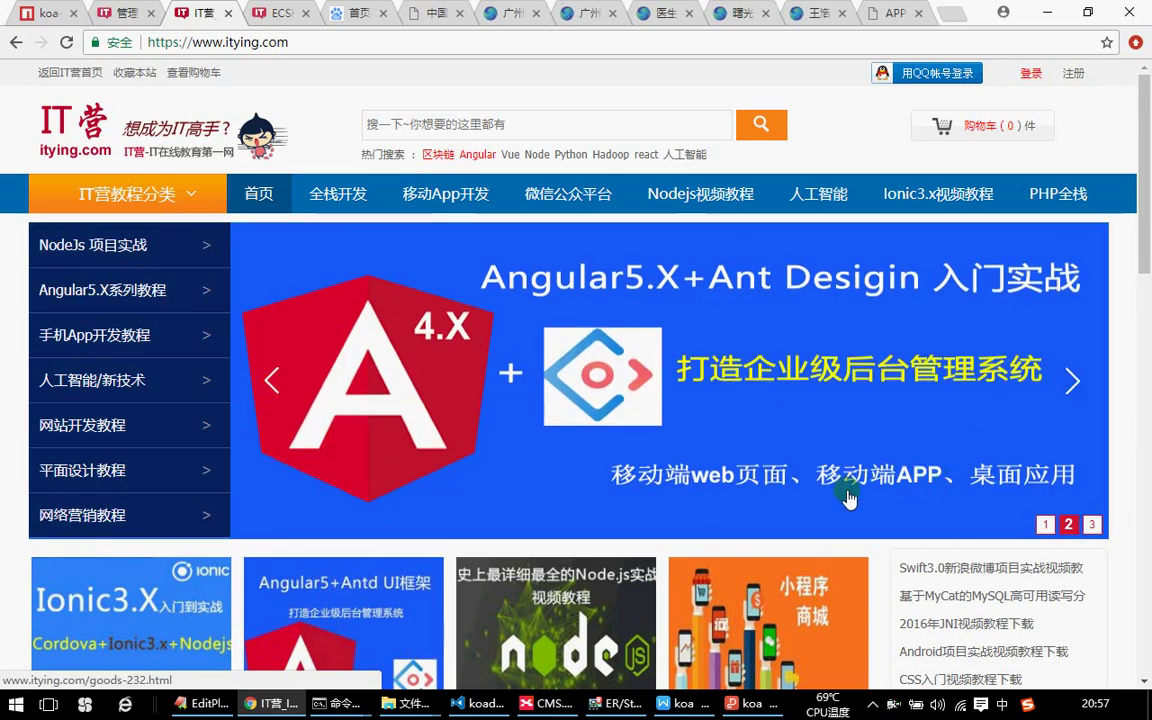
scroll(848, 497, "down", 2)
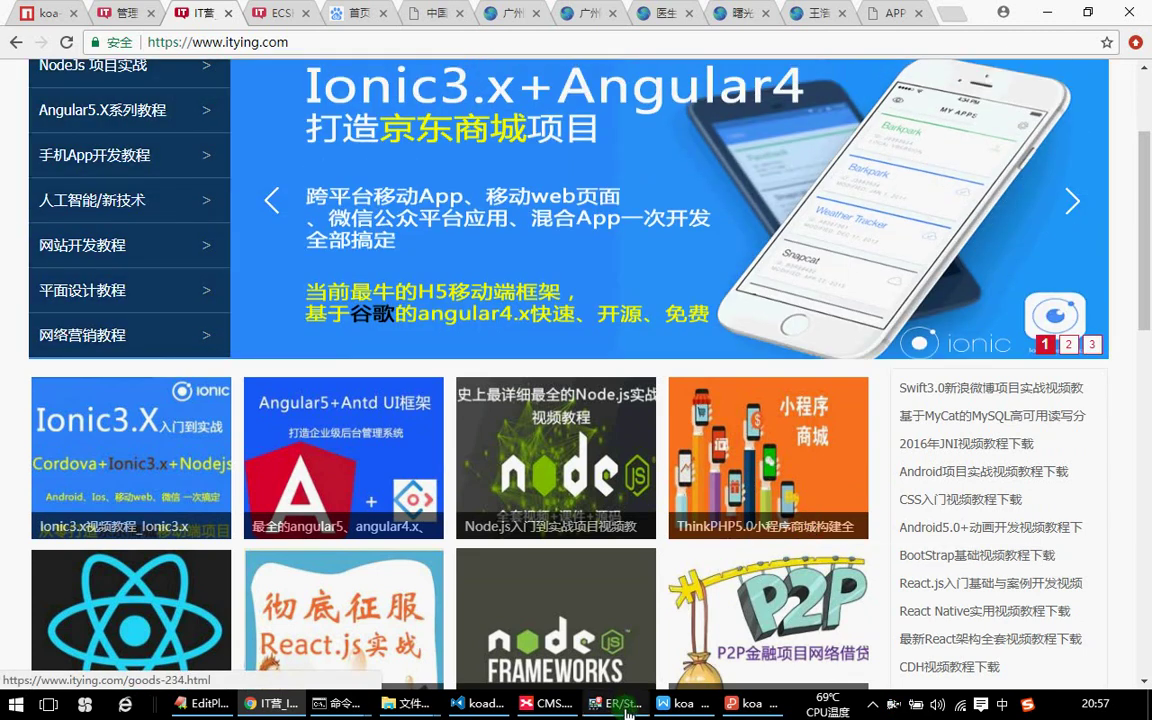
mouse_move(628, 712)
mouse_move(684, 714)
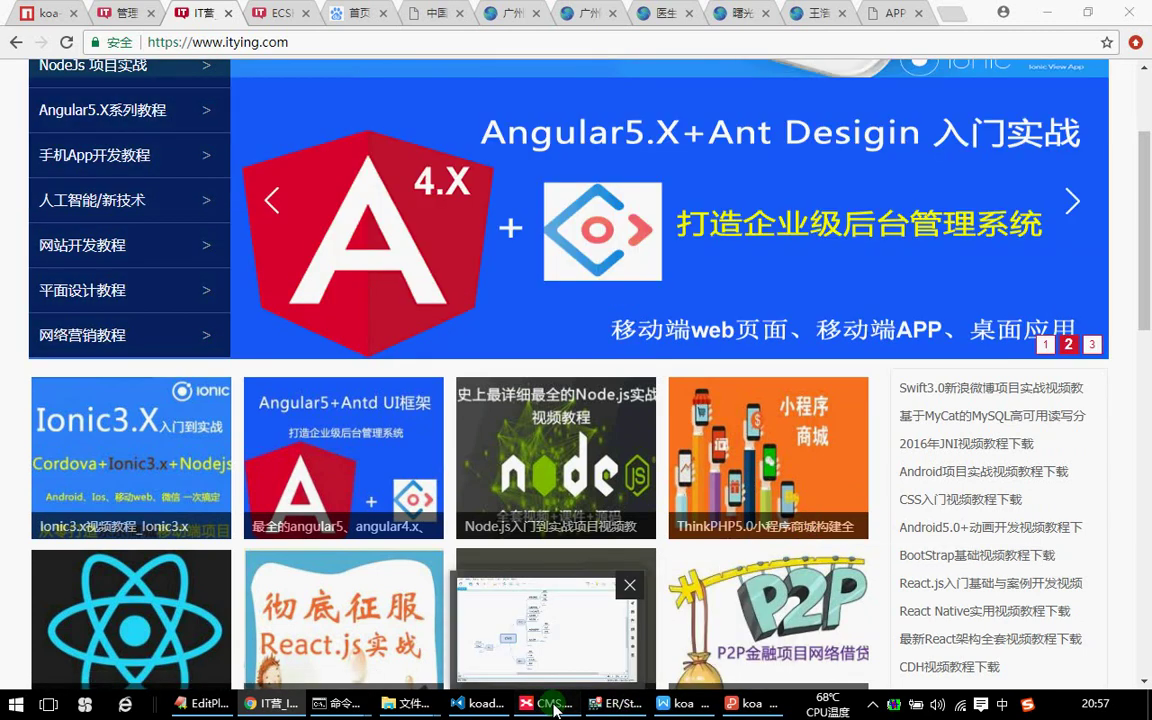
left_click(546, 703)
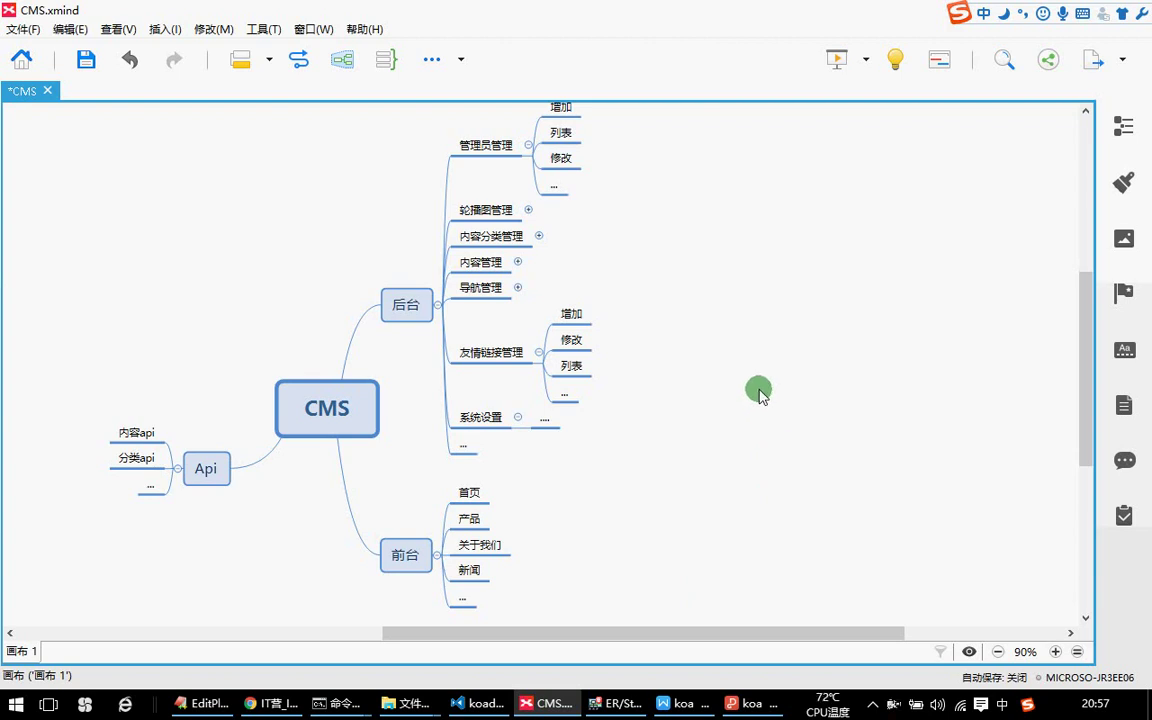
left_click(797, 390)
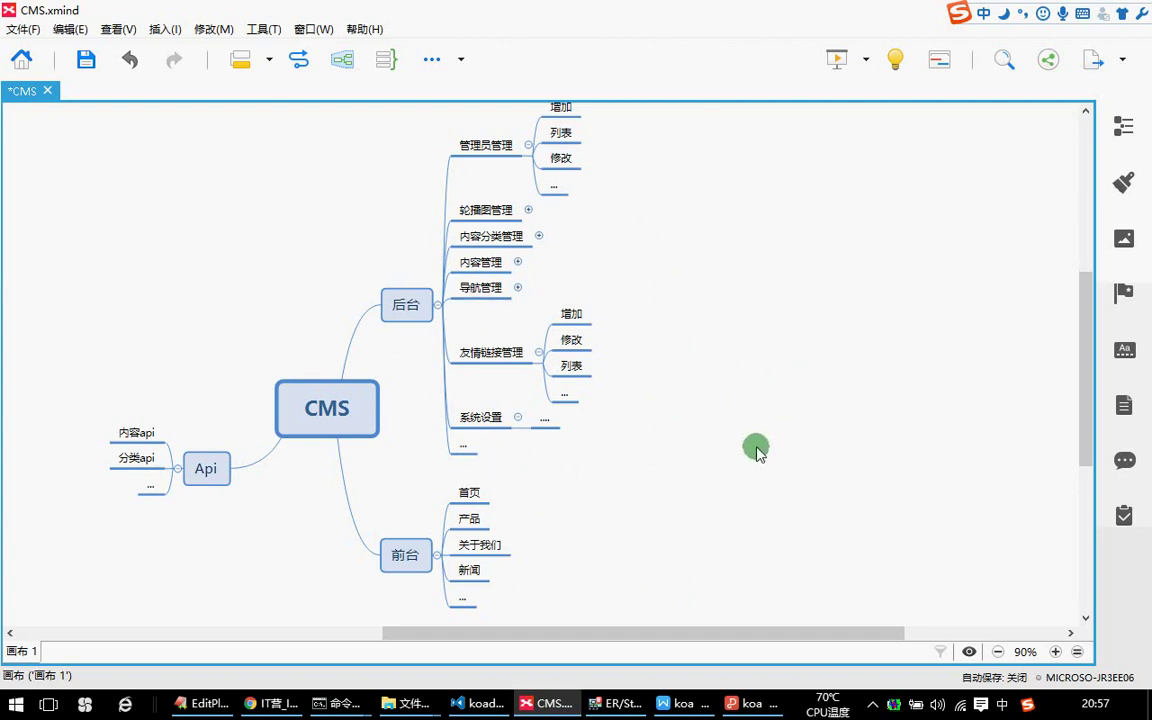
left_click(262, 706)
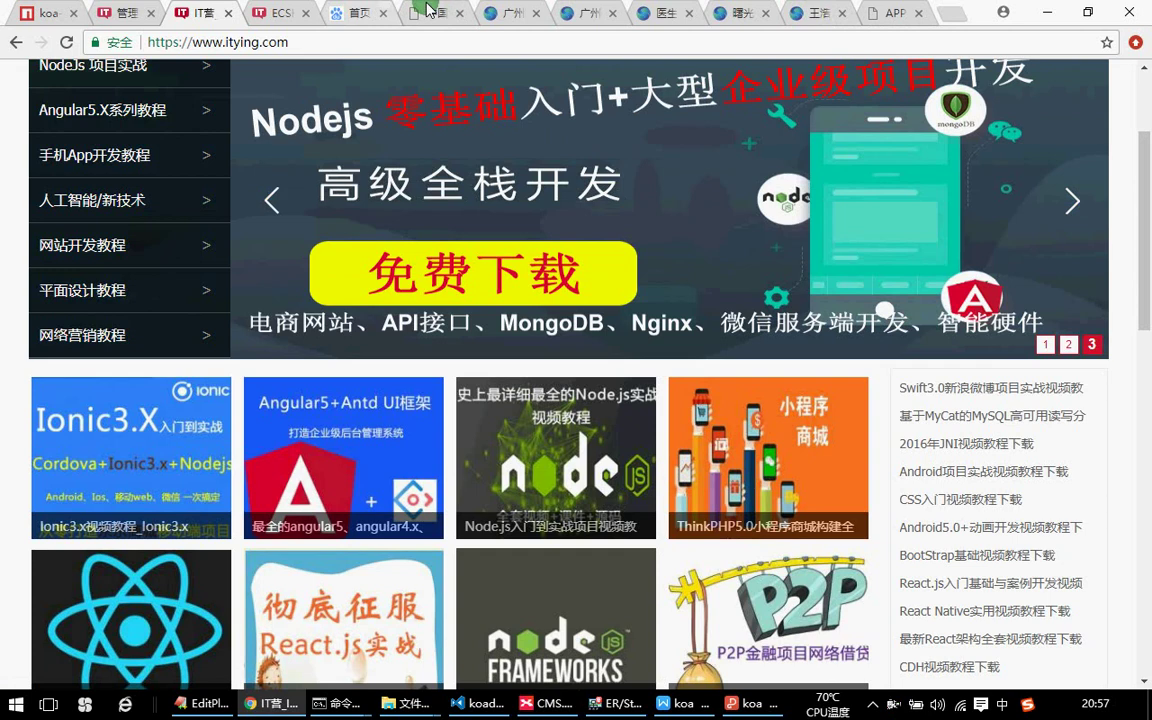
Visit the 百家号 科技 channel and return to its homepage.
left_click(349, 10)
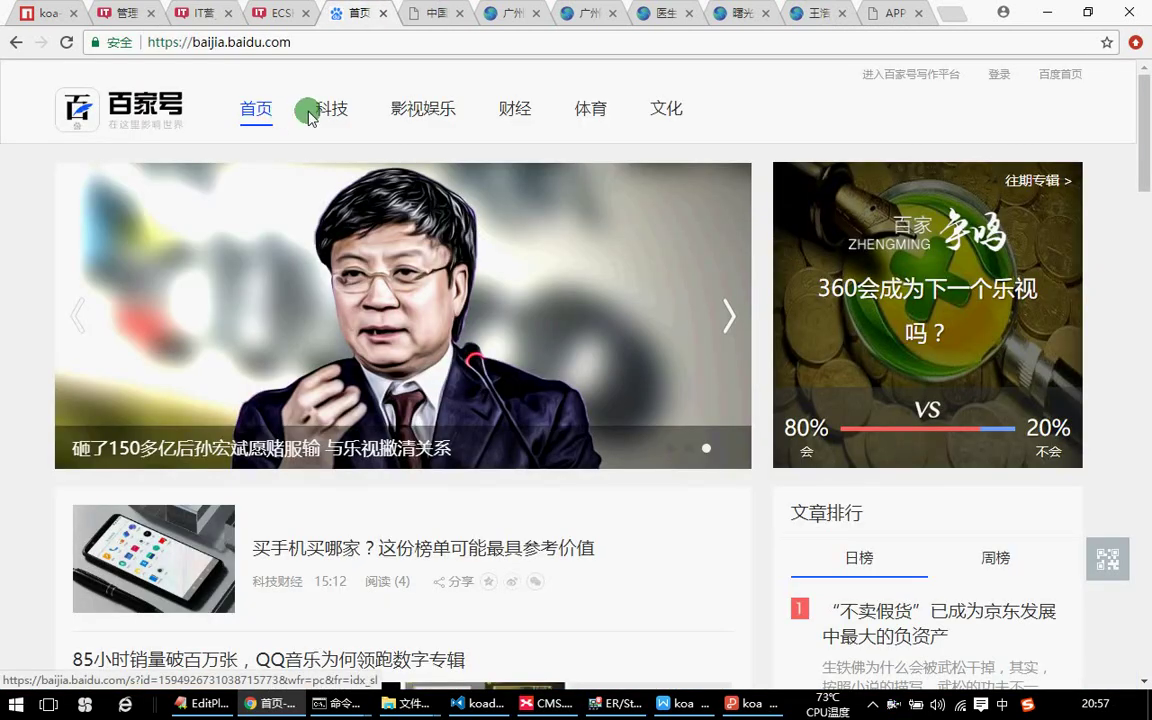
left_click(312, 109)
left_click(254, 112)
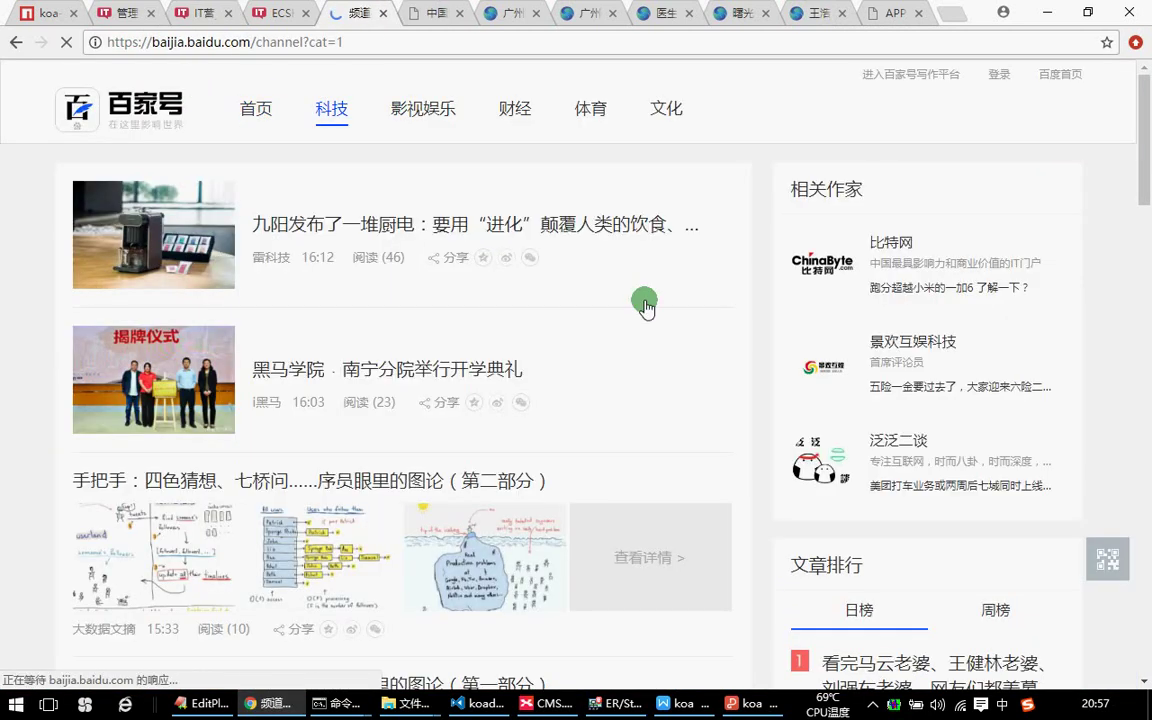
scroll(570, 400, "down", 3)
scroll(577, 397, "up", 3)
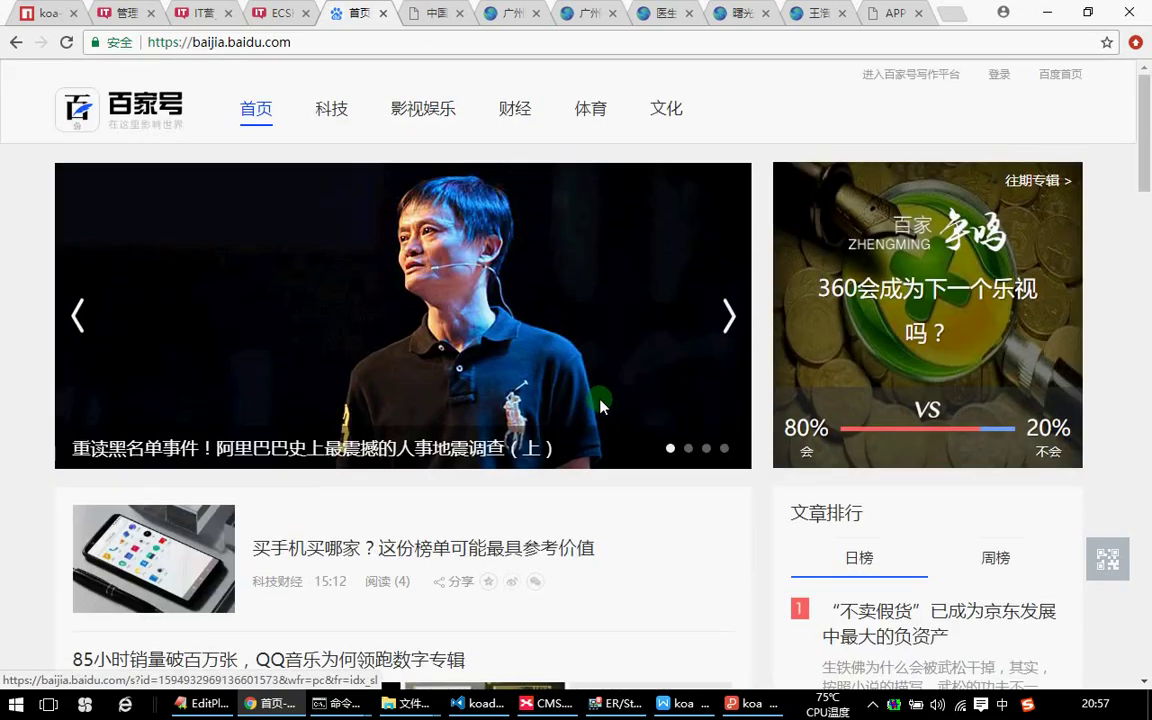
Scroll up and down through the gzsg.cn clinic site.
left_click(497, 12)
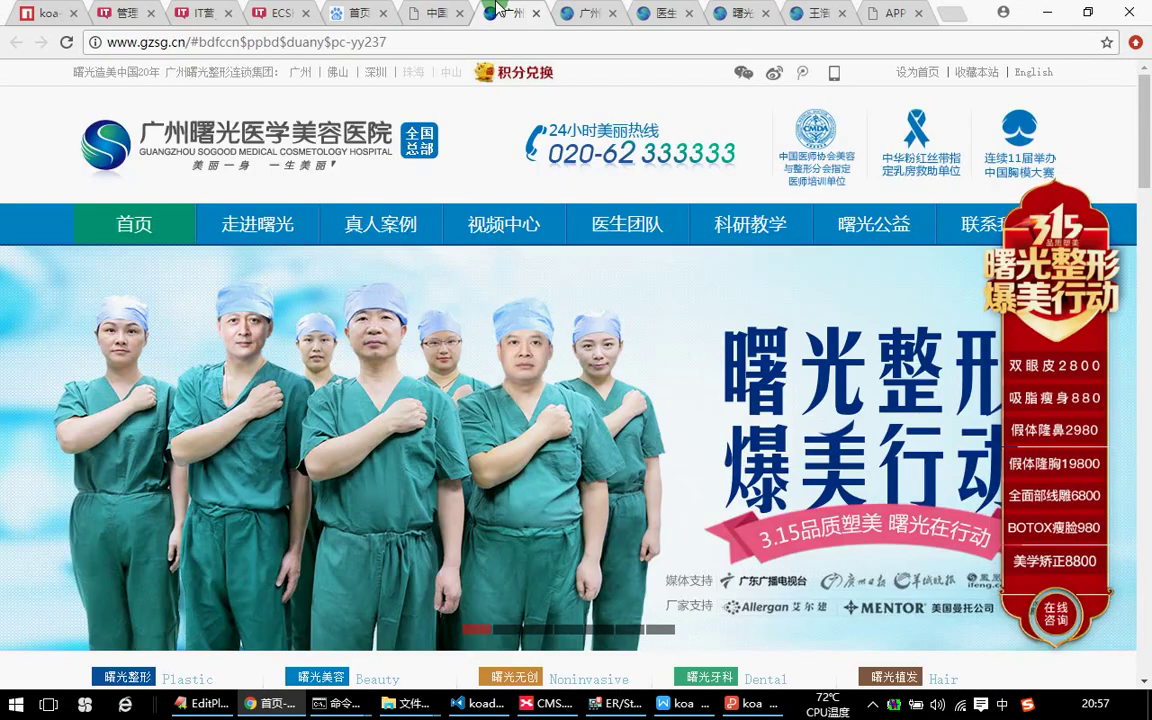
scroll(530, 455, "down", 5)
mouse_move(625, 413)
scroll(652, 372, "down", 1)
scroll(652, 378, "down", 5)
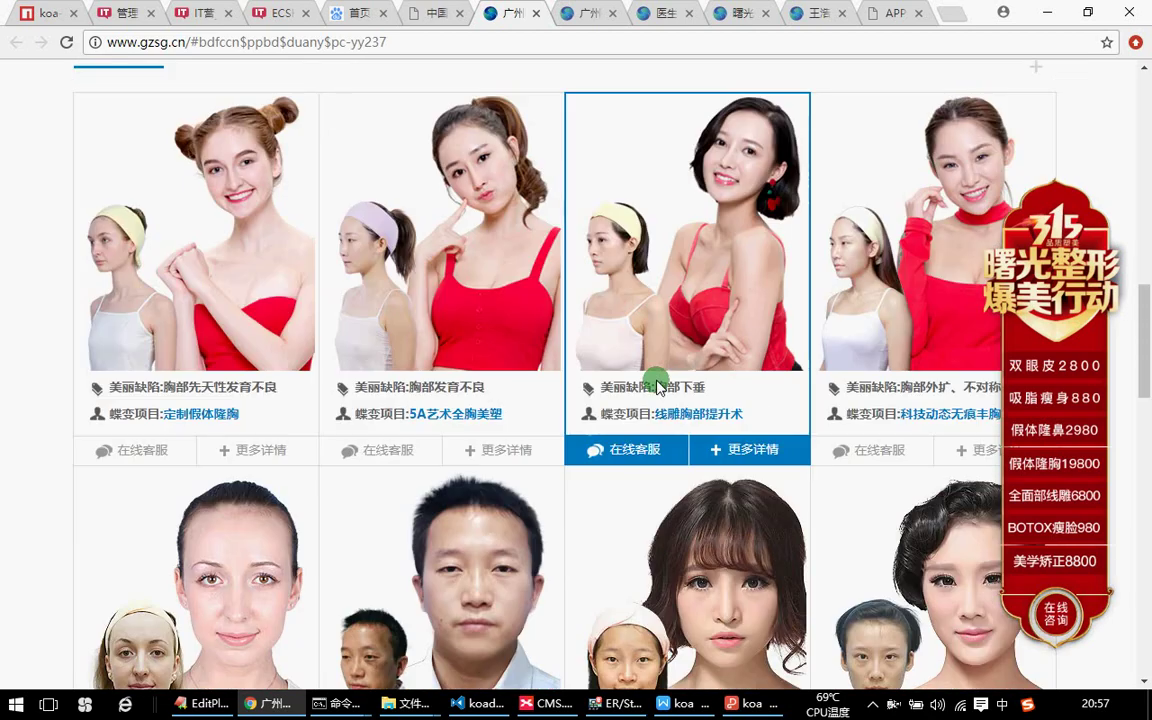
scroll(655, 385, "up", 8)
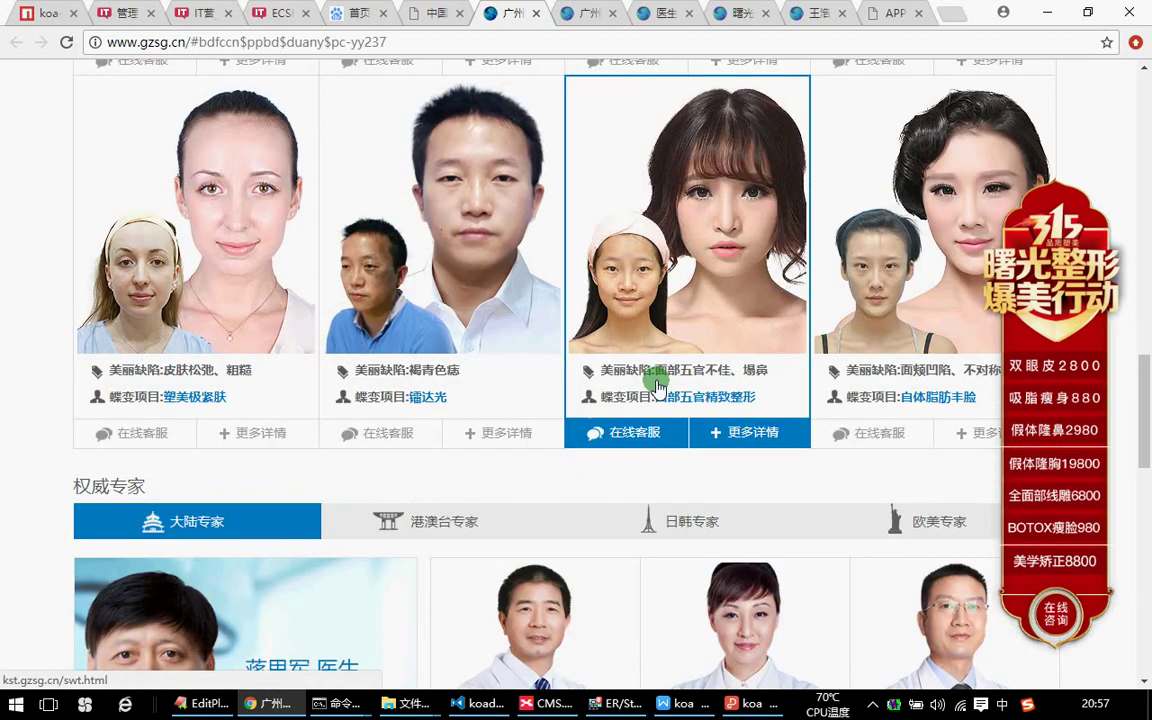
scroll(677, 399, "up", 2)
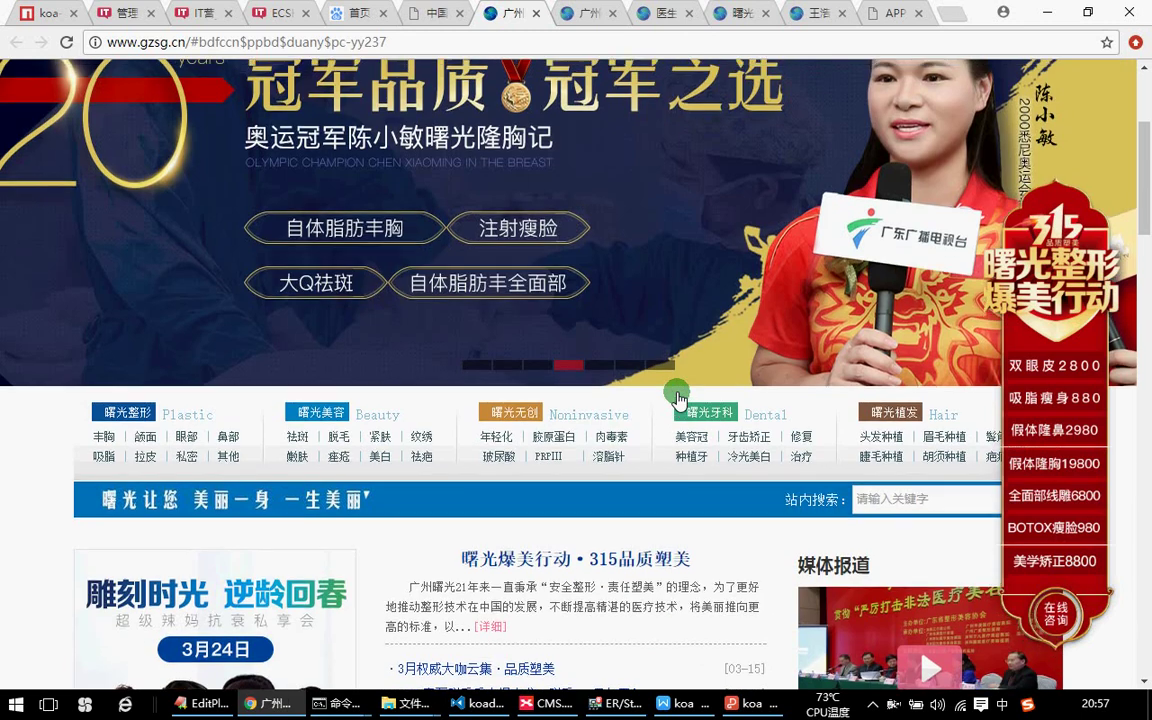
scroll(677, 399, "up", 3)
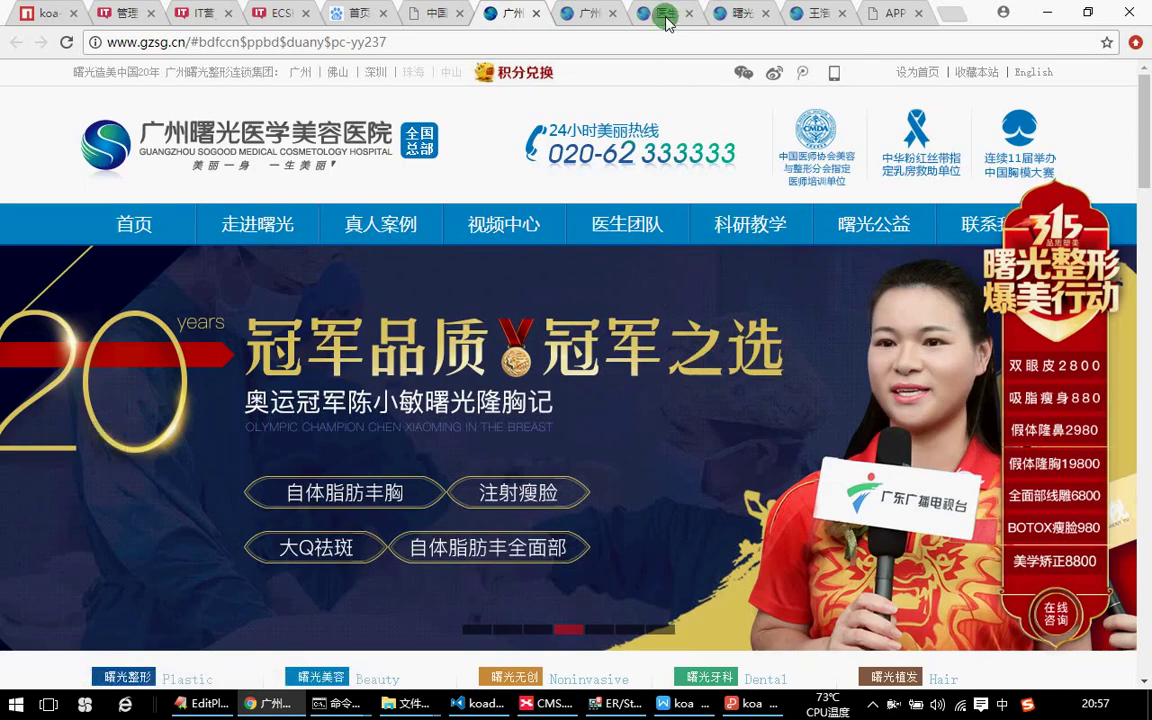
View the bufengsoft case page, close its chat popup, and bring up the CMS mind map.
left_click(812, 14)
key("ctrl+Tab")
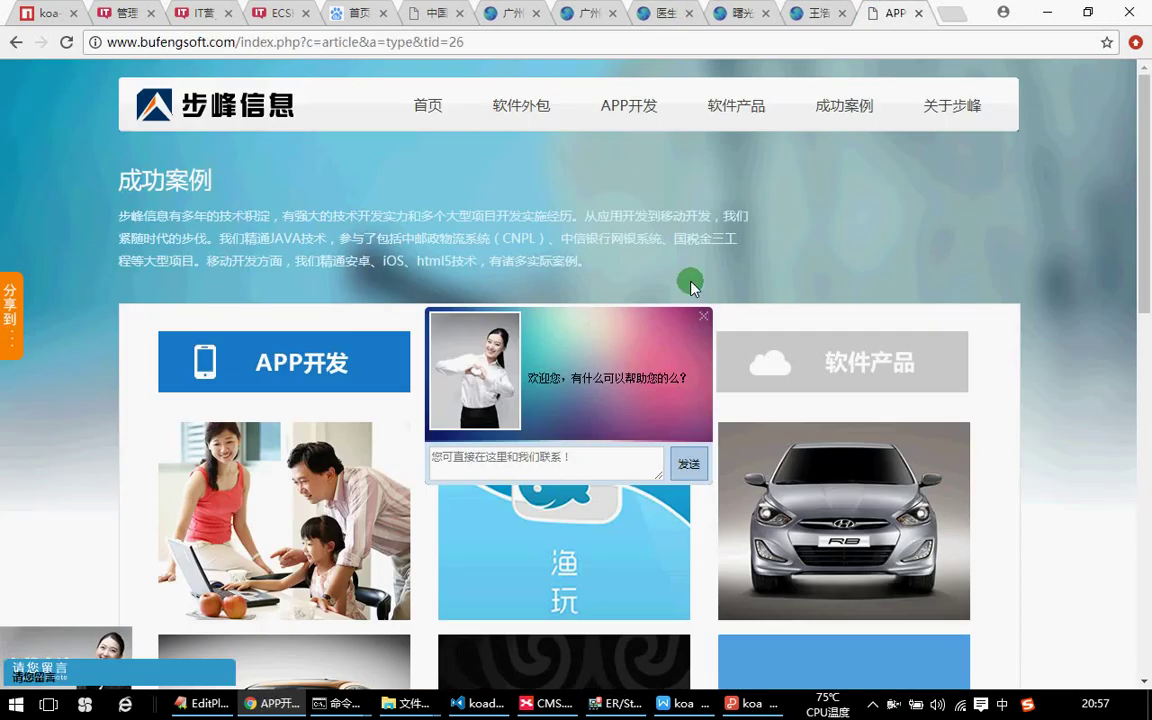
scroll(717, 278, "down", 5)
left_click(705, 316)
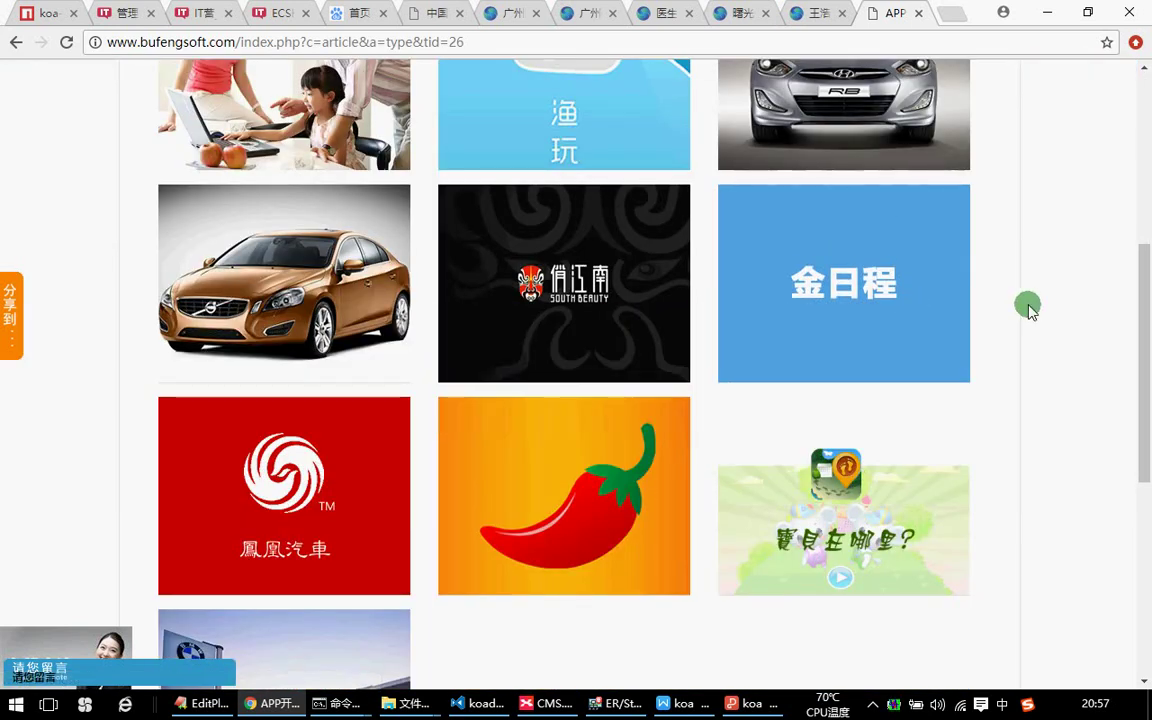
mouse_move(500, 708)
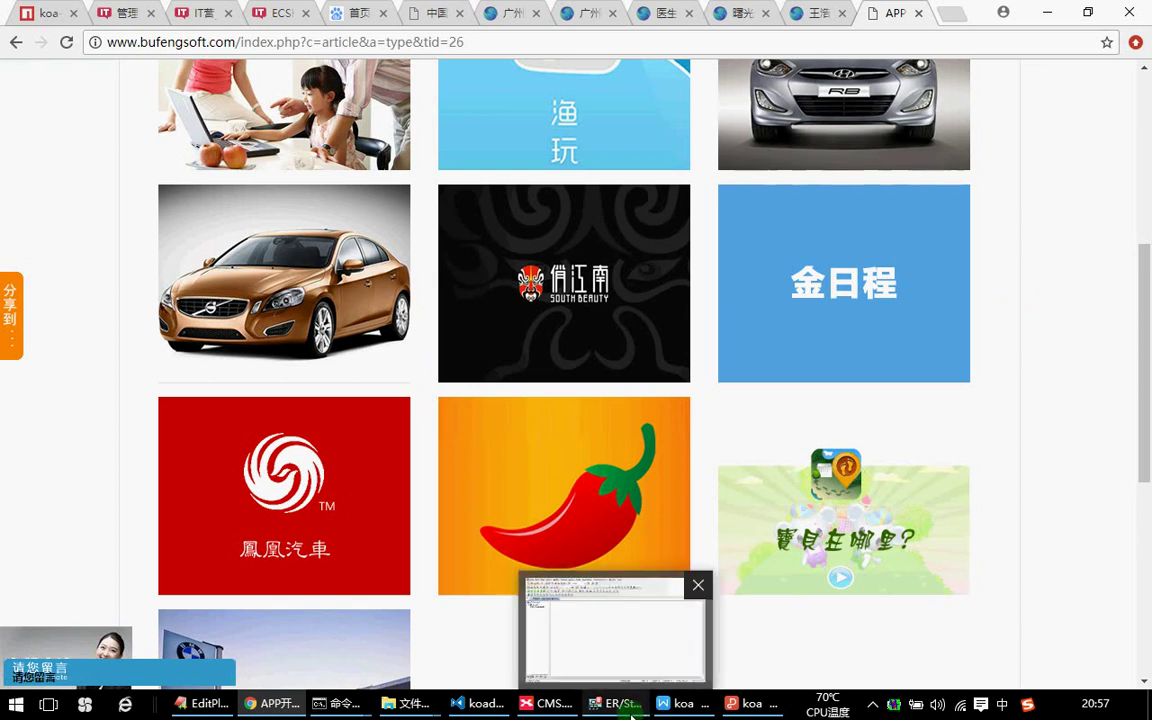
left_click(545, 704)
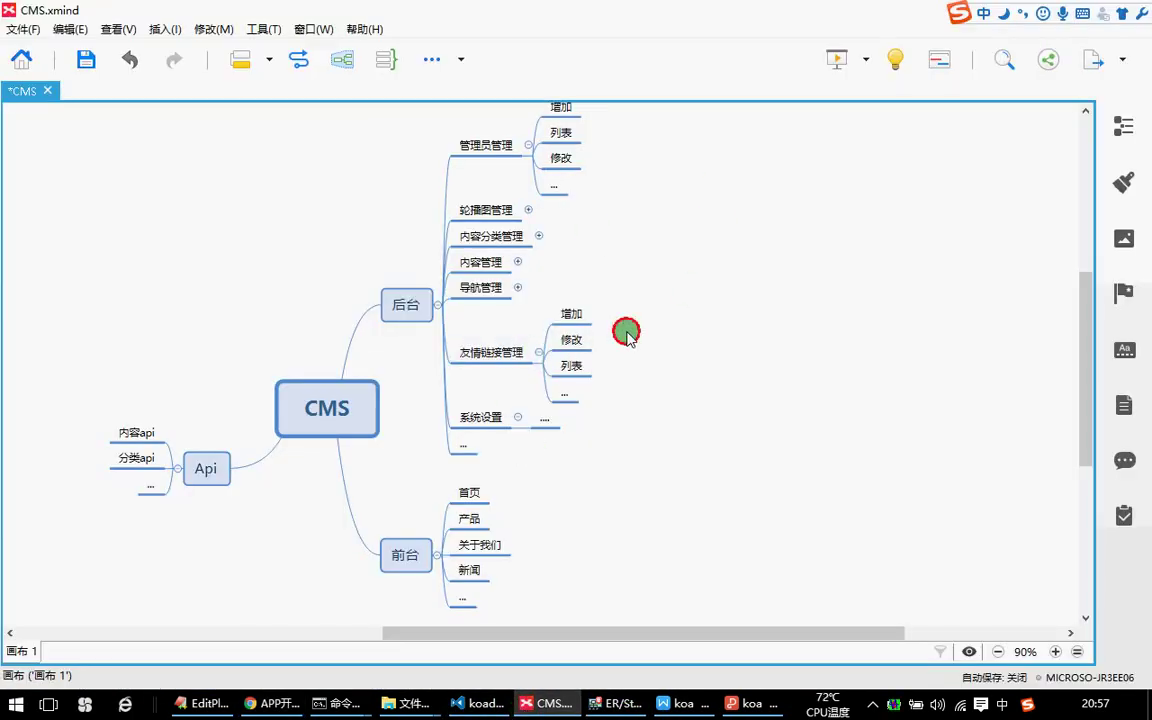
Marquee-select the 后台 and 前台 branch topics, then clear the selection.
left_click_drag(383, 131, 711, 255)
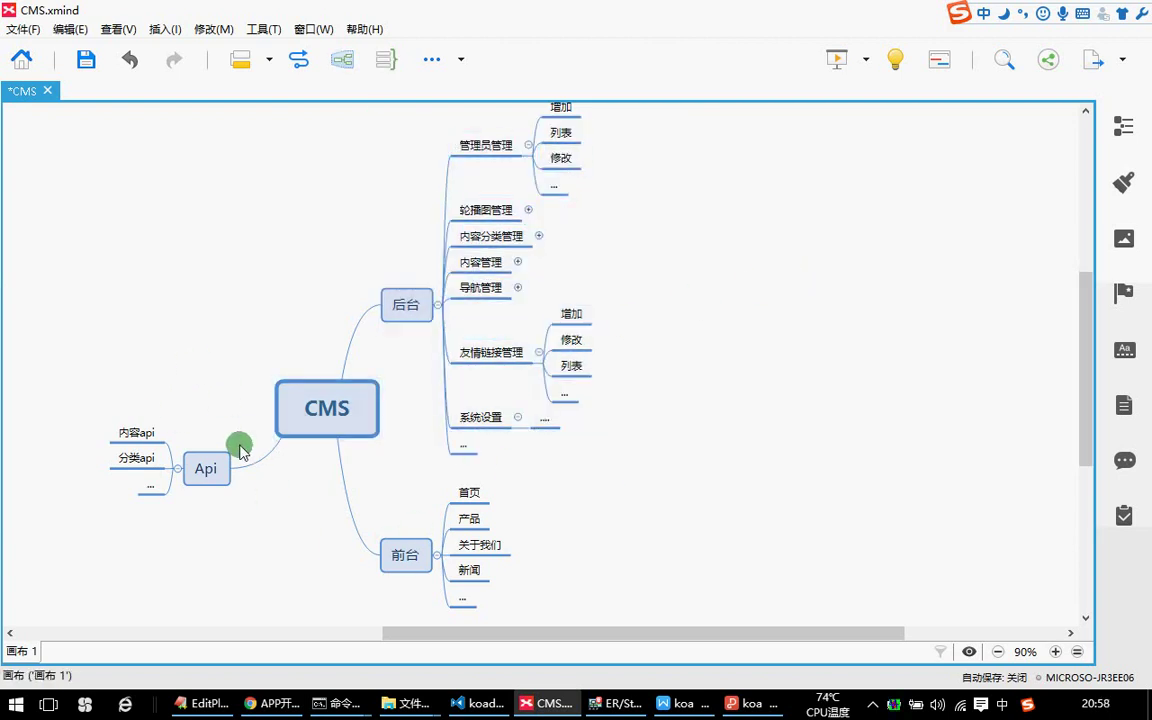
left_click_drag(403, 466, 543, 604)
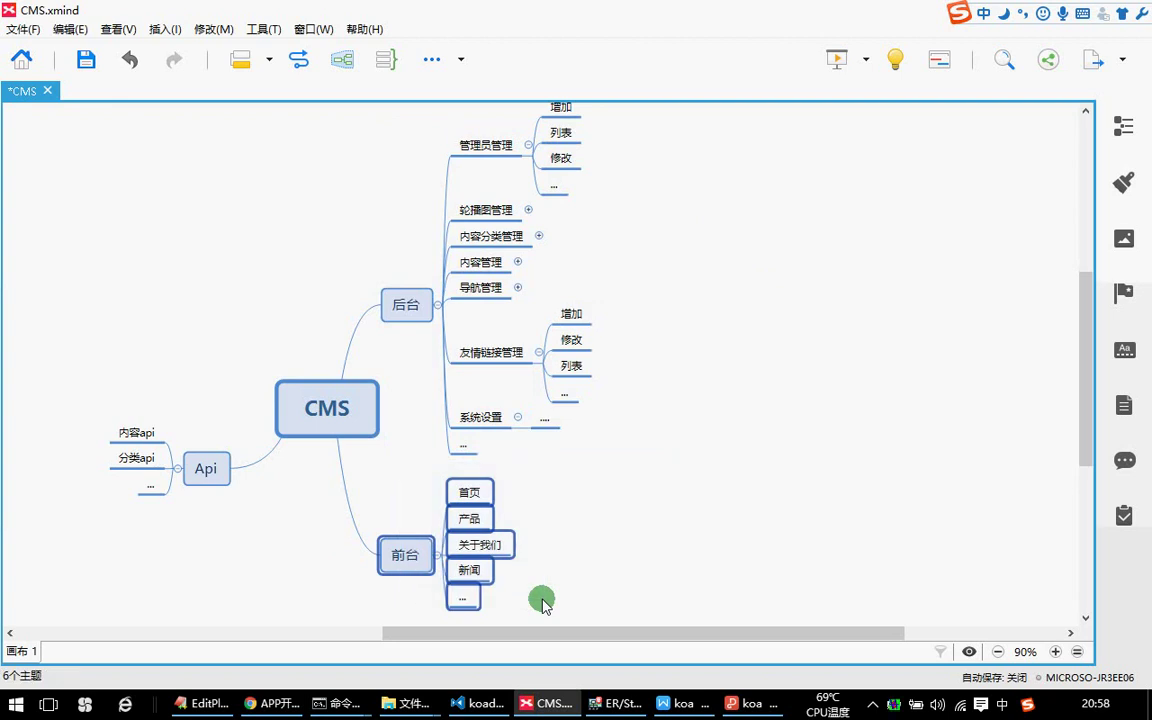
left_click(656, 540)
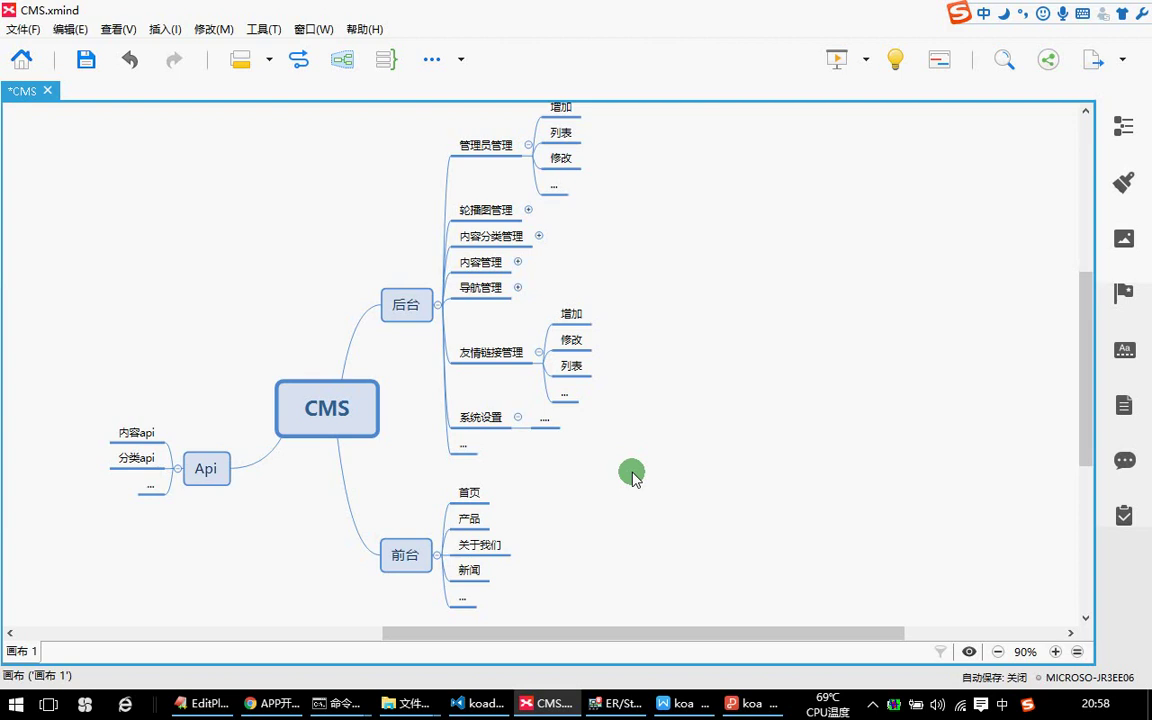
Collapse the 管理员管理 branch, select 轮播图管理, and return to the browser.
scroll(630, 470, "up", 3)
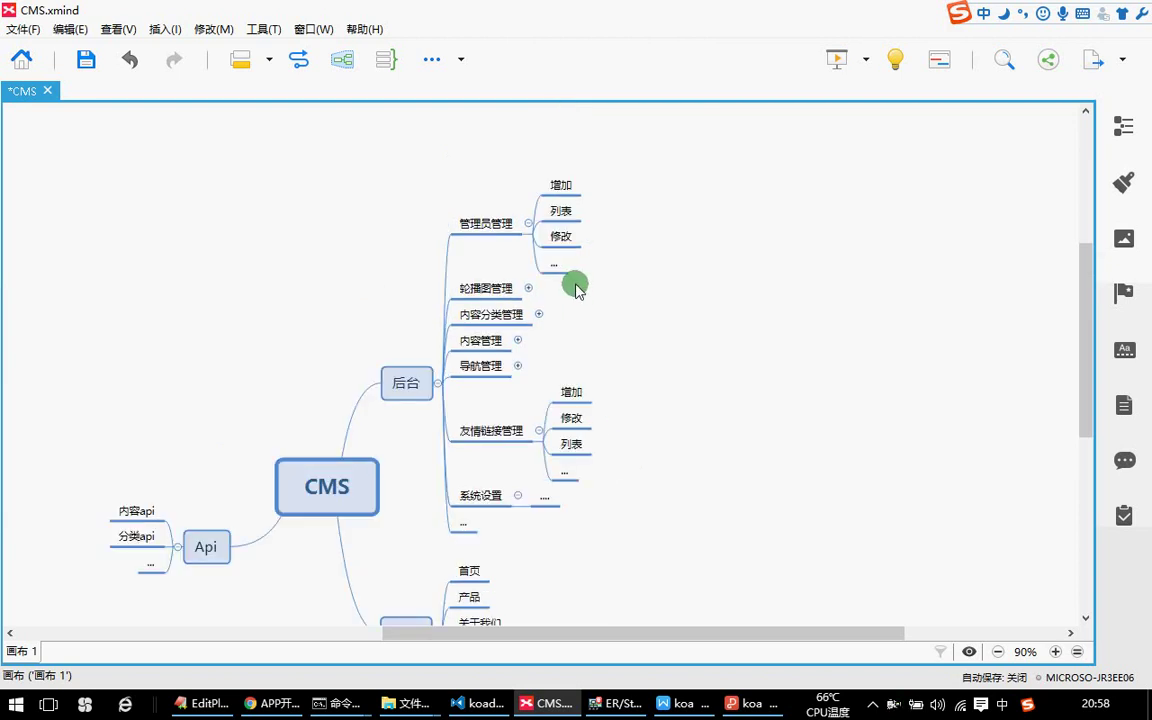
left_click(526, 229)
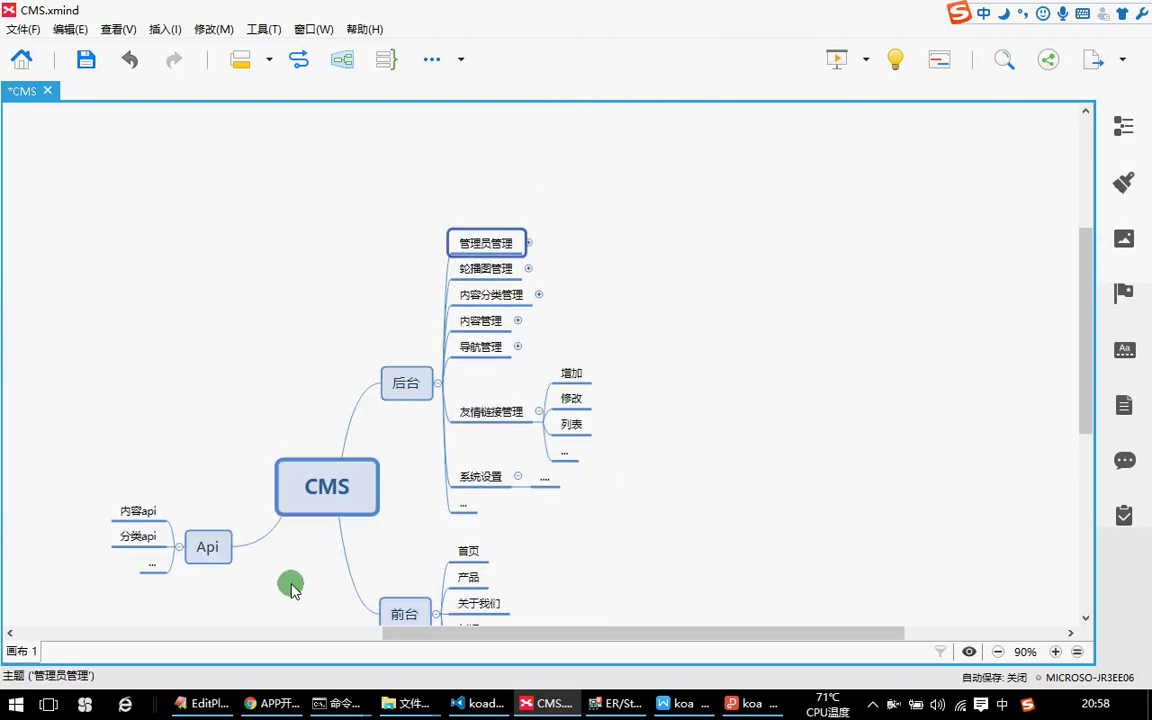
left_click(529, 243)
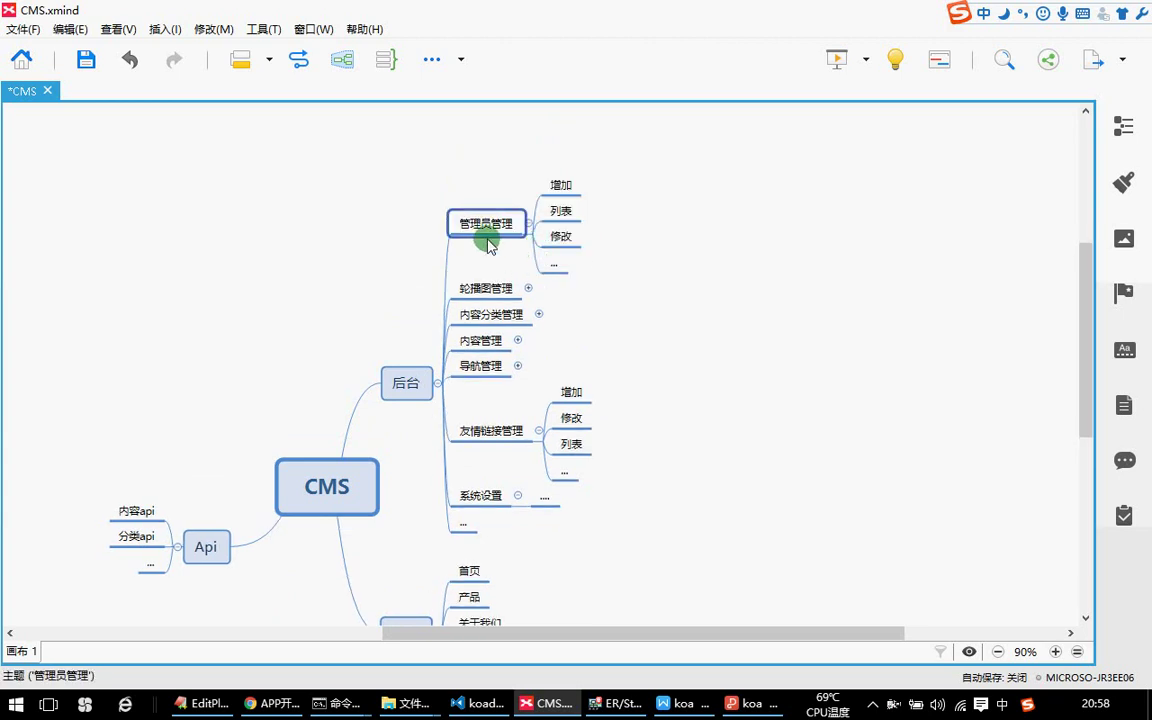
left_click(528, 223)
left_click(512, 269)
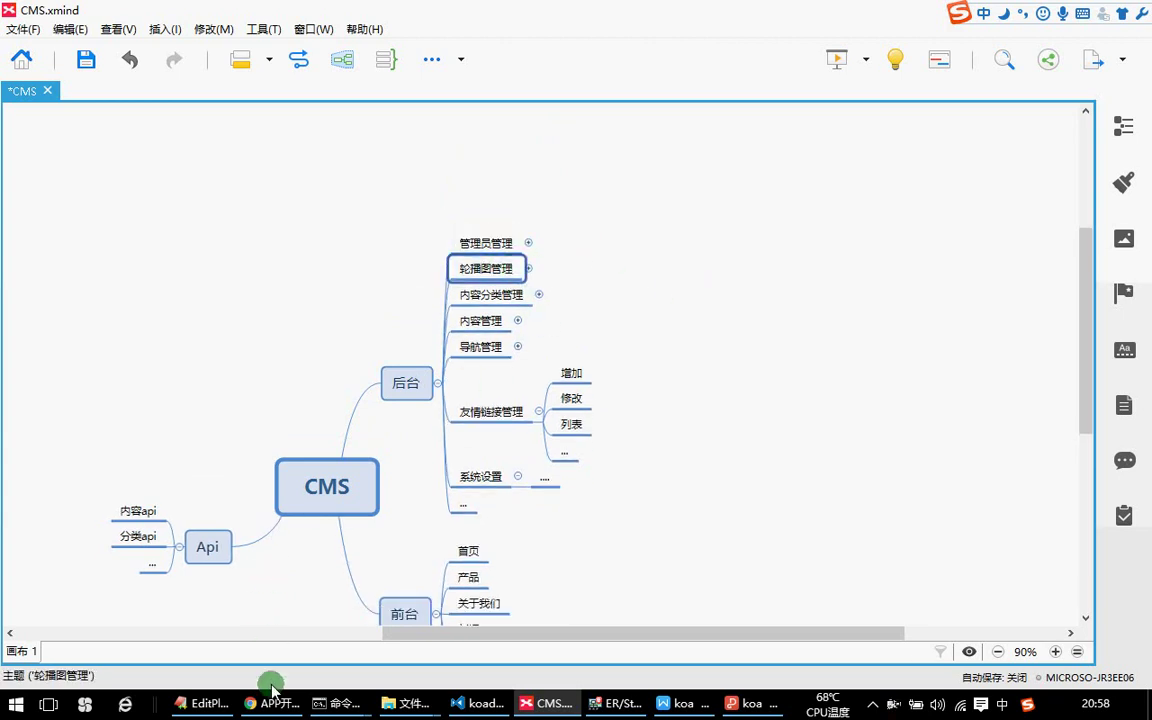
left_click(271, 697)
Look at yunwoke.com, then advance the 百家号 banner two slides.
scroll(470, 270, "up", 2)
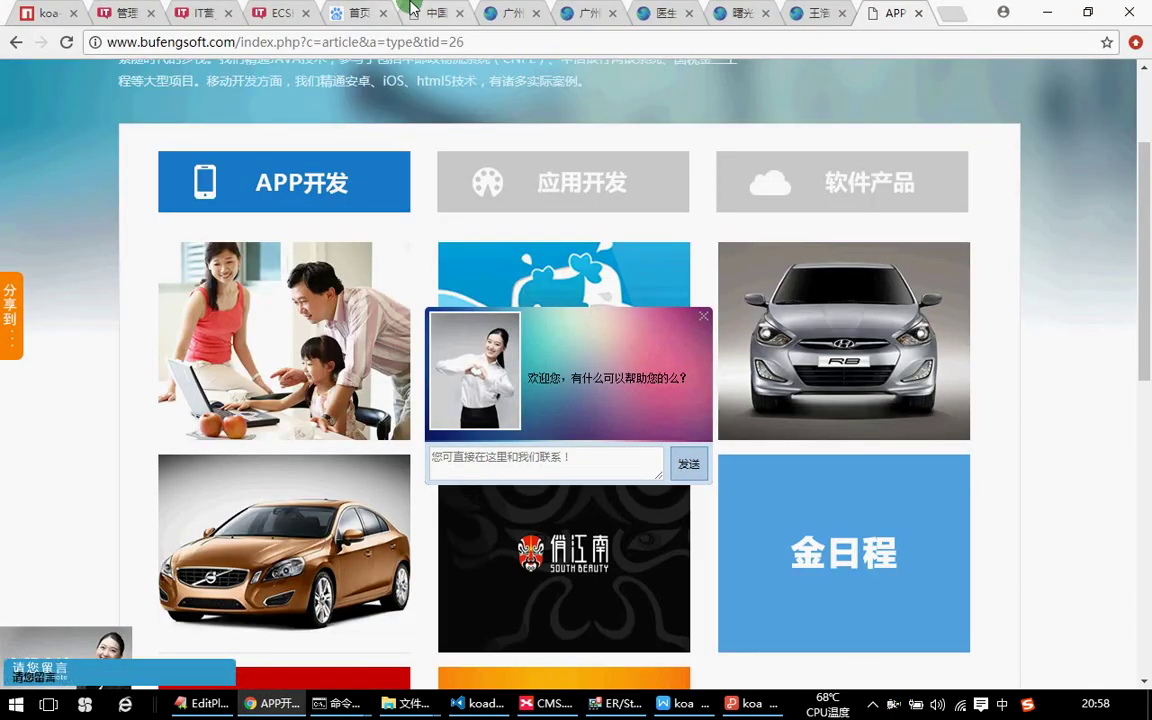
left_click(413, 12)
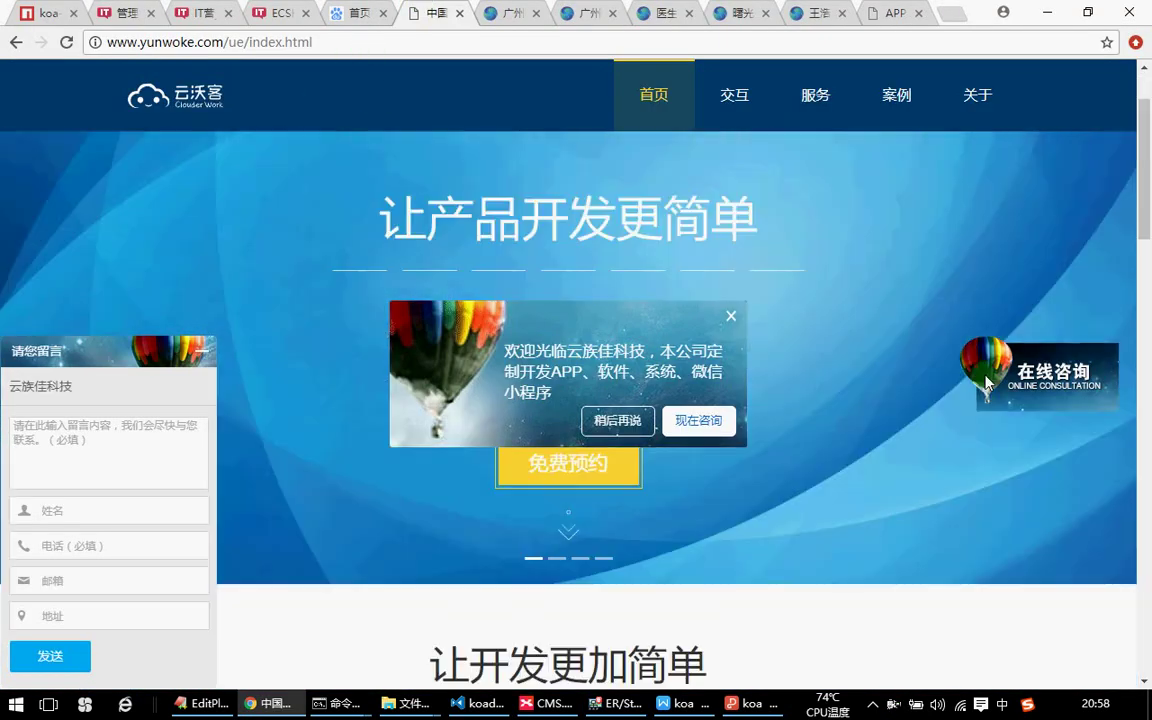
left_click(355, 8)
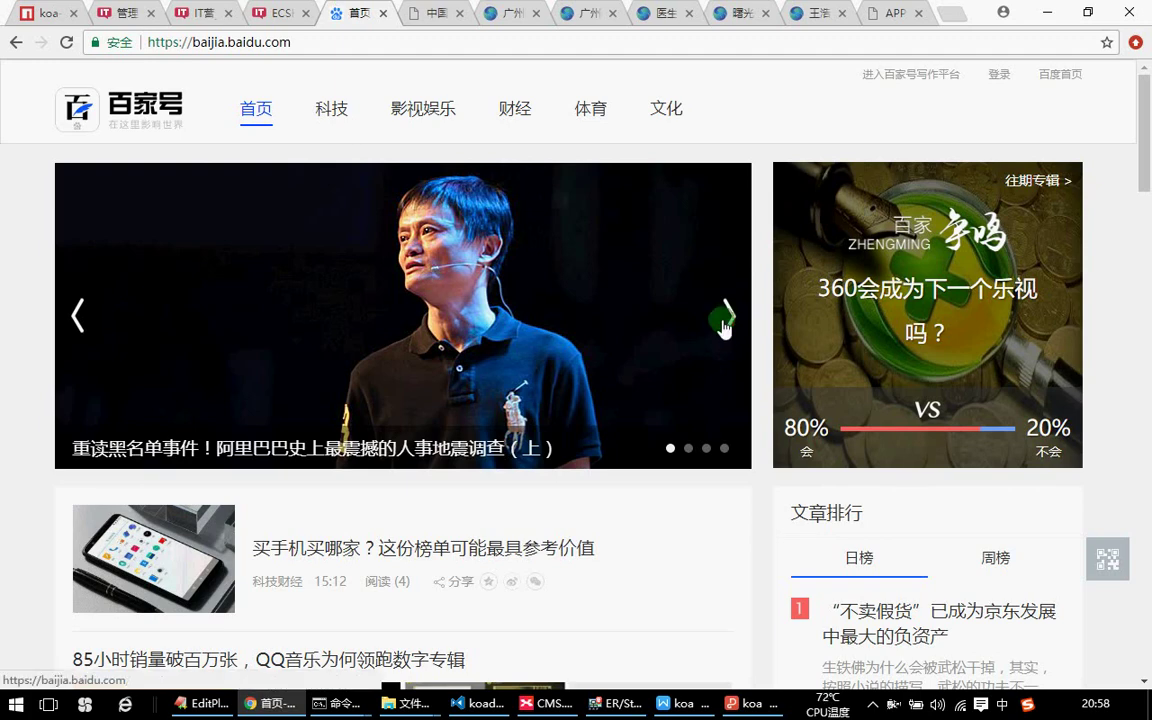
left_click(728, 318)
left_click(728, 320)
Glance at ECSHOP, advance the IT营 banners, then select 内容分类管理 in XMind.
left_click(255, 12)
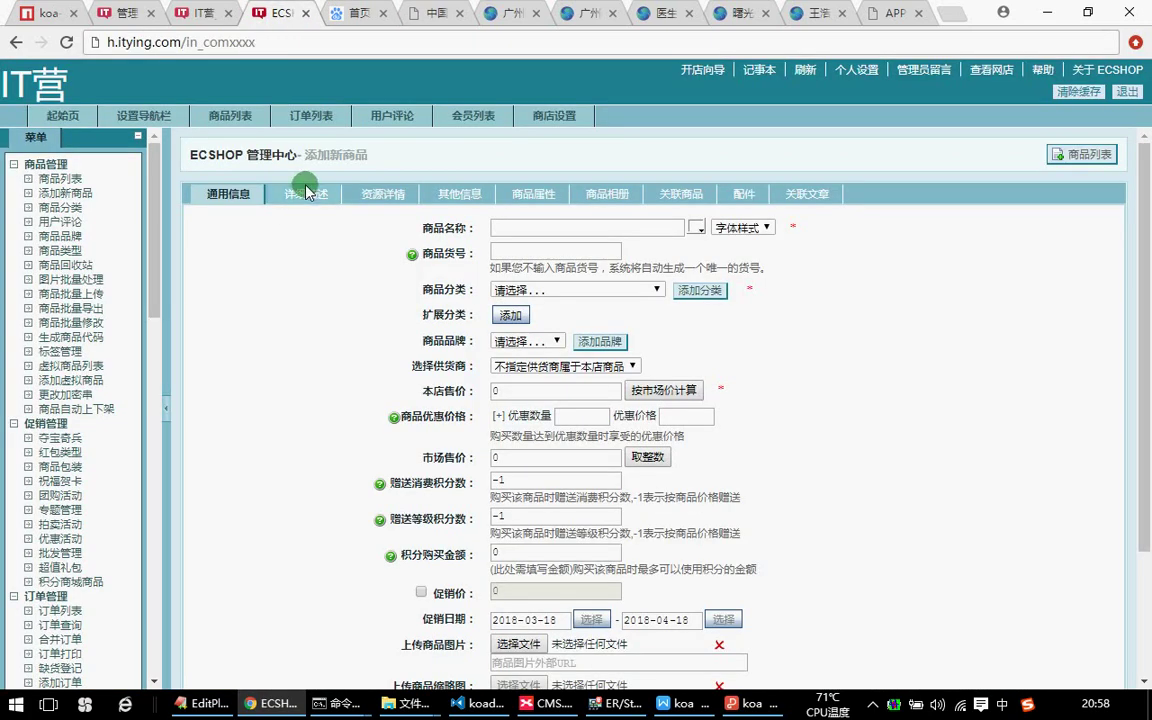
left_click(190, 12)
left_click(1070, 198)
left_click(1070, 198)
left_click(1070, 198)
scroll(1058, 330, "up", 2)
left_click(1070, 378)
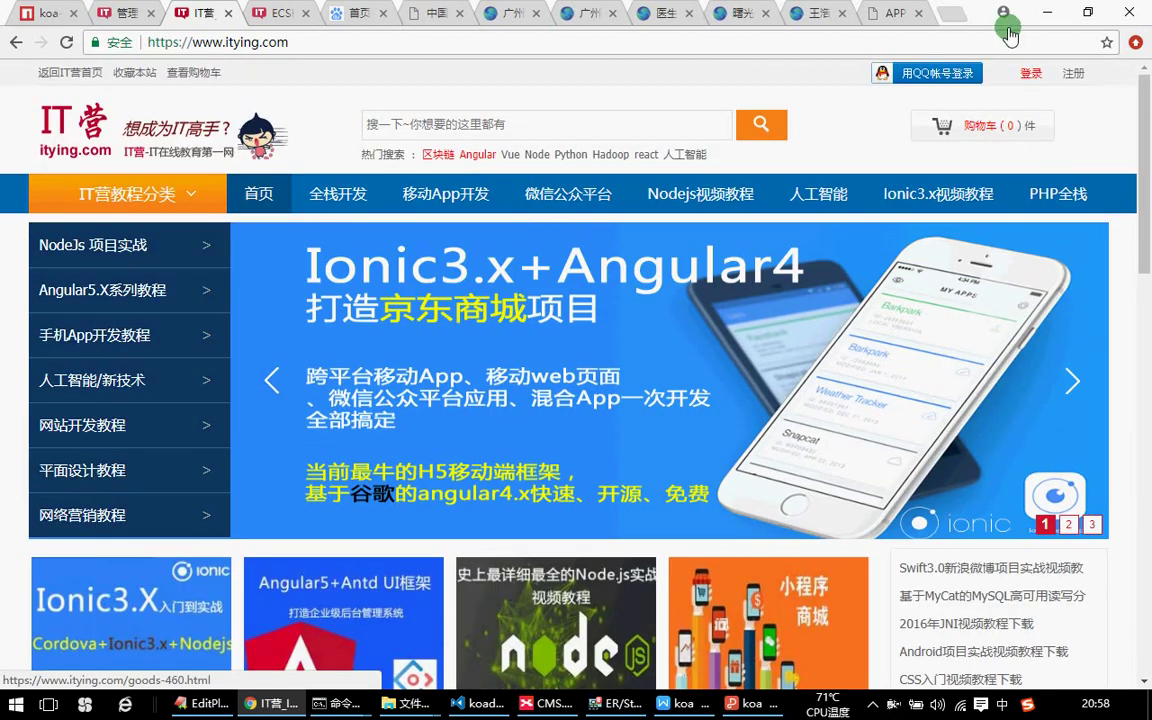
left_click(540, 703)
key("Down")
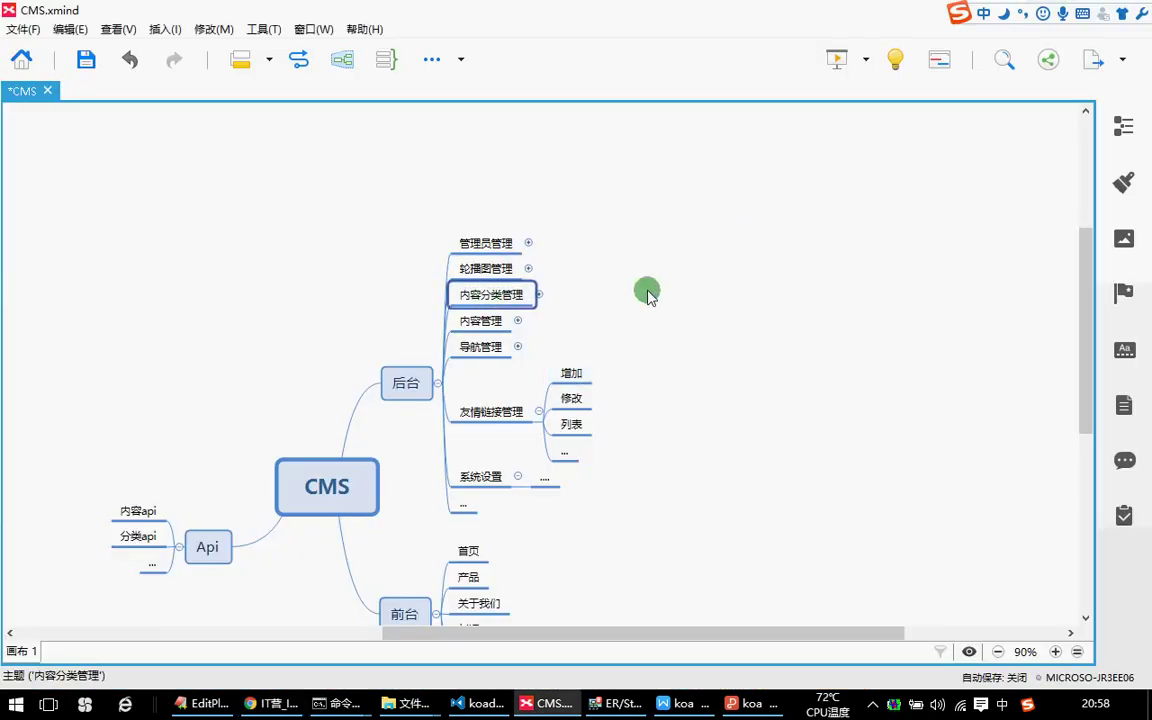
Select 内容管理, then 内容分类管理 with Up arrow, and switch back to Chrome.
left_click(778, 326)
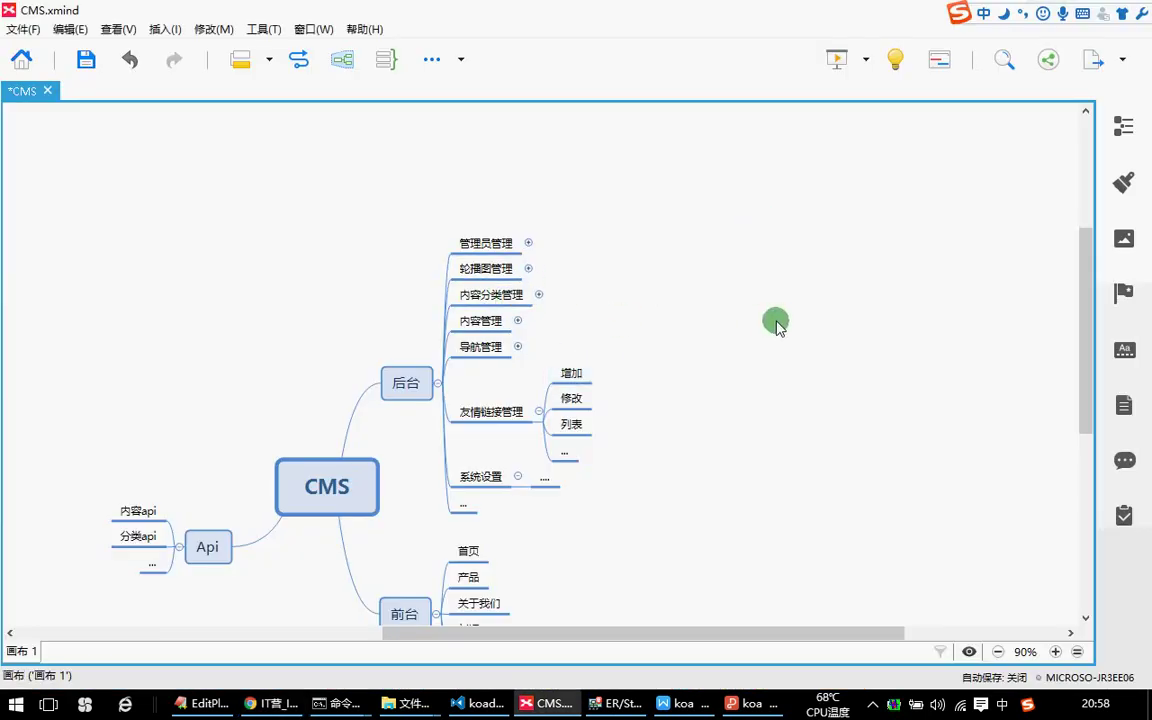
left_click(524, 320)
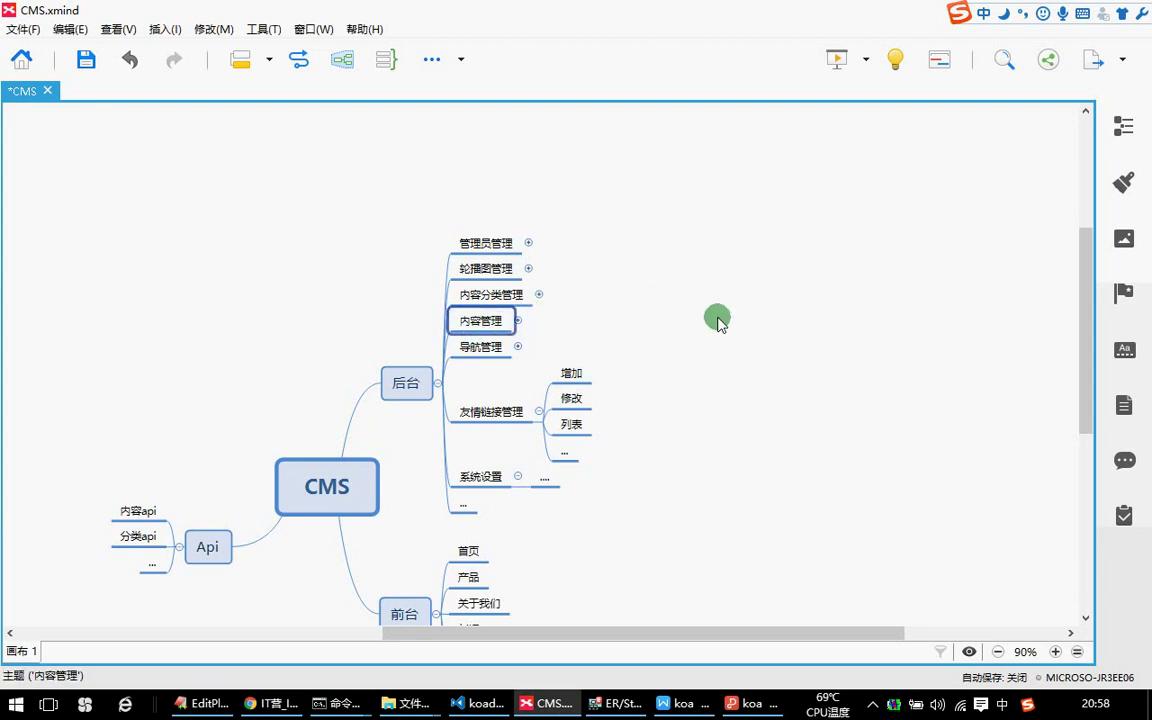
key("Up")
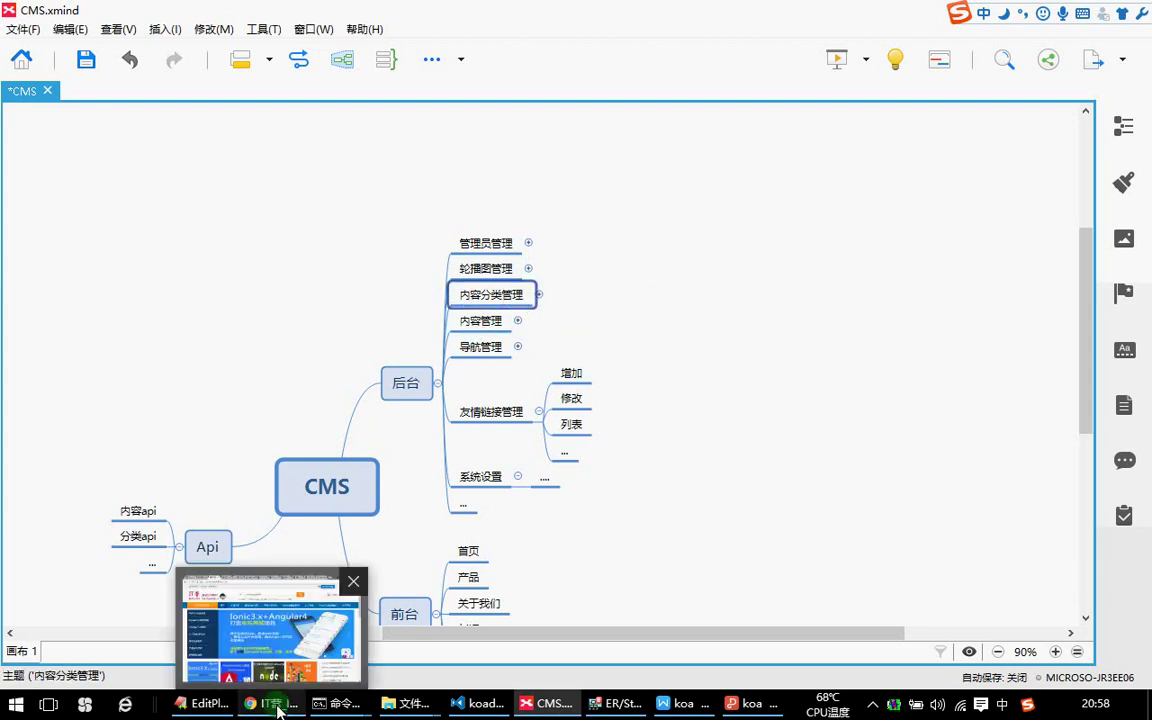
left_click(272, 703)
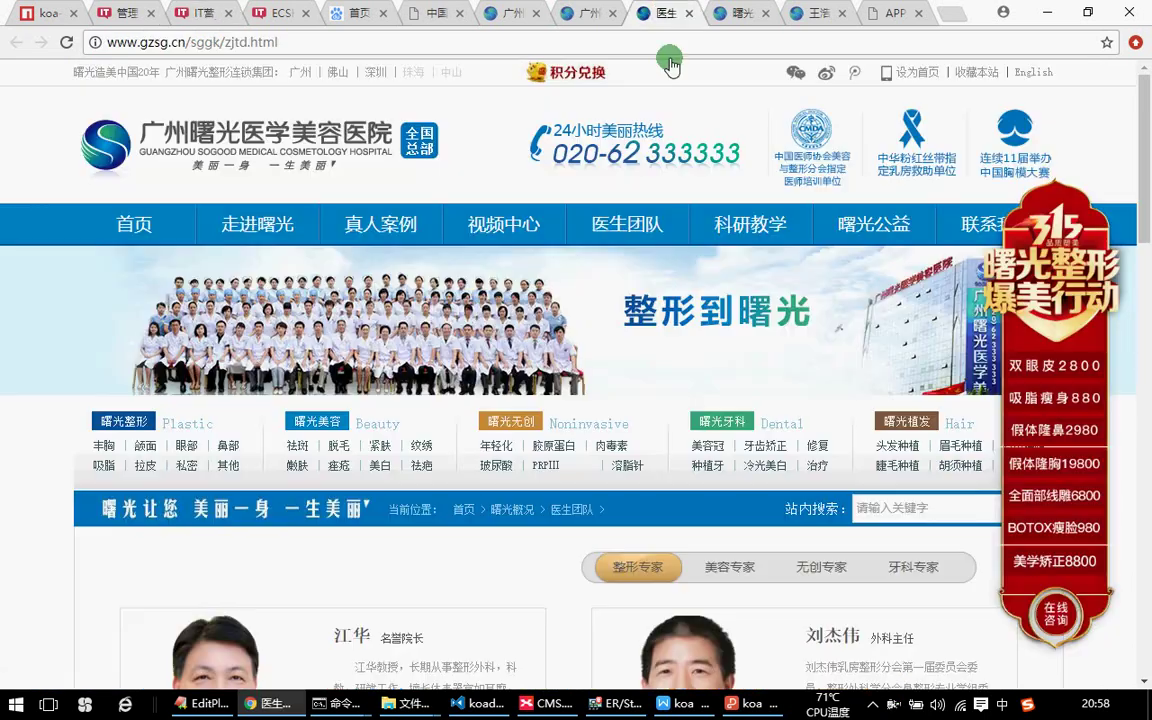
Visit the clinic's doctor team, 科研教学 and 真人案例 pages, dismissing the promo popups.
left_click(662, 13)
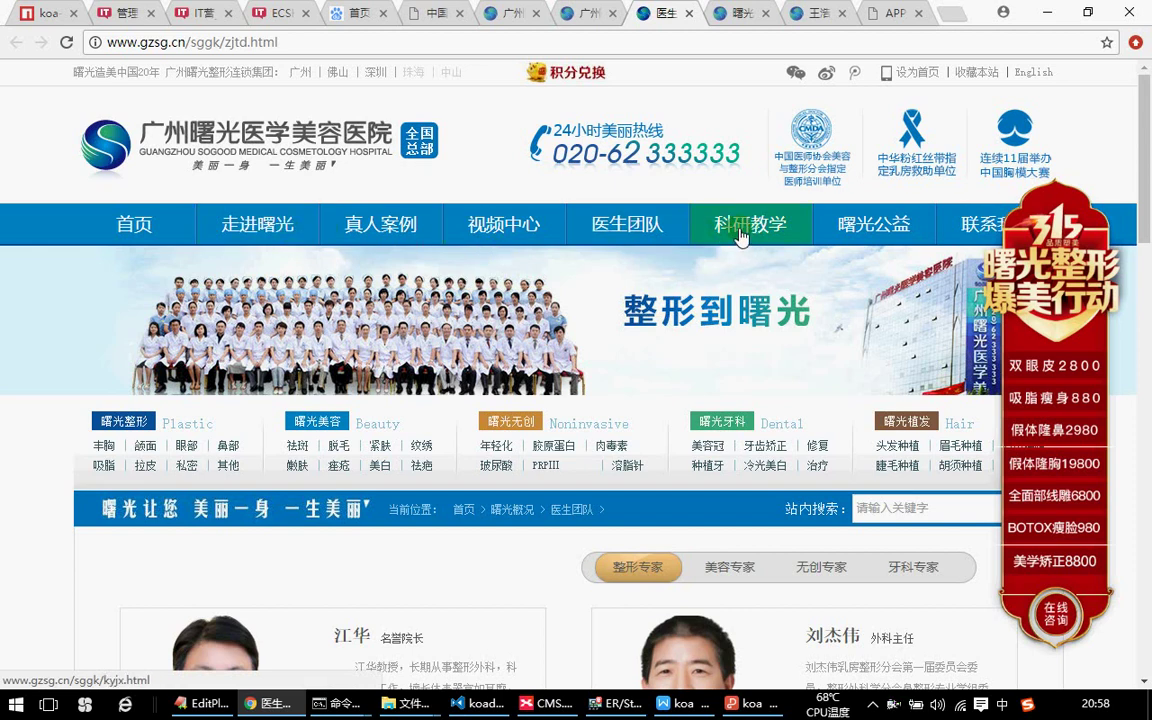
left_click(737, 232)
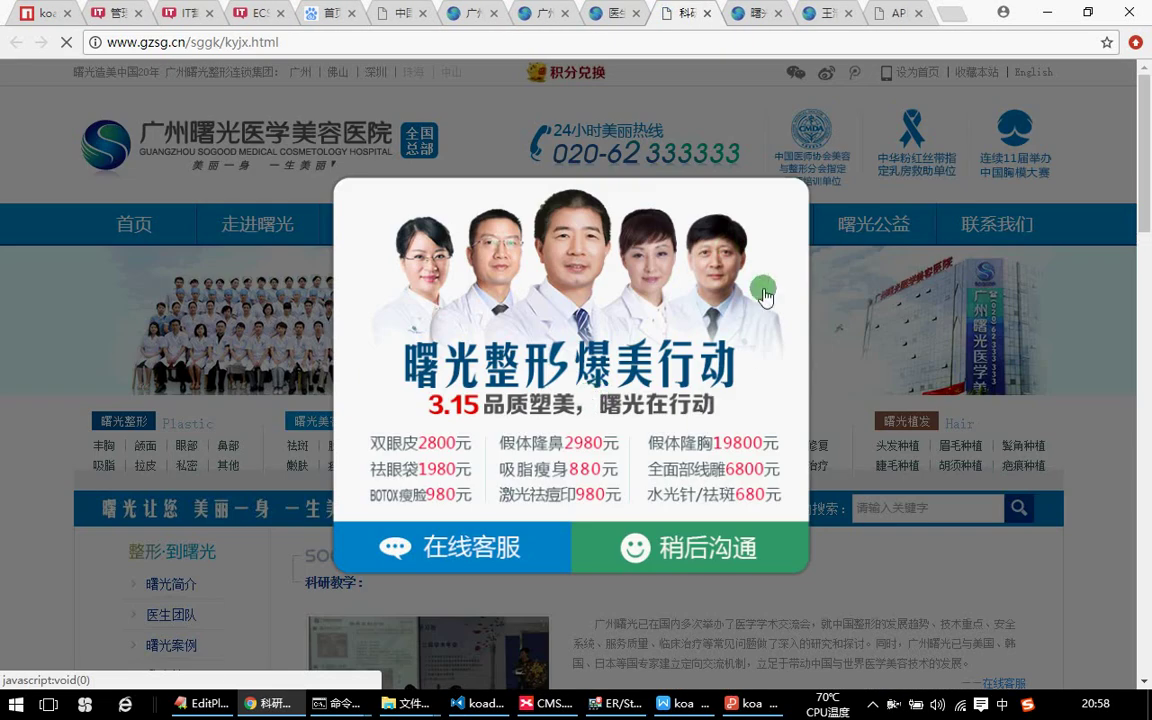
left_click(683, 546)
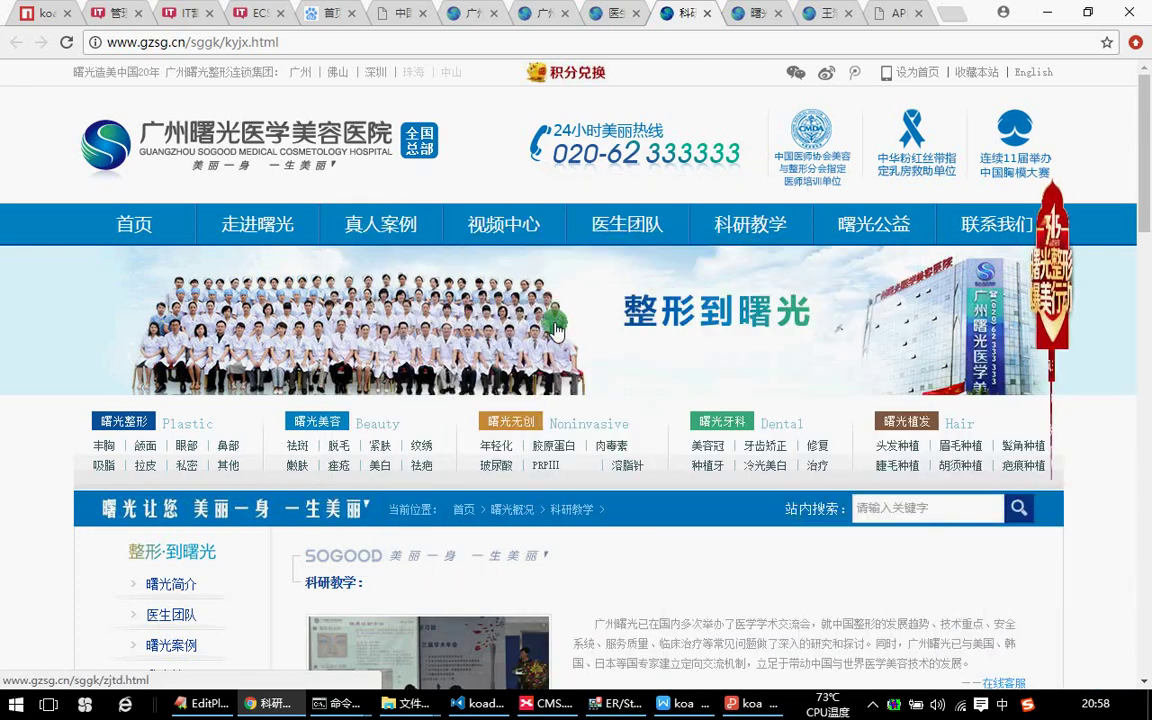
scroll(360, 150, "down", 1)
left_click(366, 148)
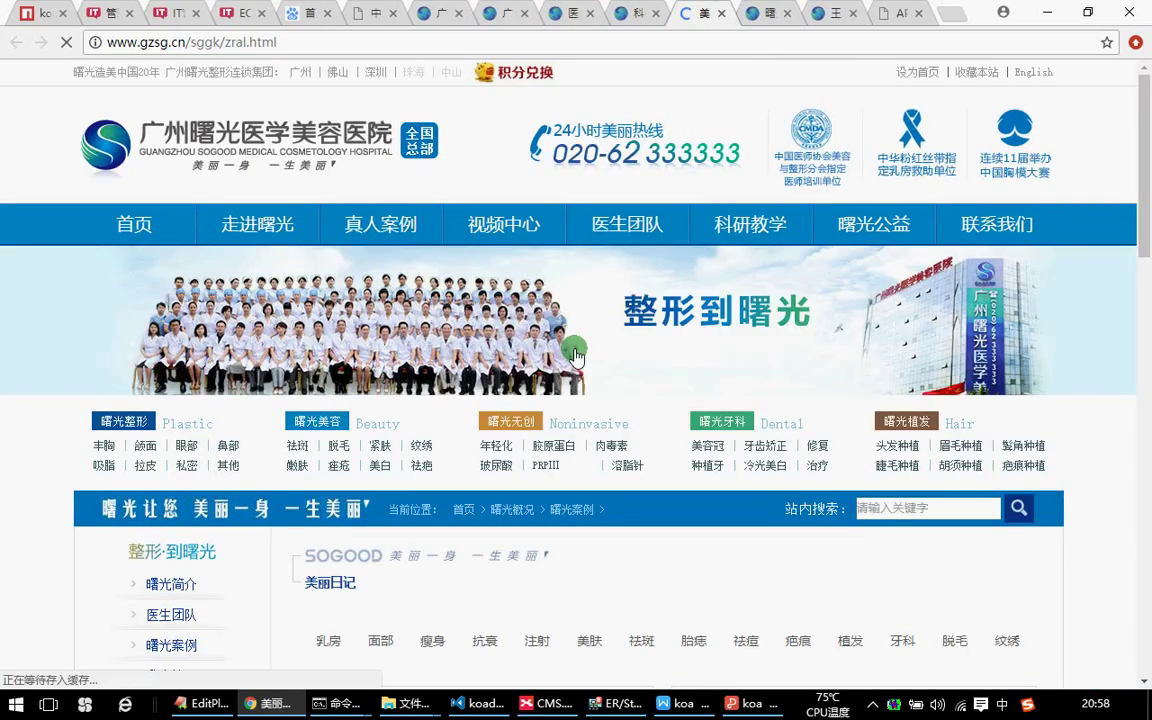
scroll(741, 517, "down", 1)
left_click(741, 517)
scroll(500, 350, "up", 2)
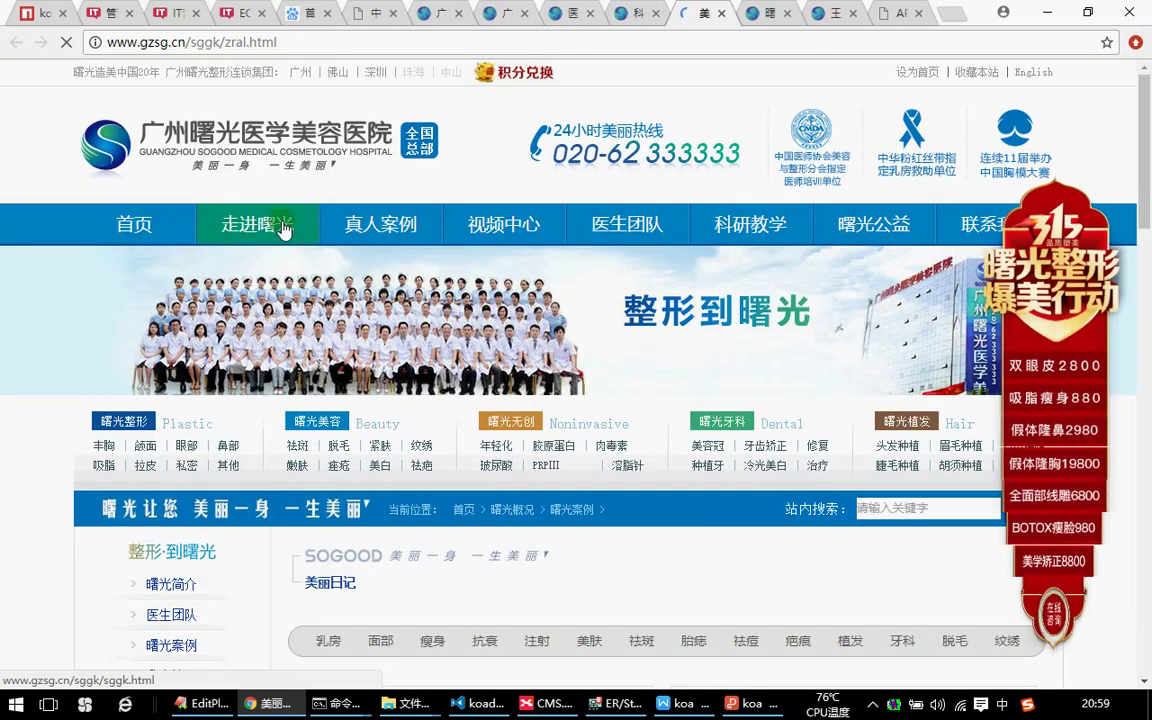
Show bufengsoft's 应用开发 cases, select 内容管理 in XMind, and return to Chrome.
left_click(901, 14)
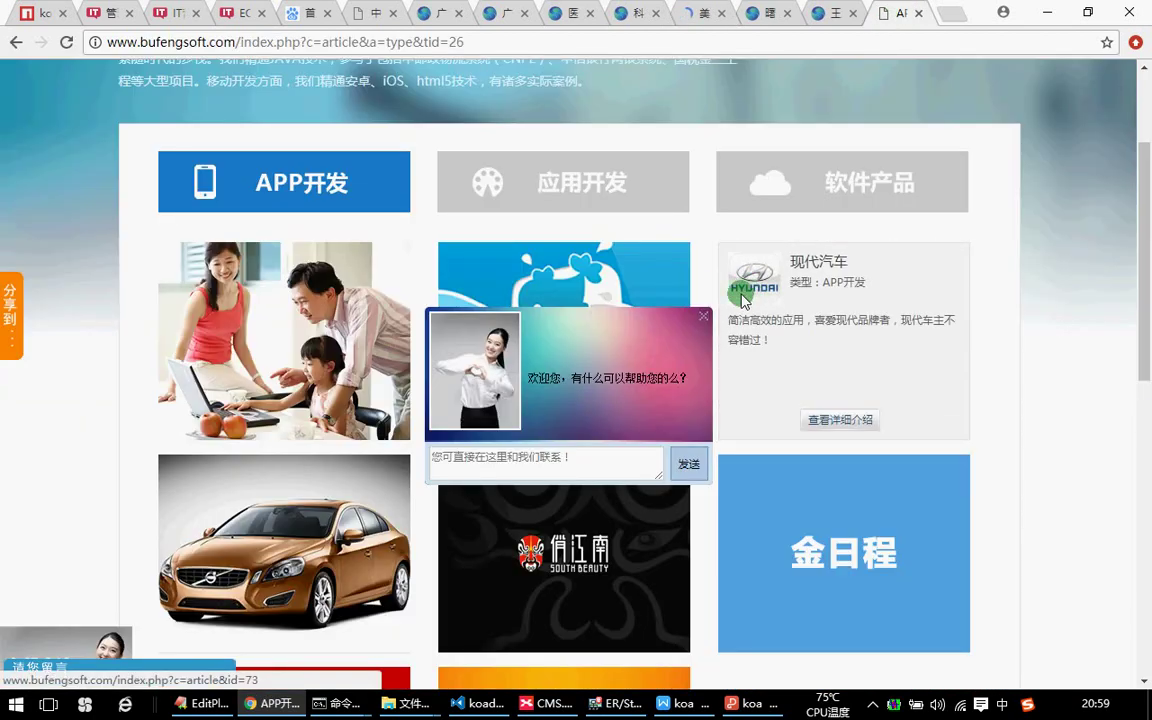
left_click(583, 197)
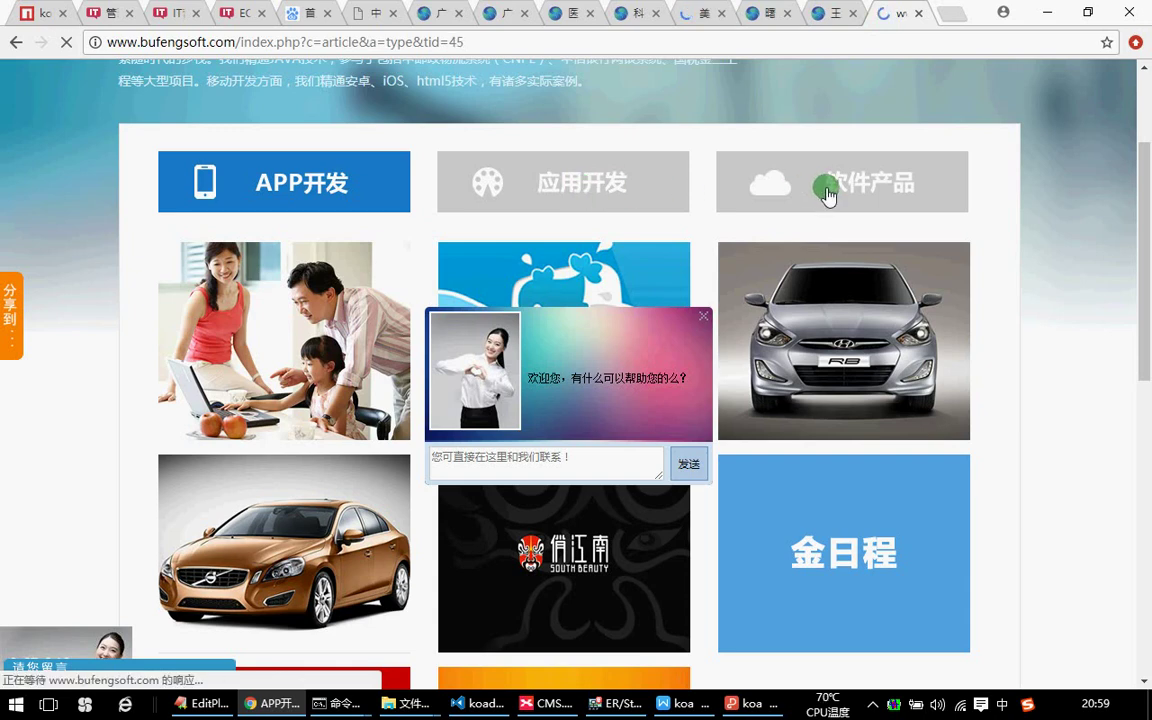
scroll(848, 300, "down", 3)
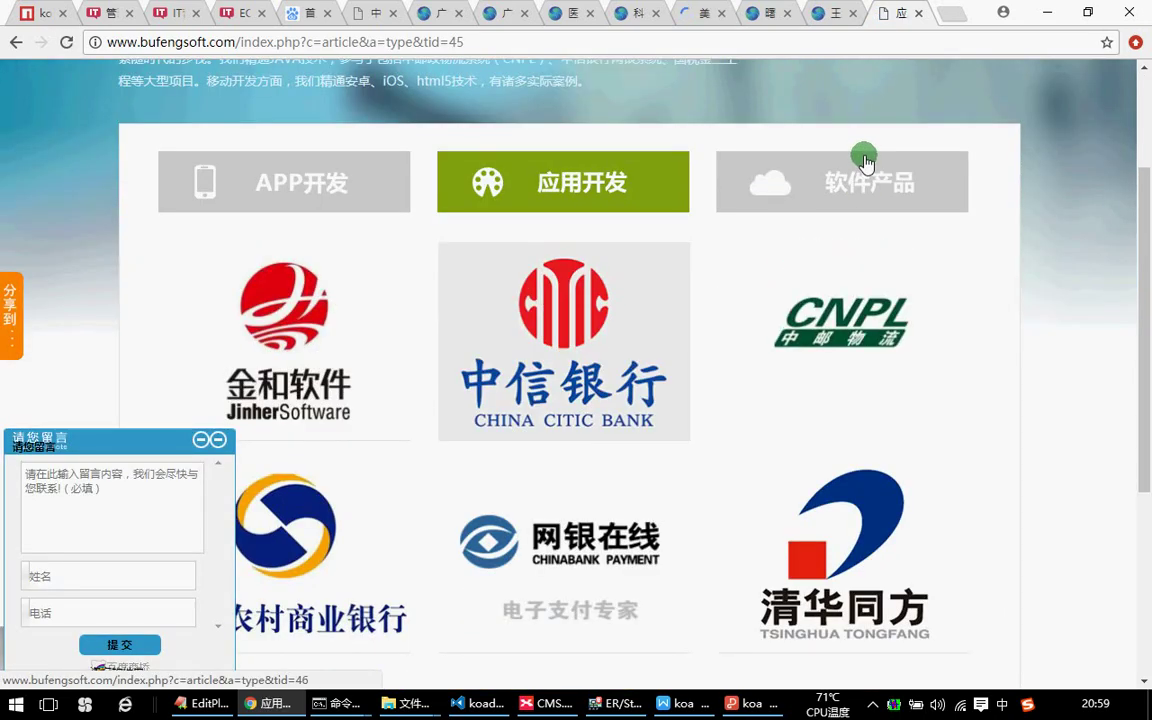
left_click(1047, 12)
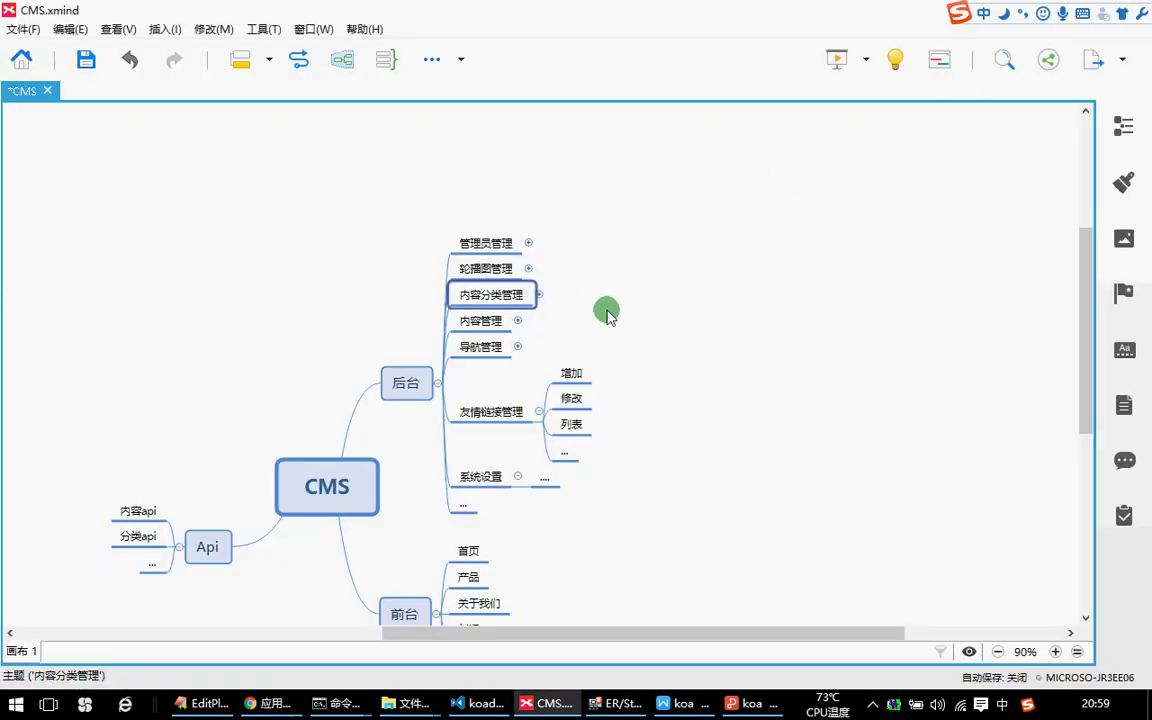
key("Down")
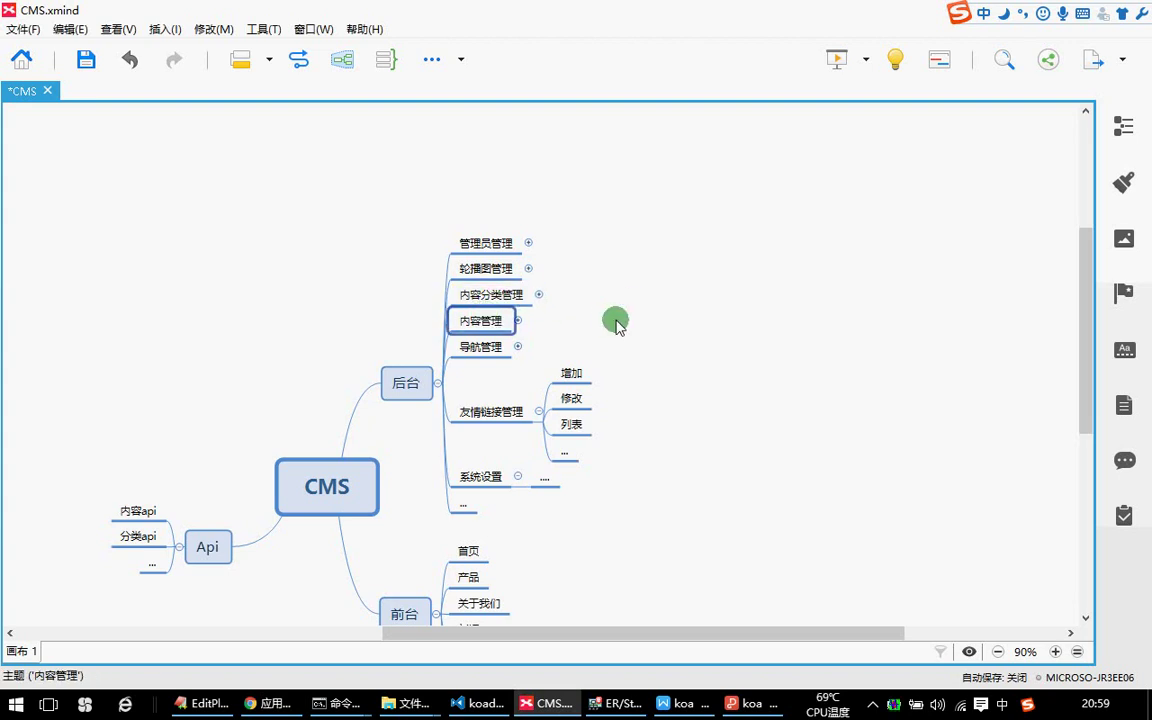
left_click(268, 703)
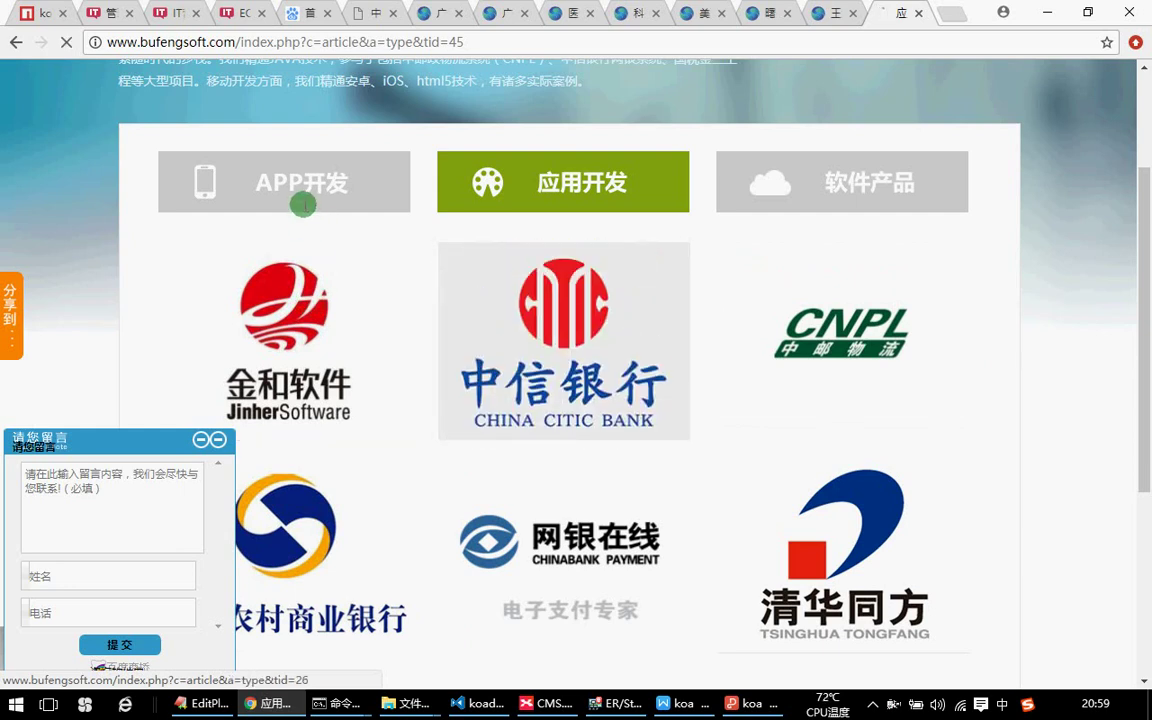
Open the 渔玩 case detail from bufengsoft's APP开发 category, then close it.
left_click(304, 205)
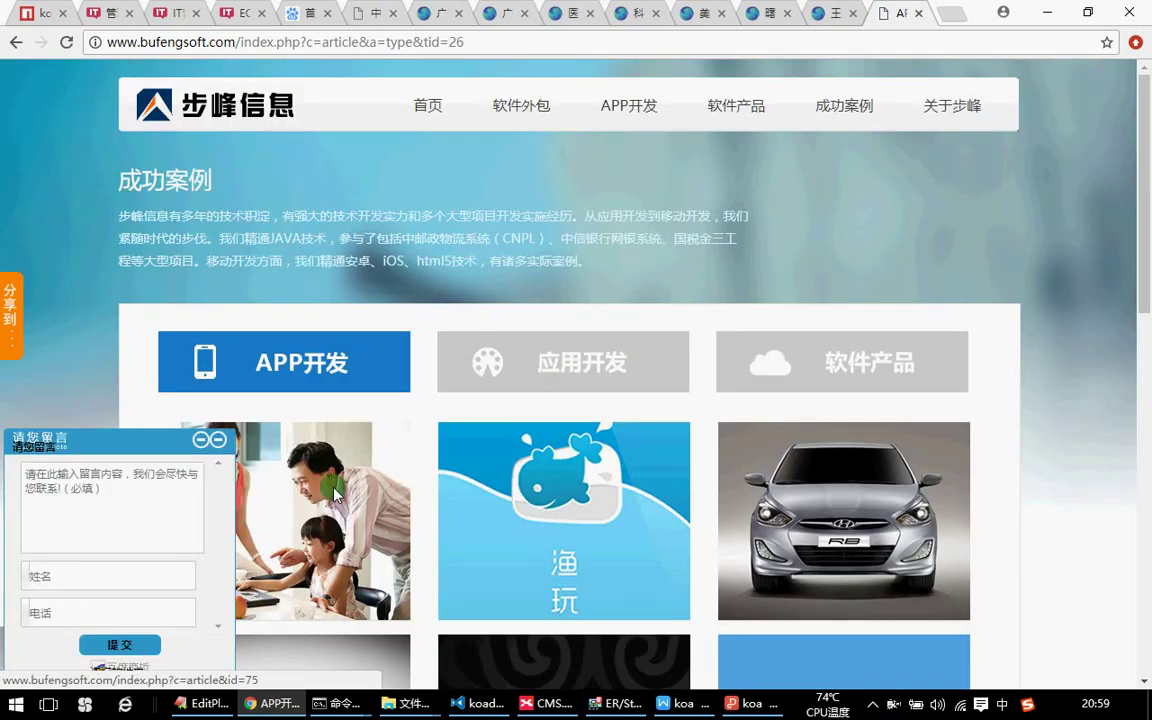
mouse_move(620, 497)
left_click(577, 596)
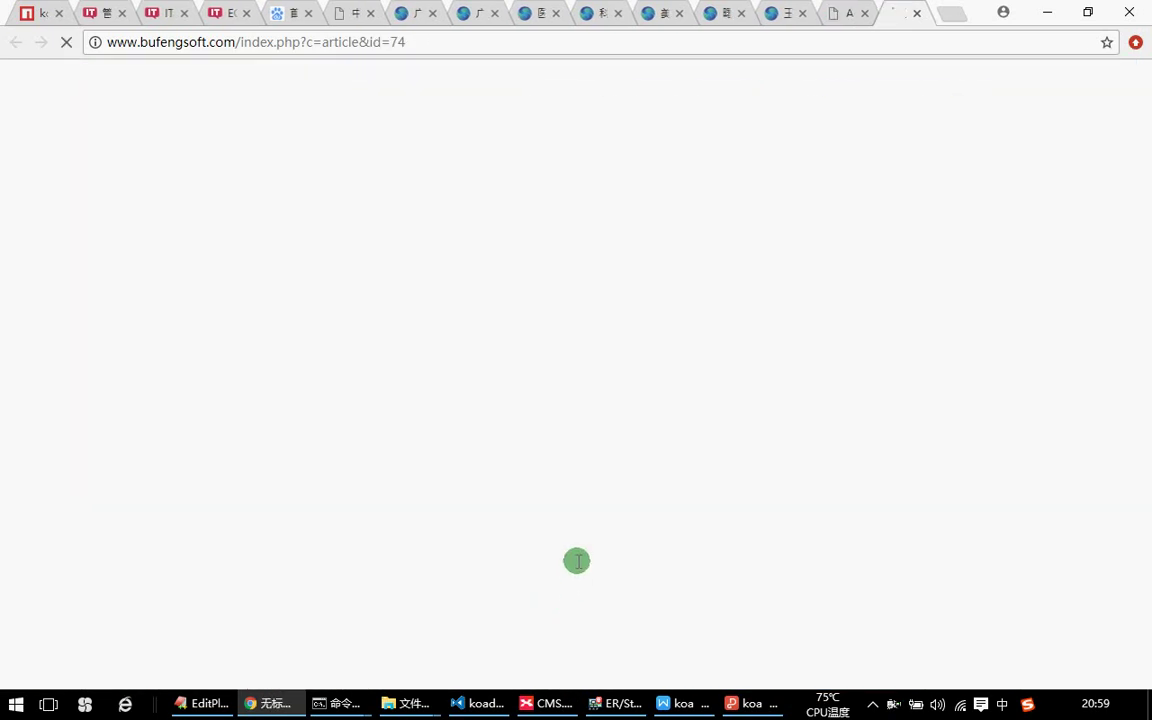
left_click(918, 13)
Open the 百家号 article about which phone to buy, then Alt+Tab to XMind.
left_click(356, 12)
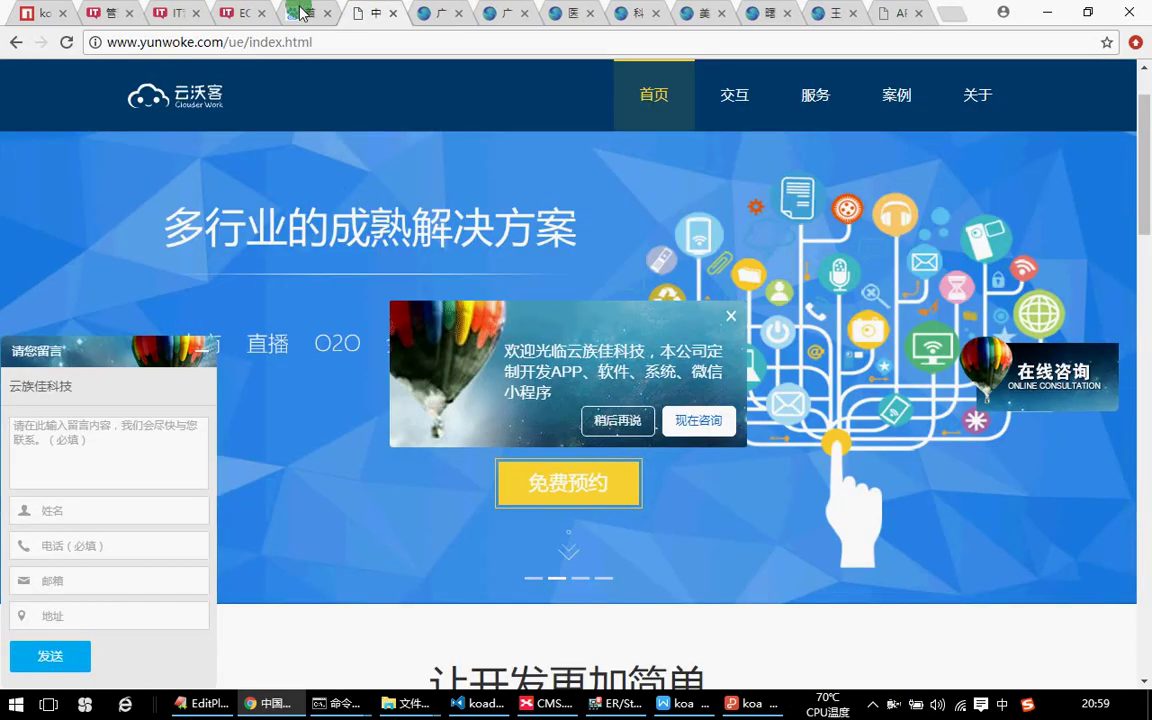
left_click(305, 13)
scroll(447, 333, "down", 1)
scroll(450, 333, "down", 3)
left_click(442, 183)
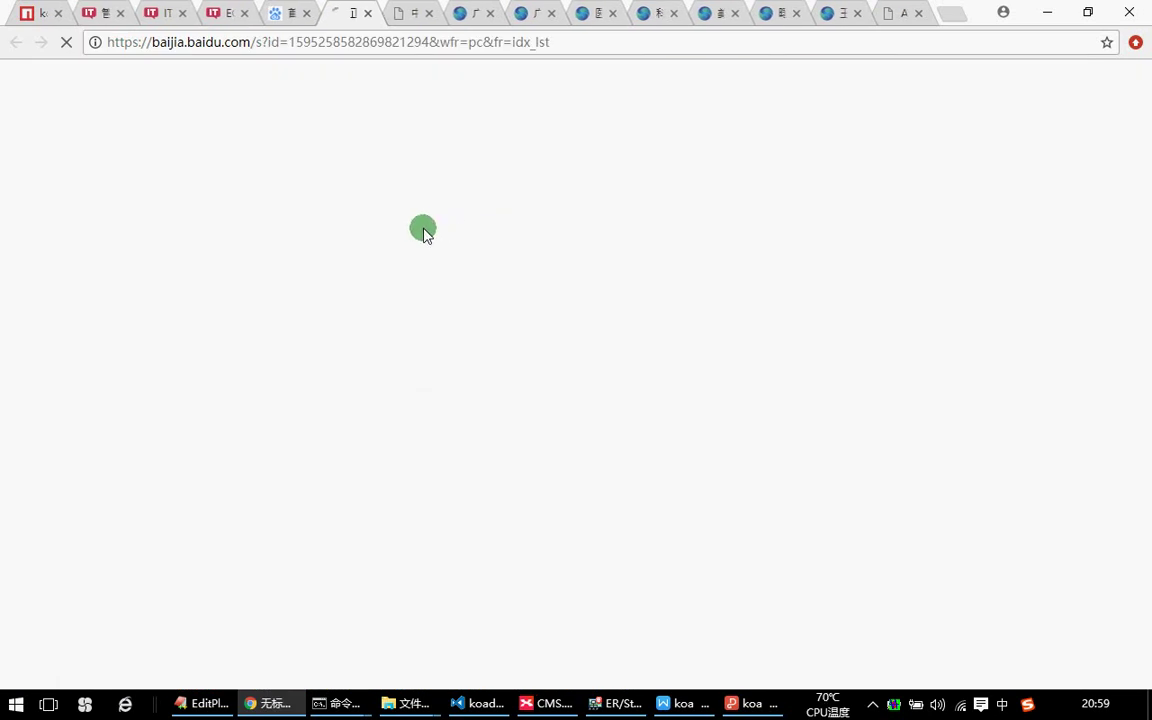
key("alt+Tab")
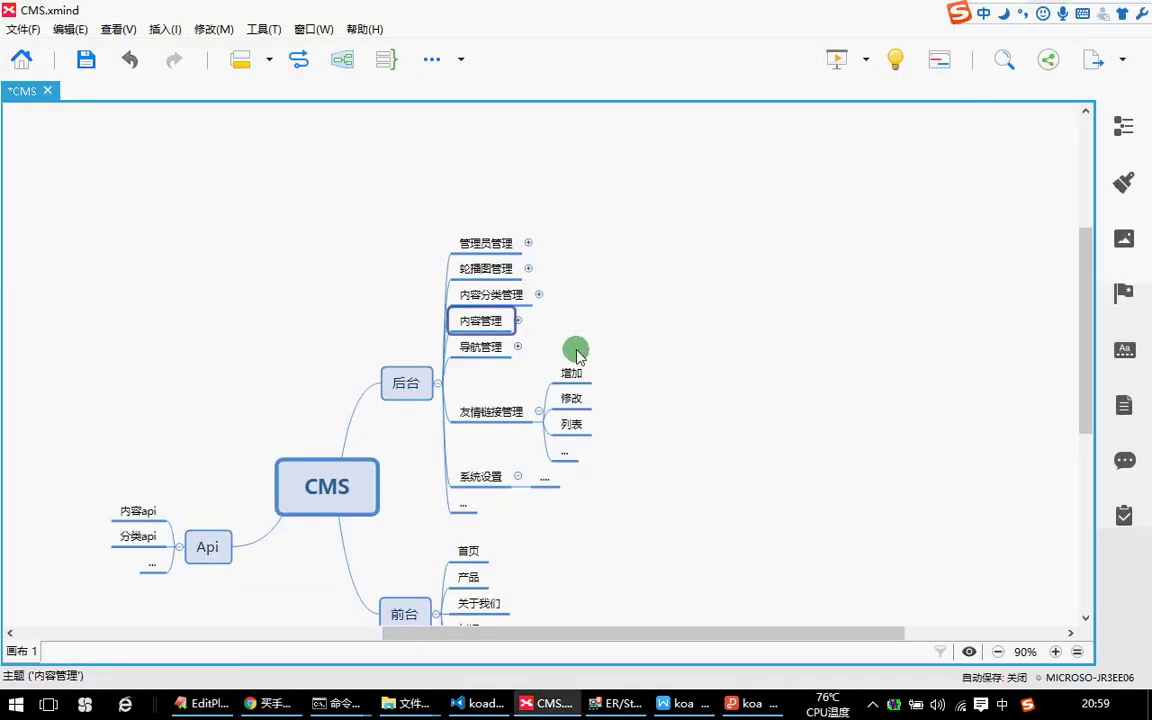
Select the 内容分类管理 and 导航管理 topics in turn, then switch back to Chrome.
left_click(490, 295)
left_click(555, 334)
left_click(455, 342)
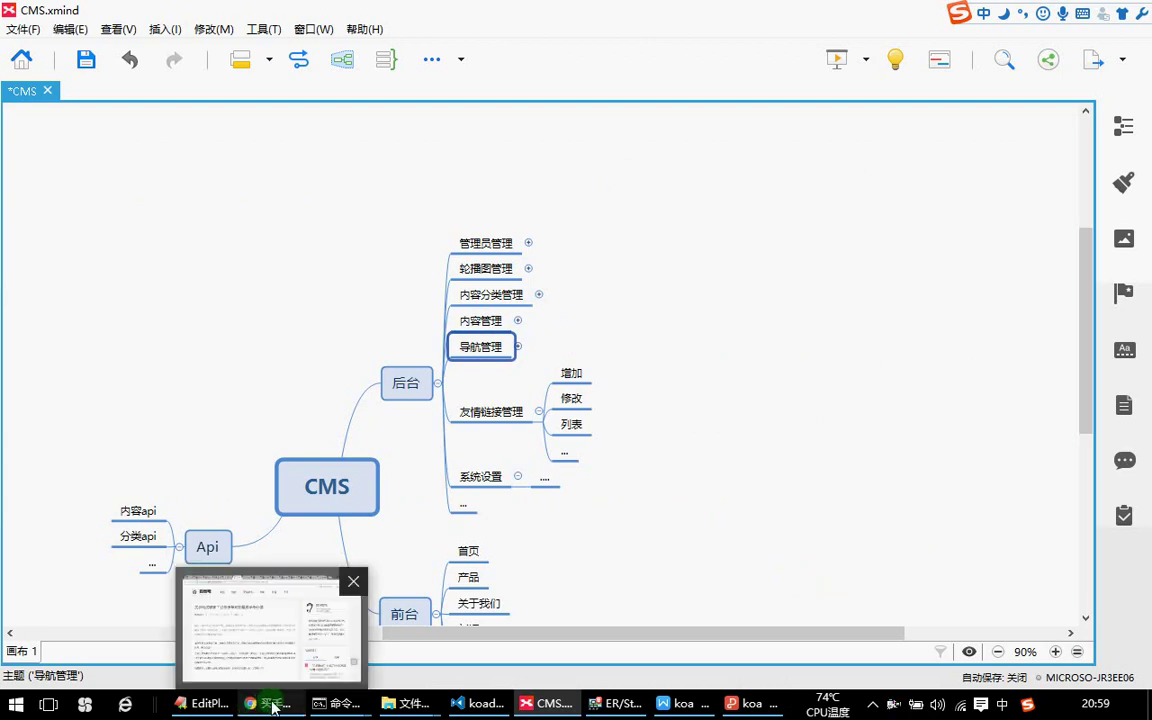
left_click(270, 703)
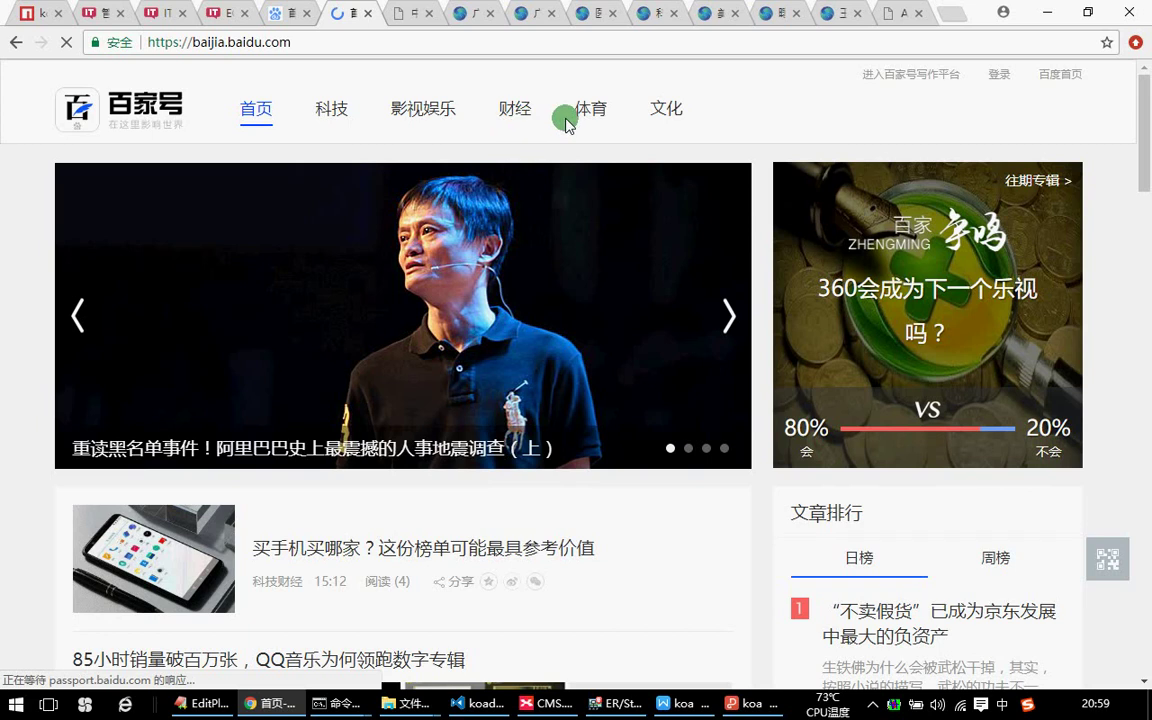
Compare the ECSHOP add-product admin page with the itying.com home page.
left_click(212, 8)
left_click(143, 9)
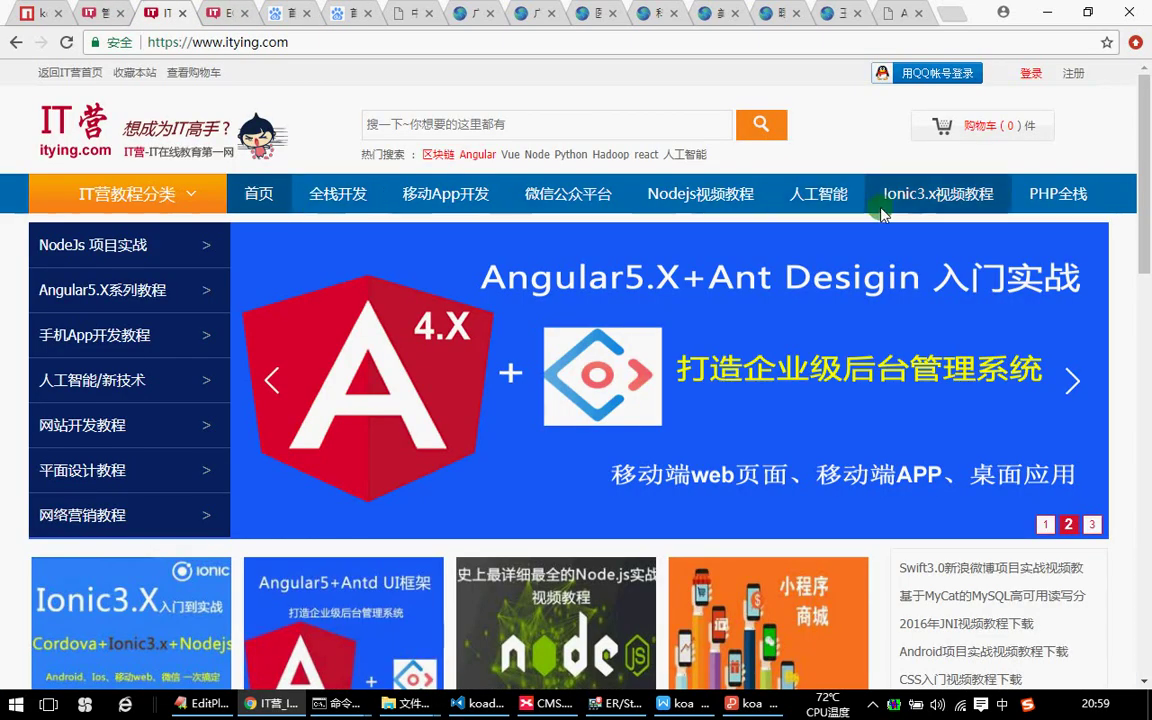
left_click(226, 10)
left_click(165, 12)
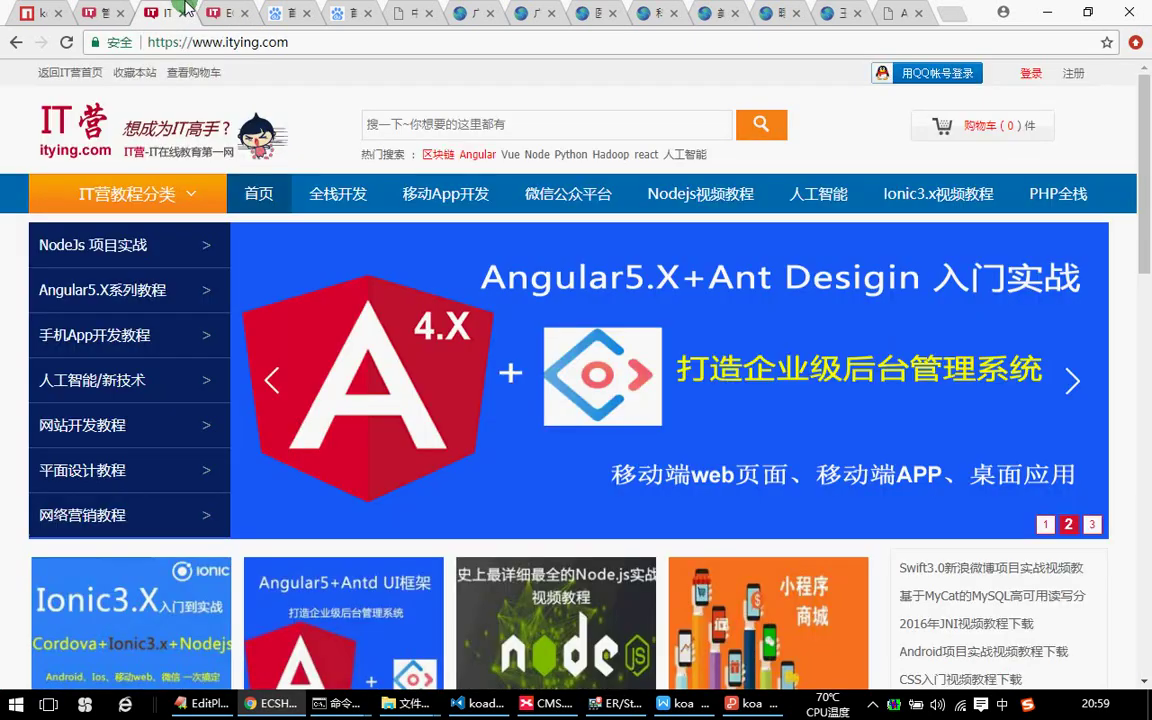
Collapse the 友情链接管理 branch in XMind, then scroll down the itying.com page.
left_click(1044, 16)
left_click(512, 408)
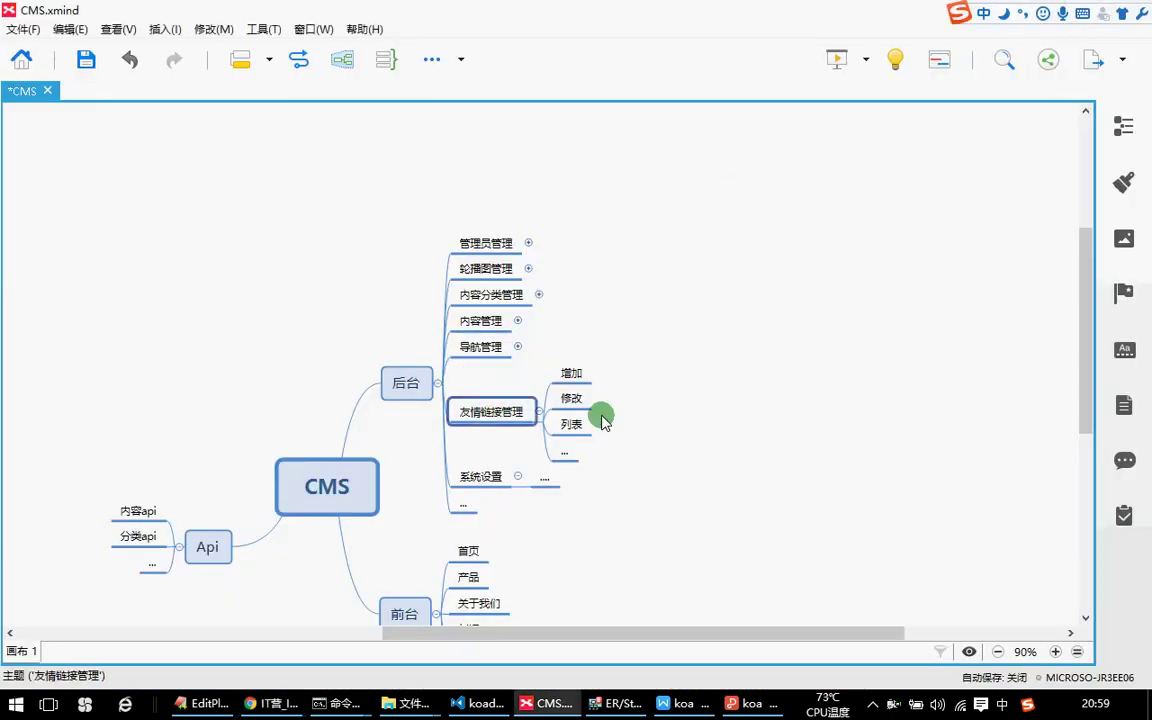
left_click(538, 411)
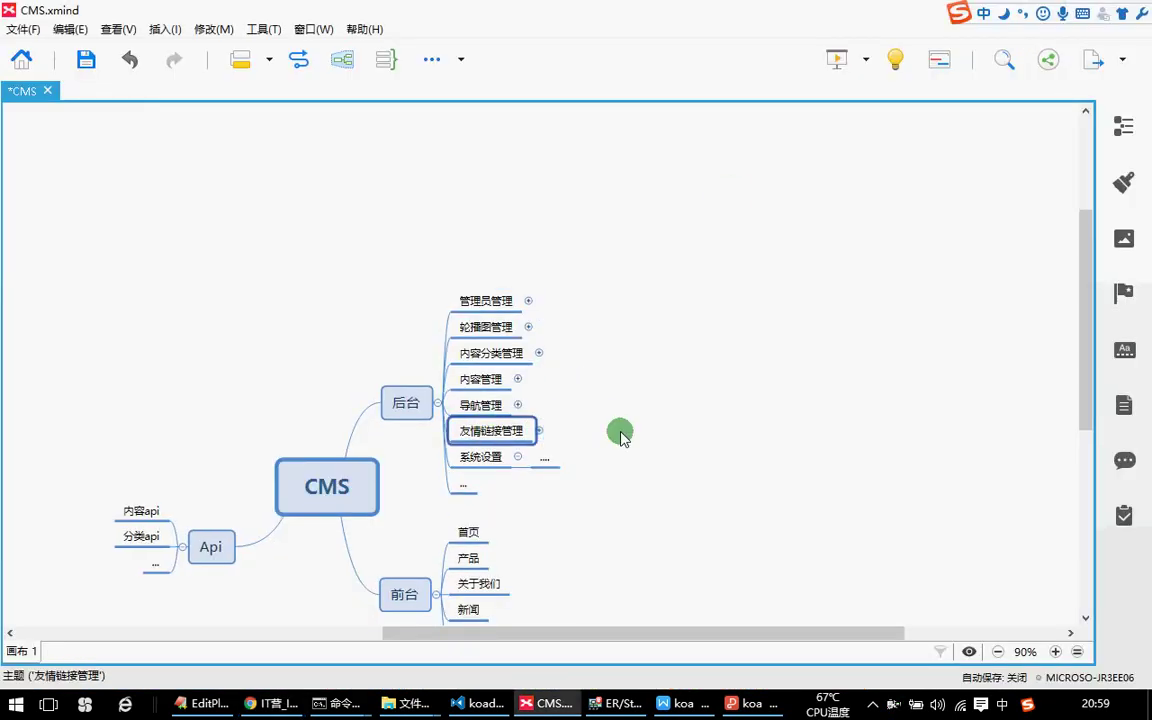
left_click(265, 703)
scroll(568, 376, "down", 10)
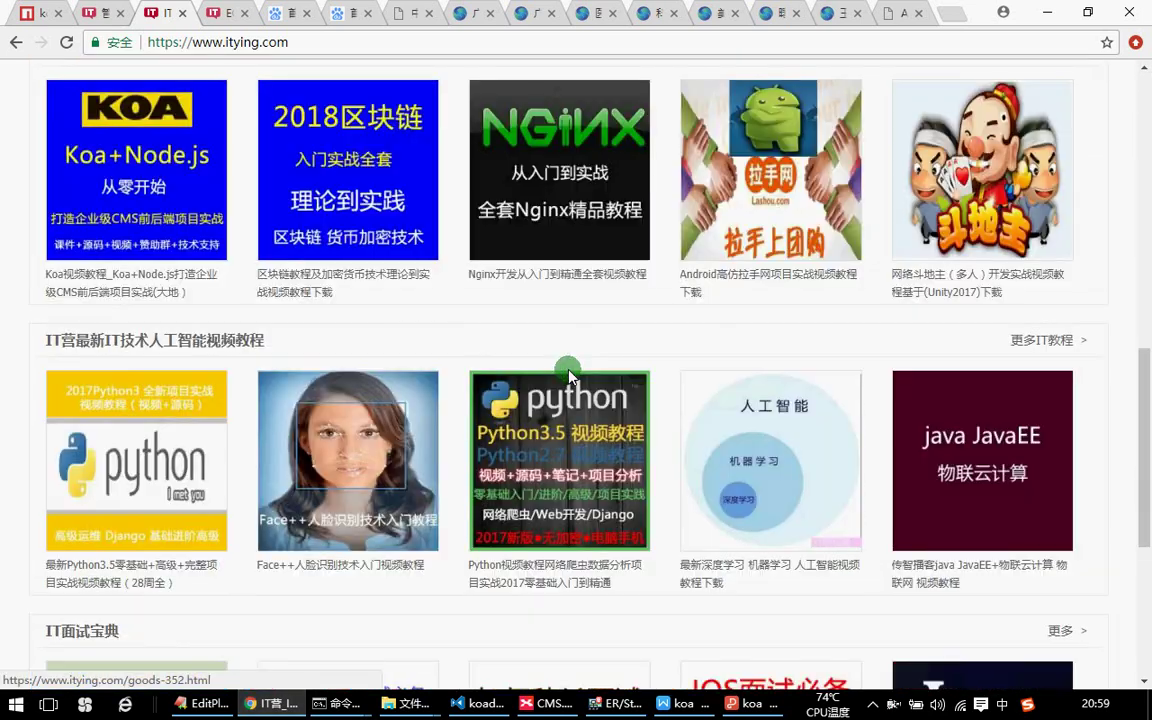
Inspect the partner links in the bufengsoft.com case-list footer after closing its popups.
scroll(568, 376, "down", 4)
scroll(762, 290, "up", 5)
left_click(893, 13)
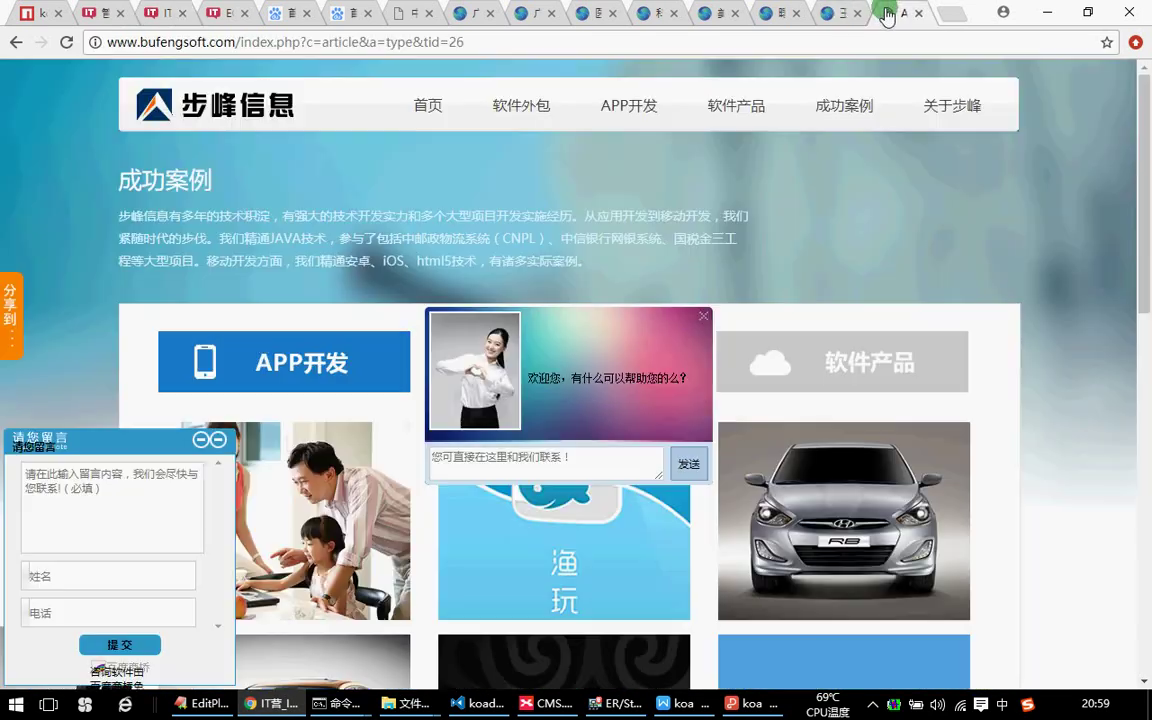
scroll(578, 450, "down", 10)
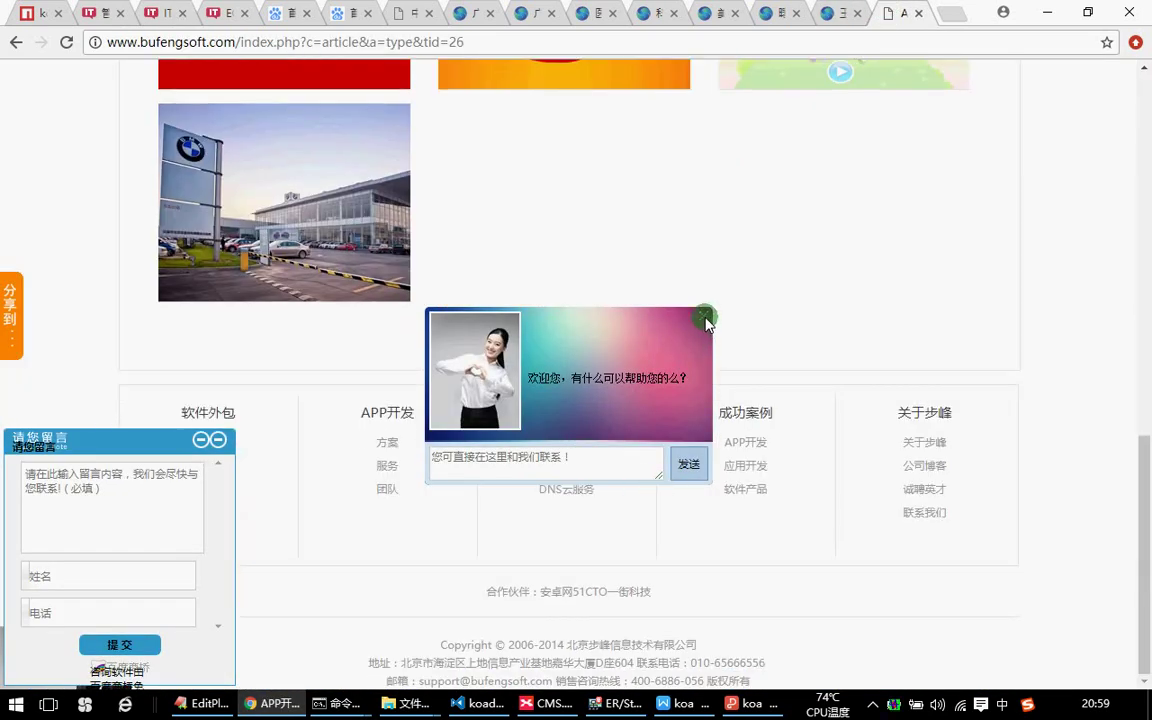
left_click(705, 318)
left_click(214, 439)
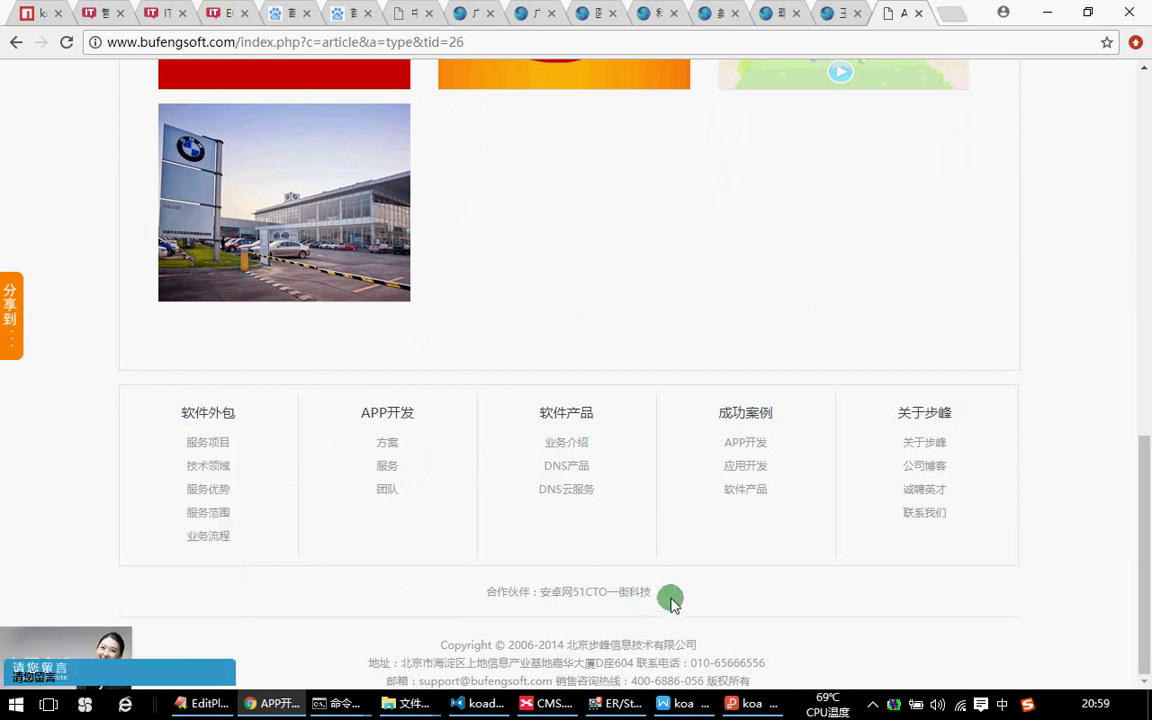
left_click_drag(670, 600, 450, 591)
left_click(881, 124)
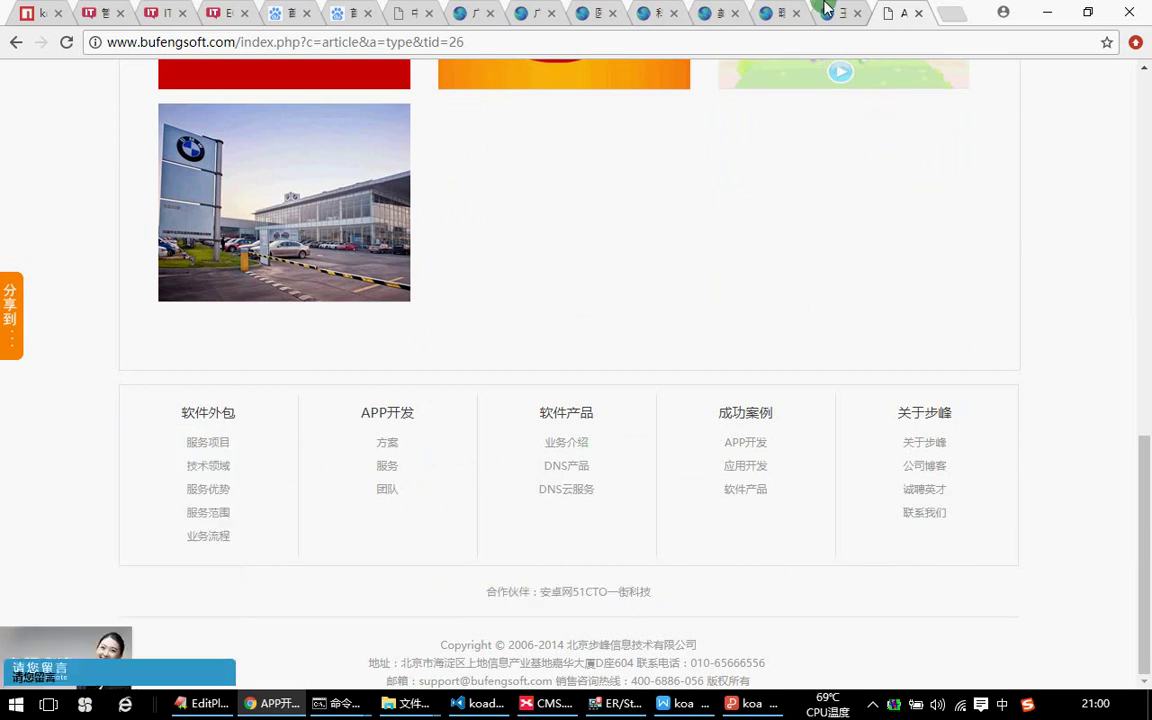
Load the gzsg.cn homepage by removing the doctor page path from the address.
left_click(826, 8)
scroll(871, 432, "down", 10)
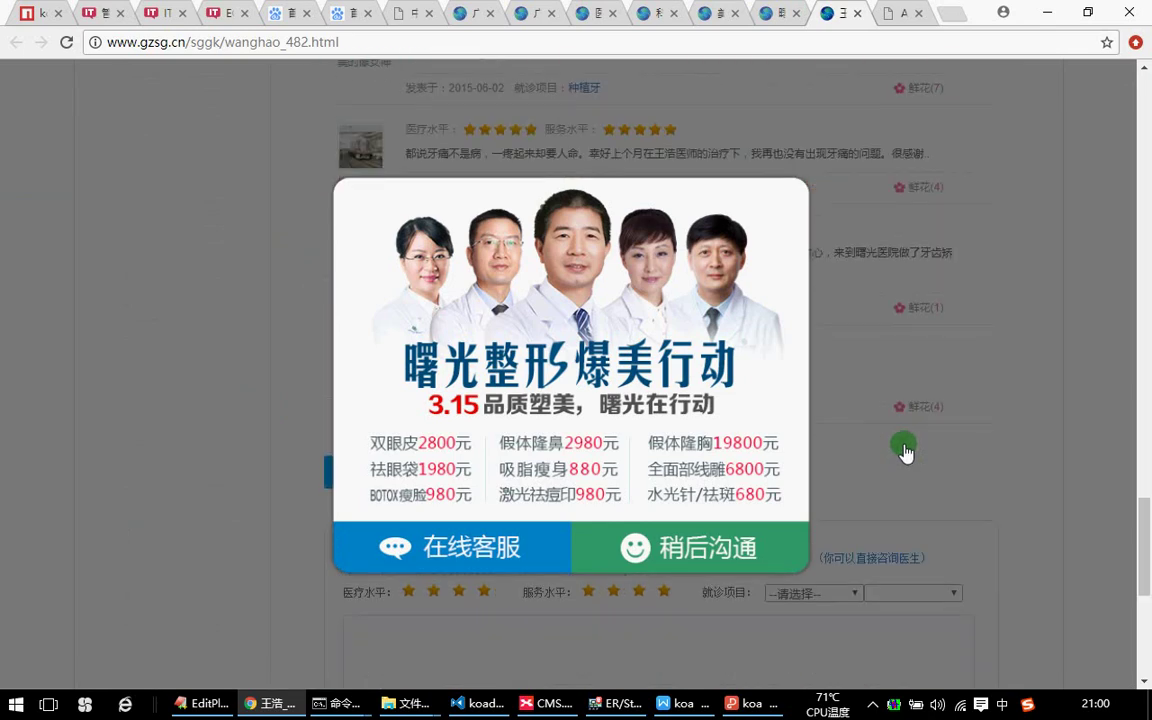
scroll(904, 453, "down", 5)
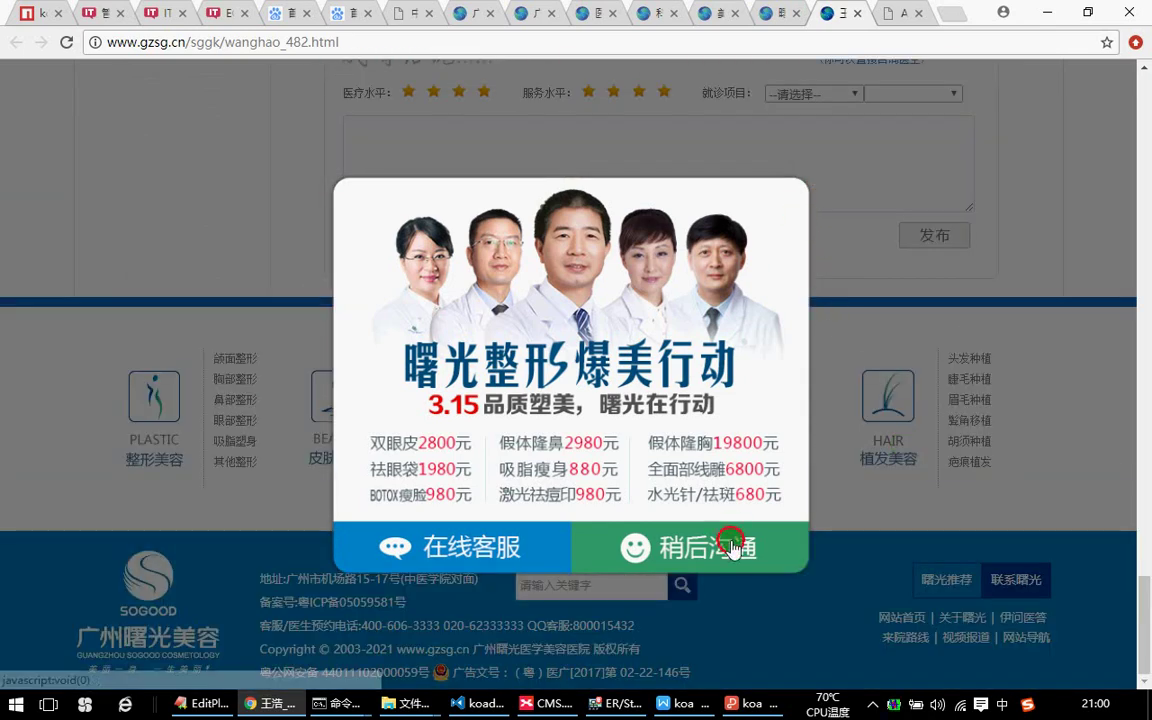
left_click(745, 540)
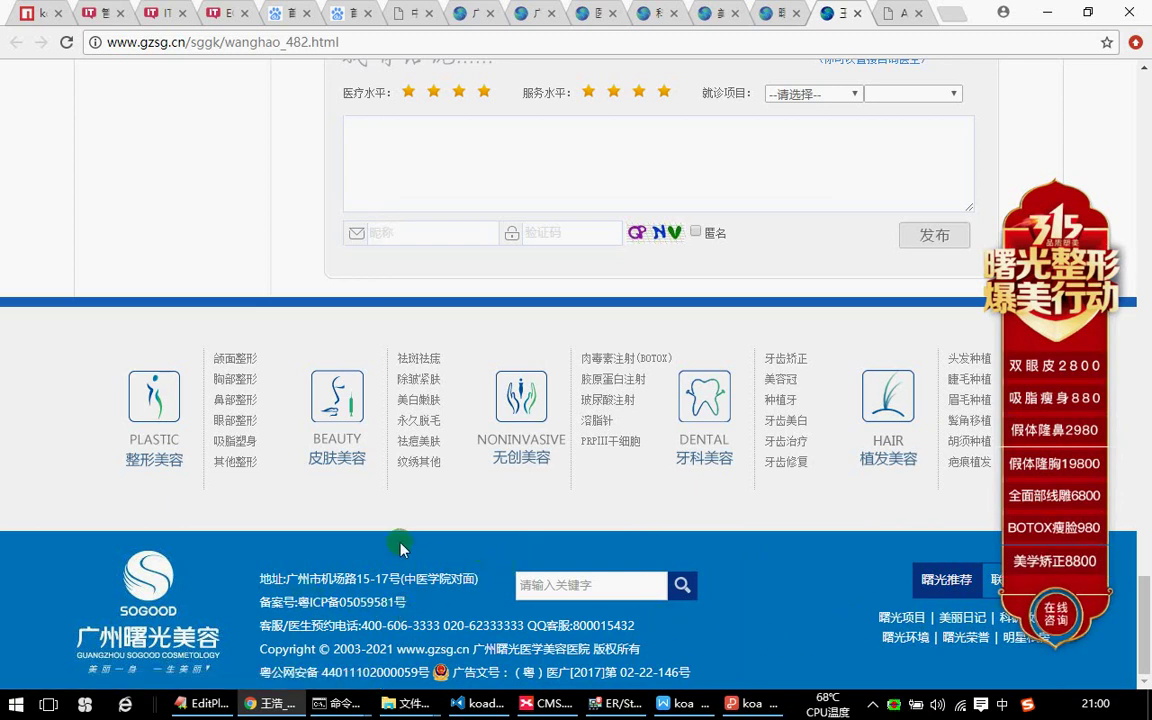
left_click_drag(193, 41, 514, 59)
key("BackSpace")
key("Return")
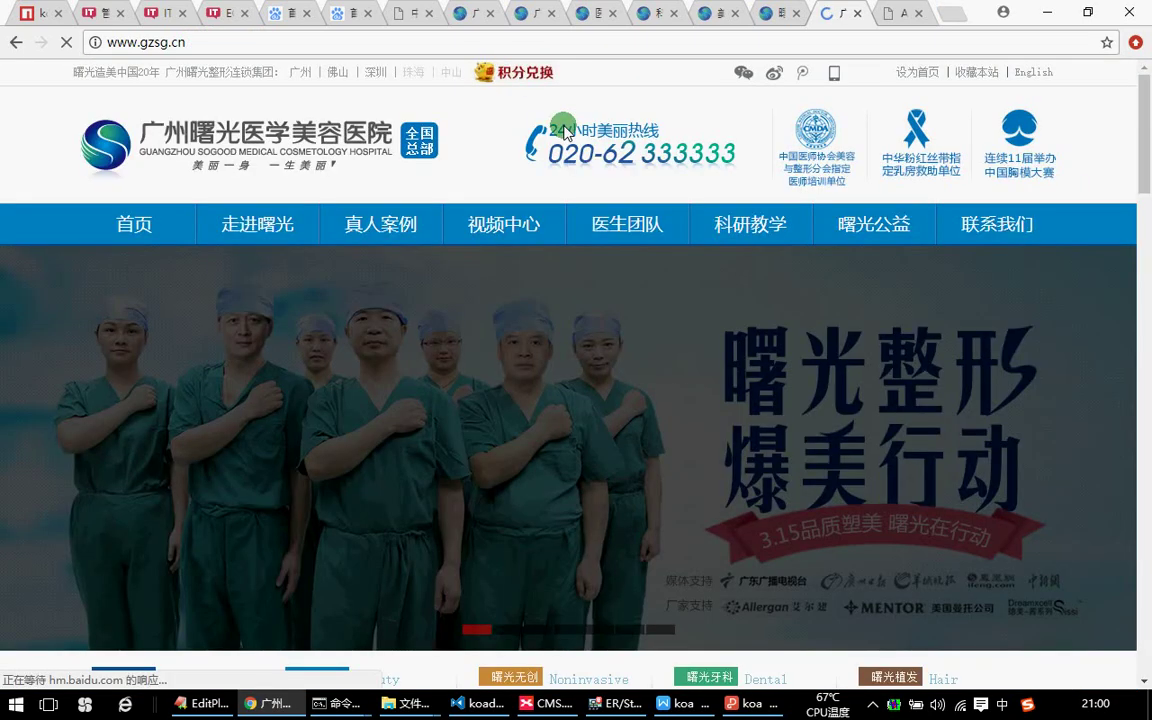
Show the 友情链接 links in the gzsg.cn footer and minimize Chrome.
scroll(599, 306, "down", 20)
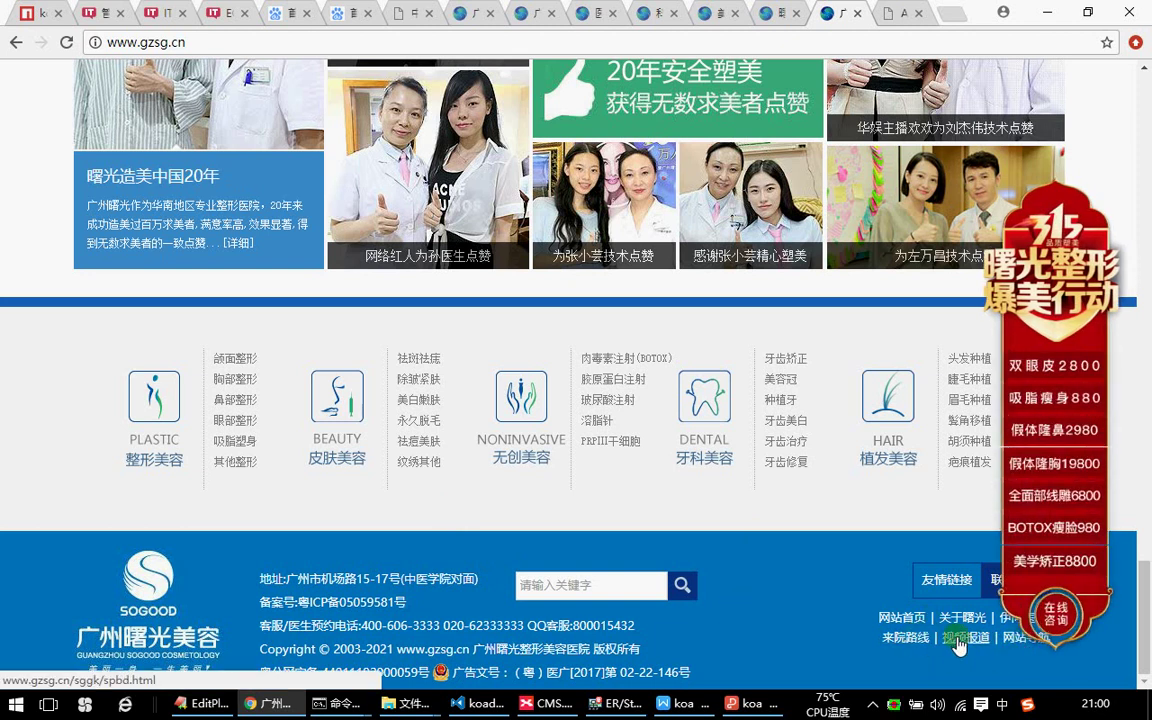
left_click(948, 583)
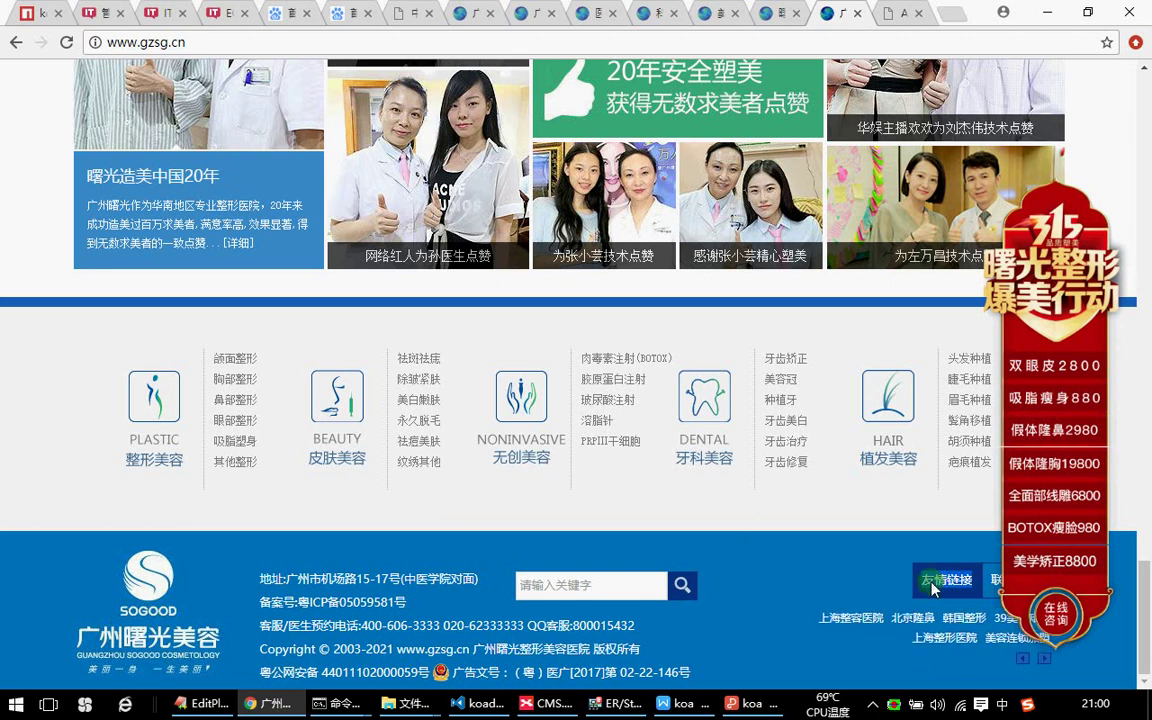
left_click(1033, 12)
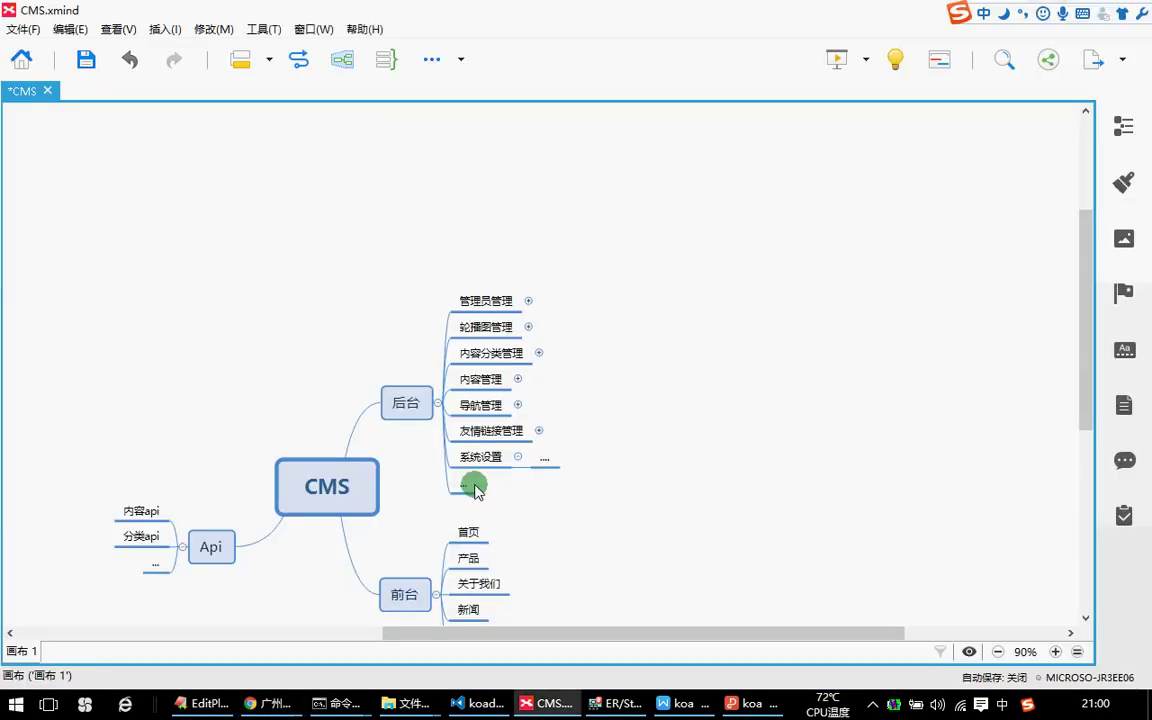
Review the 友情链接管理 and 系统设置 topics, then return to Chrome's ECSHOP add-product form.
left_click(484, 432)
scroll(630, 424, "down", 3)
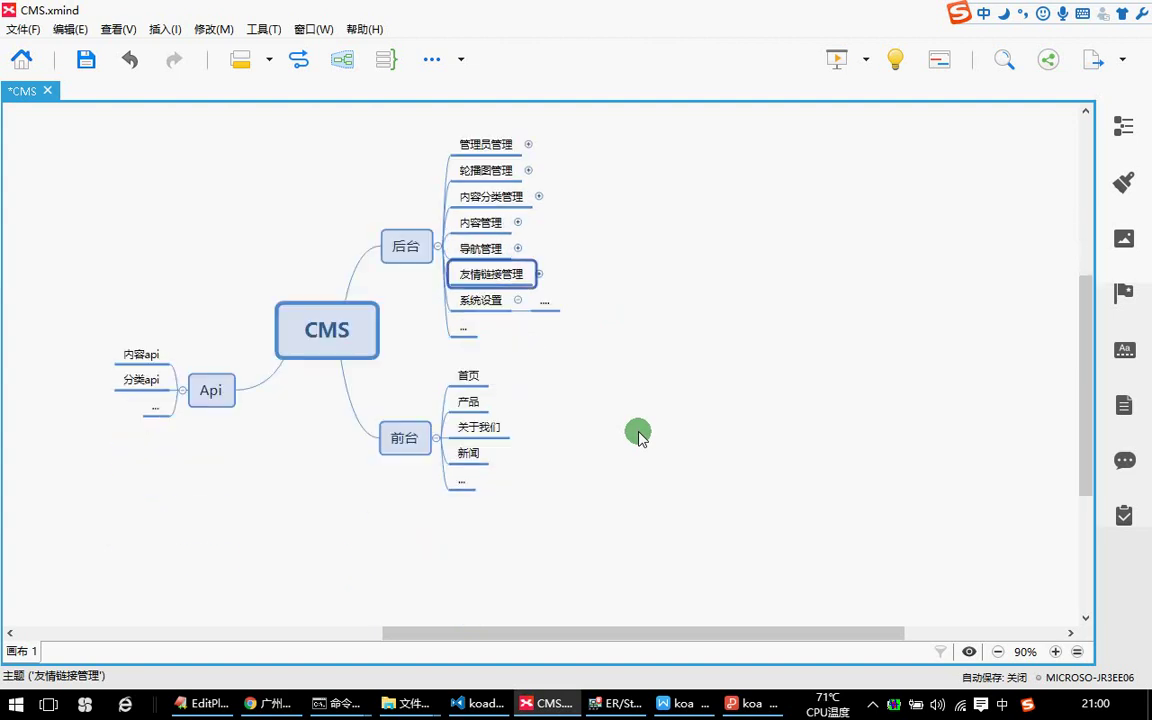
left_click(488, 303)
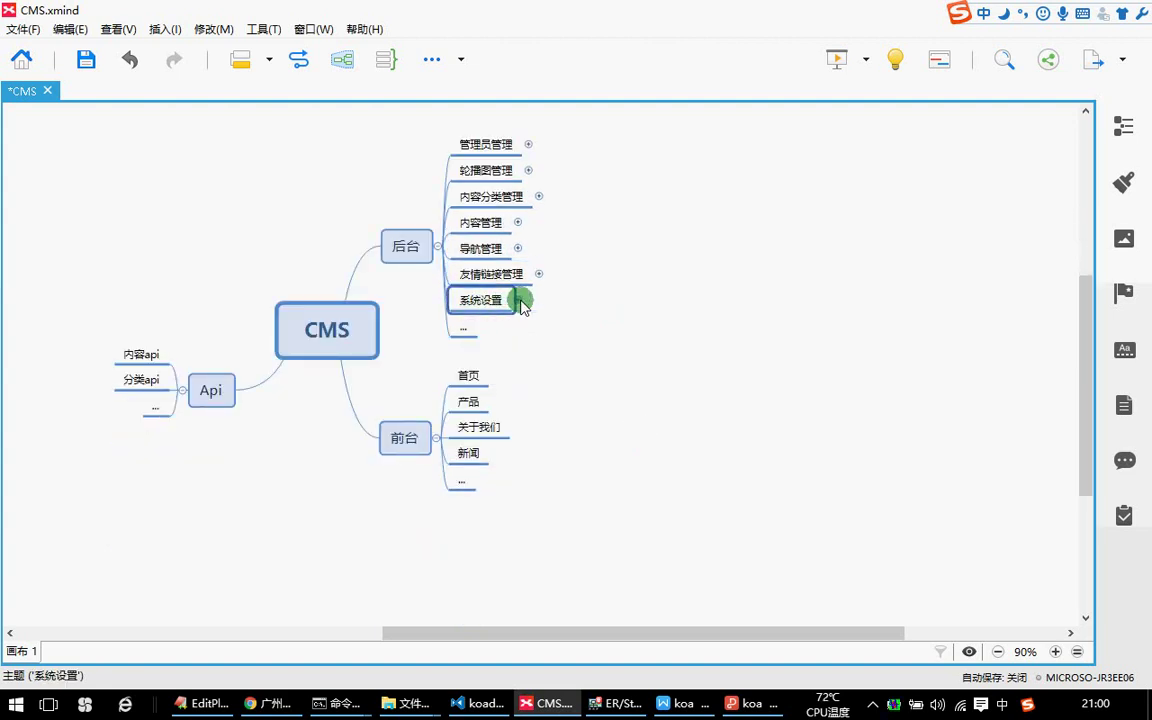
left_click(275, 710)
left_click(229, 10)
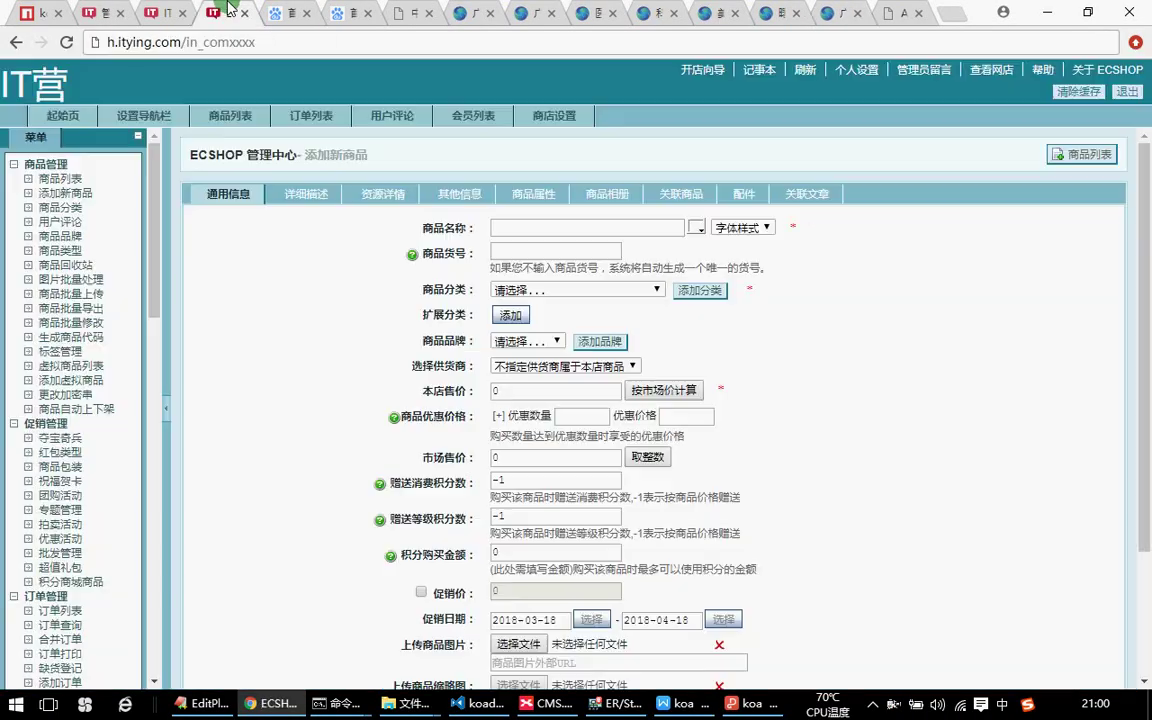
Look over the ECSHOP 商店设置 shop settings form.
left_click(553, 115)
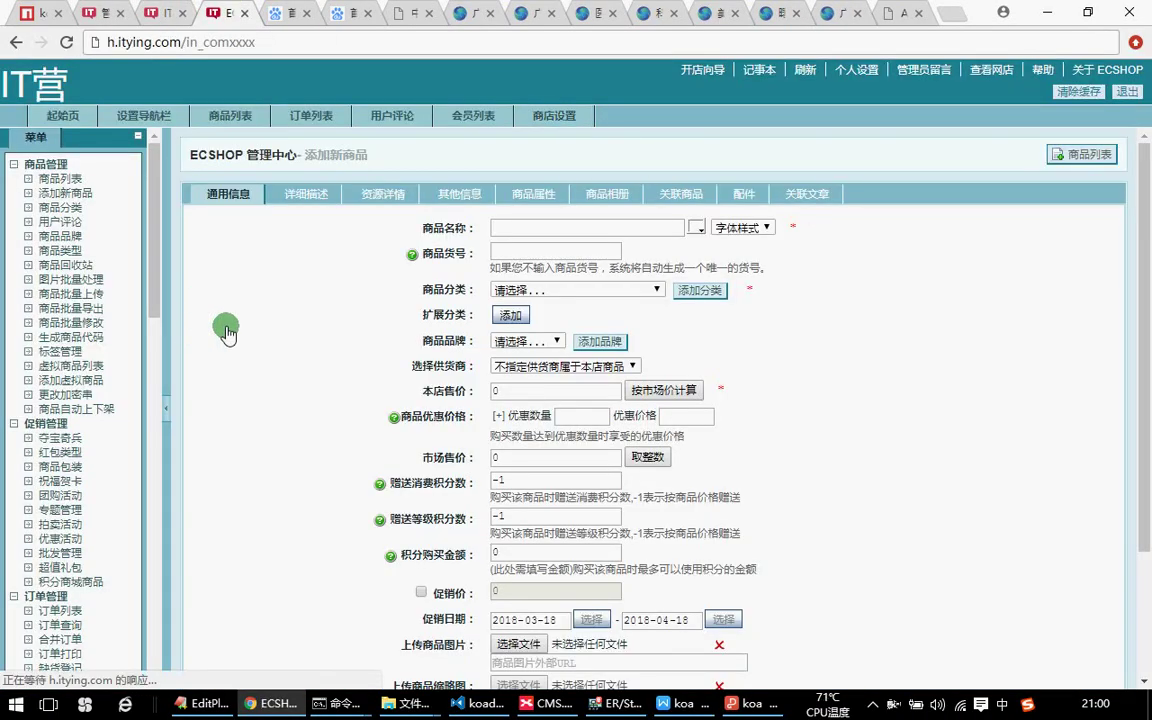
scroll(457, 258, "down", 5)
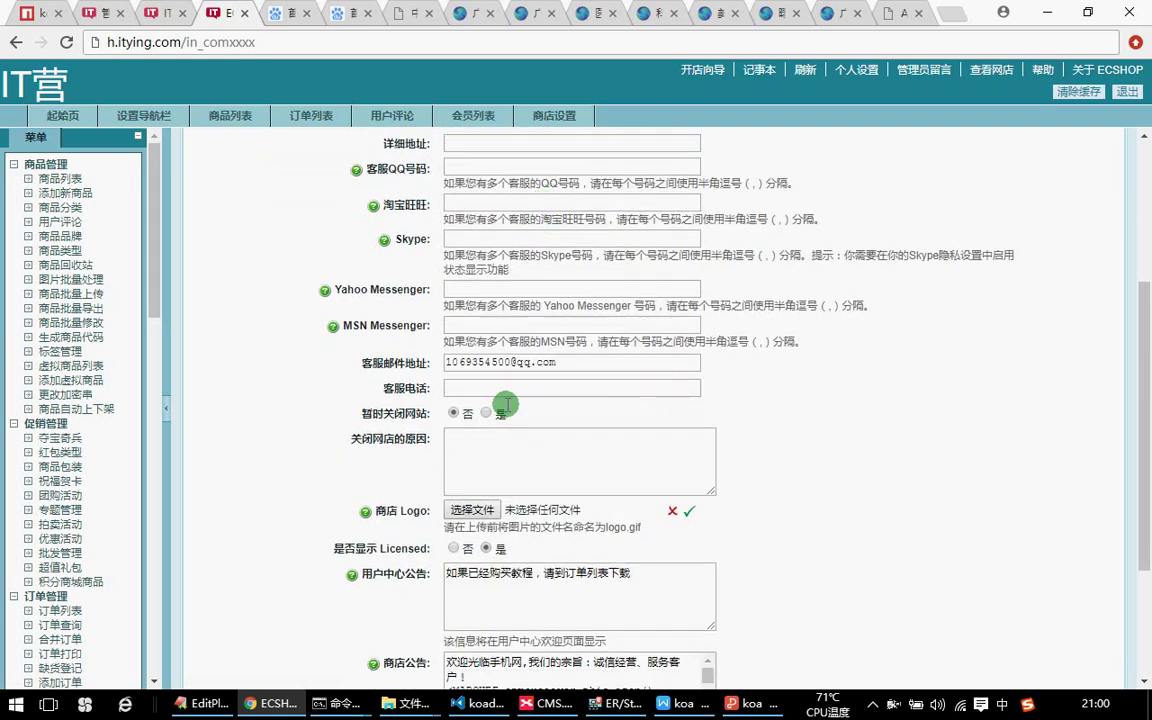
scroll(508, 338, "up", 2)
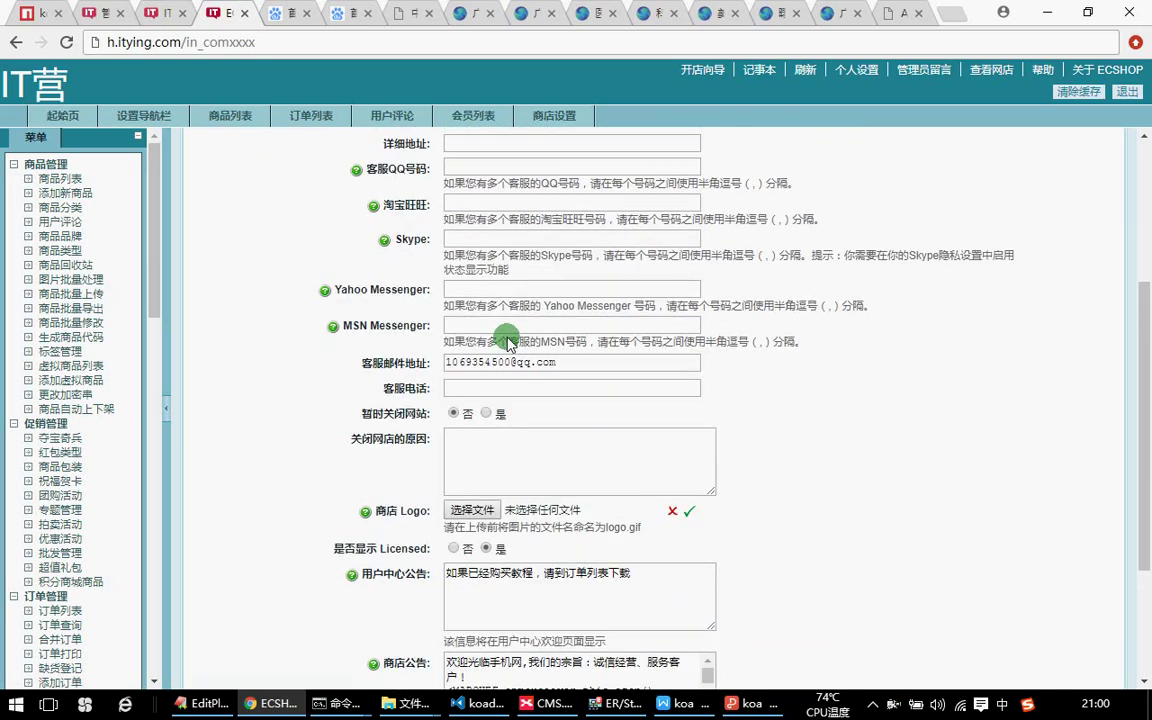
scroll(508, 343, "down", 2)
Select the IT营 and gzsg.cn logo images, then switch back to XMind.
left_click(163, 12)
scroll(156, 142, "up", 3)
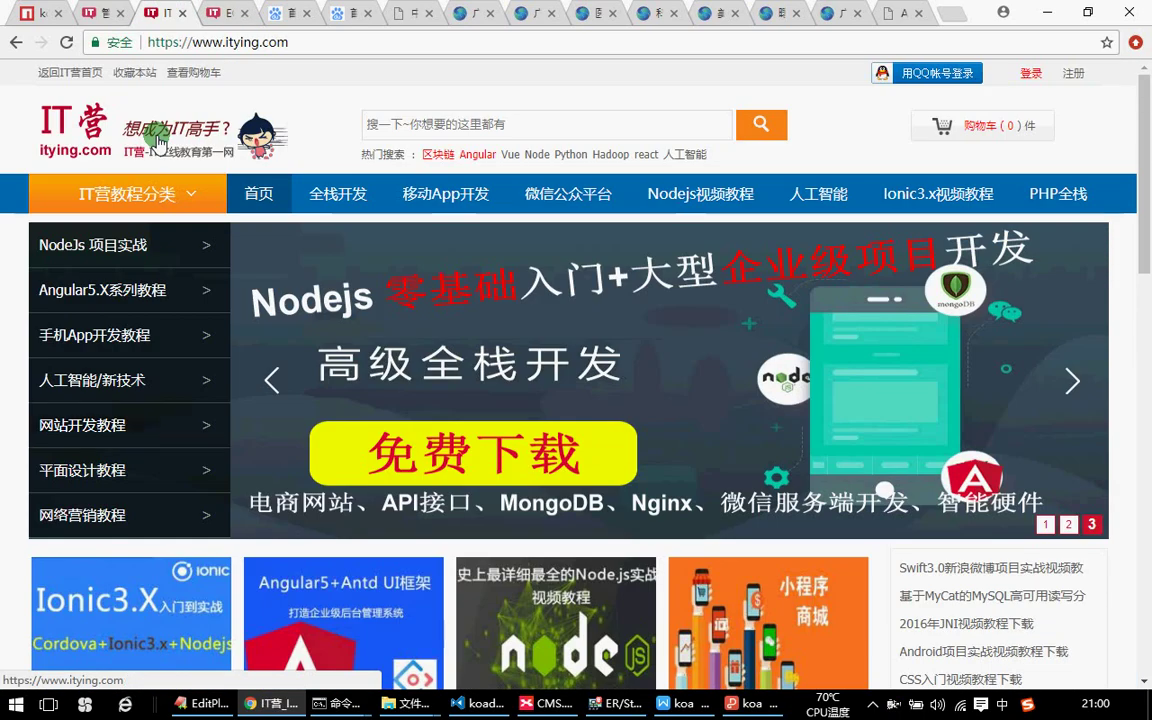
left_click_drag(22, 94, 267, 140)
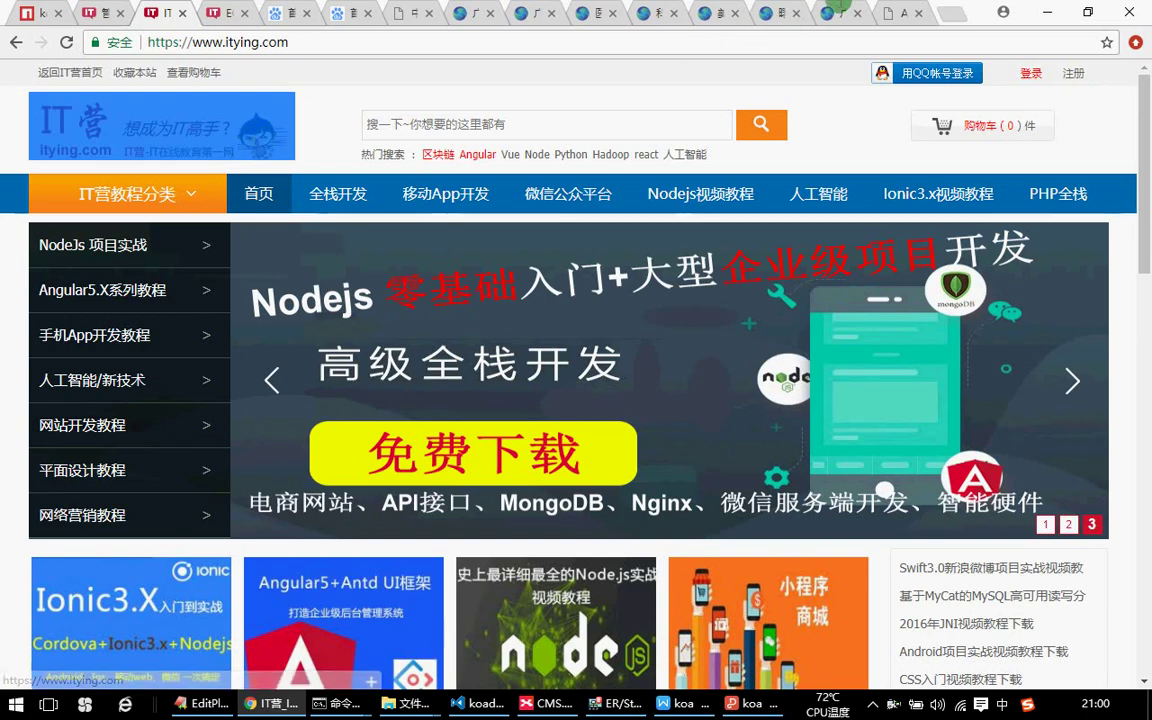
left_click(838, 12)
scroll(660, 284, "up", 10)
scroll(660, 284, "up", 15)
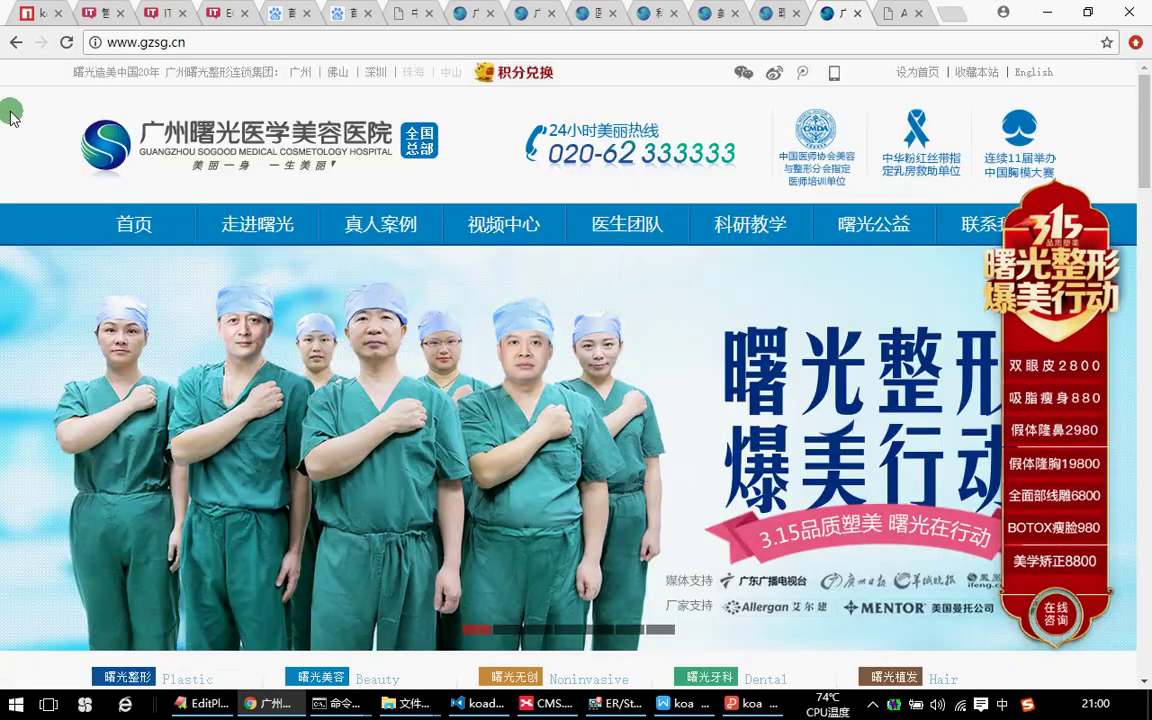
left_click_drag(12, 117, 375, 130)
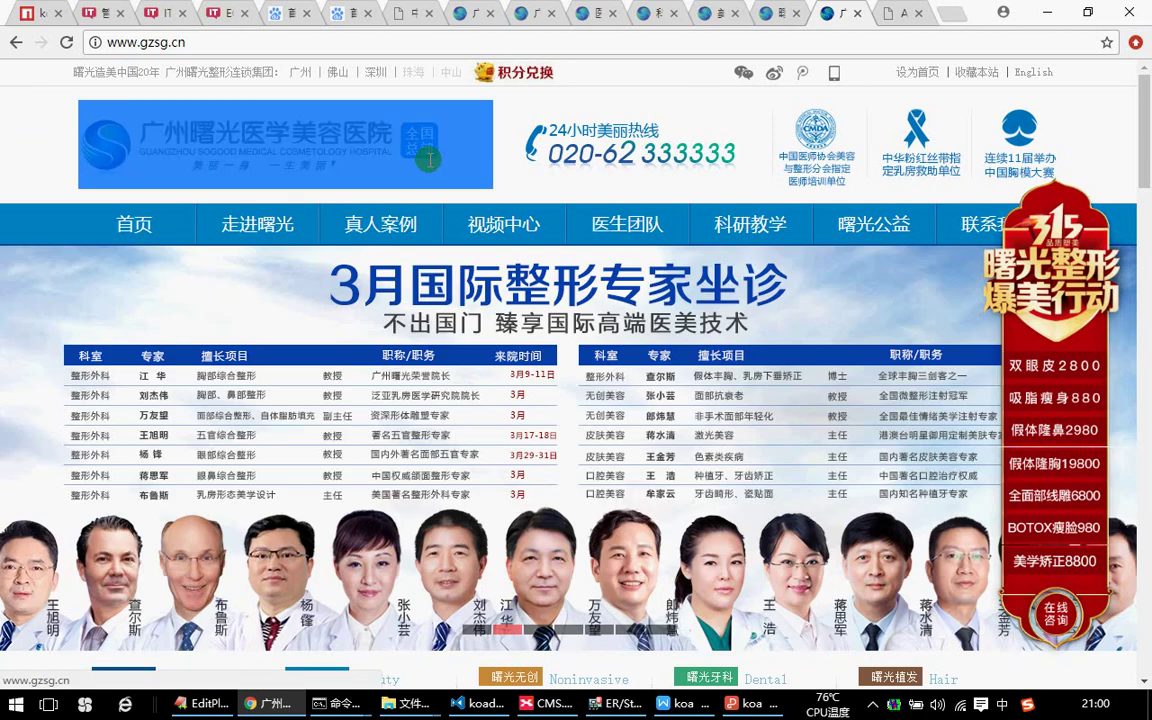
key("alt+Tab")
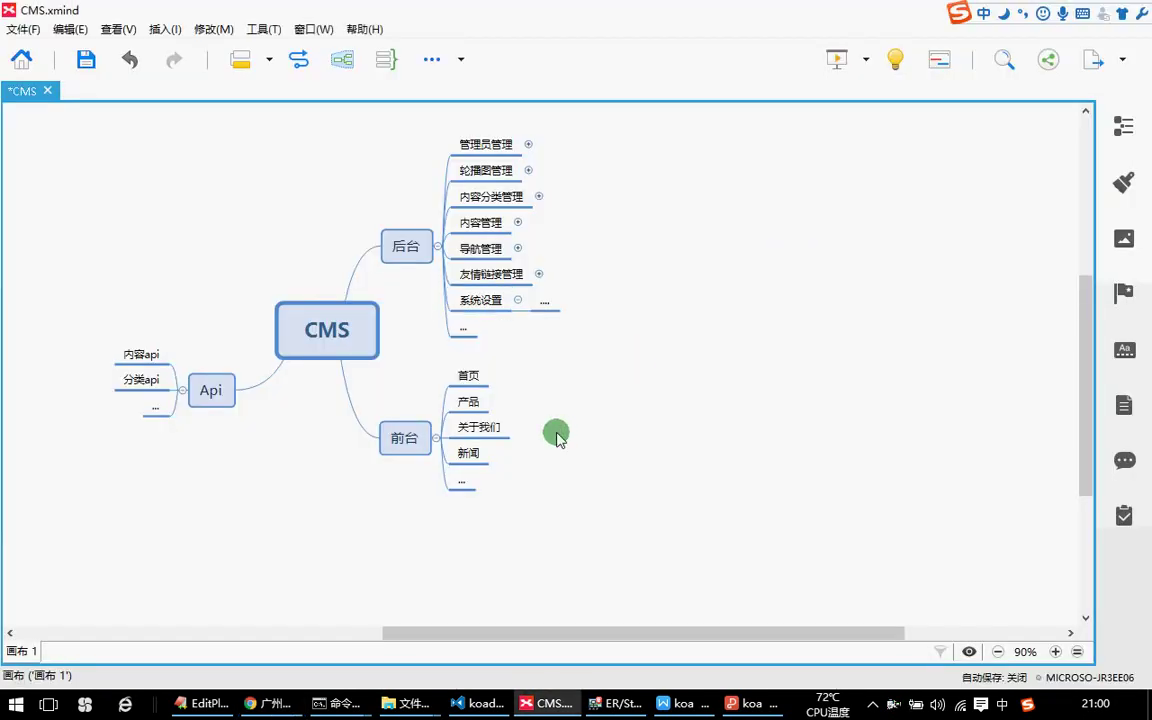
Marquee-select the 后台 and 前台 child topics in the CMS map.
left_click_drag(668, 360, 382, 122)
left_click(672, 302)
left_click_drag(617, 337, 401, 139)
left_click(710, 285)
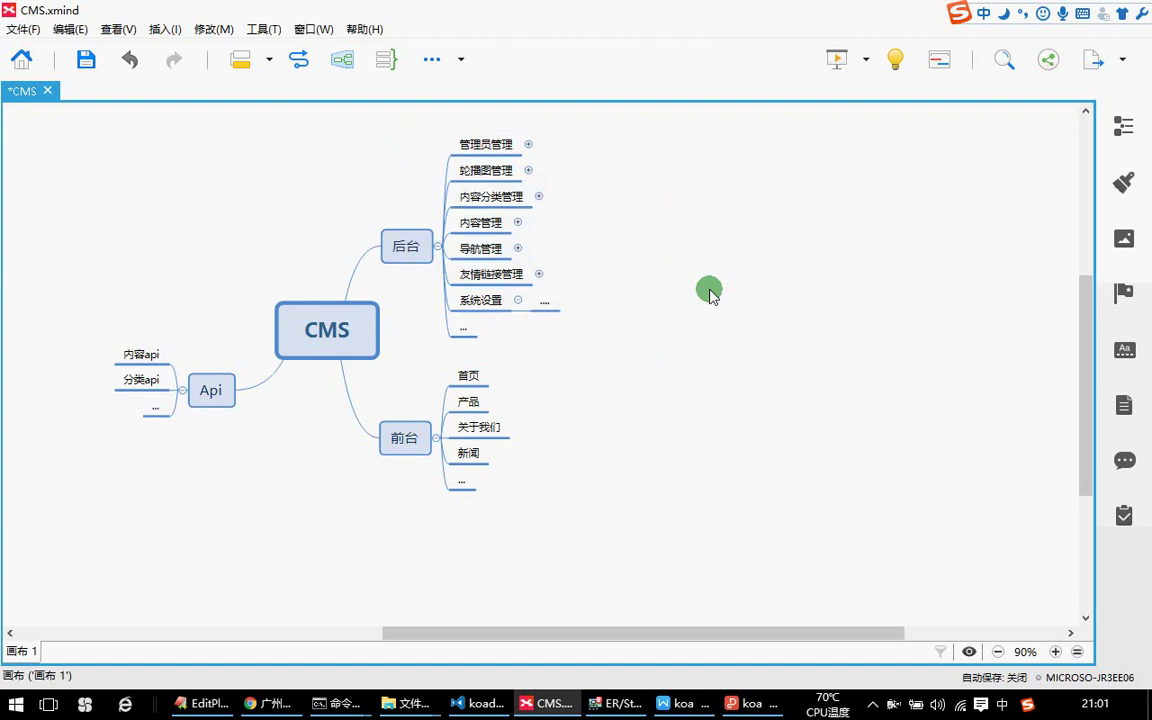
left_click_drag(440, 342, 417, 355)
left_click(516, 477)
Step through the 前台 topics 首页, 产品, 新闻 and the Api topic.
left_click(466, 376)
left_click(467, 401)
left_click(468, 453)
left_click(472, 480)
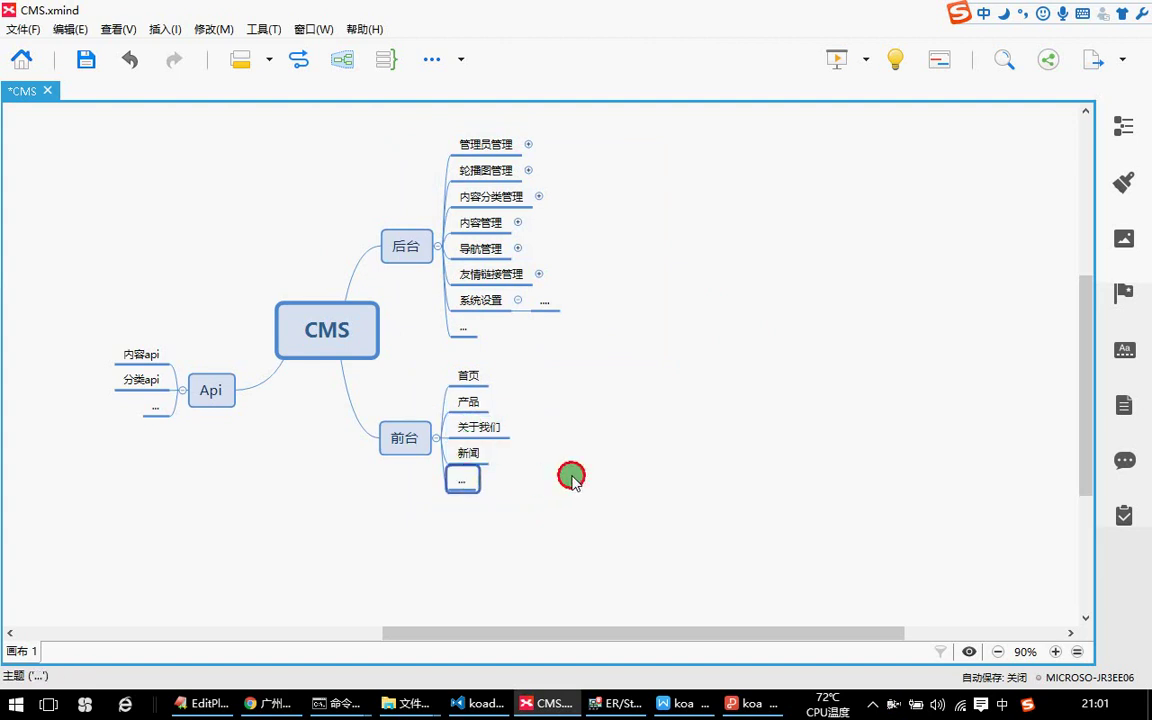
left_click(193, 388)
left_click(678, 433)
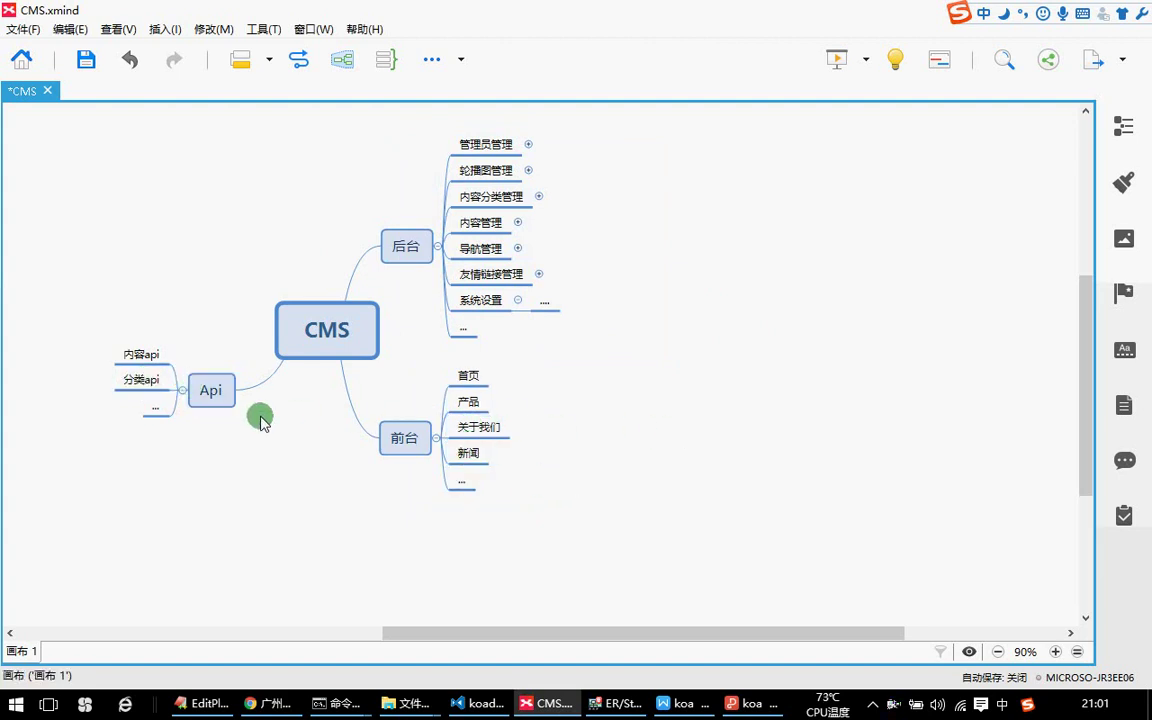
Collapse the Api branch of the CMS map.
scroll(260, 422, "up", 2)
left_click_drag(128, 182, 591, 599)
left_click(220, 458)
left_click(228, 462)
left_click_drag(578, 363, 645, 315)
left_click(532, 381)
left_click(184, 467)
left_click(636, 427)
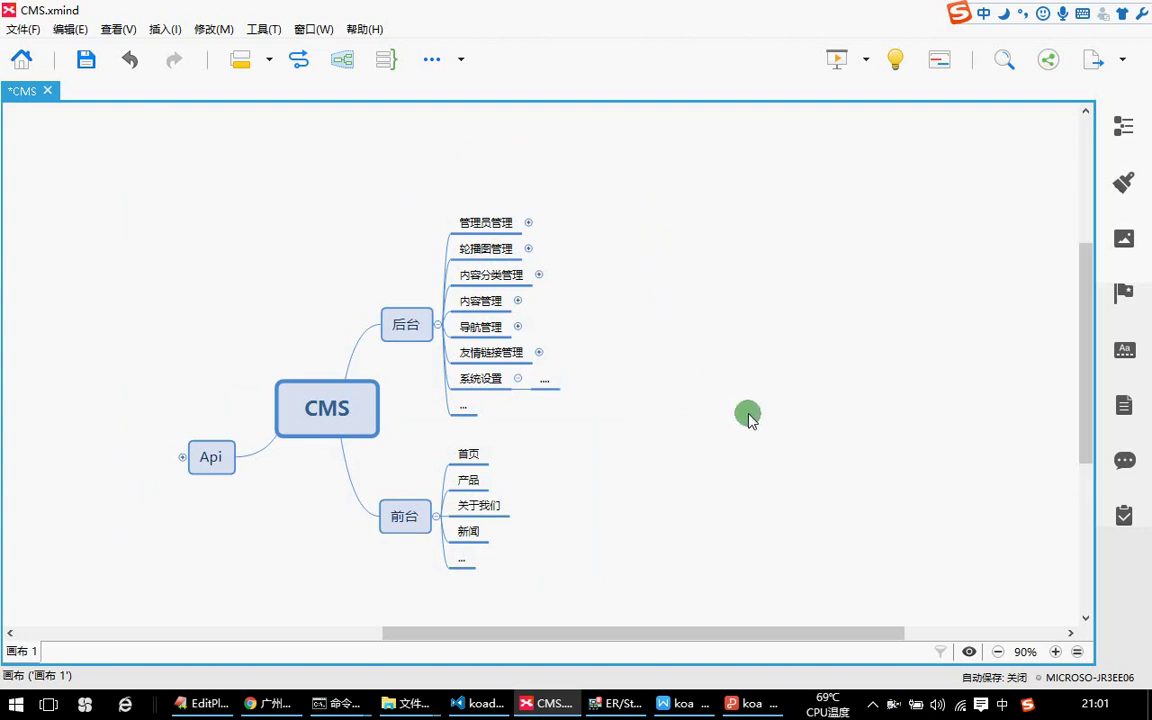
Step through each 后台 topic, including 内容管理, down to the last one.
left_click(485, 222)
left_click(485, 248)
left_click(490, 274)
left_click(480, 300)
left_click(477, 330)
left_click(468, 352)
left_click(476, 378)
left_click(472, 410)
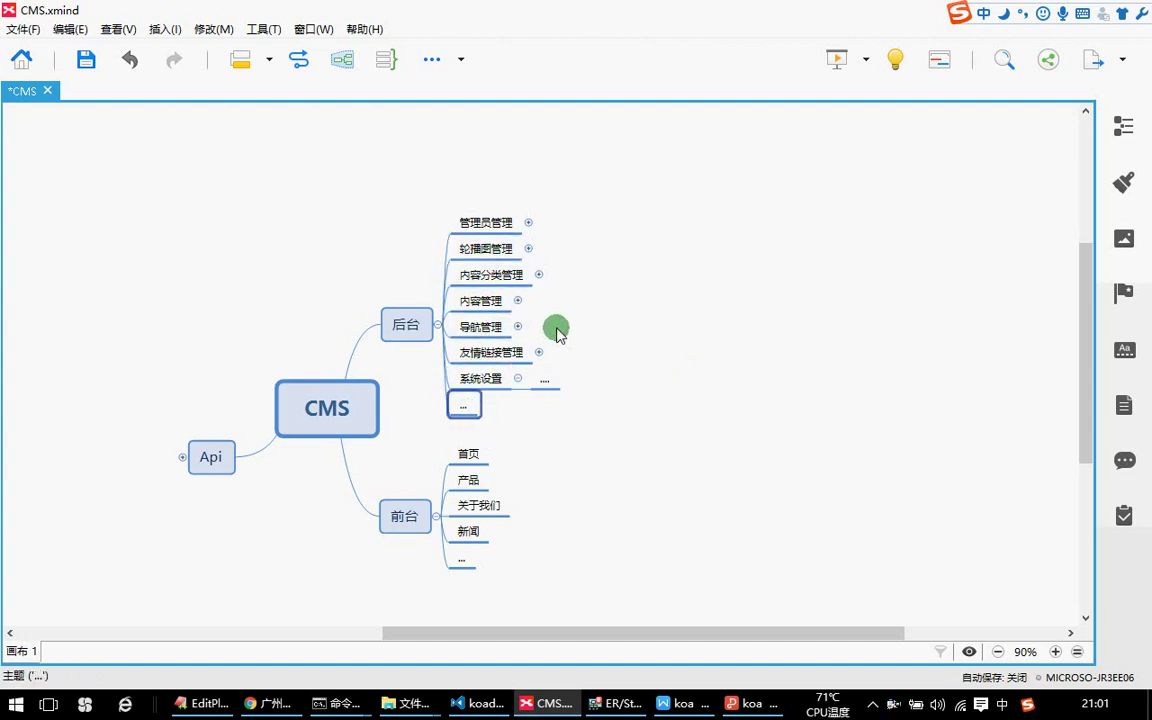
Select the whole 后台 branch with CMS, then bring ER/Studio to the front.
left_click_drag(668, 416, 395, 186)
left_click(640, 319)
left_click_drag(613, 392, 406, 200)
left_click(695, 320)
left_click_drag(646, 384, 375, 201)
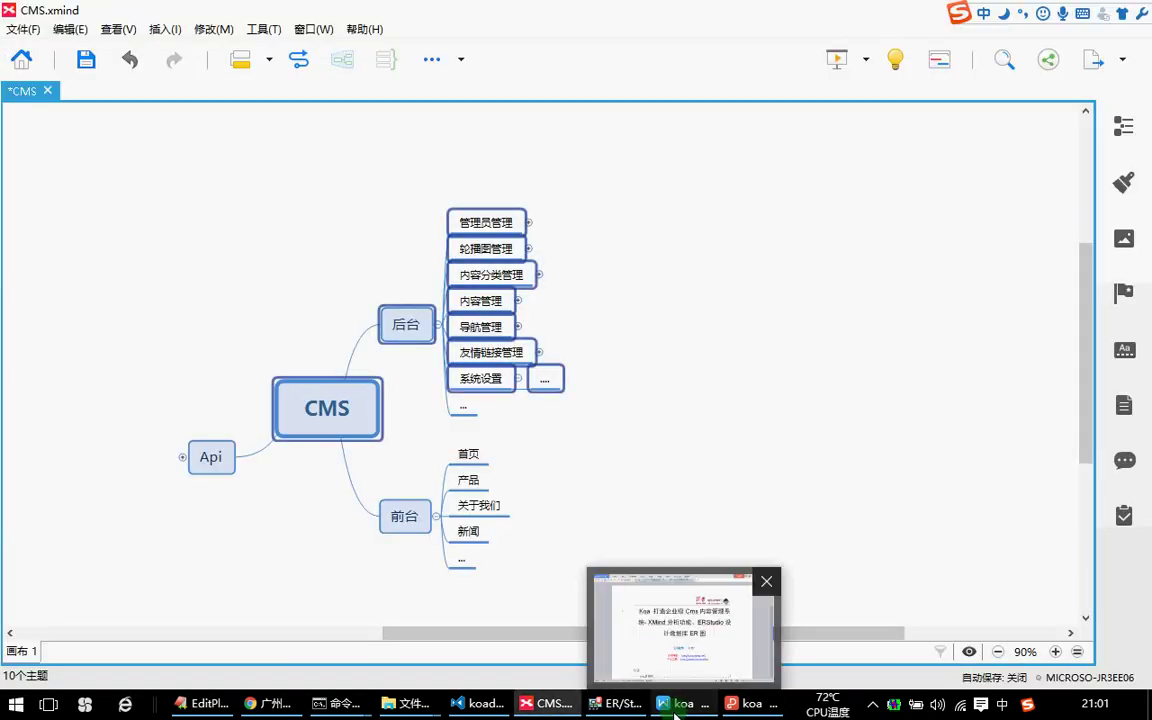
left_click(620, 700)
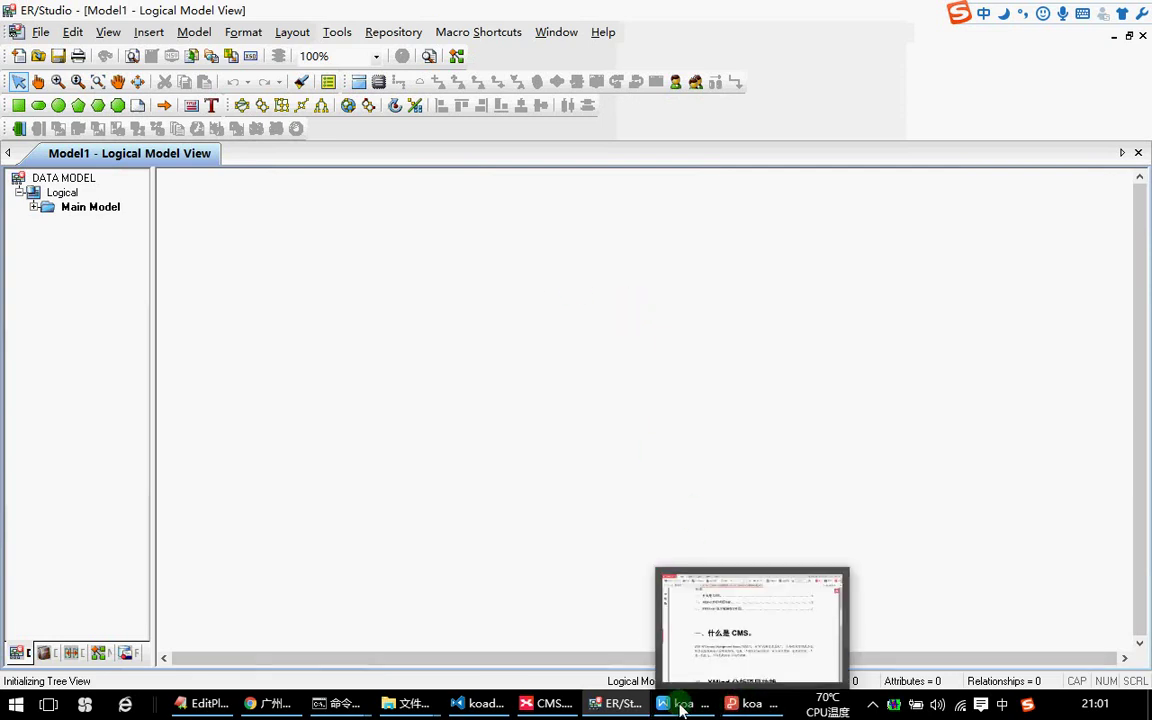
Check the 管理员管理 topic in the XMind map before returning to ER/Studio.
left_click(541, 706)
left_click(484, 222)
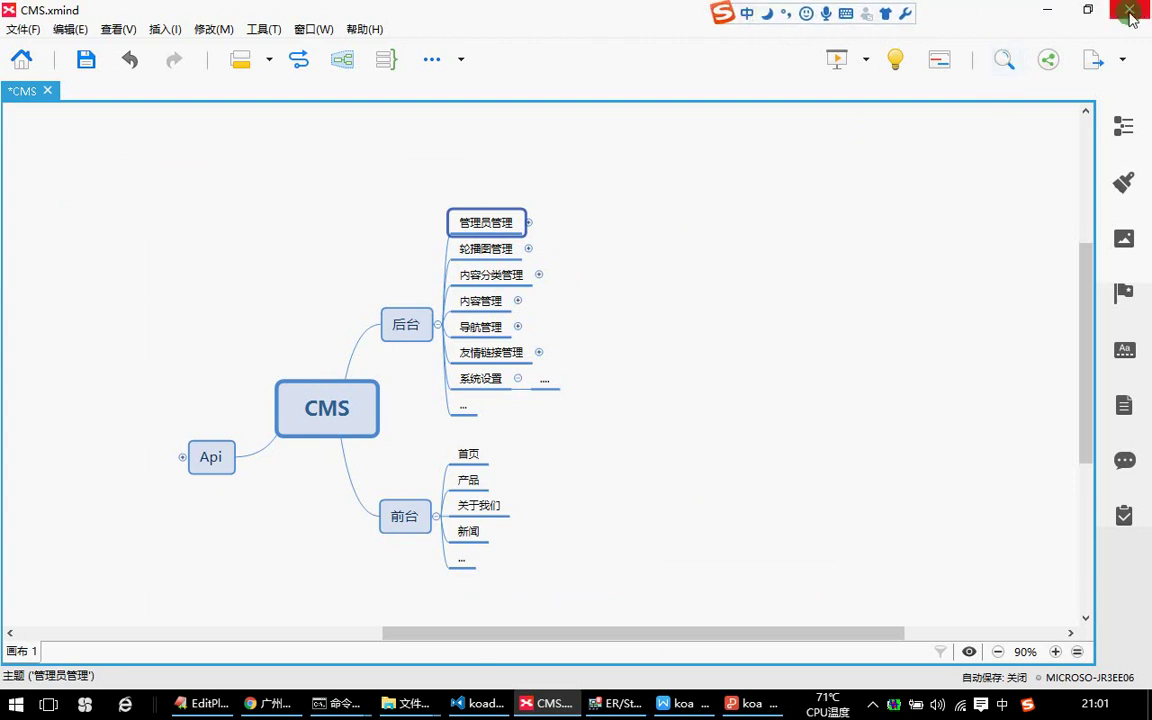
key("alt+Tab")
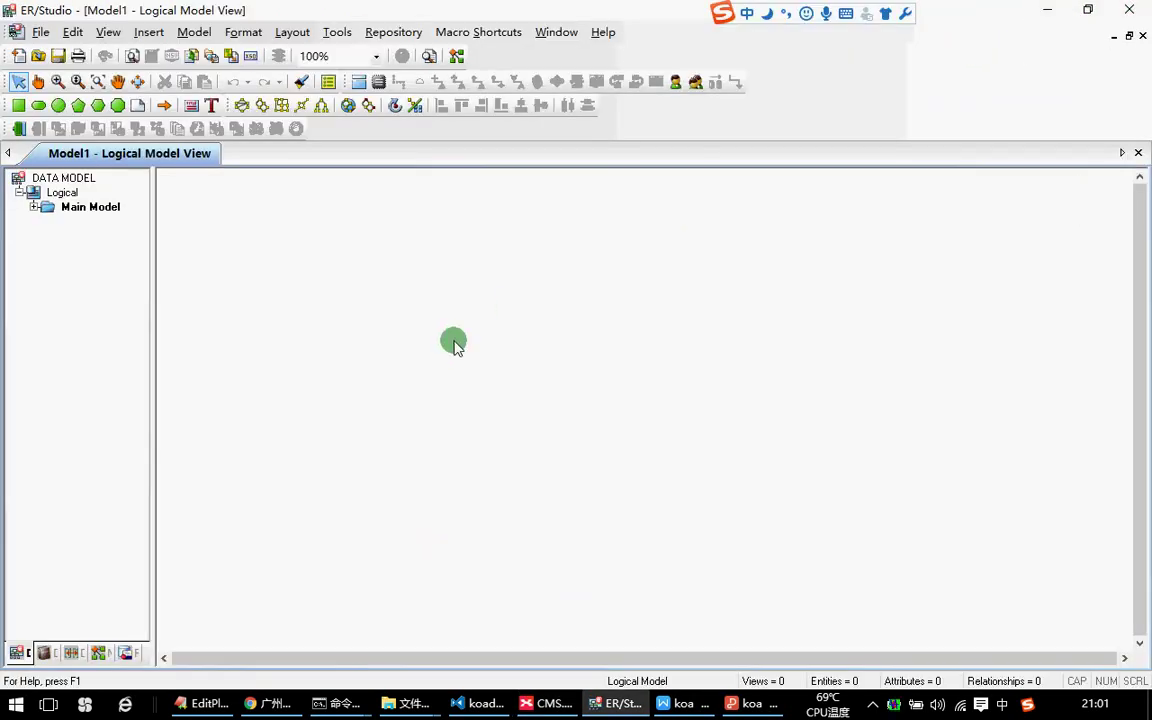
Create the Model2 logical model and place Entity1 on its diagram.
left_click(707, 312)
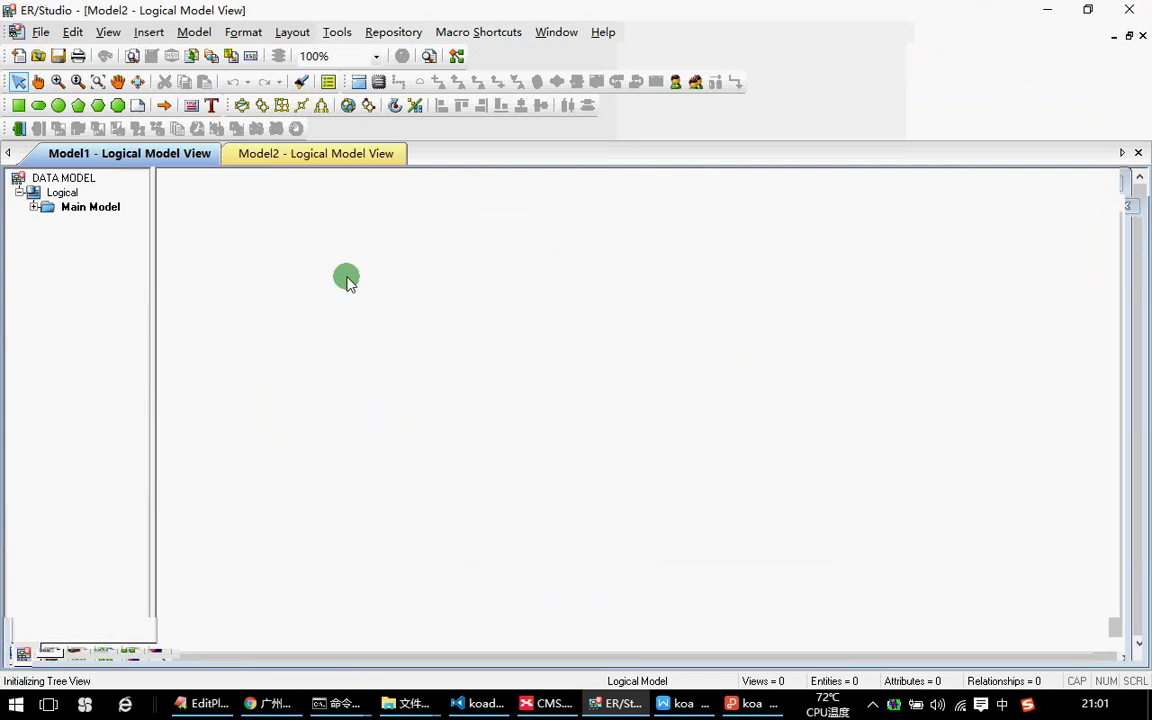
left_click(357, 83)
left_click(369, 258)
left_click(19, 81)
left_click(385, 264)
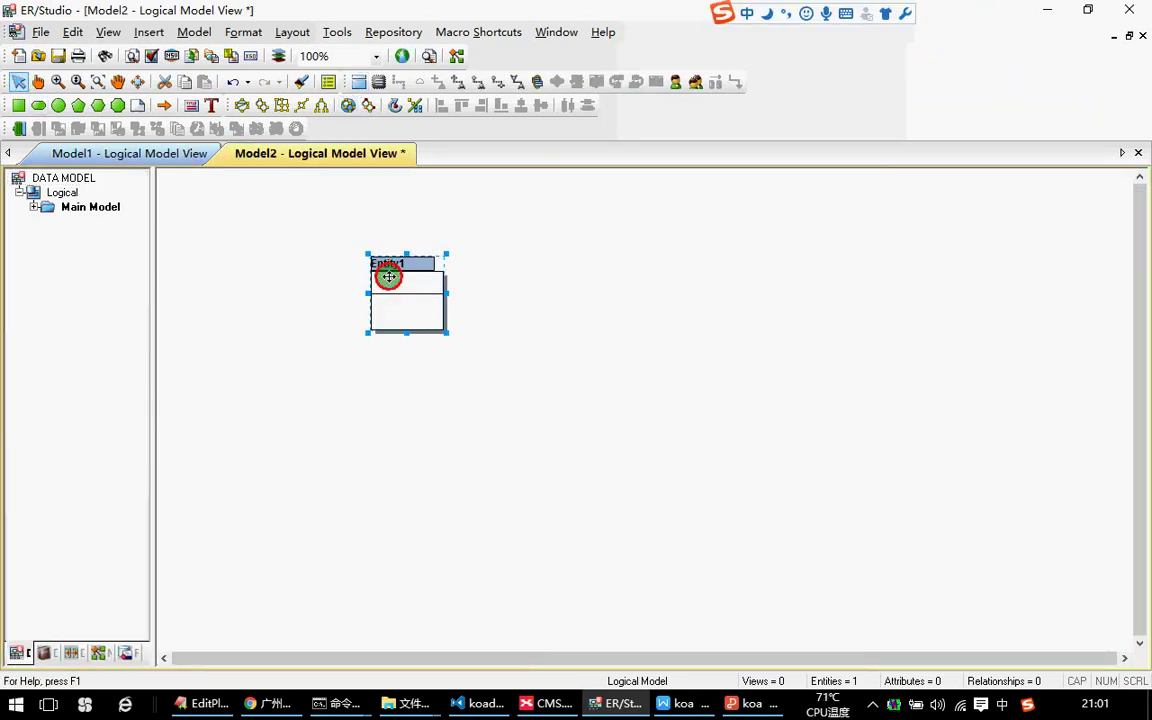
Name the entity and its table admin and give it a CHAR _id attribute.
double_click(388, 277)
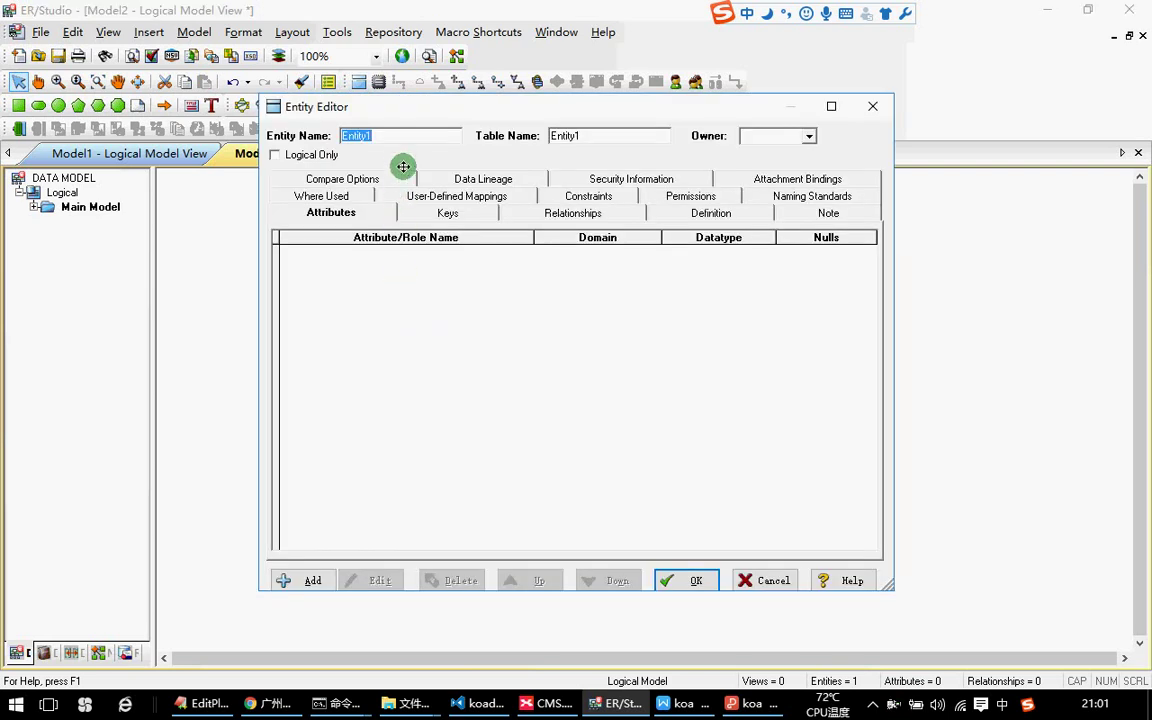
type("admin")
key("Tab")
type("admin")
key("space")
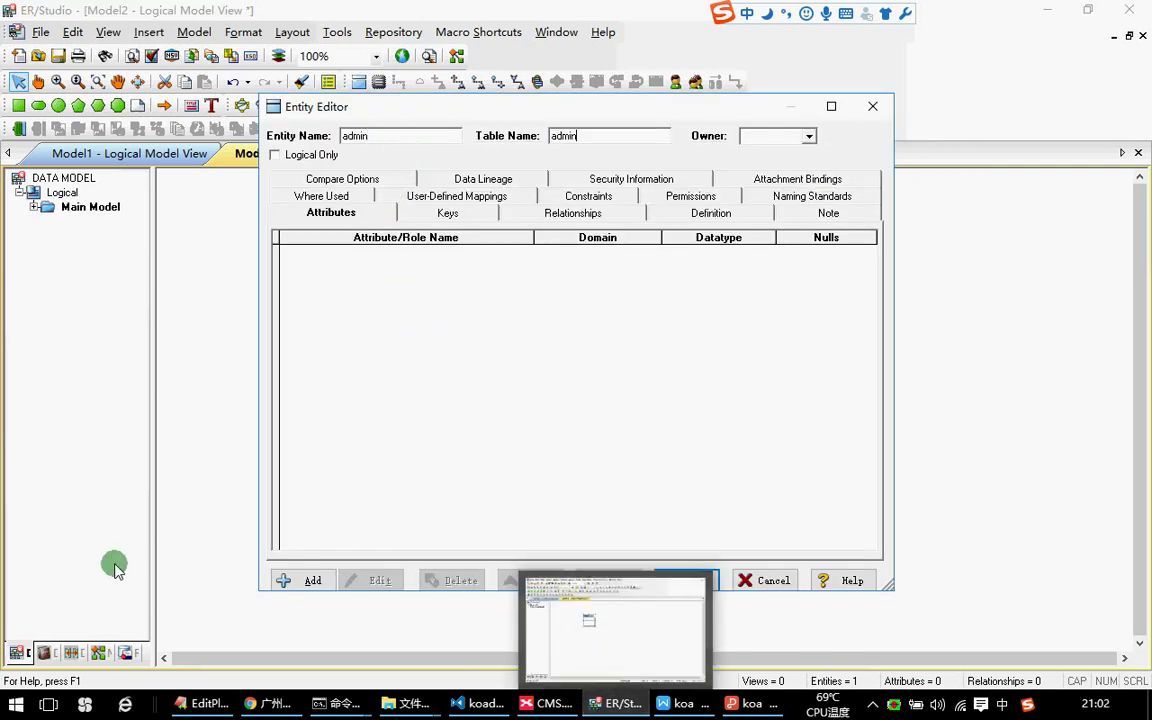
left_click(300, 580)
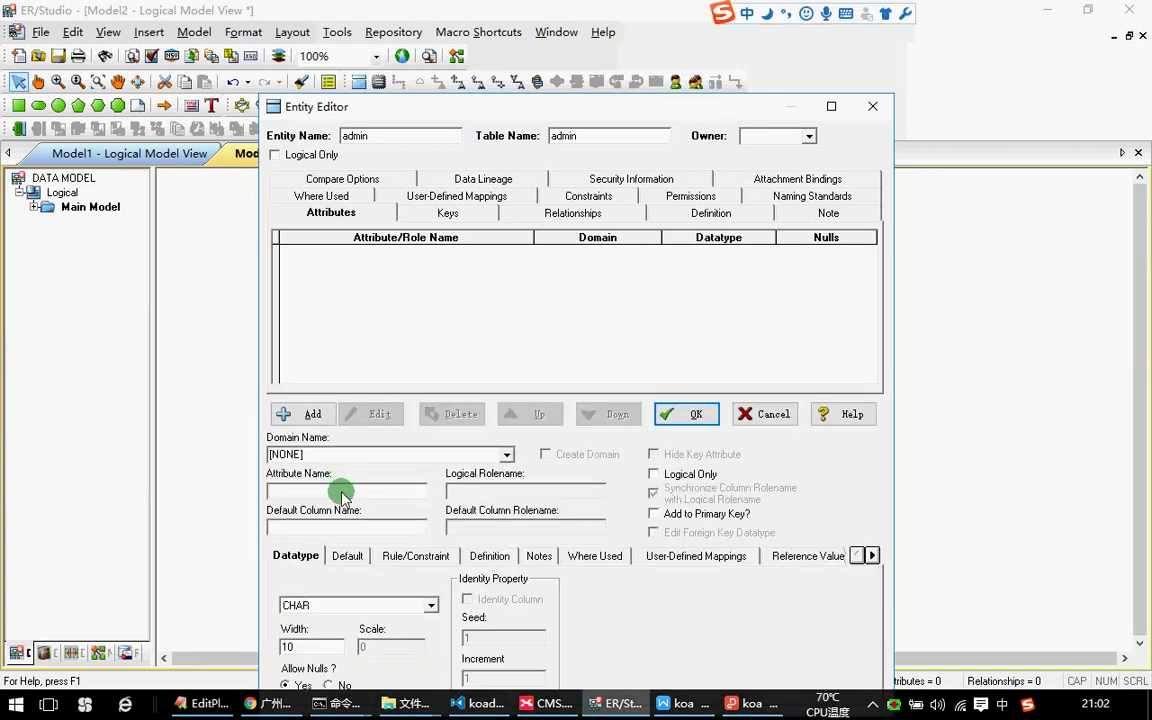
key("shift")
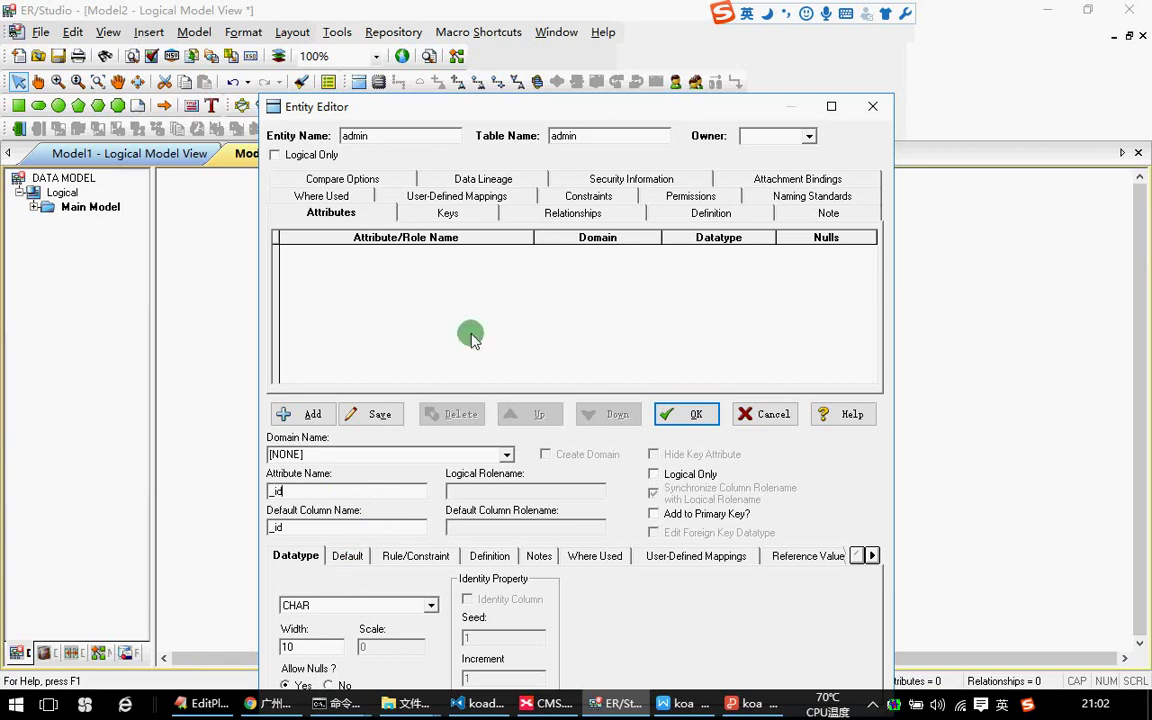
left_click_drag(540, 104, 540, 54)
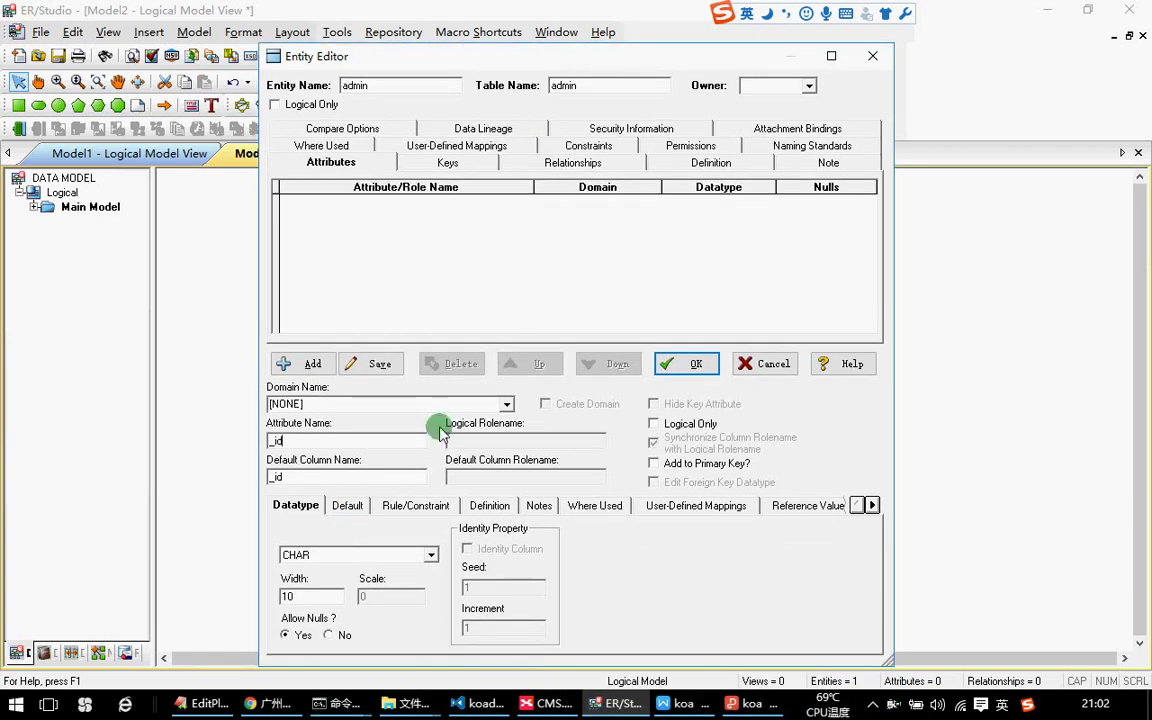
left_click(395, 558)
left_click(372, 556)
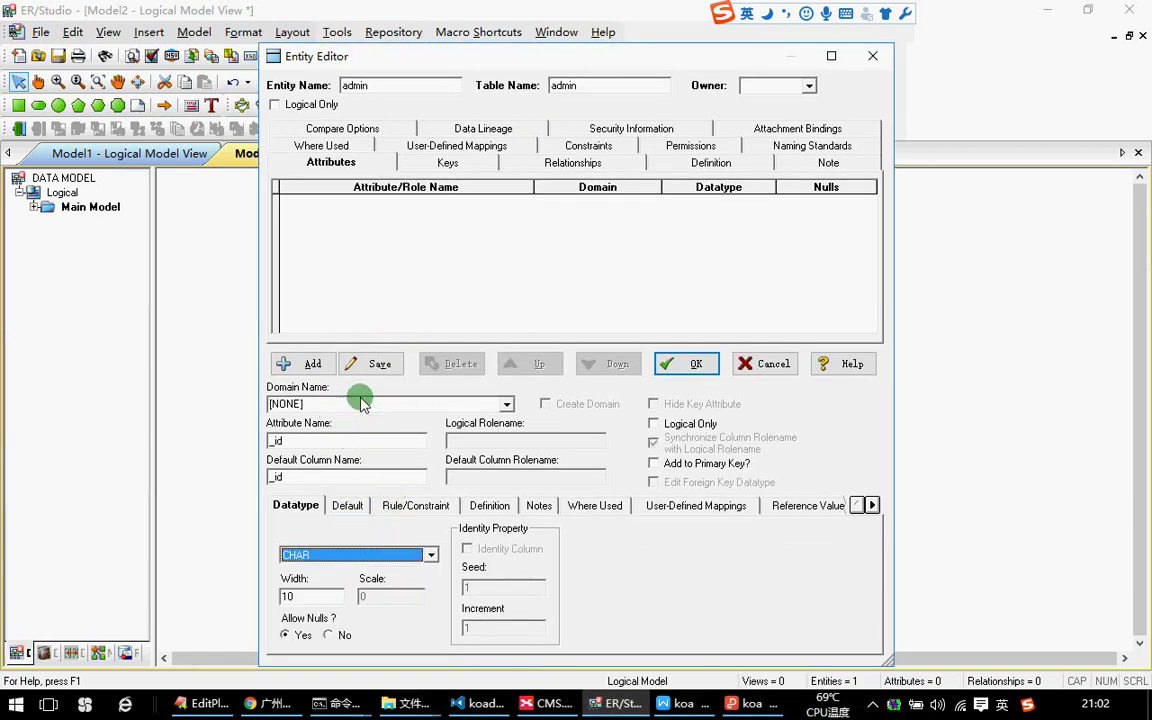
left_click(684, 364)
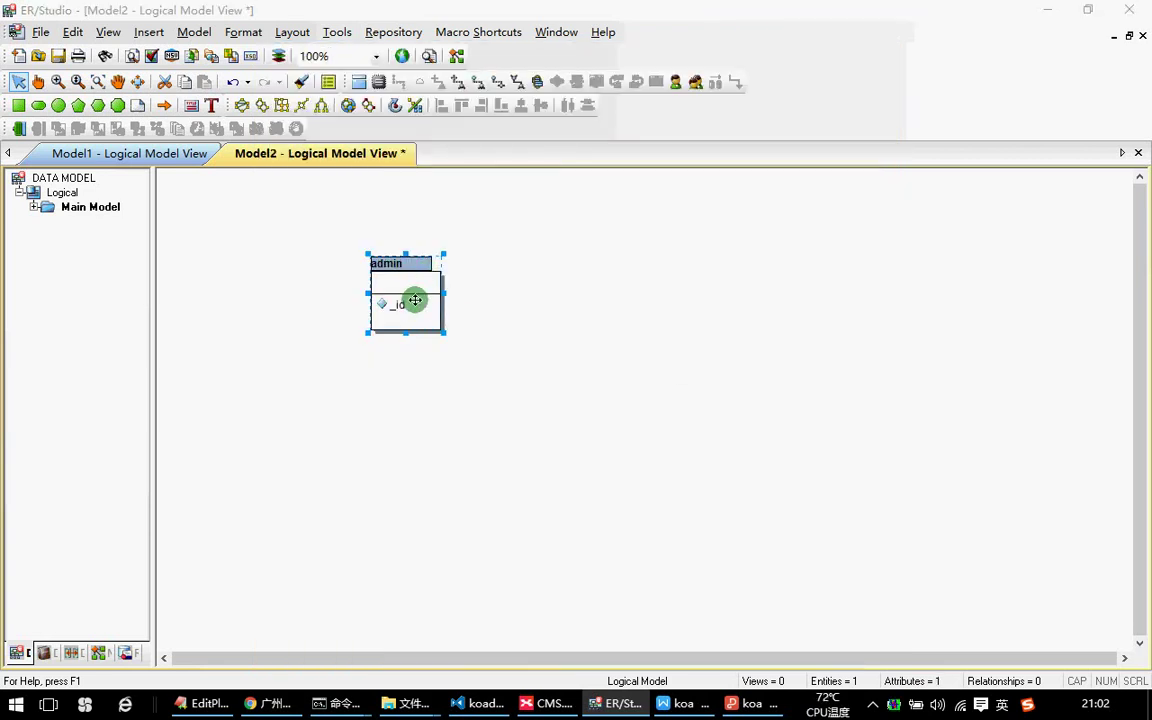
Add username, password and add_time attributes to admin.
double_click(414, 300)
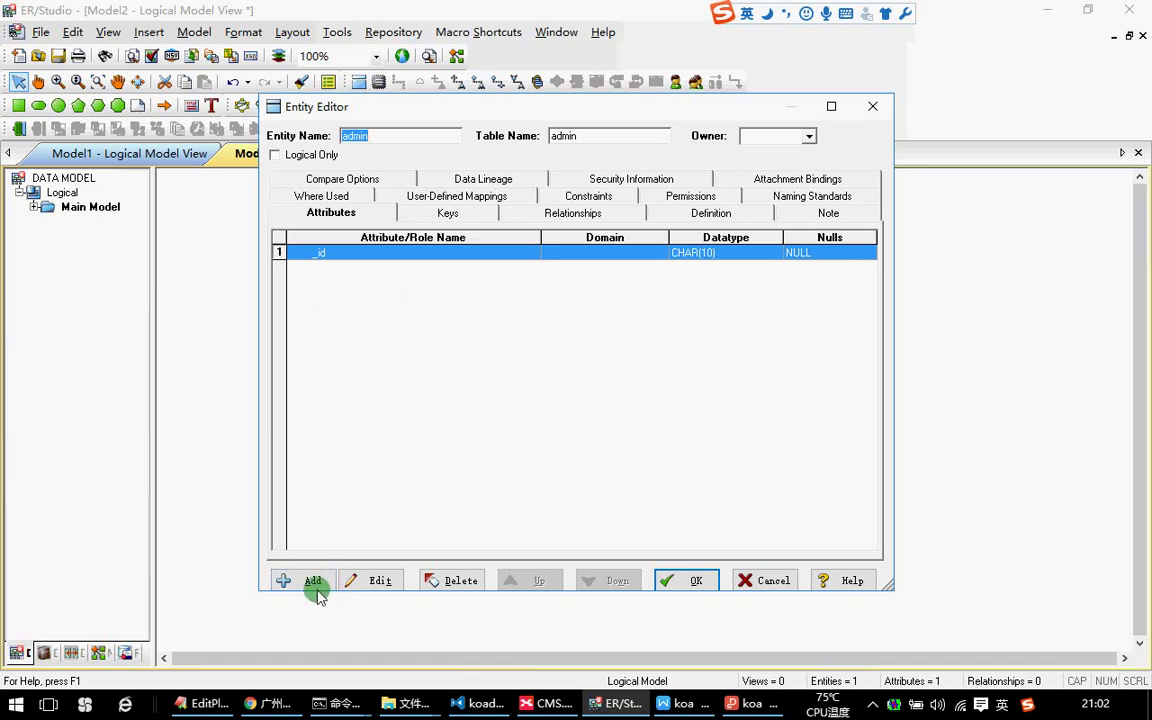
left_click(305, 580)
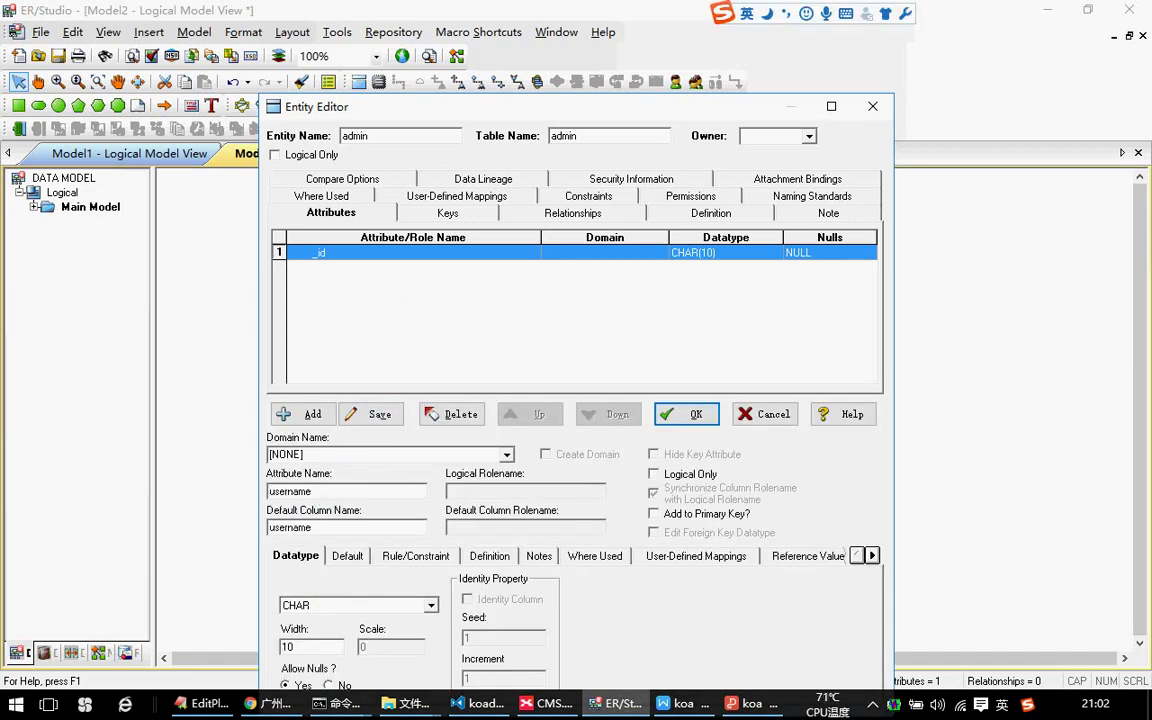
left_click(365, 534)
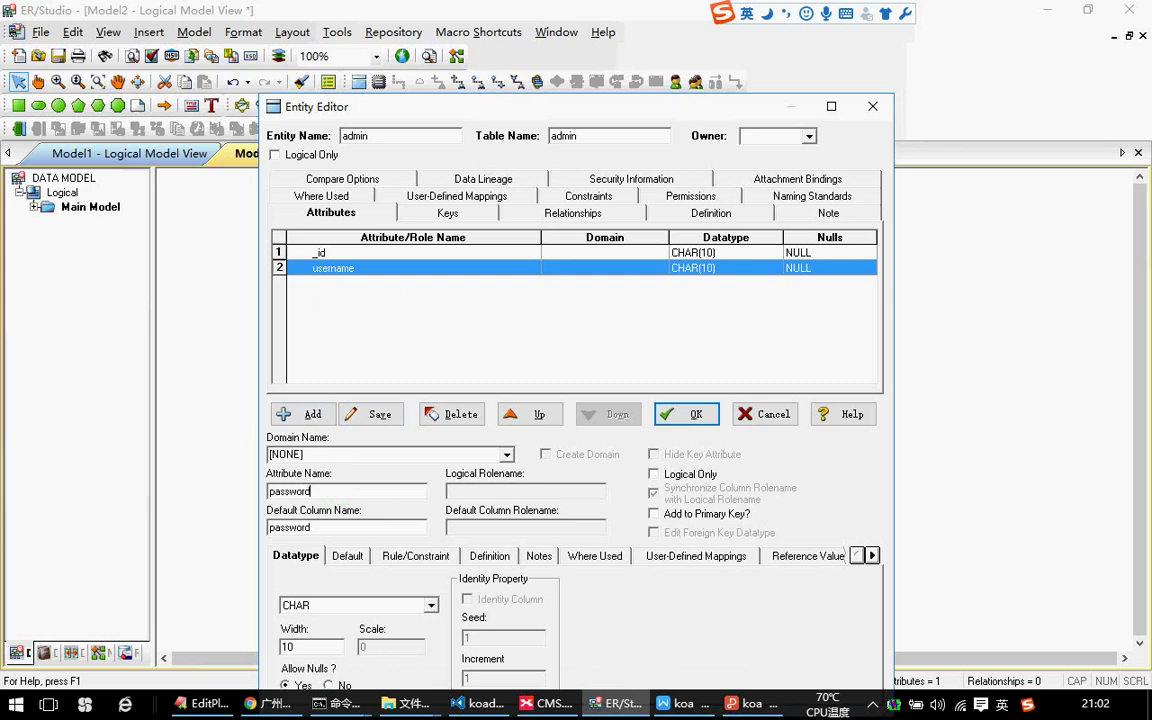
left_click(299, 414)
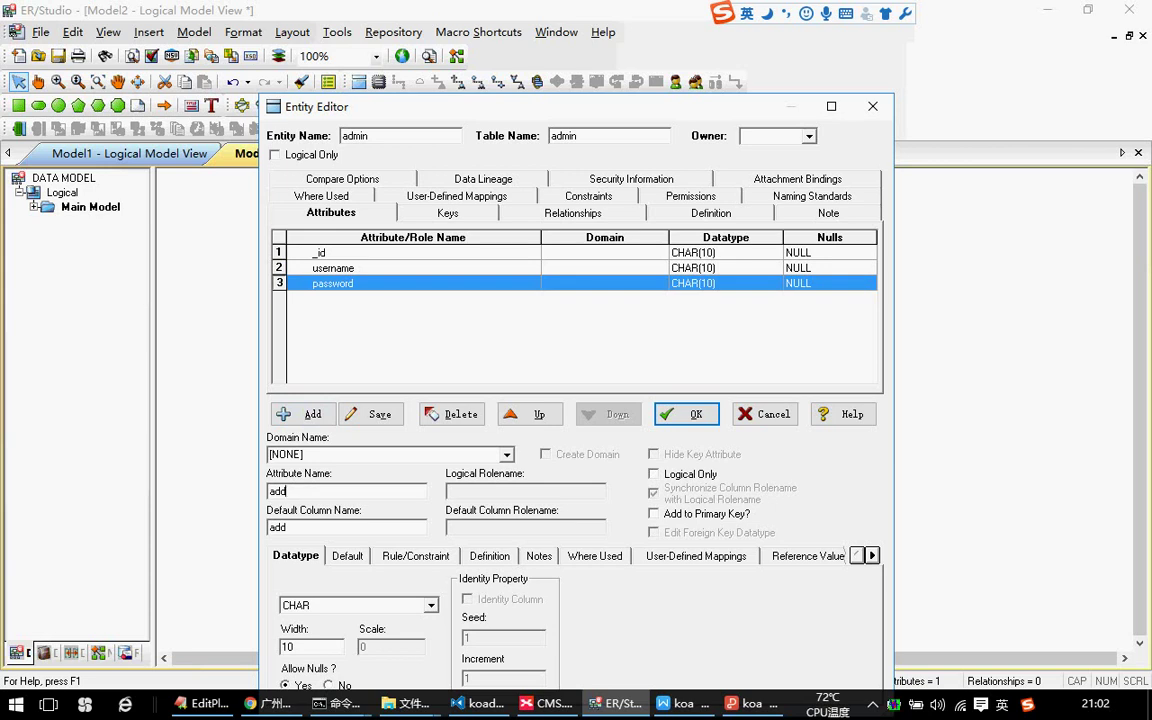
key("Return")
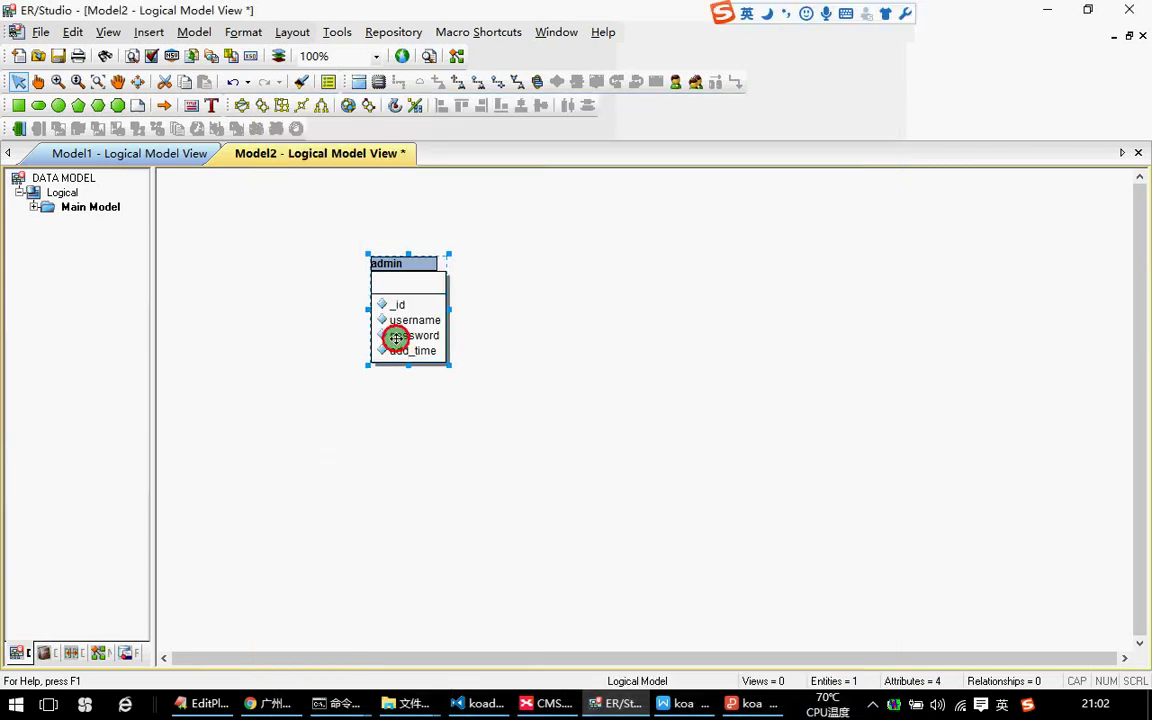
Add login_time below password and status last, completing admin's six attributes.
double_click(413, 319)
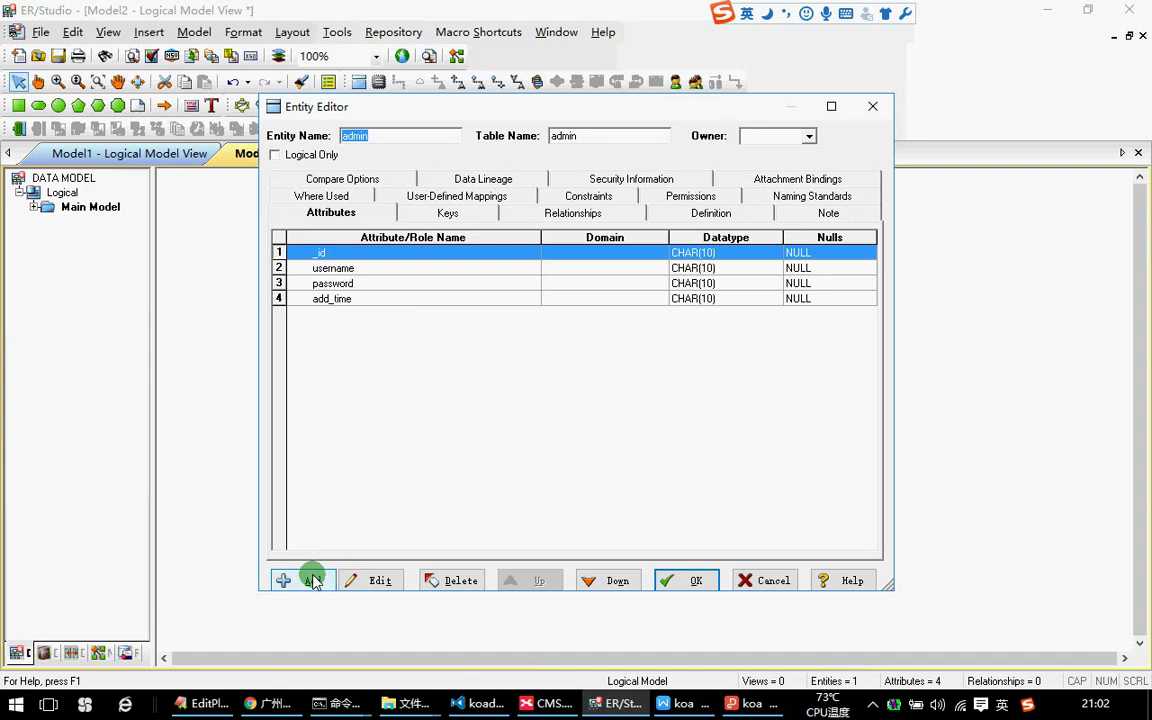
left_click(310, 580)
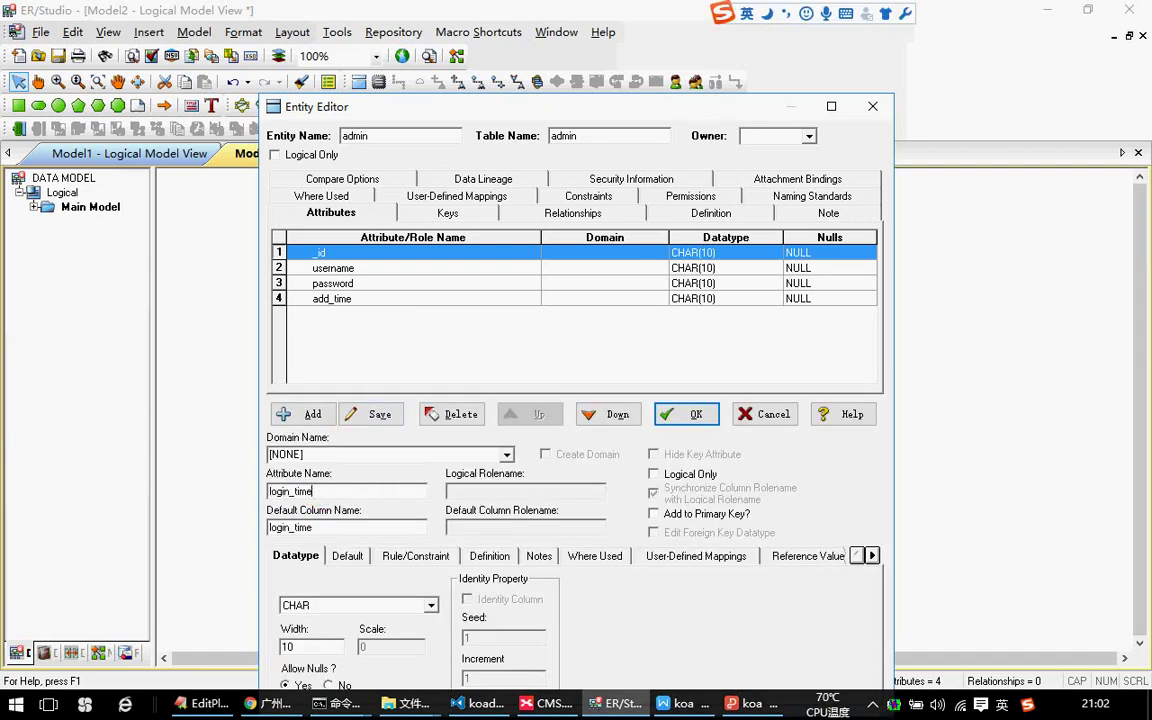
left_click(298, 414)
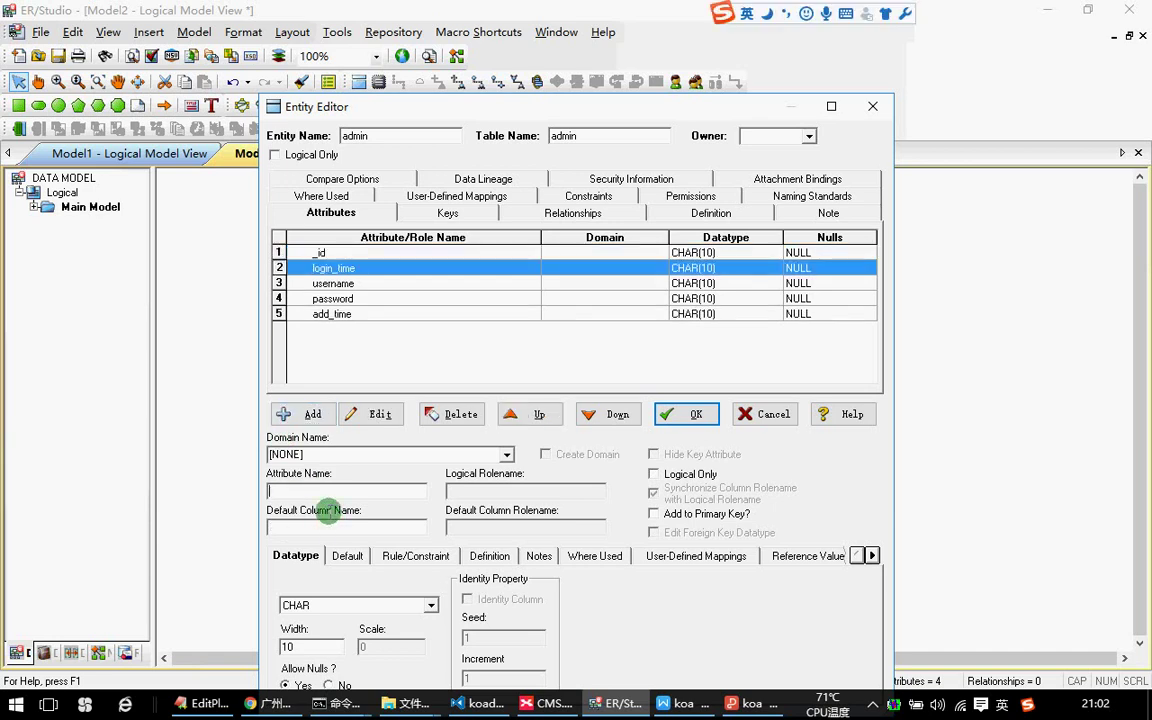
left_click(612, 414)
left_click(613, 416)
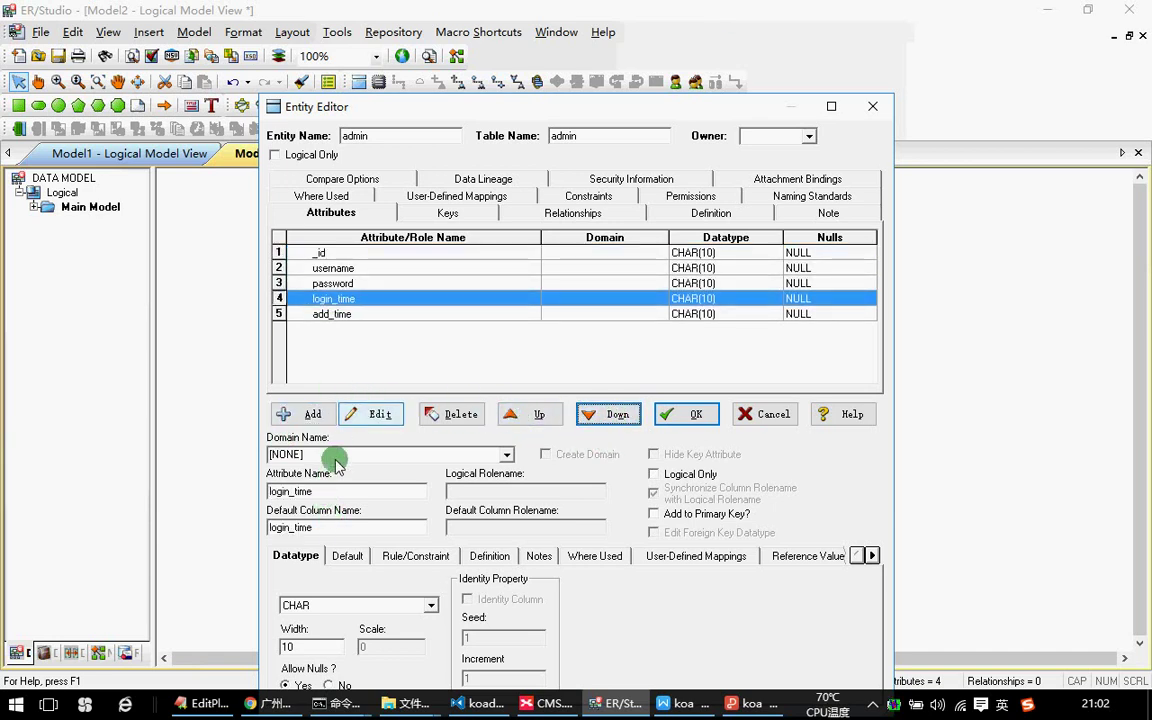
left_click(300, 414)
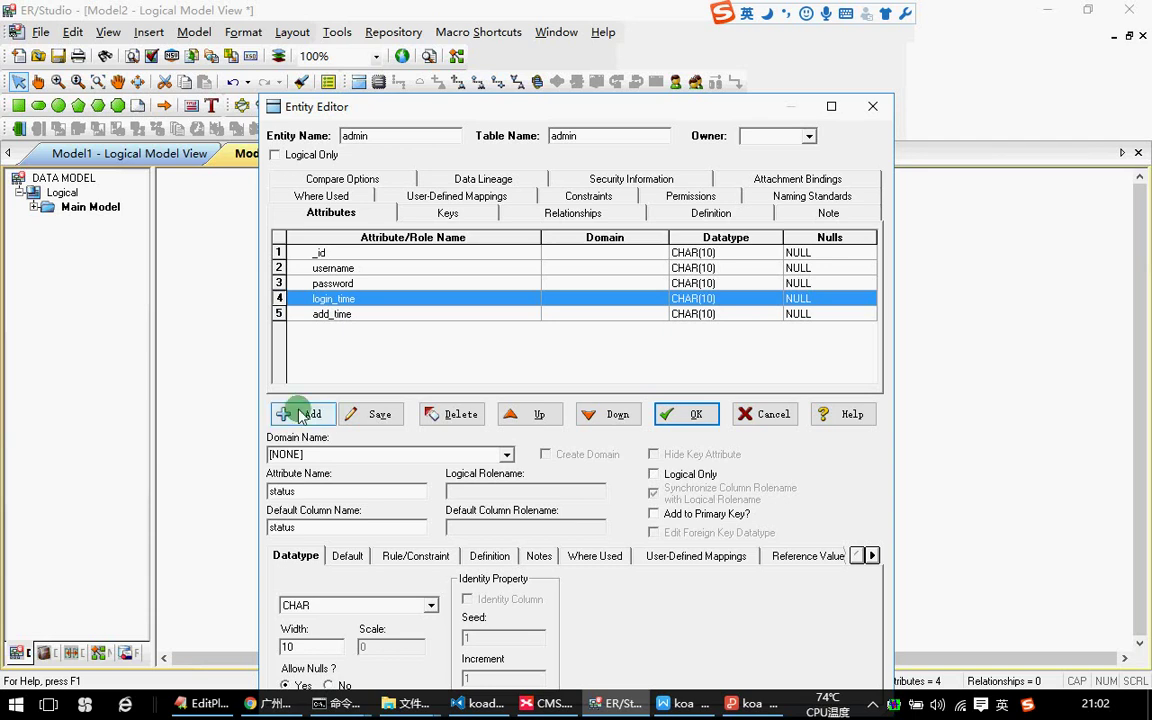
left_click(375, 414)
left_click(612, 414)
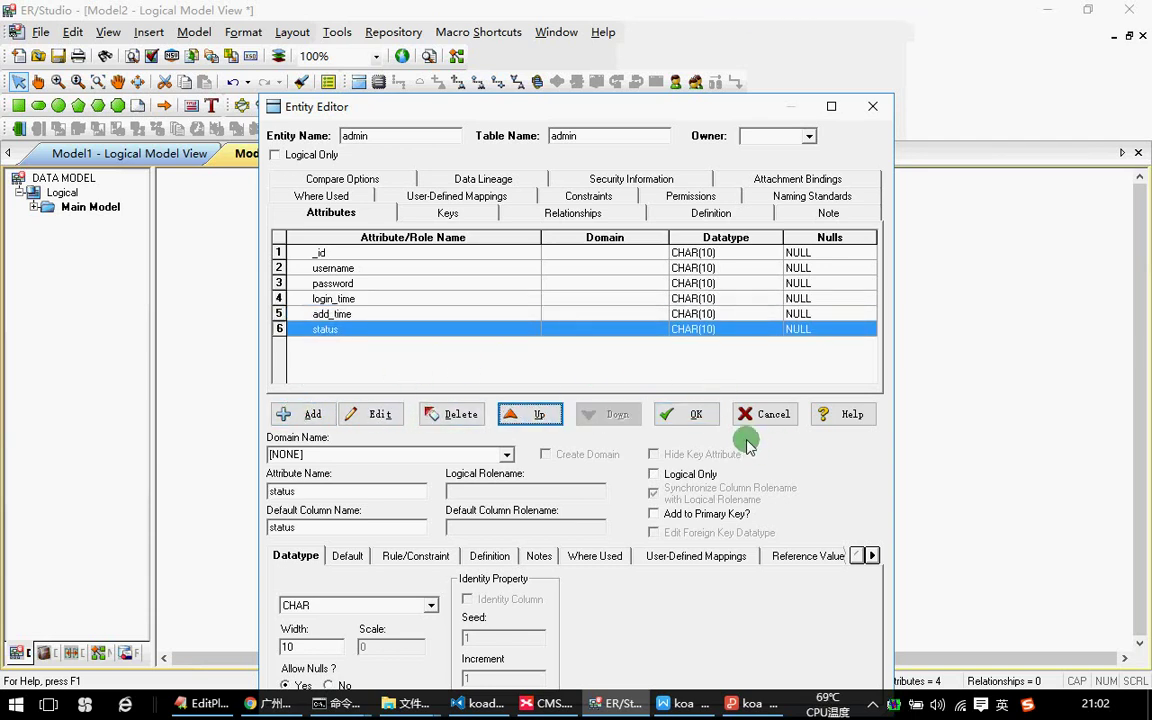
left_click(683, 414)
left_click(265, 319)
left_click(290, 324)
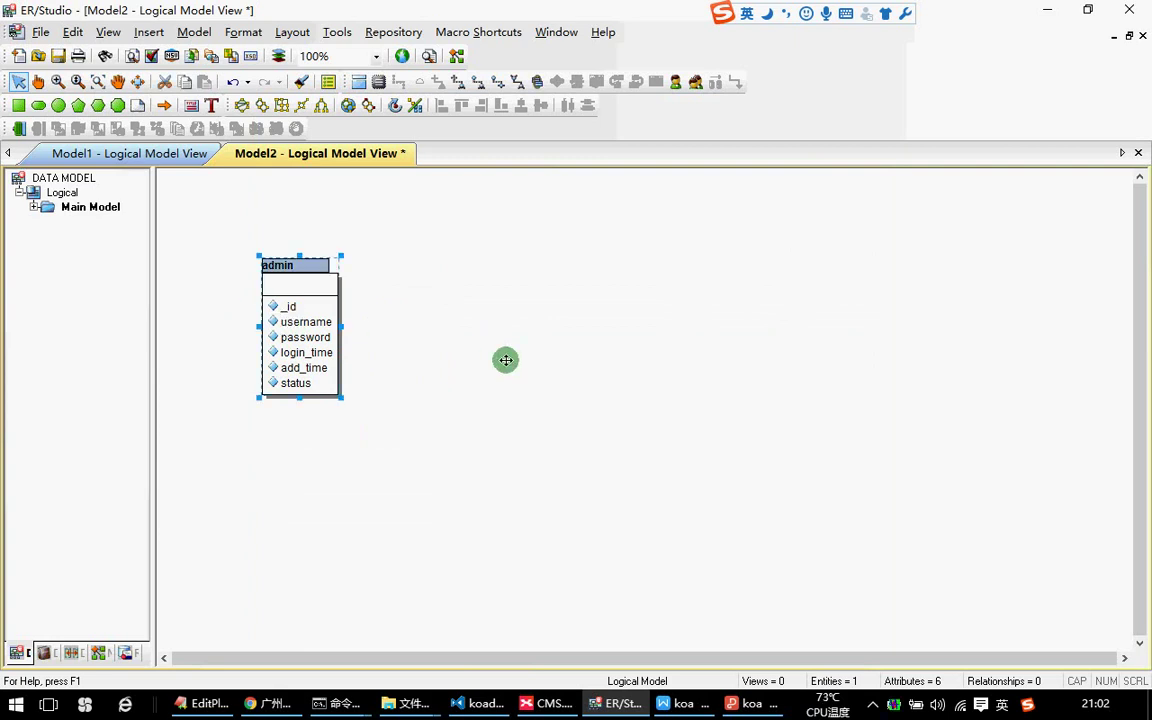
Paste a copy of admin as admin_1 and move it beside admin.
key("ctrl+v")
left_click(524, 363)
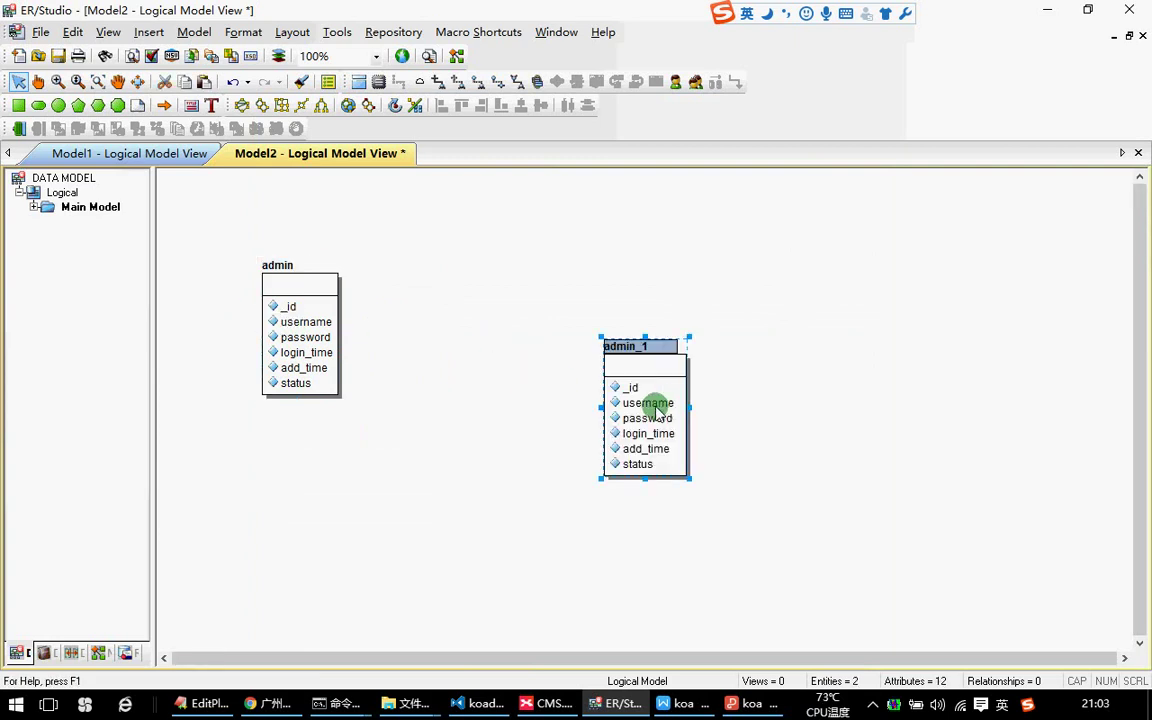
left_click_drag(655, 404, 494, 323)
left_click(560, 357)
Check the 轮播图管理 topic in XMind, then open admin_1 in the Entity Editor.
left_click(548, 703)
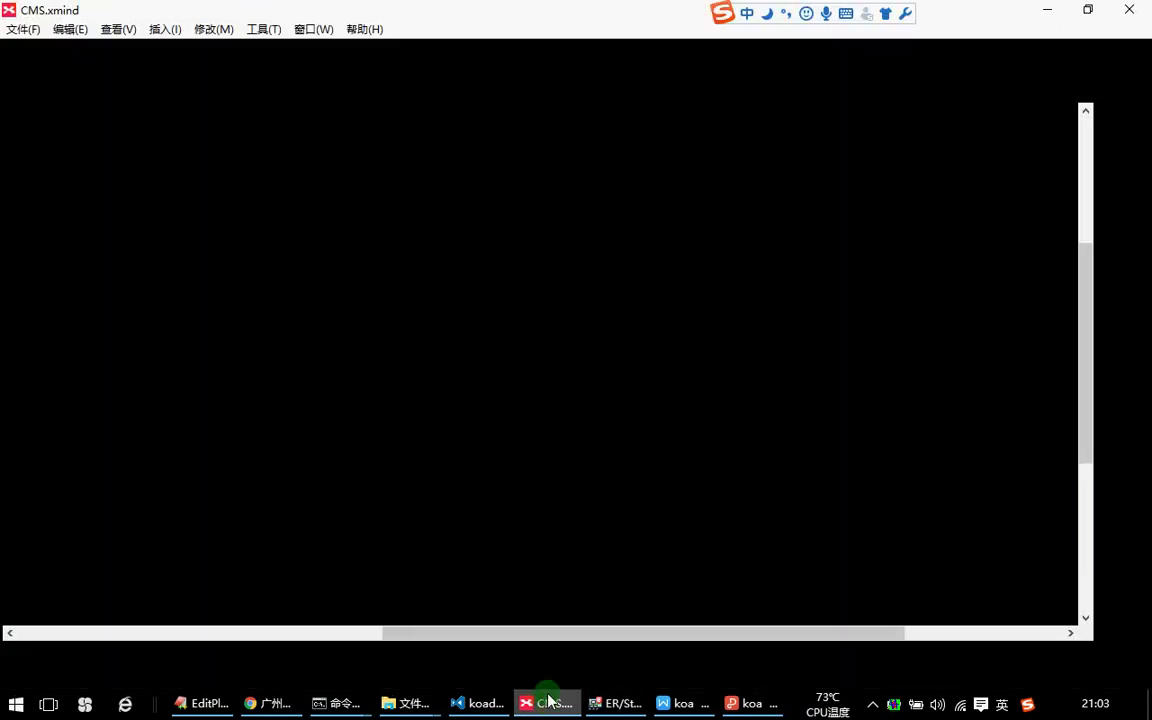
left_click(486, 248)
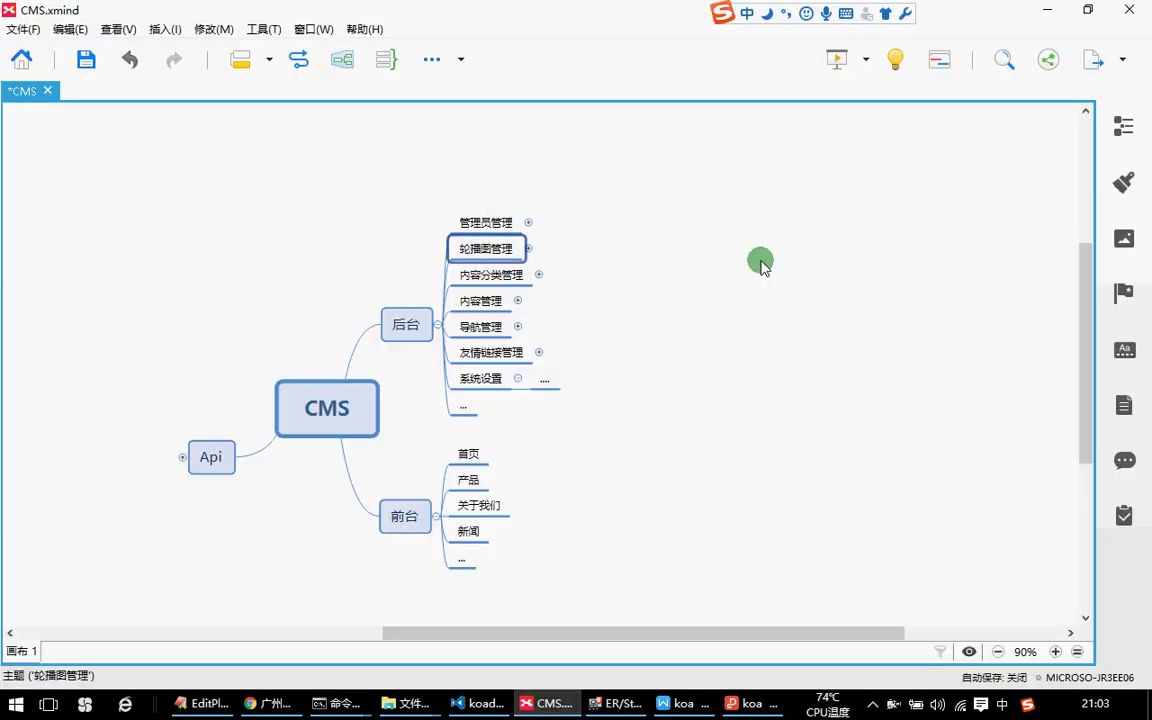
key("alt+Tab")
left_click(478, 345)
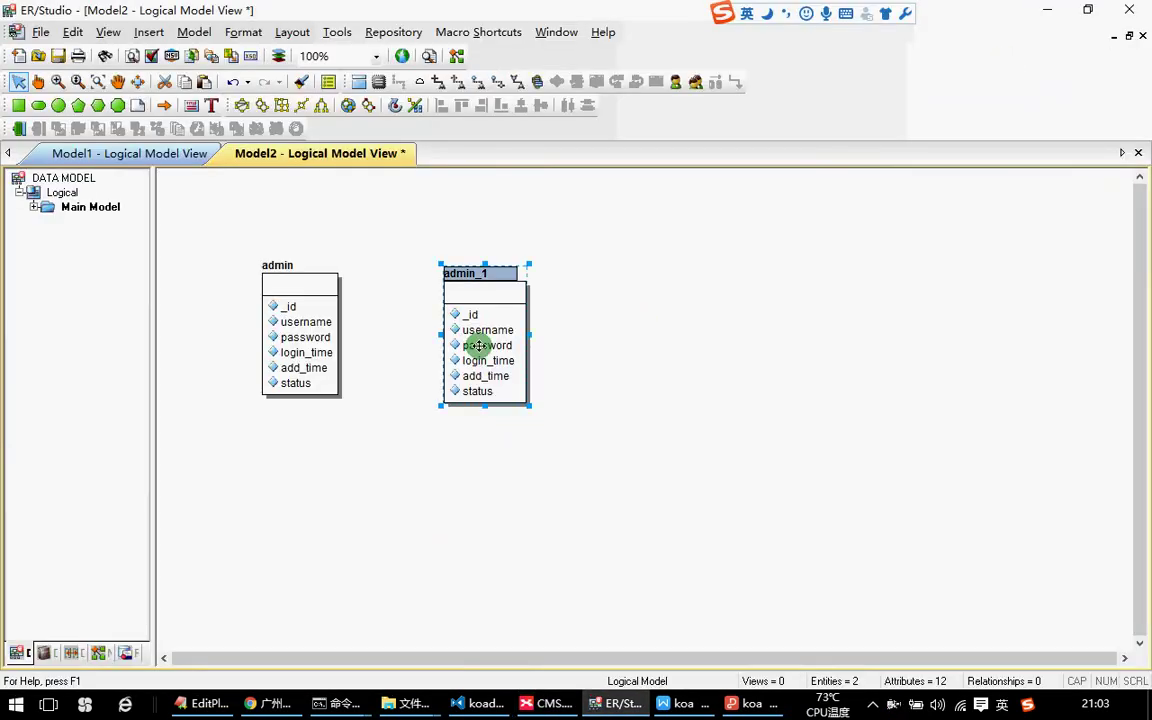
double_click(509, 345)
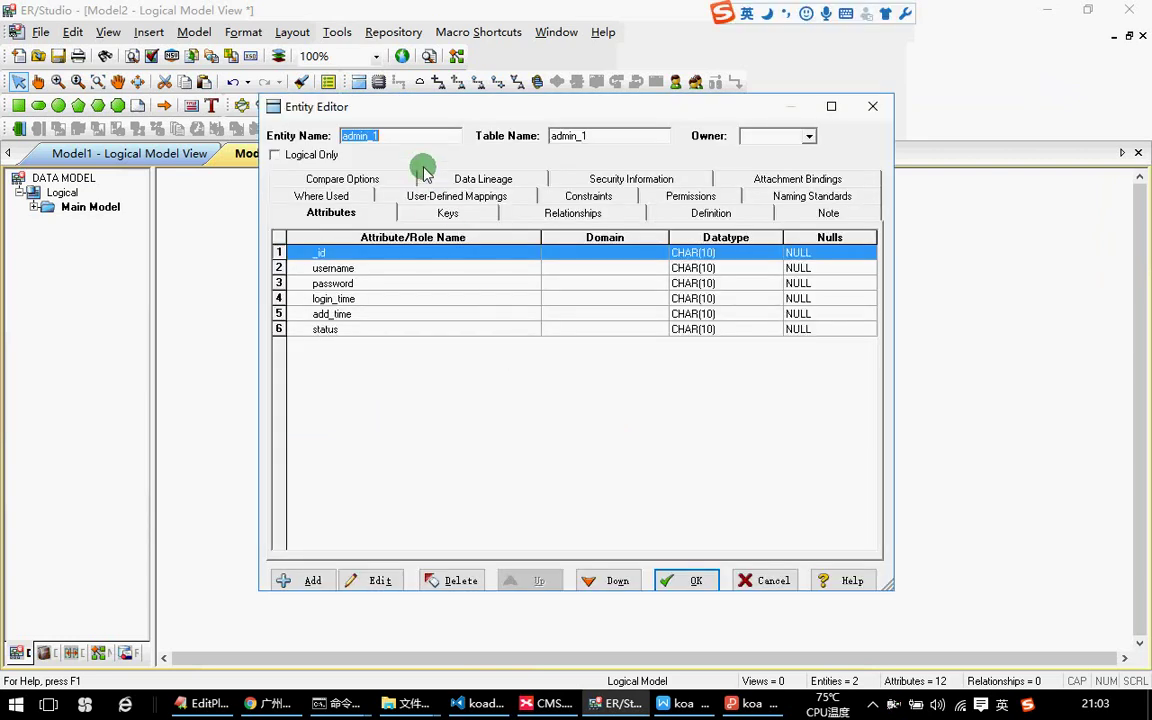
Rename the copied entity to focus and its username attribute to title.
type("focus")
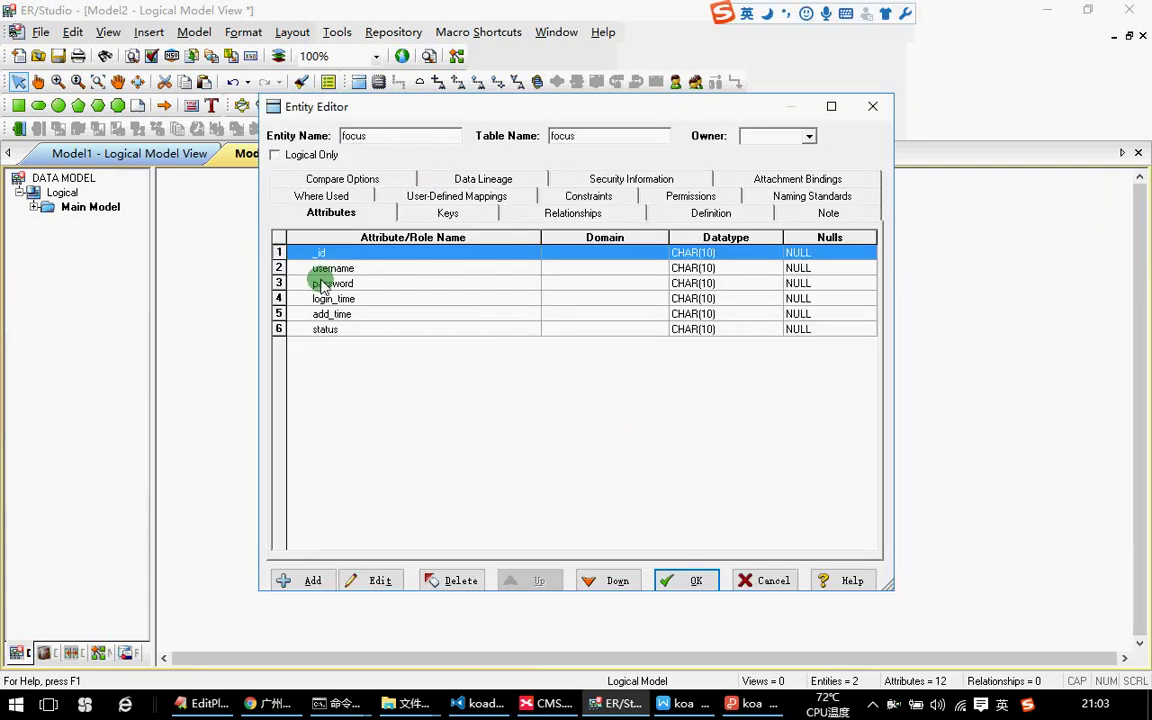
double_click(318, 267)
left_click_drag(366, 497, 271, 491)
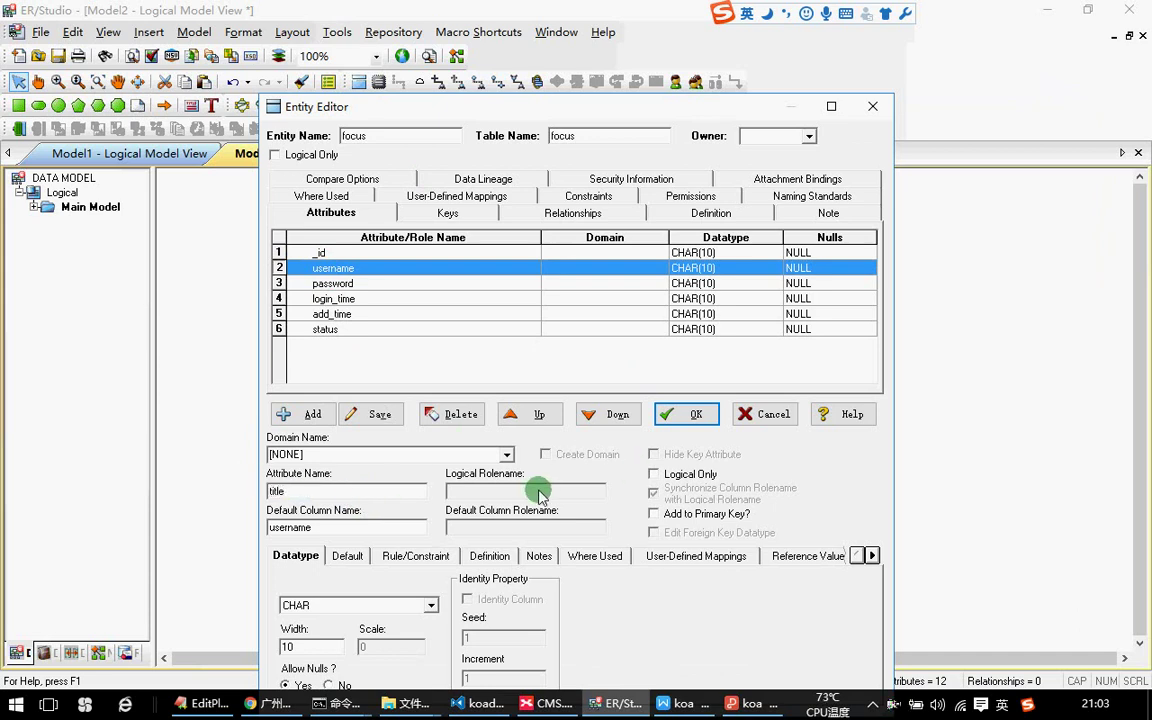
double_click(277, 491)
left_click_drag(325, 540, 216, 530)
type("title")
left_click(354, 414)
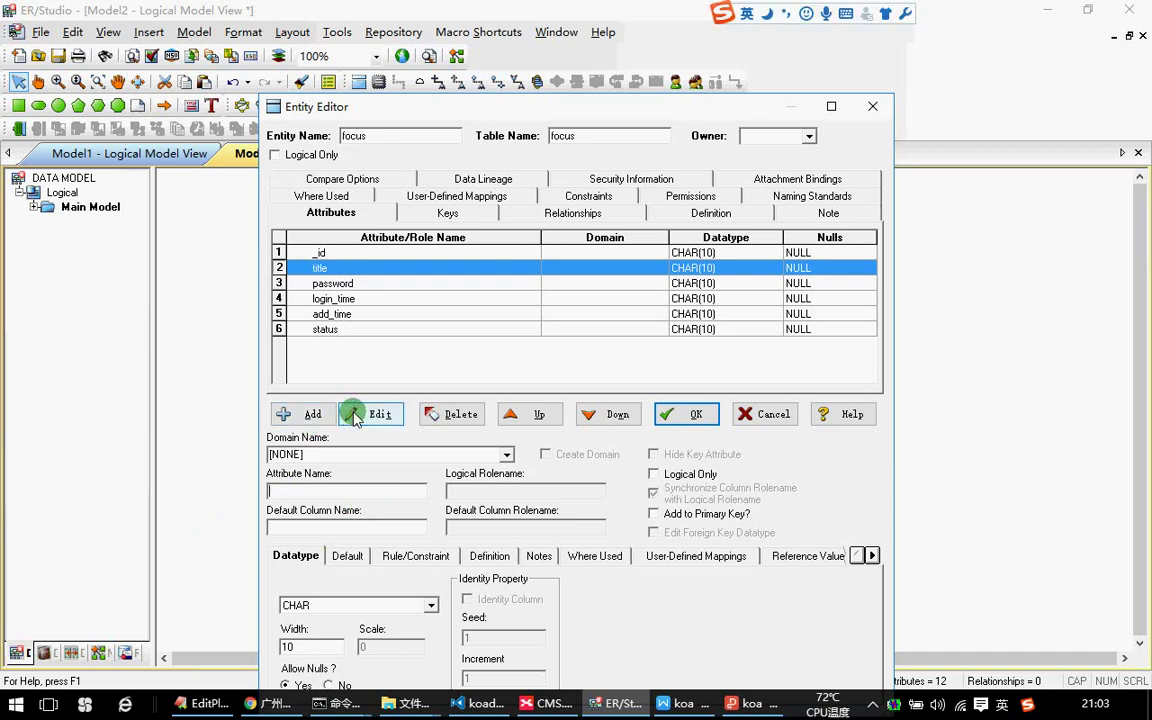
Delete the password and login_time attributes from focus.
left_click(335, 284)
left_click(460, 414)
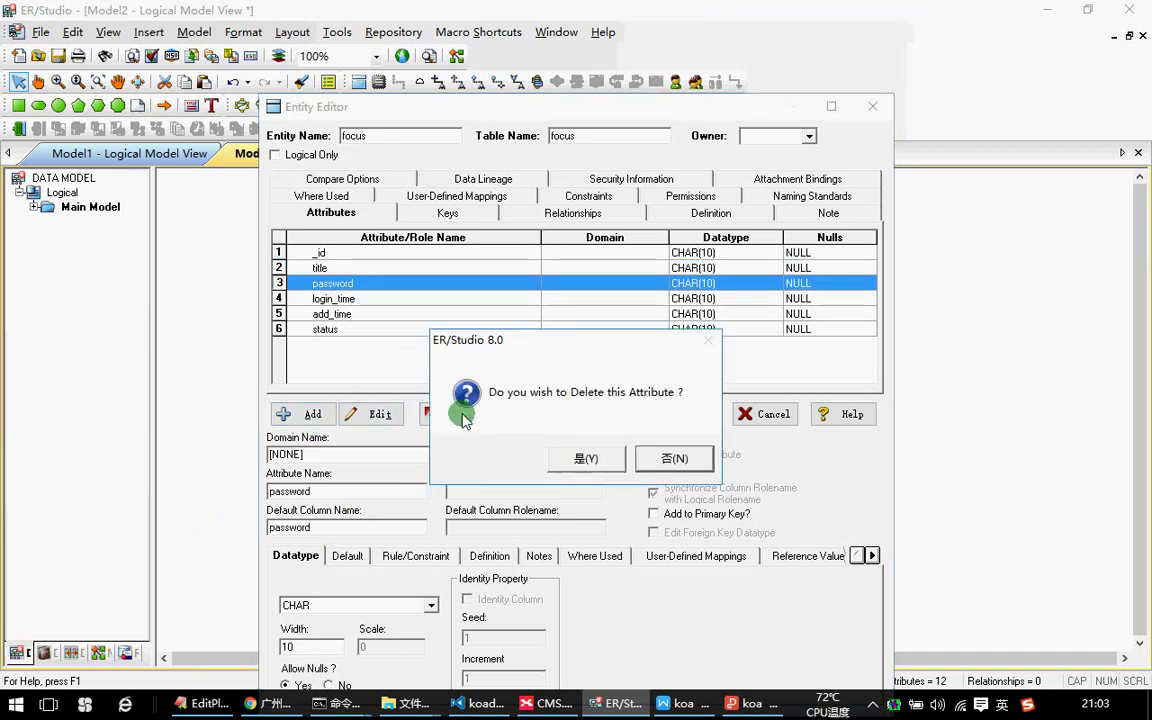
left_click(587, 459)
left_click(354, 300)
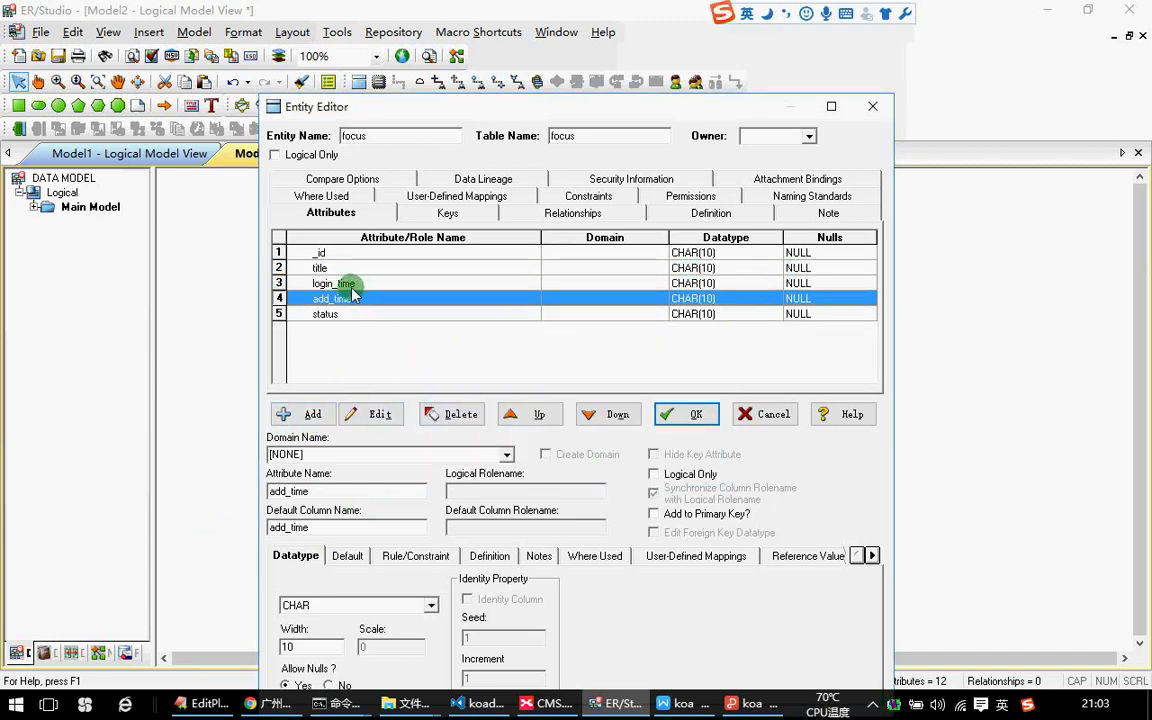
left_click(340, 284)
left_click(458, 414)
left_click(587, 458)
Add pic and url attributes after title, confirm the editor, and nudge focus left.
left_click(290, 267)
left_click(313, 416)
left_click(372, 494)
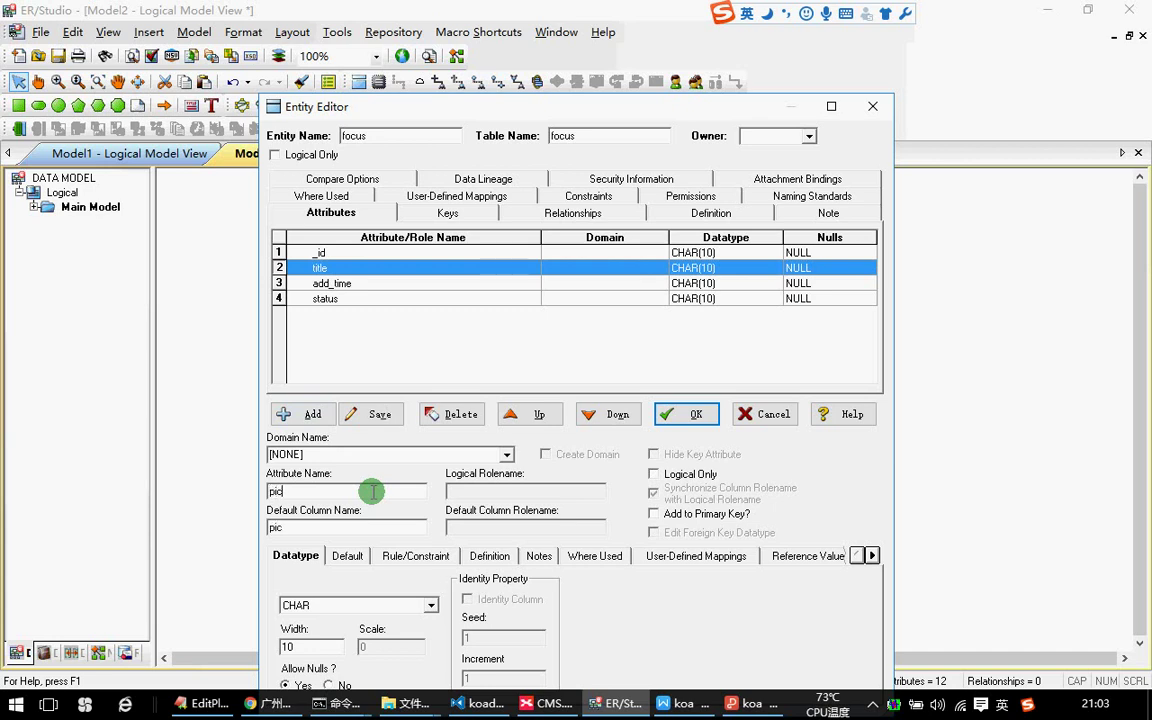
left_click(288, 412)
left_click(303, 410)
left_click(290, 487)
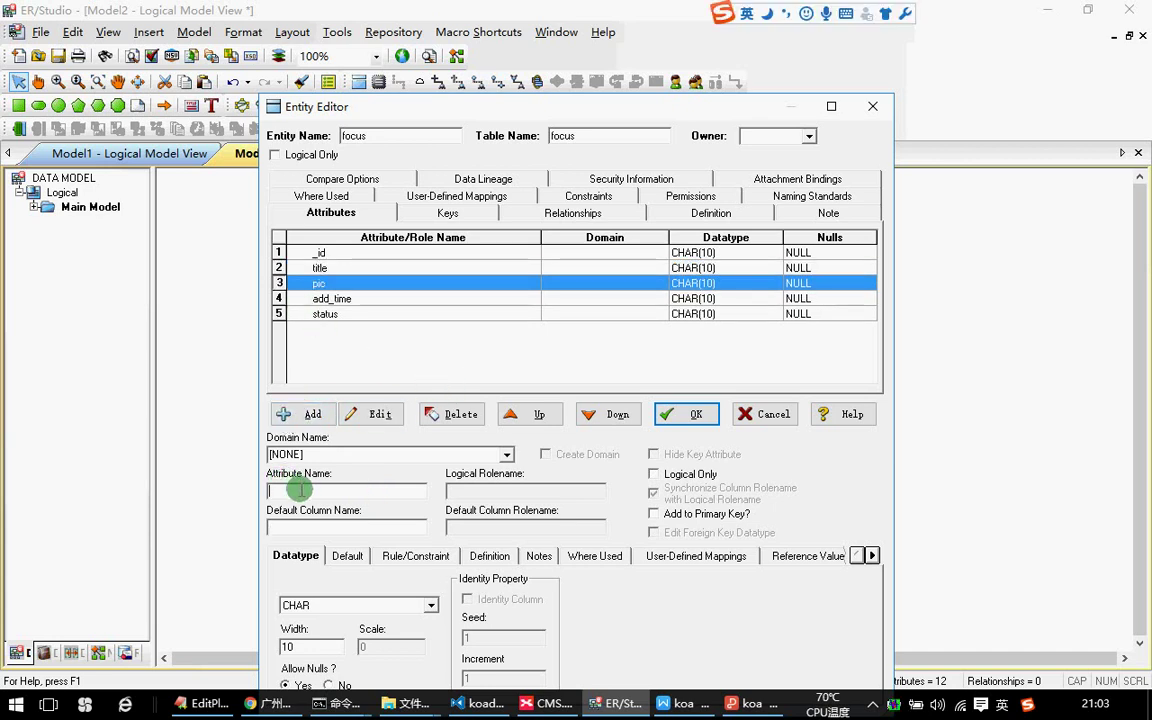
left_click(300, 414)
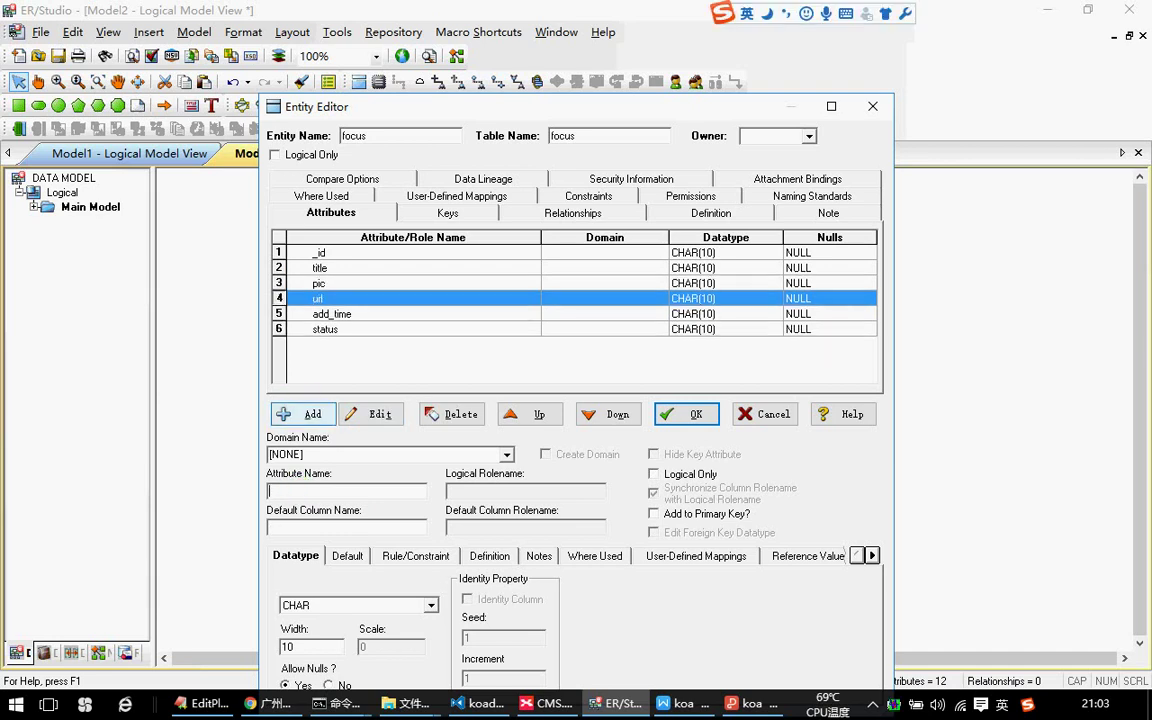
left_click(684, 413)
left_click(617, 409)
left_click_drag(478, 368, 457, 366)
left_click(686, 374)
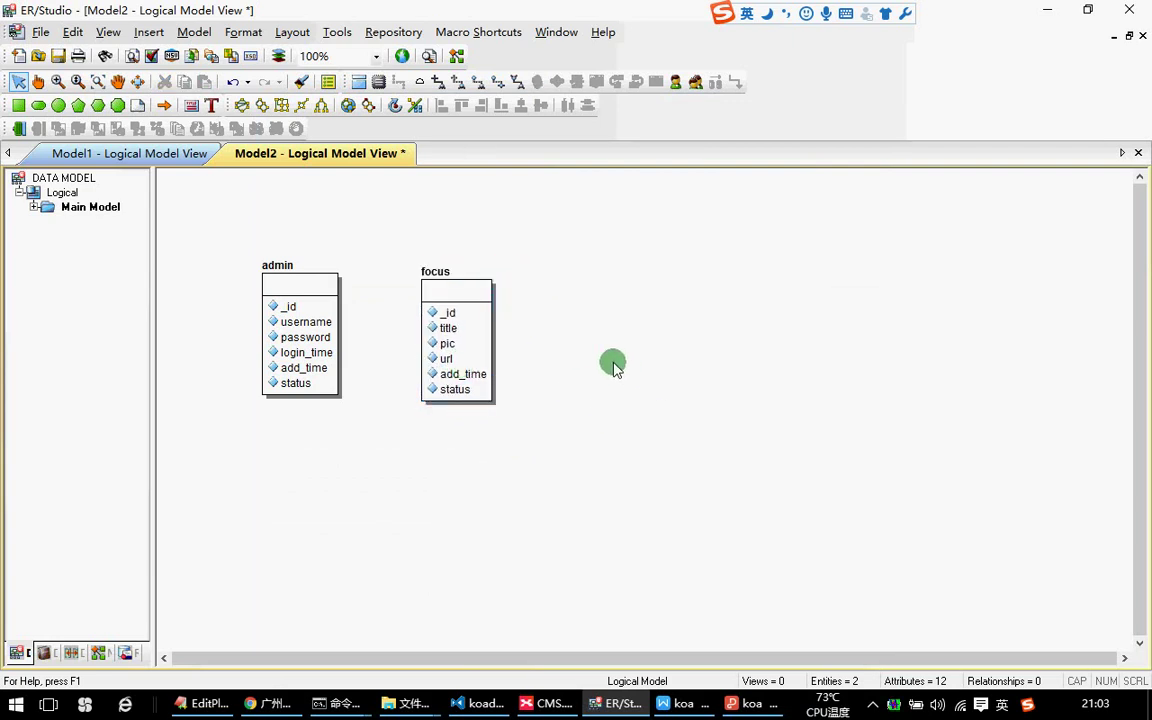
Copy and paste the focus entity, placing focus_1 beside focus.
left_click(484, 350)
key("ctrl+c")
key("ctrl+v")
left_click(614, 347)
left_click_drag(460, 344, 434, 344)
left_click_drag(668, 388, 614, 329)
left_click(764, 368)
View the CMS mind map's 内容分类管理 topic in XMind, then return to ER/Studio.
left_click(547, 703)
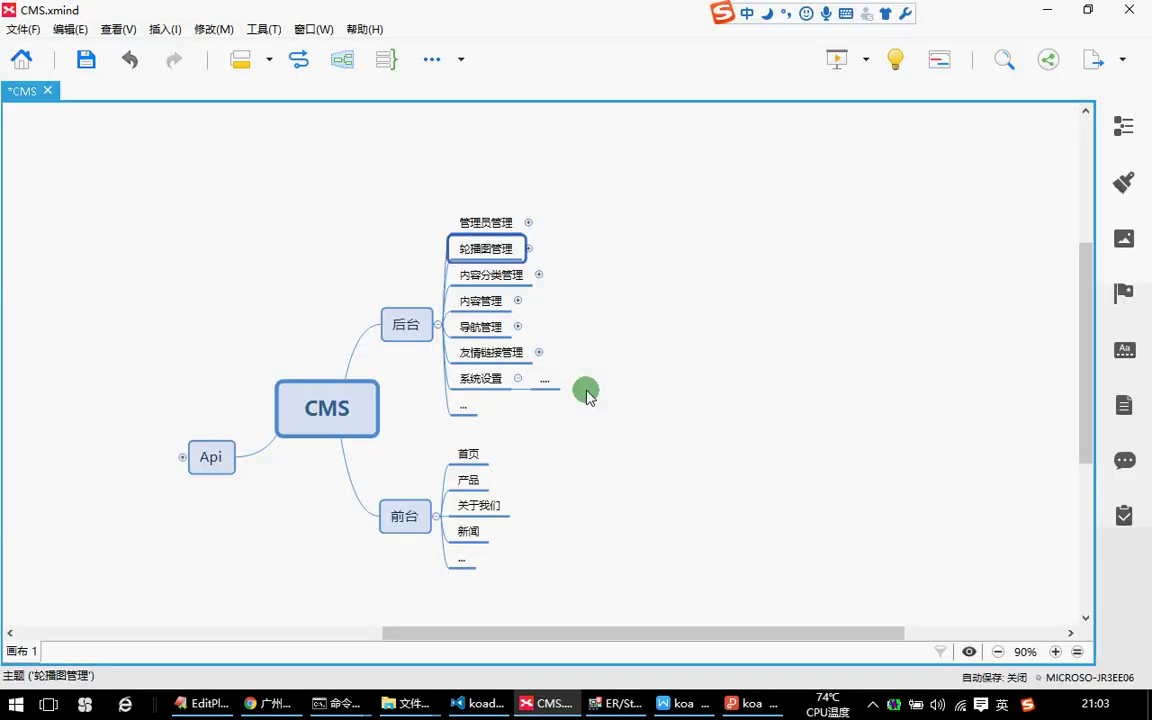
left_click(495, 277)
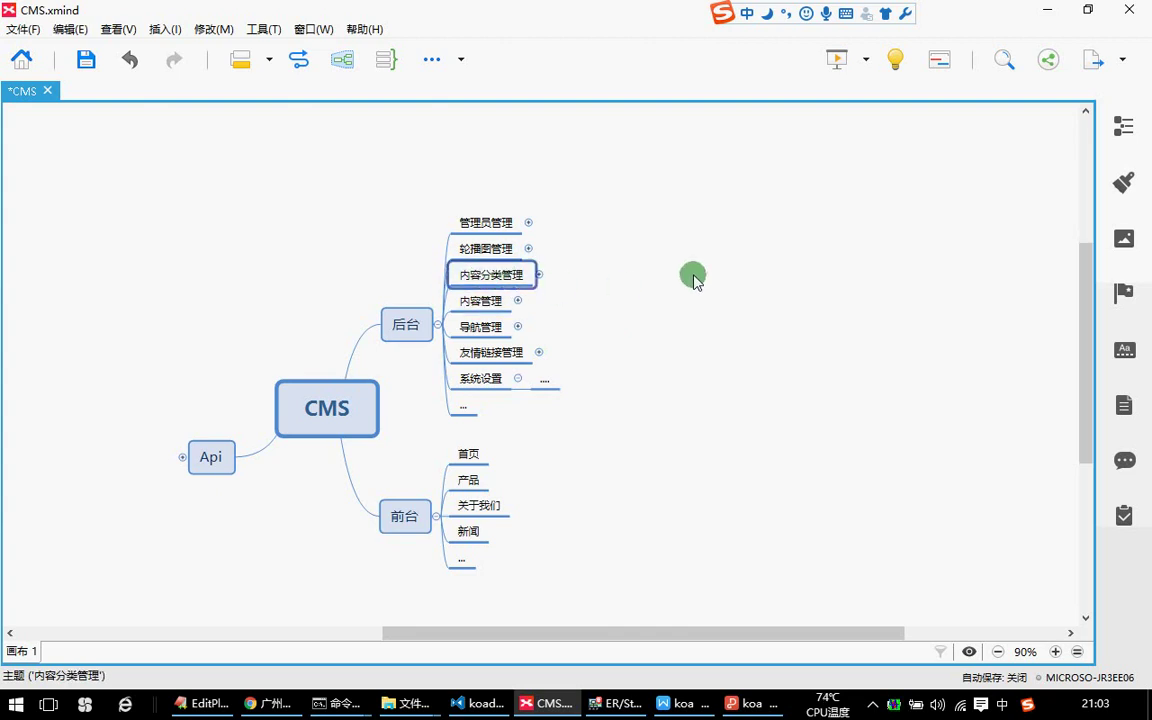
key("alt+Tab")
left_click(591, 327)
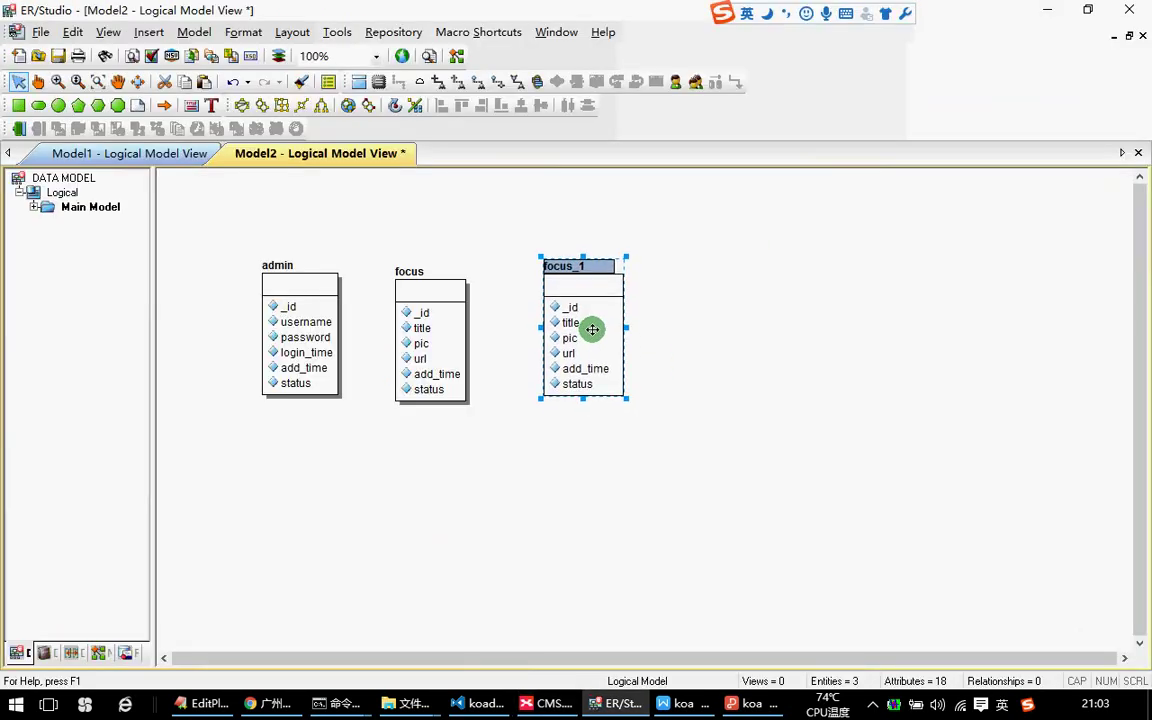
Rename focus_1 to artice_cate and shift it slightly right and down.
double_click(566, 338)
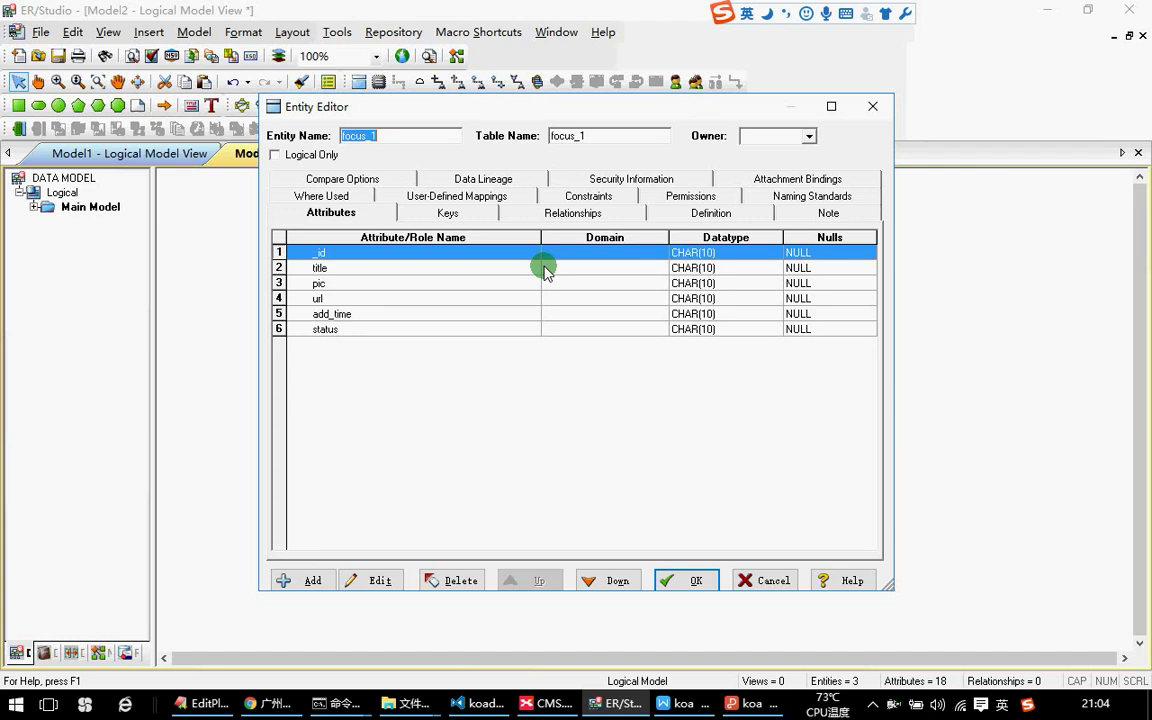
type("artice_cate")
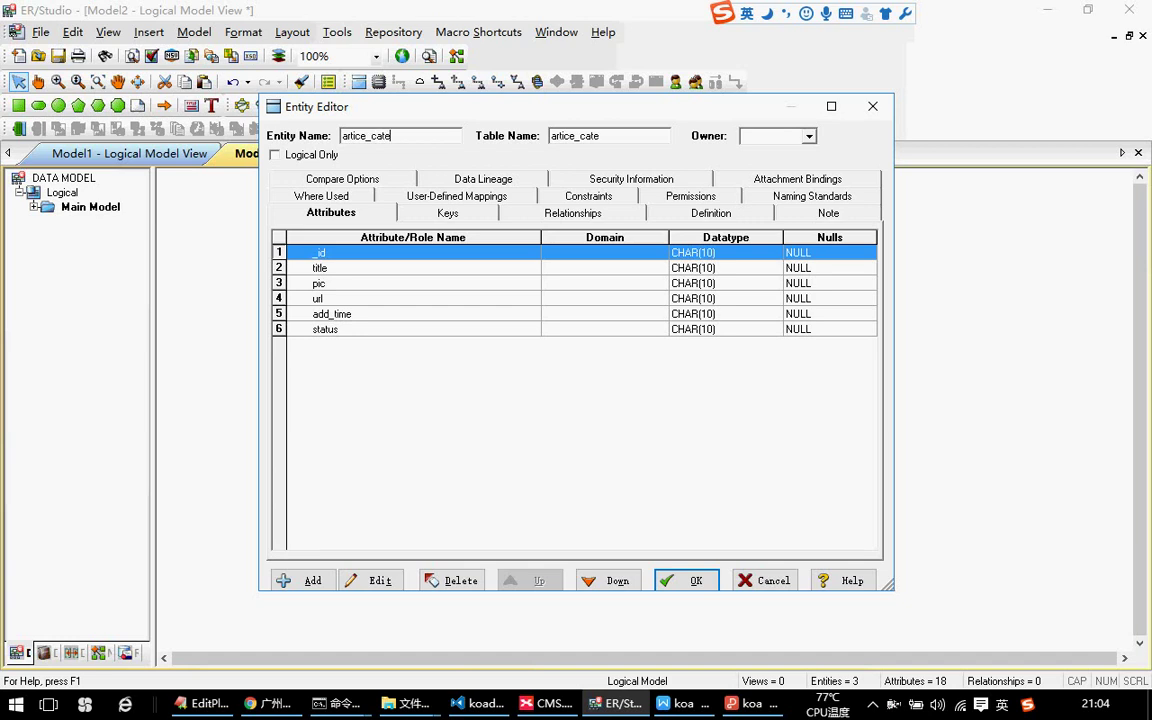
key("Return")
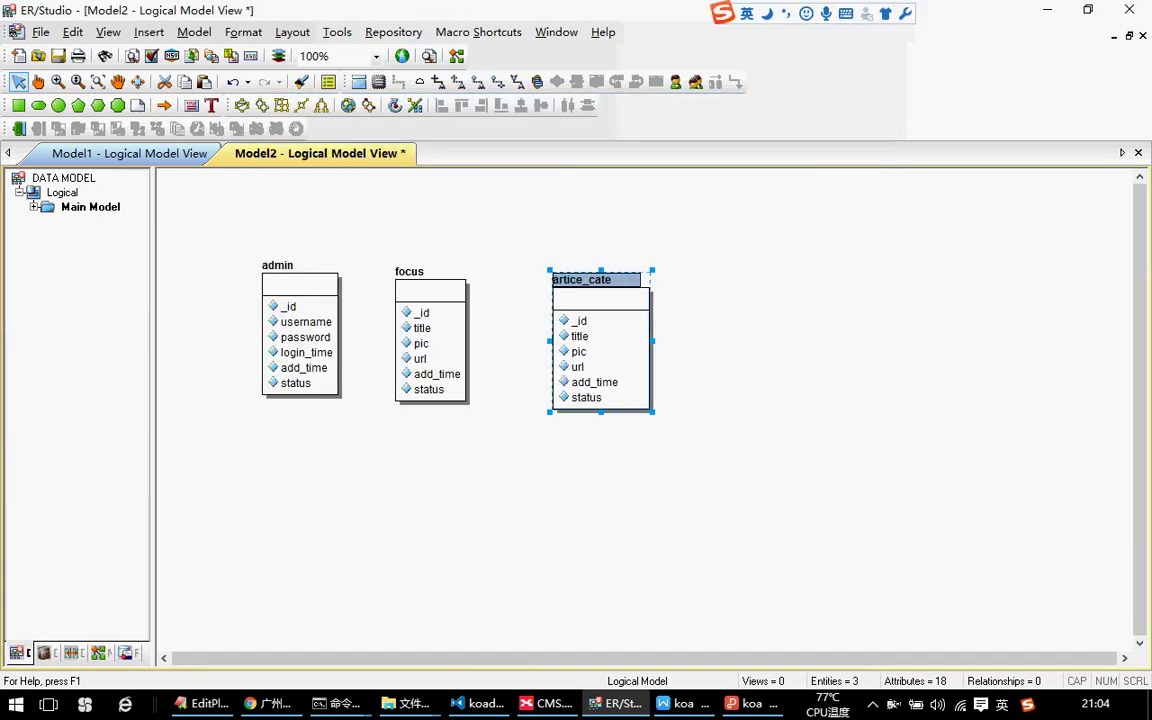
left_click_drag(621, 311, 633, 321)
left_click(724, 370)
left_click(612, 314)
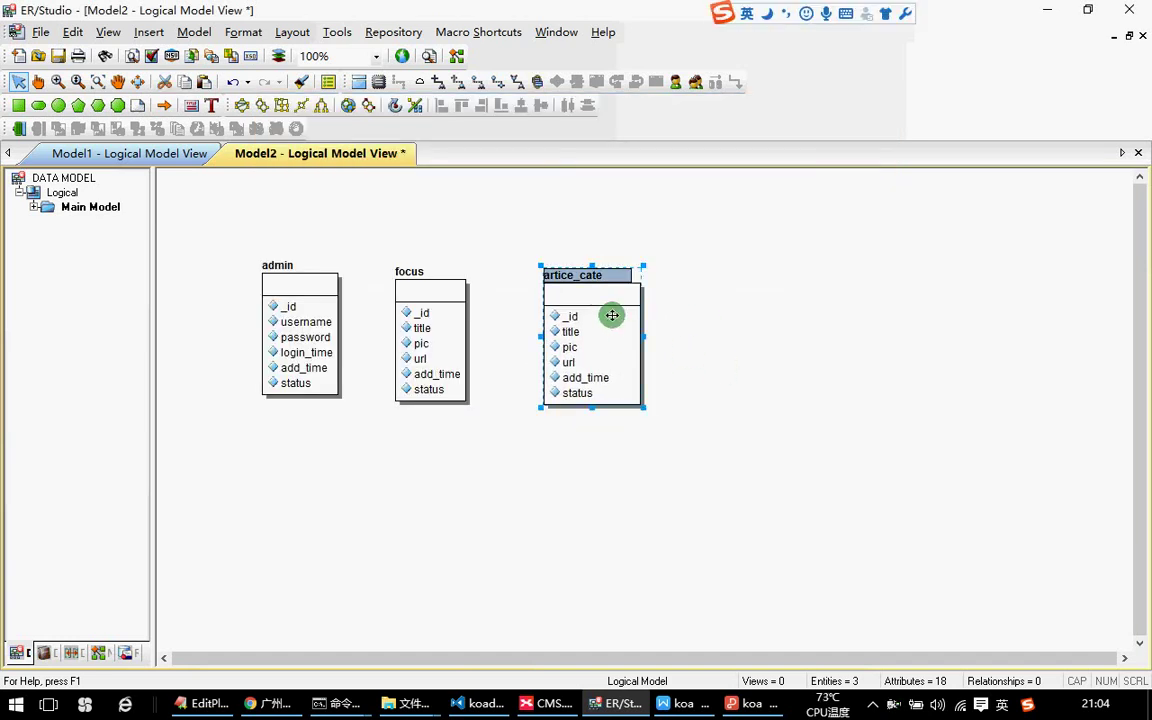
left_click(733, 309)
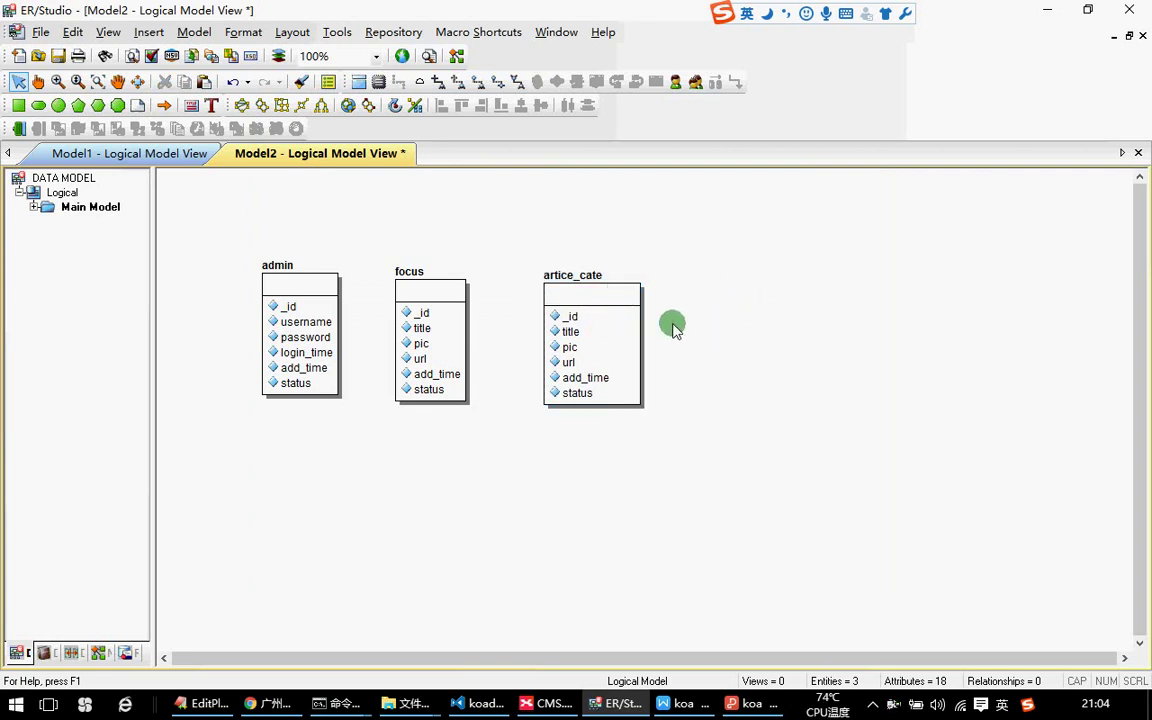
left_click(583, 313)
Rename artice_cate's pic attribute to description.
double_click(583, 313)
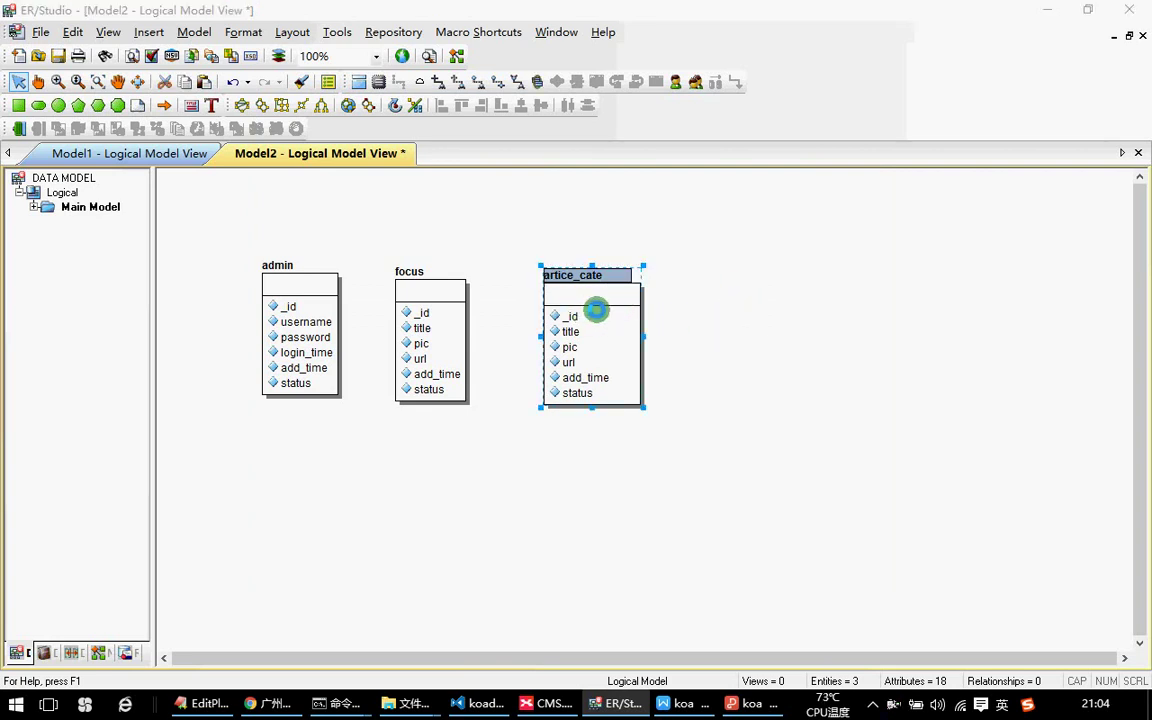
left_click(310, 268)
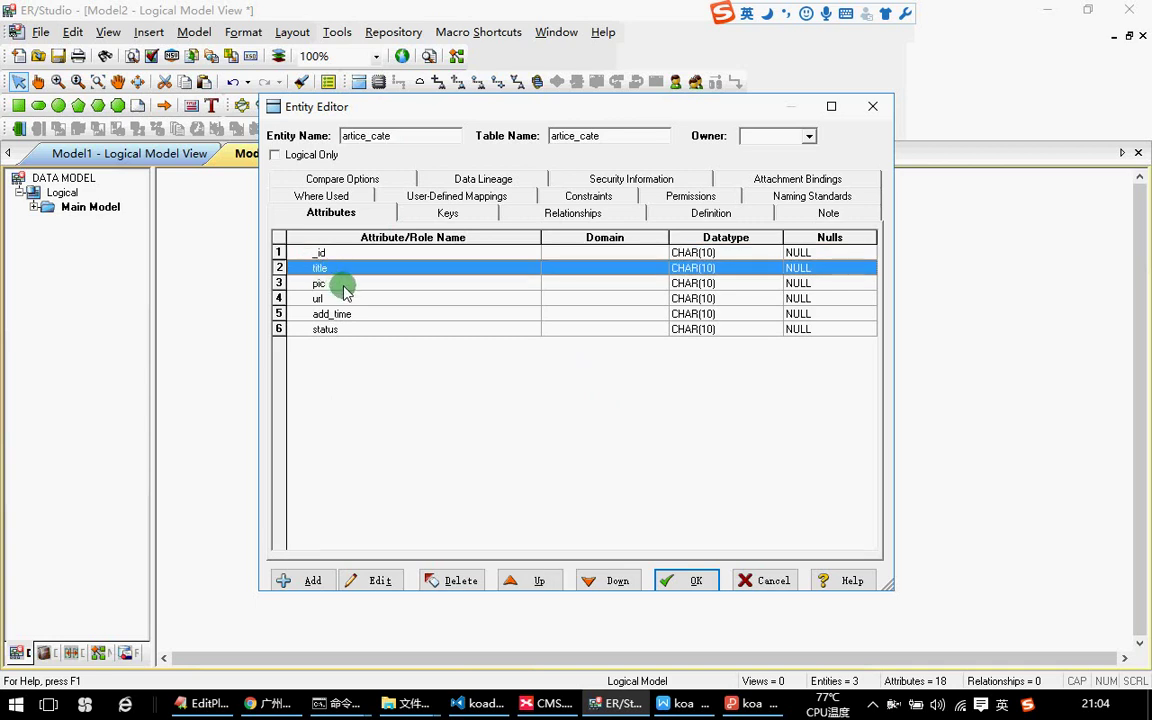
double_click(343, 286)
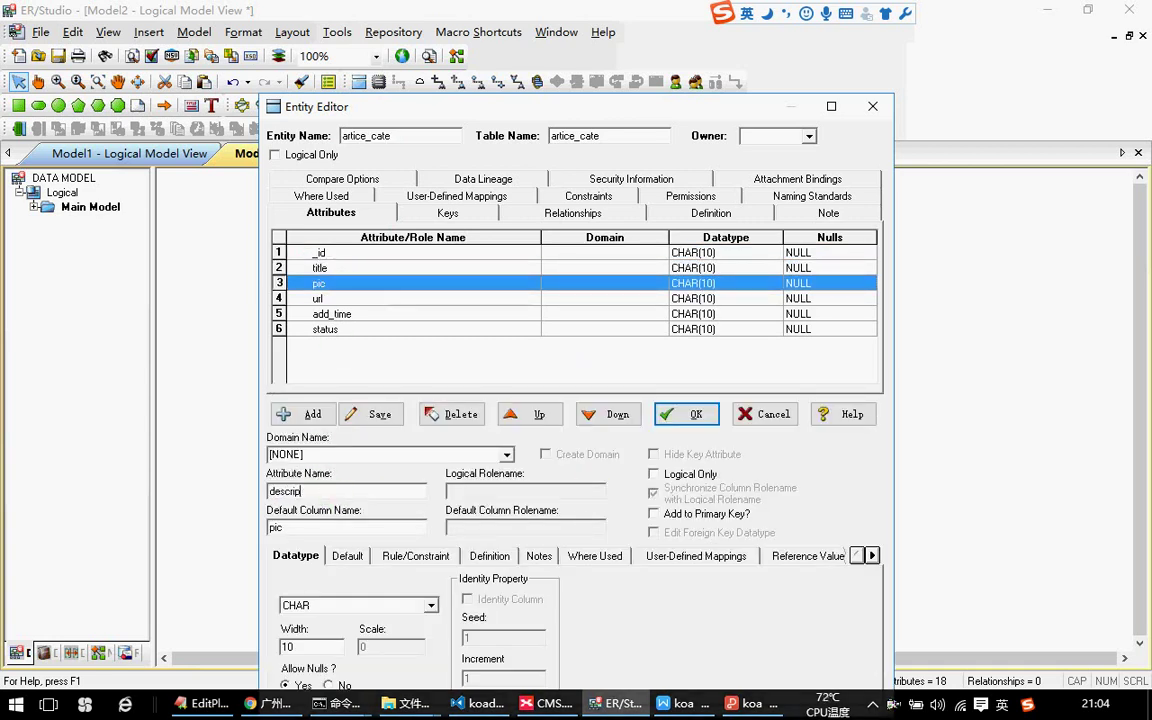
key("ctrl+a")
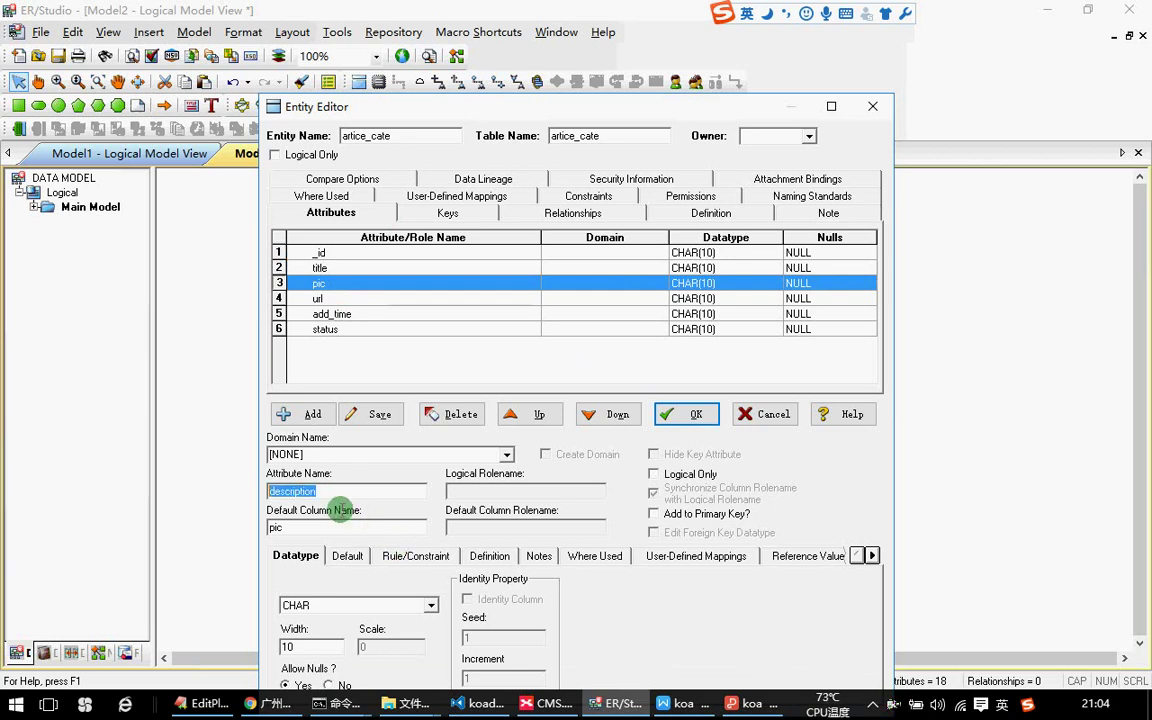
left_click(372, 414)
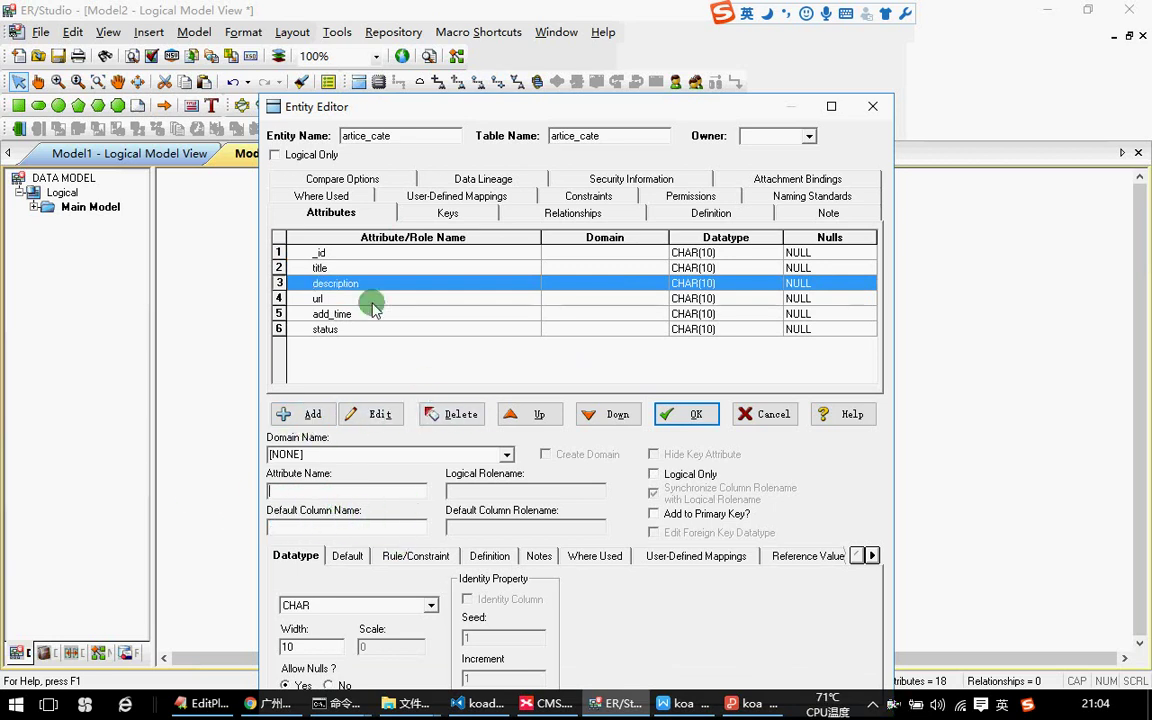
left_click(335, 297)
left_click(329, 262)
left_click(345, 284)
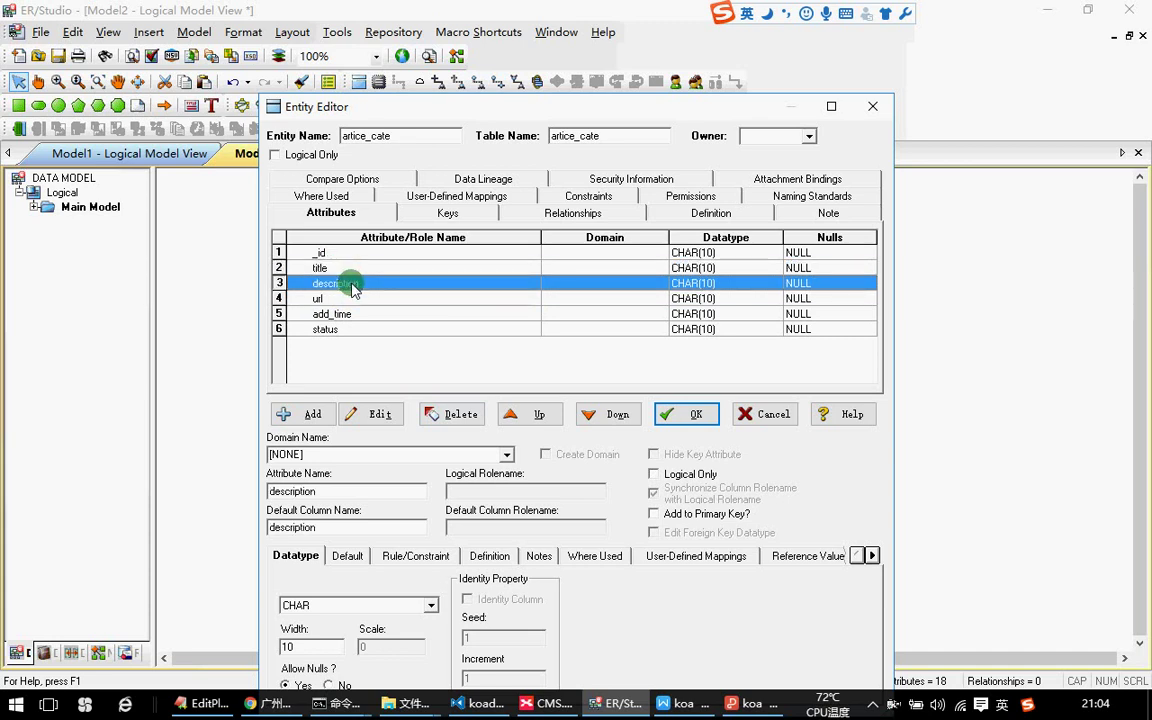
Rename the url attribute to keywords and apply the changes.
left_click(347, 299)
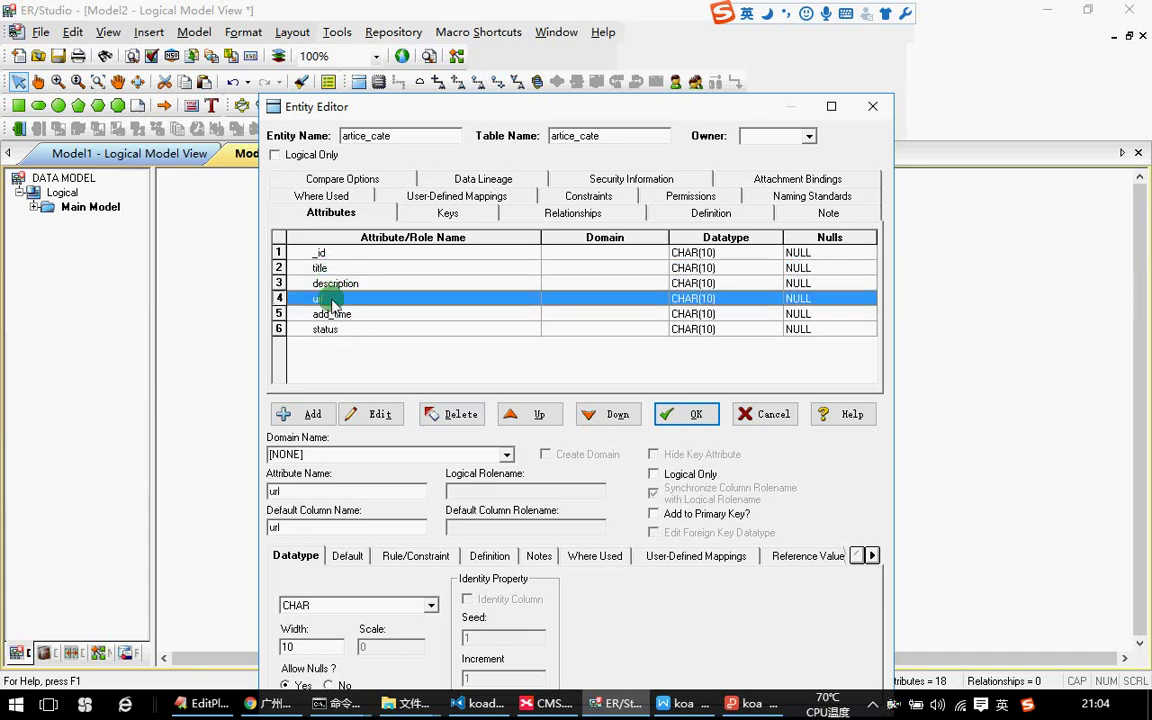
left_click_drag(290, 490, 207, 490)
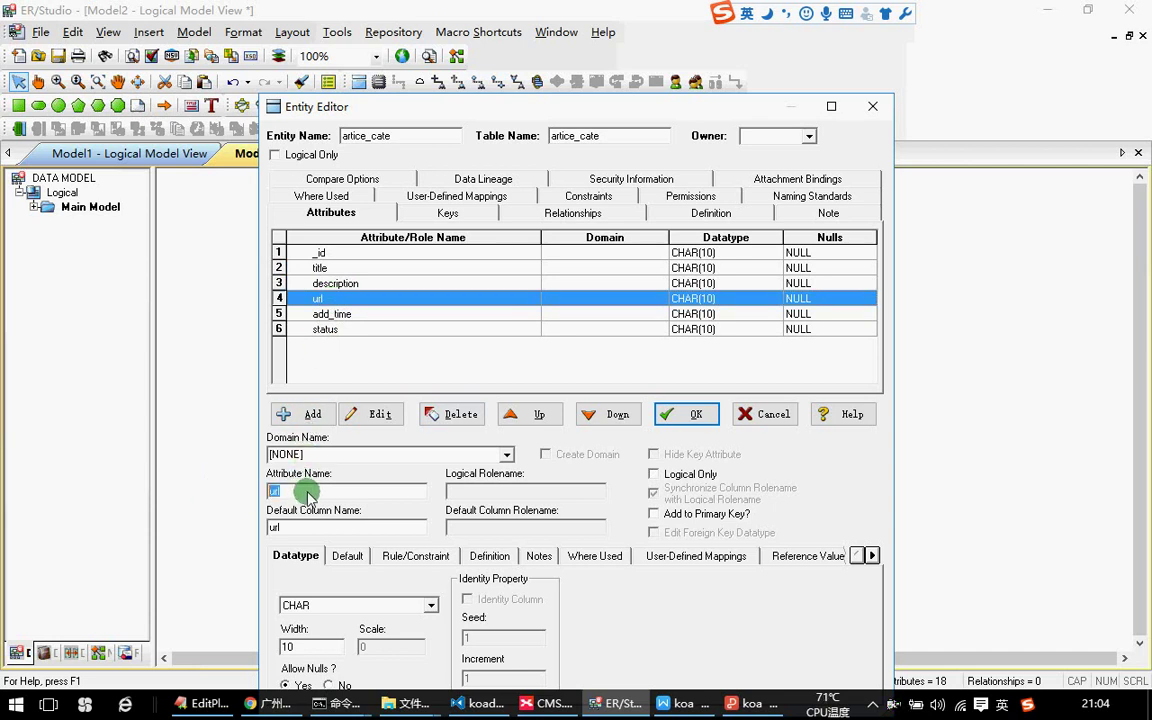
type("keywords")
left_click(382, 419)
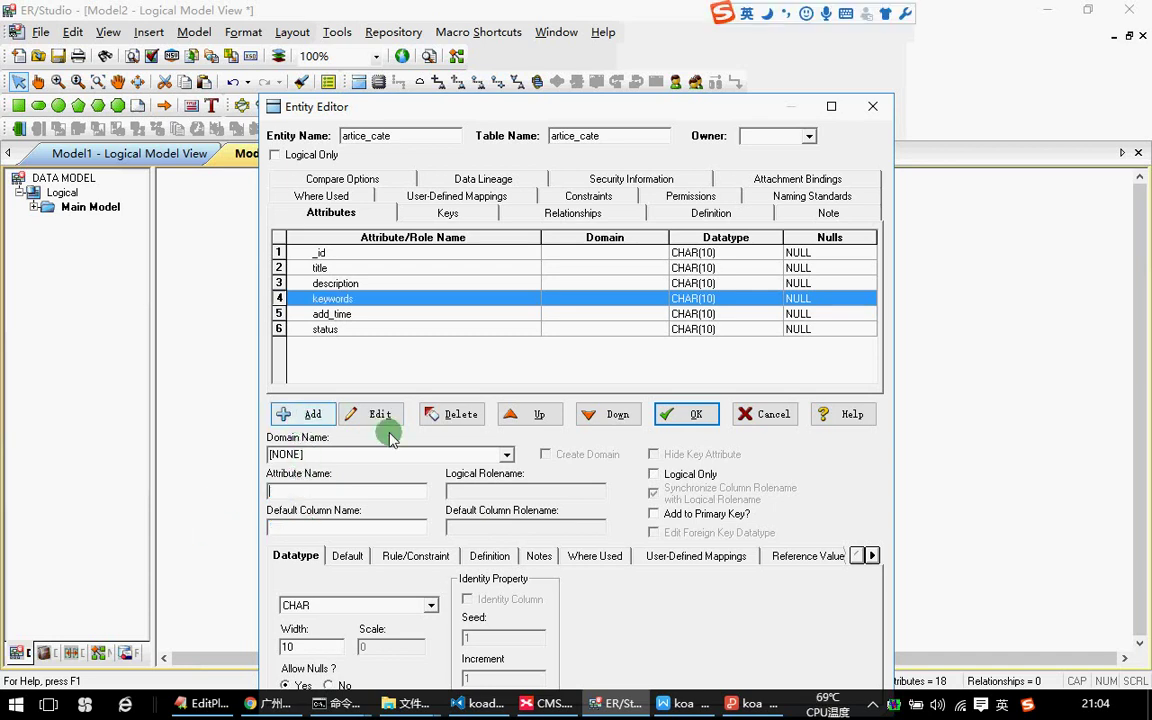
left_click(318, 314)
left_click(333, 255)
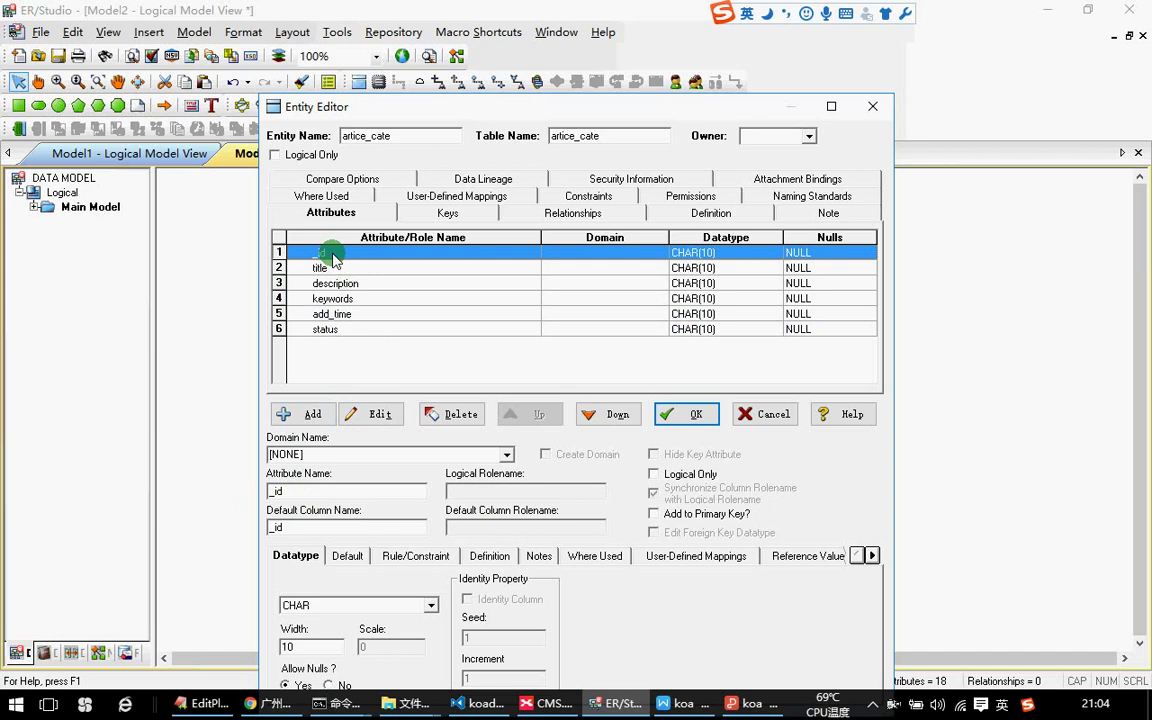
left_click(335, 268)
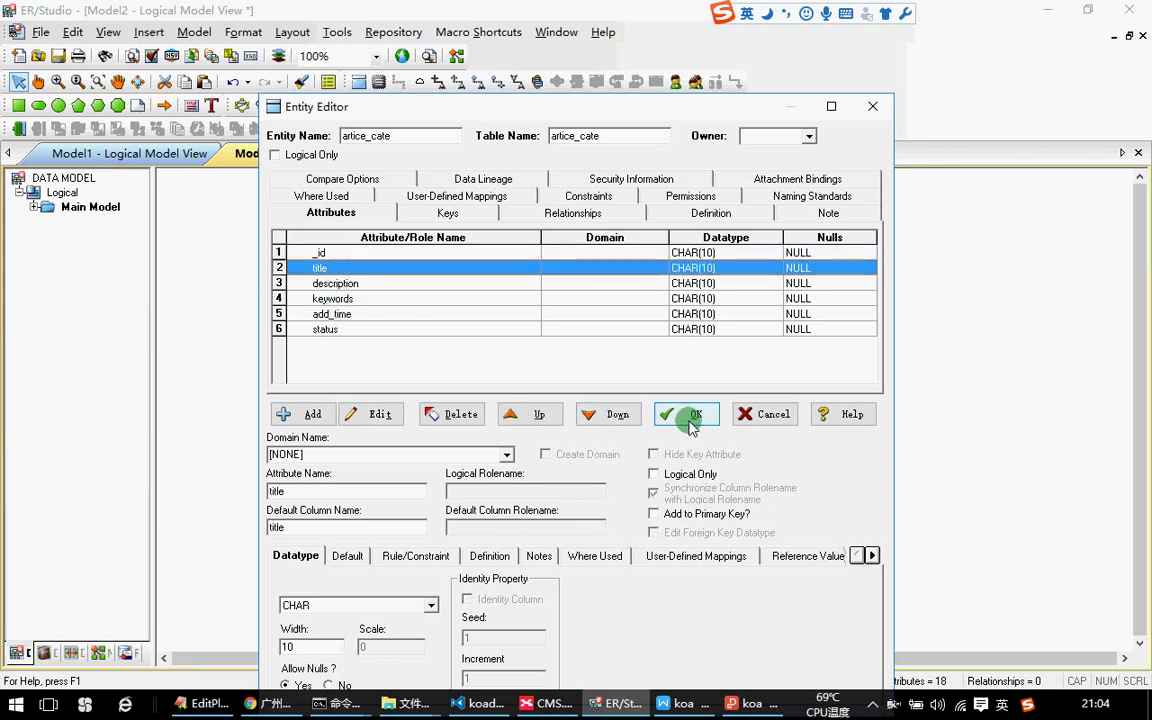
left_click(684, 414)
left_click(596, 330)
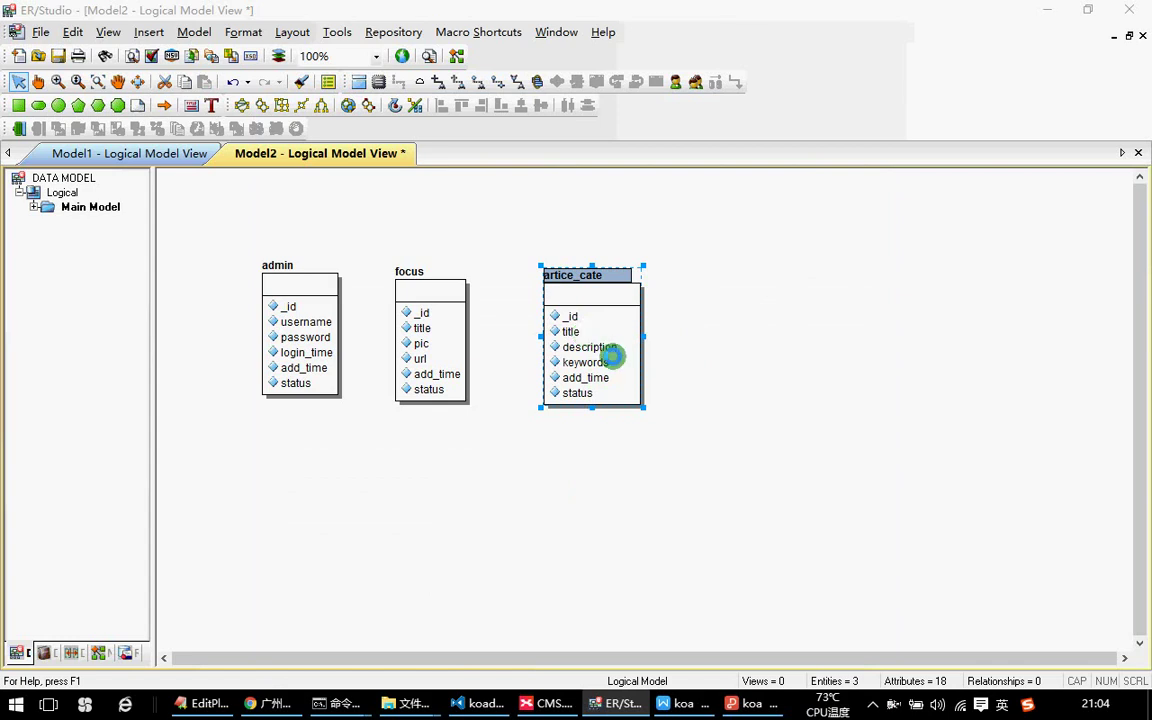
Insert a pid attribute after add_time in artice_cate, giving seven attributes.
double_click(612, 356)
left_click(319, 268)
left_click(320, 283)
left_click(312, 298)
left_click(315, 313)
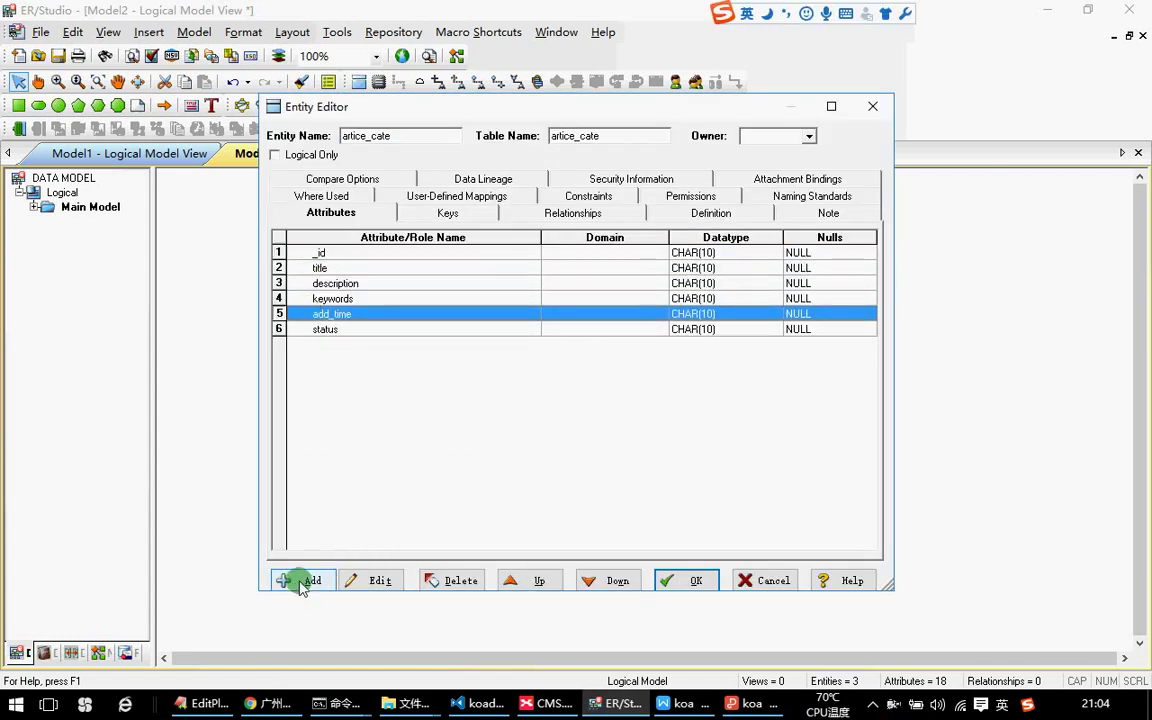
left_click(296, 581)
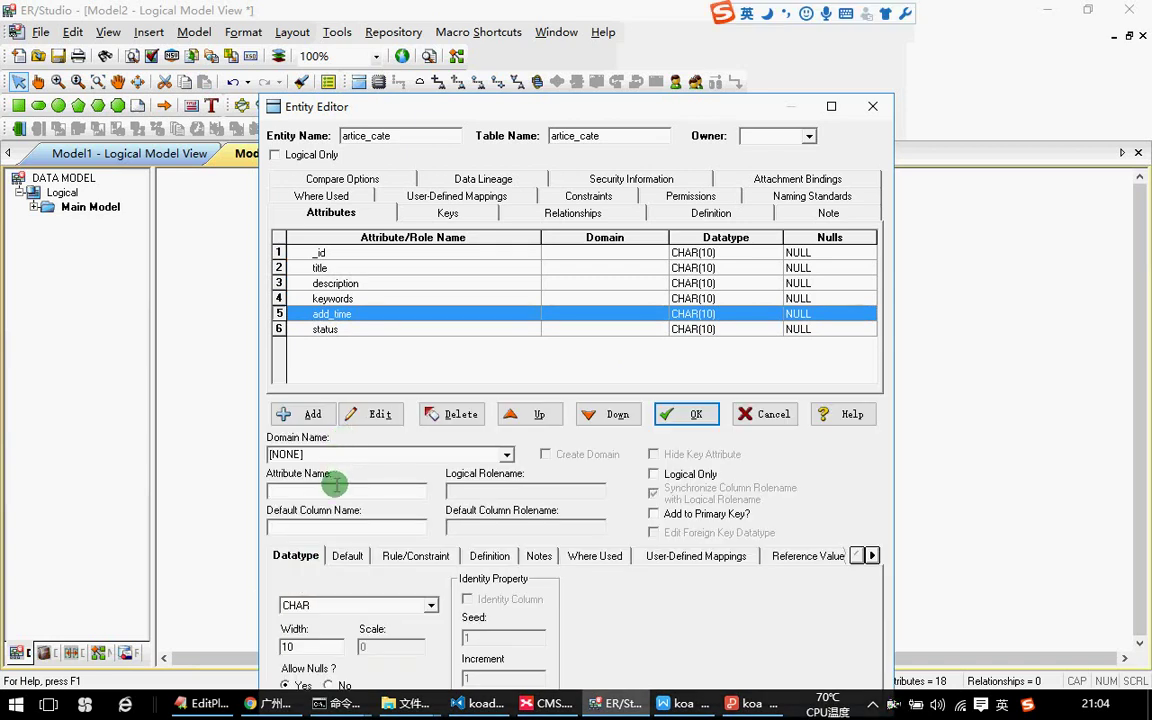
left_click(305, 414)
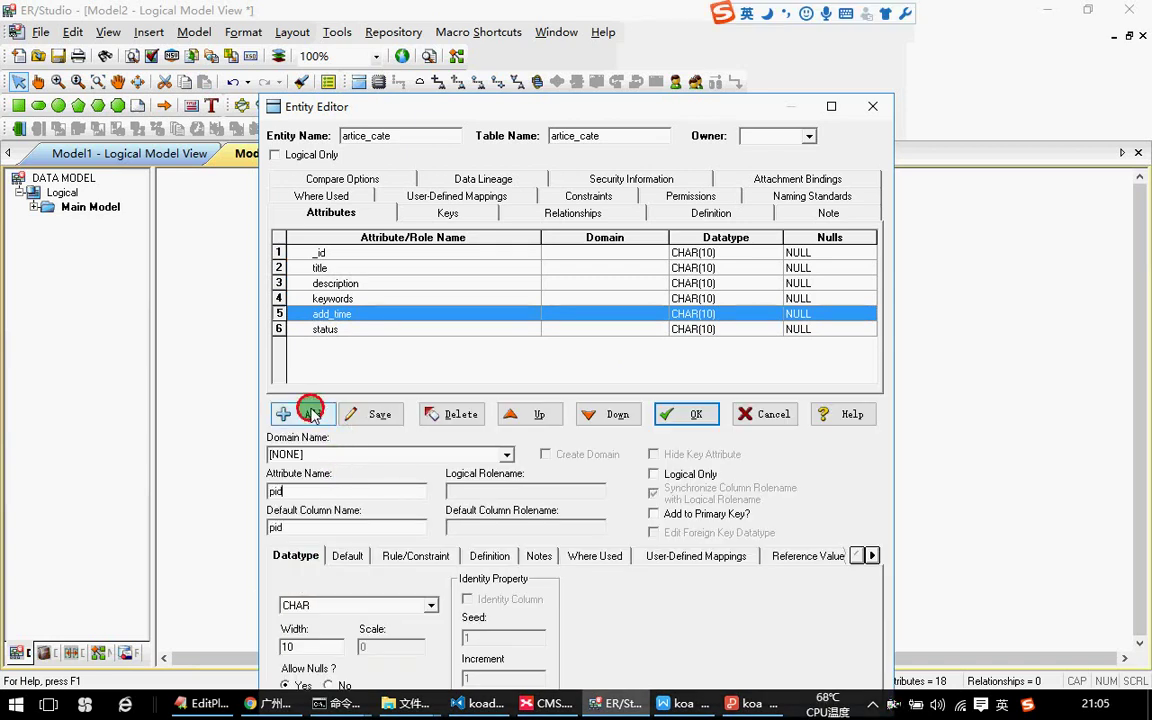
left_click(686, 414)
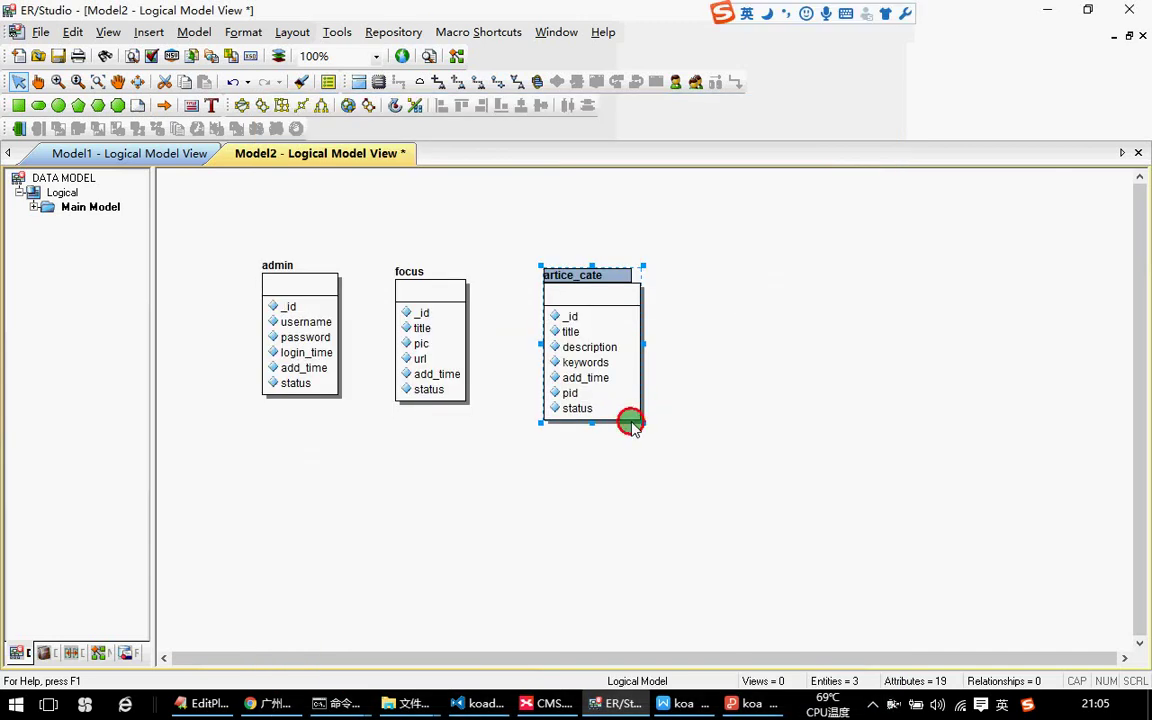
left_click(575, 328)
left_click(740, 404)
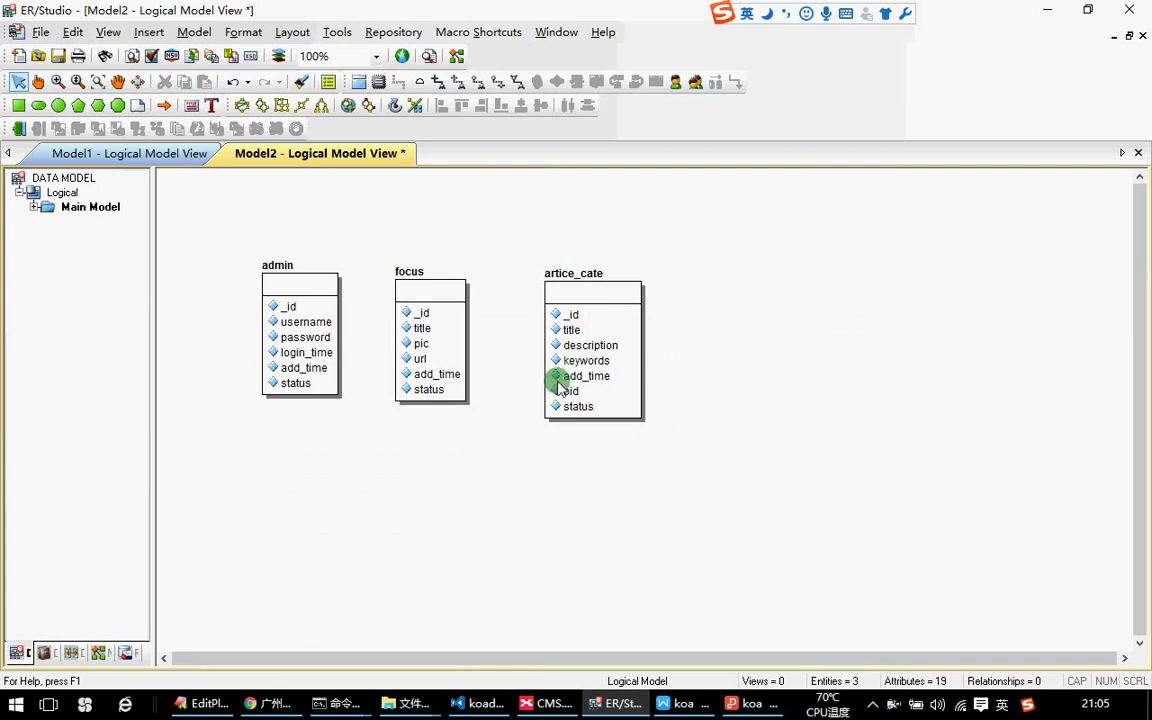
Link artice_cate to itself with a non-specific relationship and narrow the entity slightly.
left_click(517, 81)
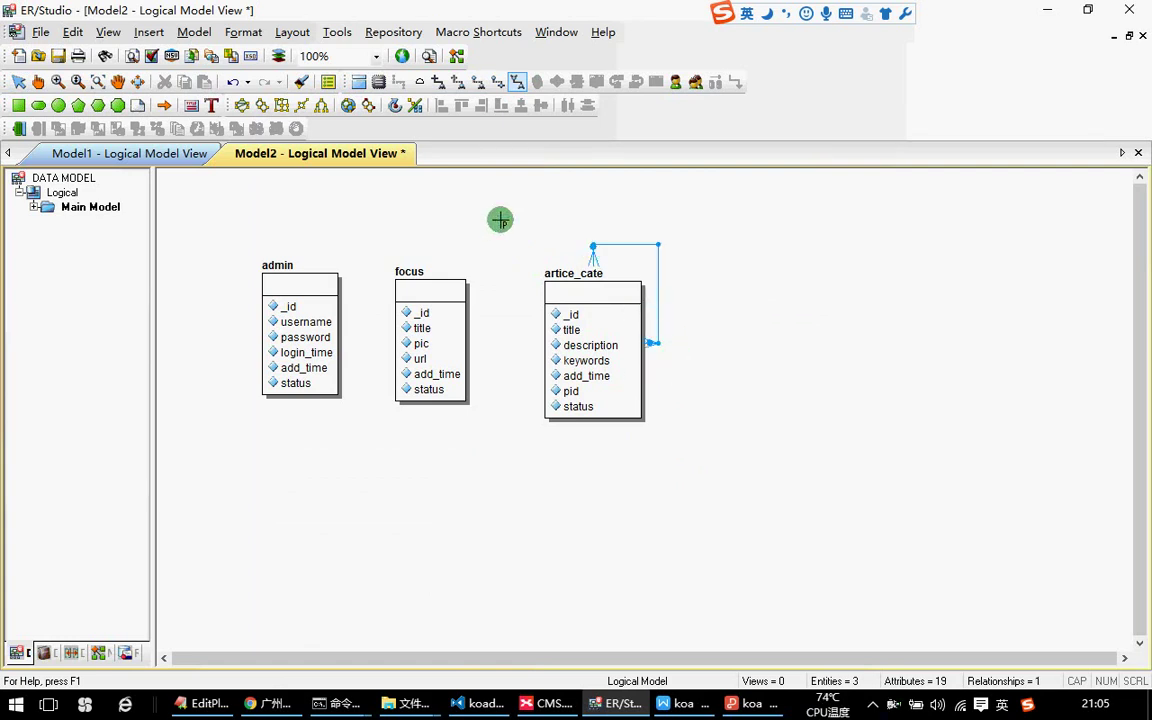
left_click(22, 80)
left_click_drag(594, 247, 690, 382)
left_click_drag(640, 328, 655, 393)
left_click(717, 352)
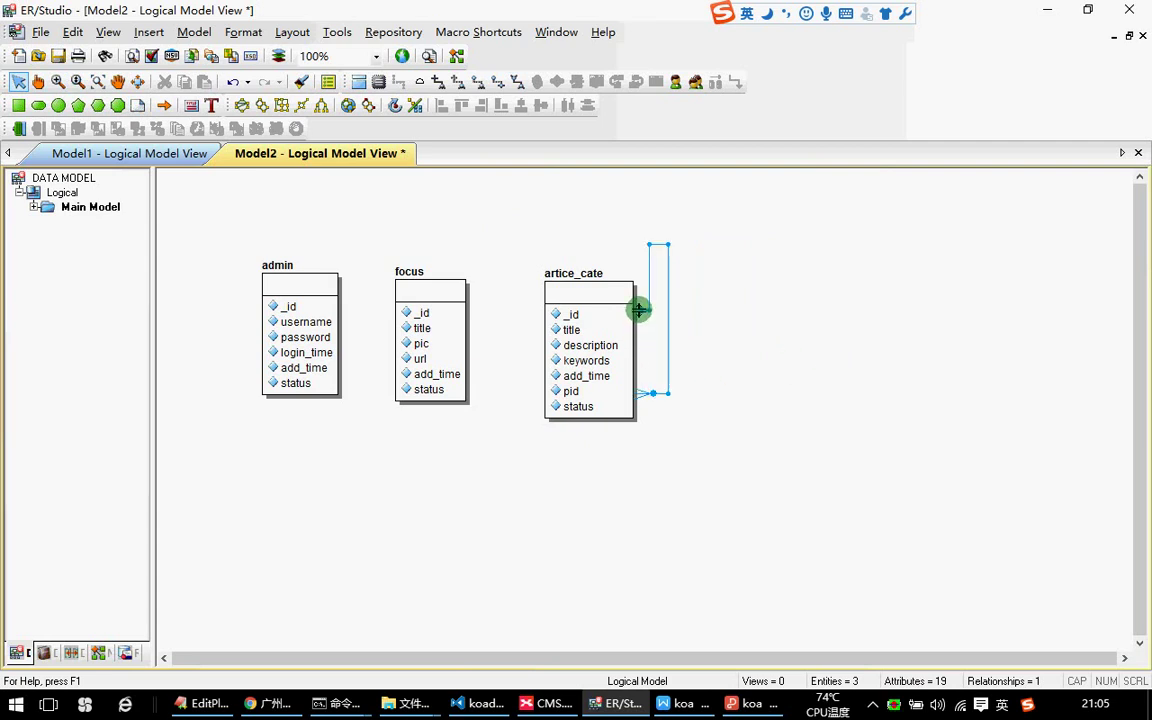
Lower the loop's top to the _id row, shift artice_cate left, and copy-paste it.
left_click_drag(669, 246, 670, 311)
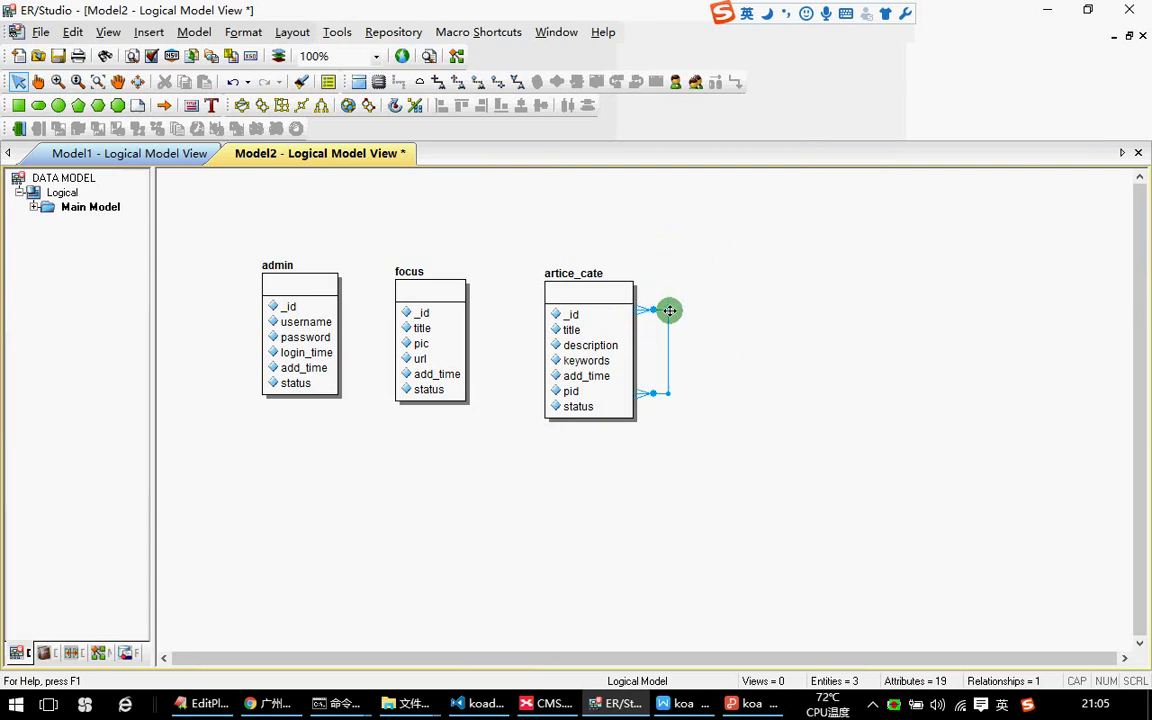
left_click(794, 327)
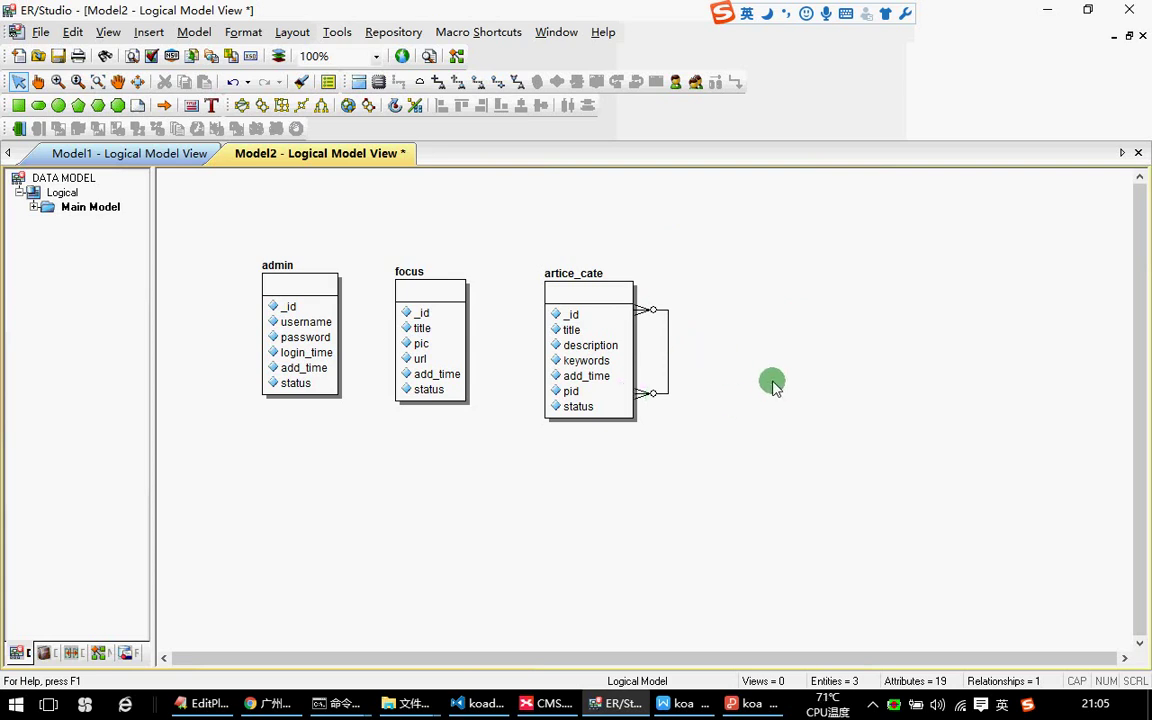
left_click_drag(578, 335, 560, 334)
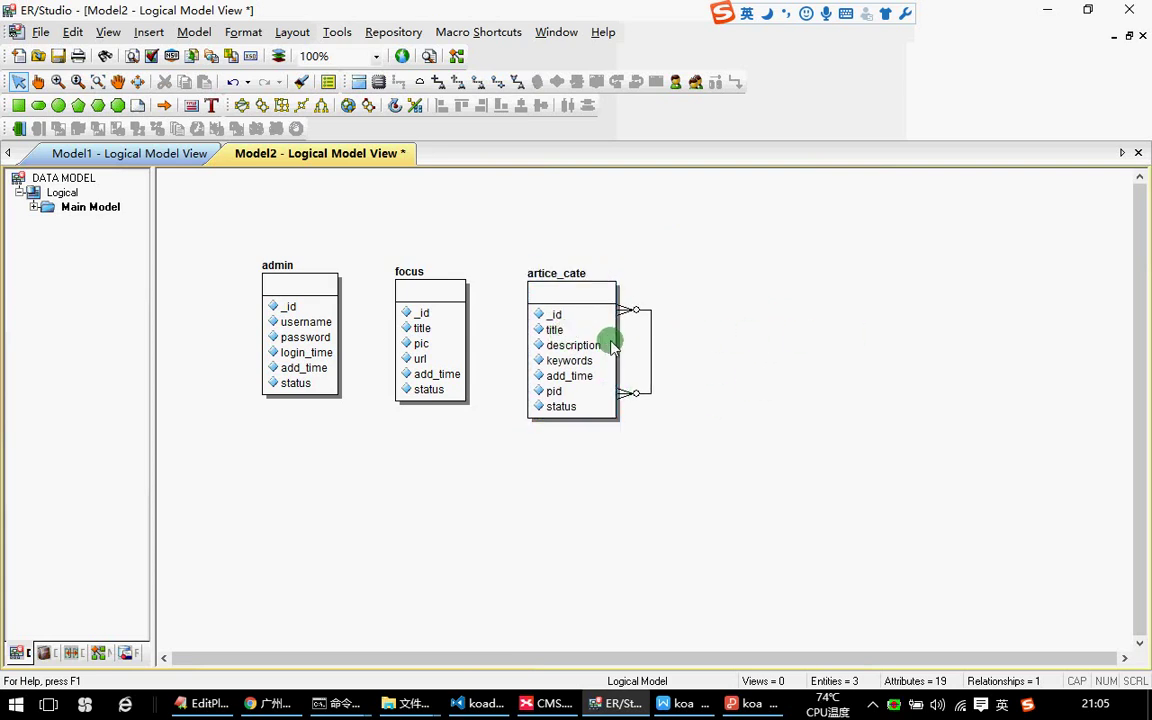
key("ctrl+c")
key("ctrl+v")
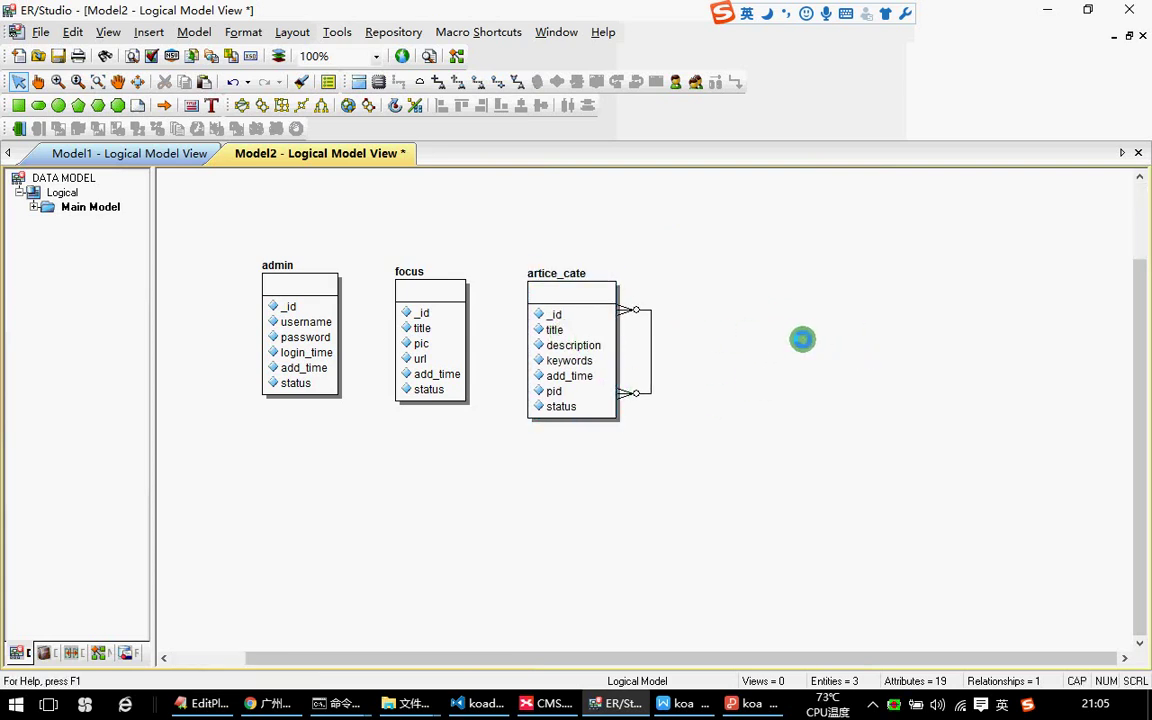
Place the pasted copy beside artice_cate and rename it article.
left_click(640, 447)
left_click_drag(640, 447, 771, 380)
left_click(913, 401)
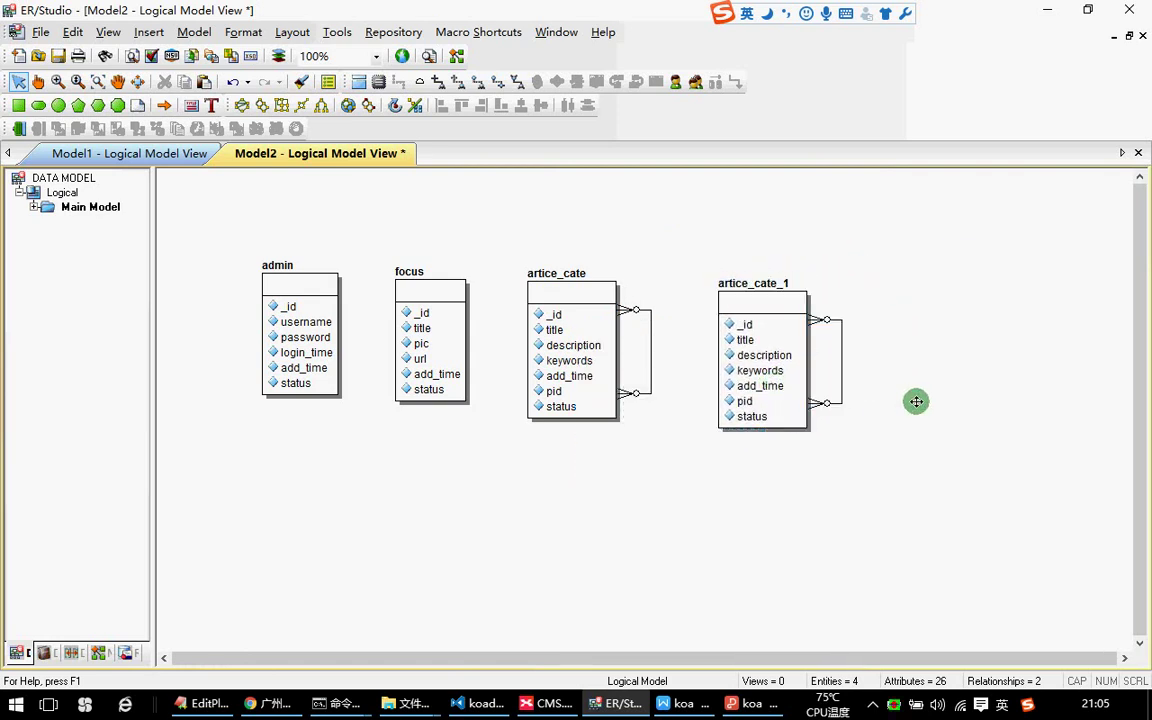
left_click(772, 354)
double_click(772, 354)
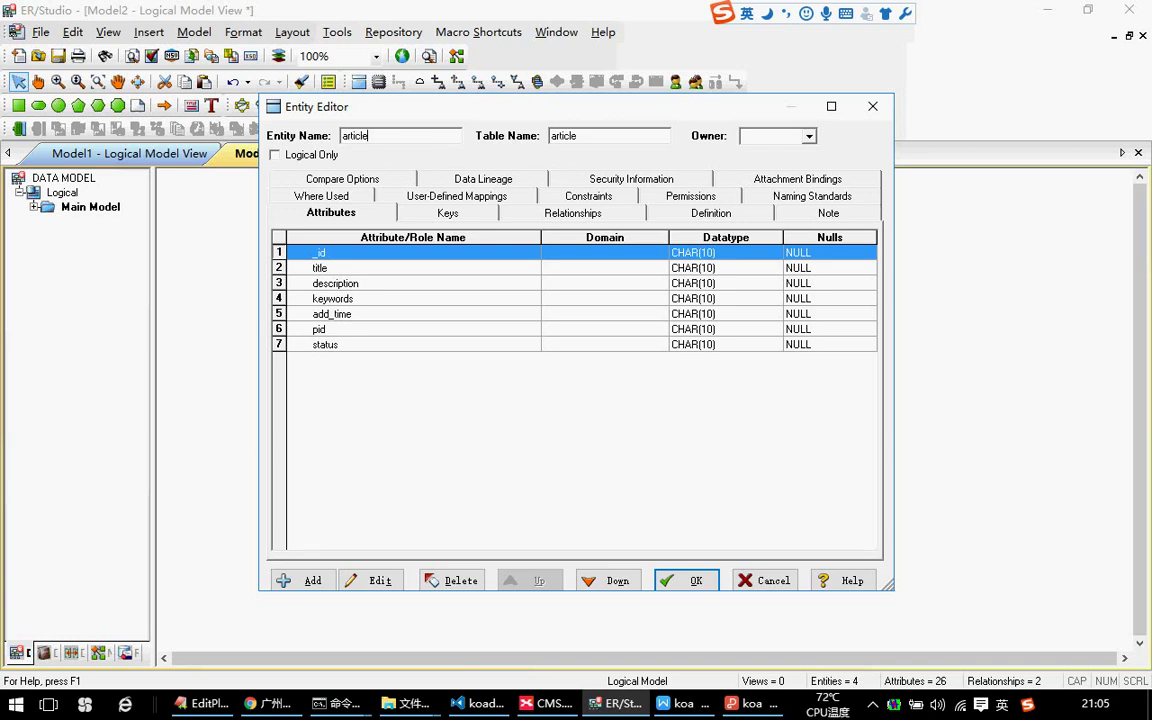
left_click(688, 581)
left_click_drag(748, 310, 724, 310)
Delete article's self-referencing relationship and reopen article for editing.
left_click(962, 350)
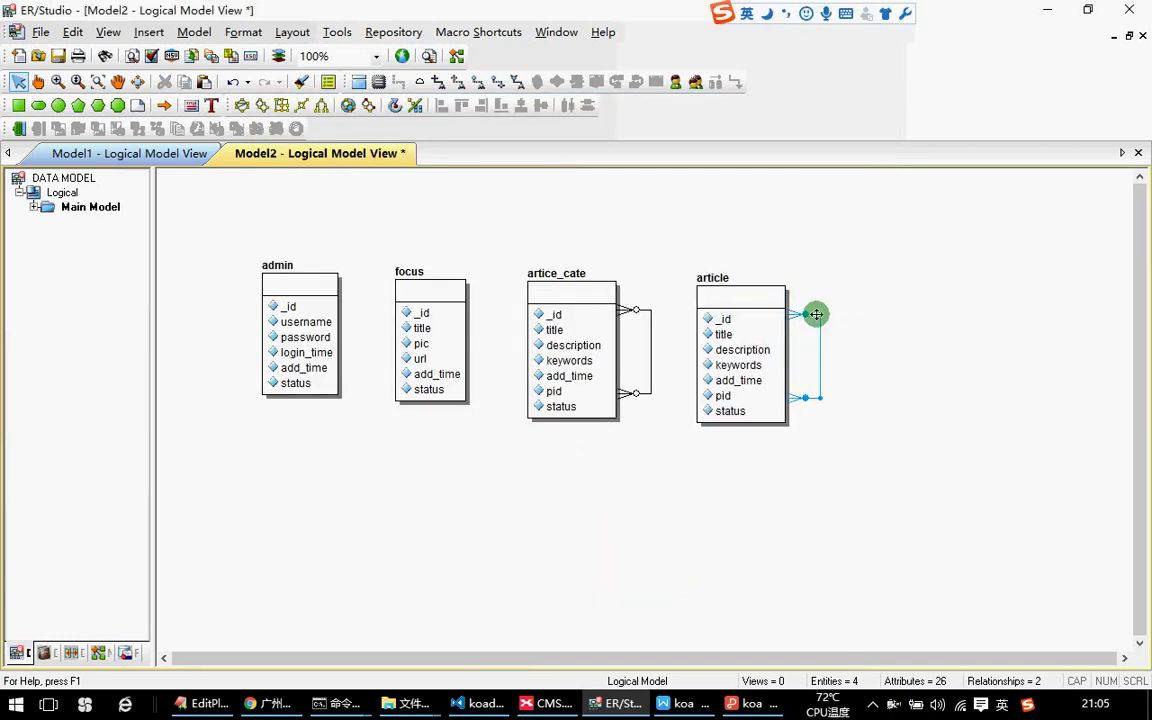
key("Delete")
left_click(635, 386)
left_click(737, 373)
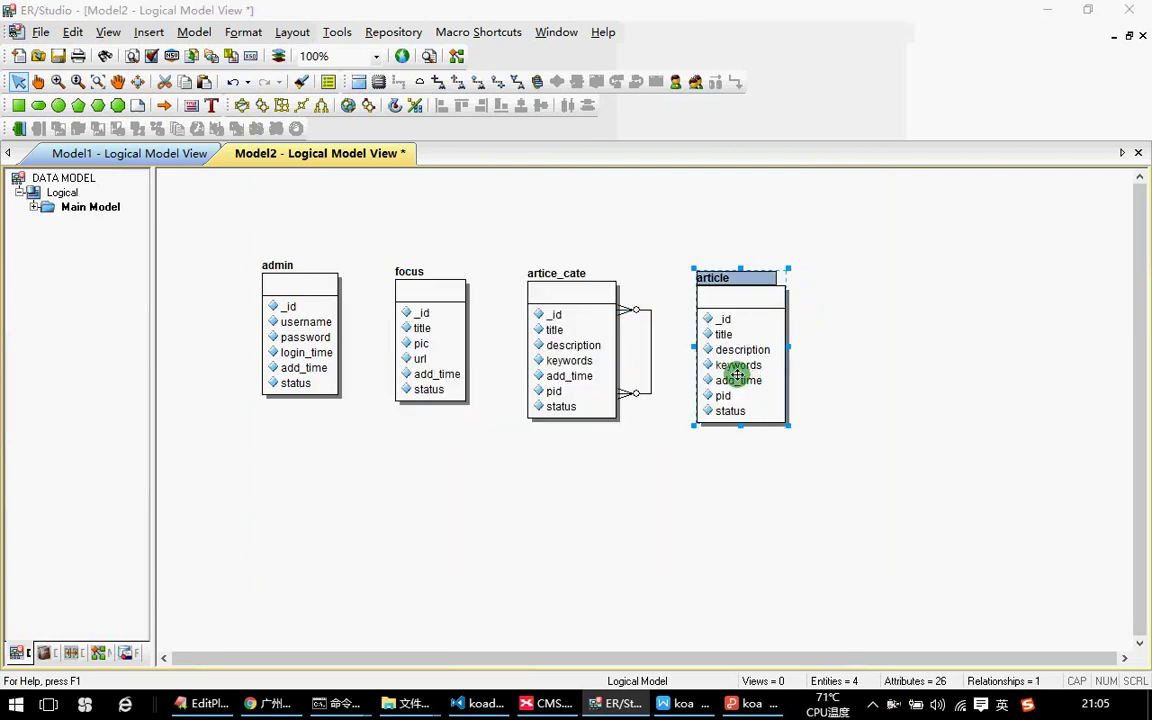
double_click(737, 373)
Add content and author attributes after keywords, ordering author before content.
left_click(320, 267)
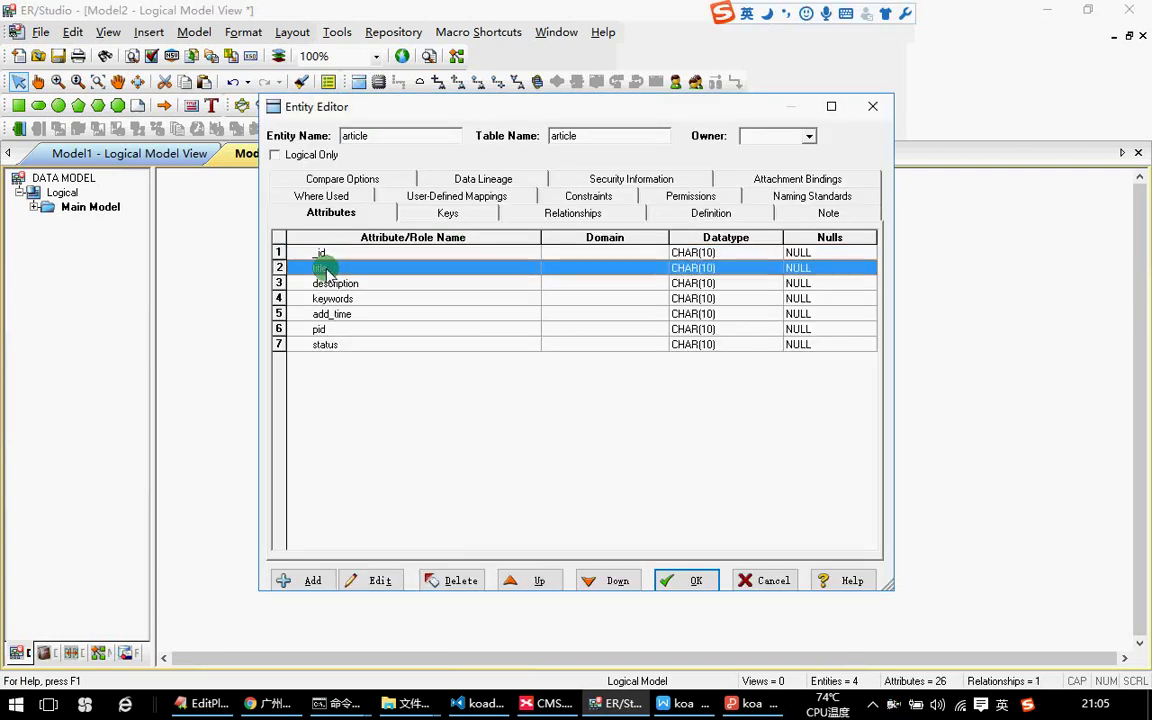
left_click(333, 285)
left_click(318, 266)
left_click(335, 285)
left_click(328, 300)
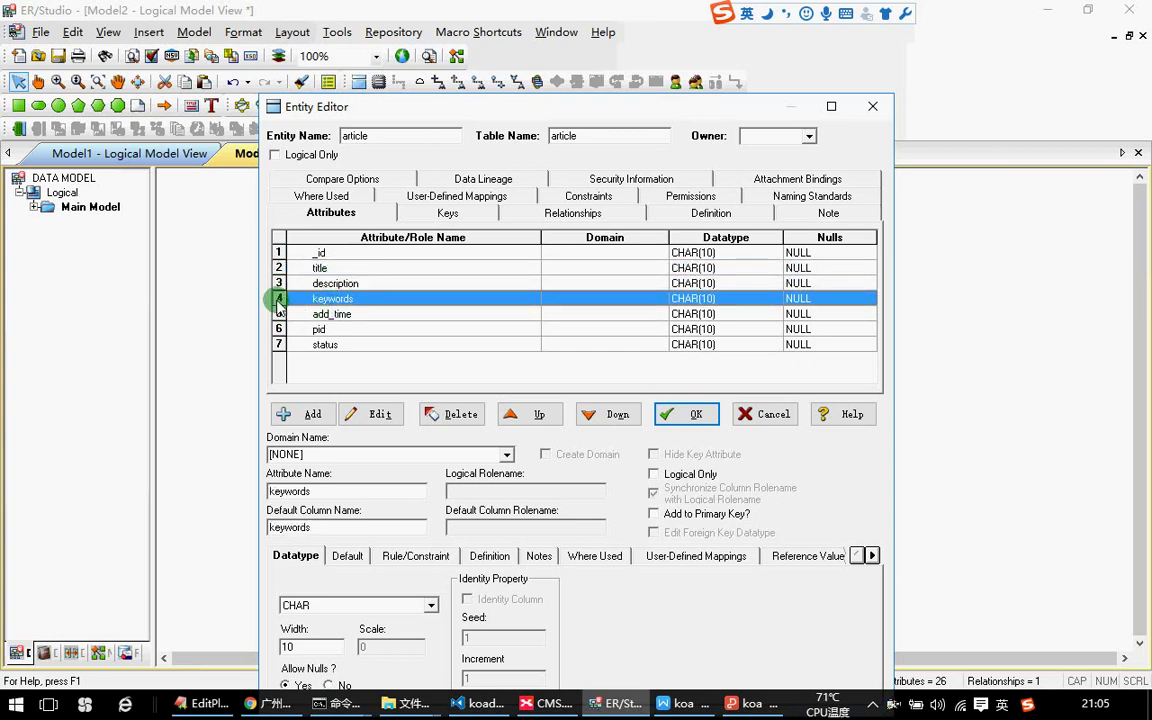
left_click(308, 415)
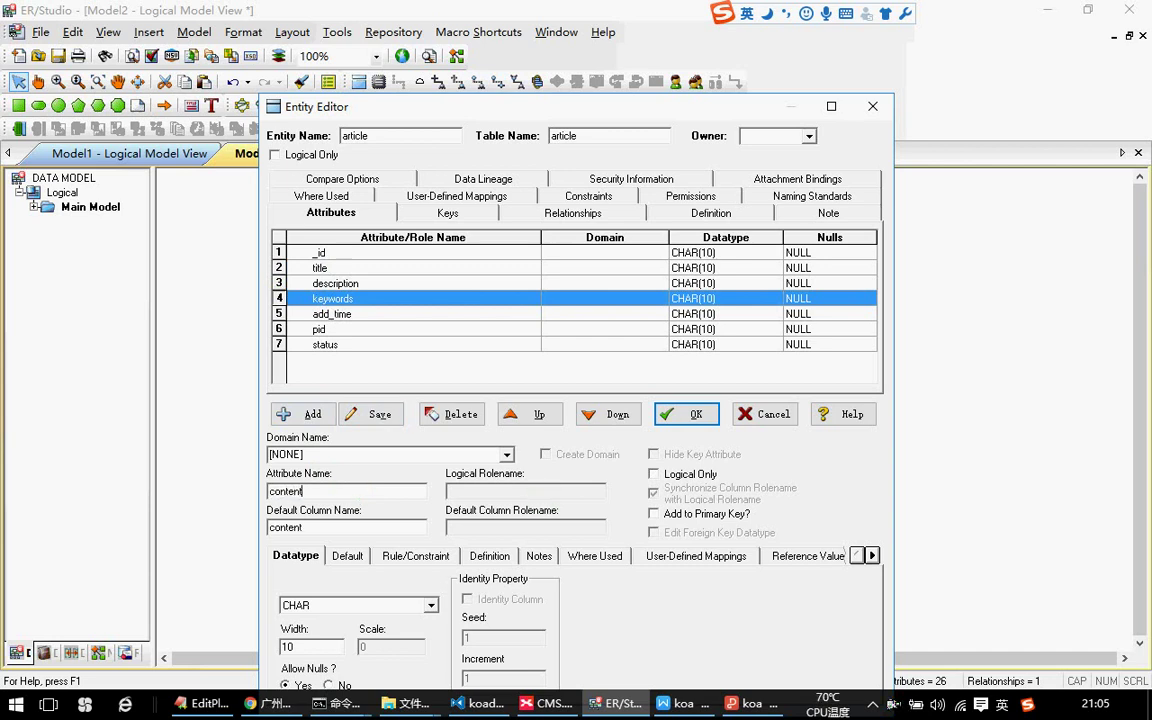
left_click(371, 414)
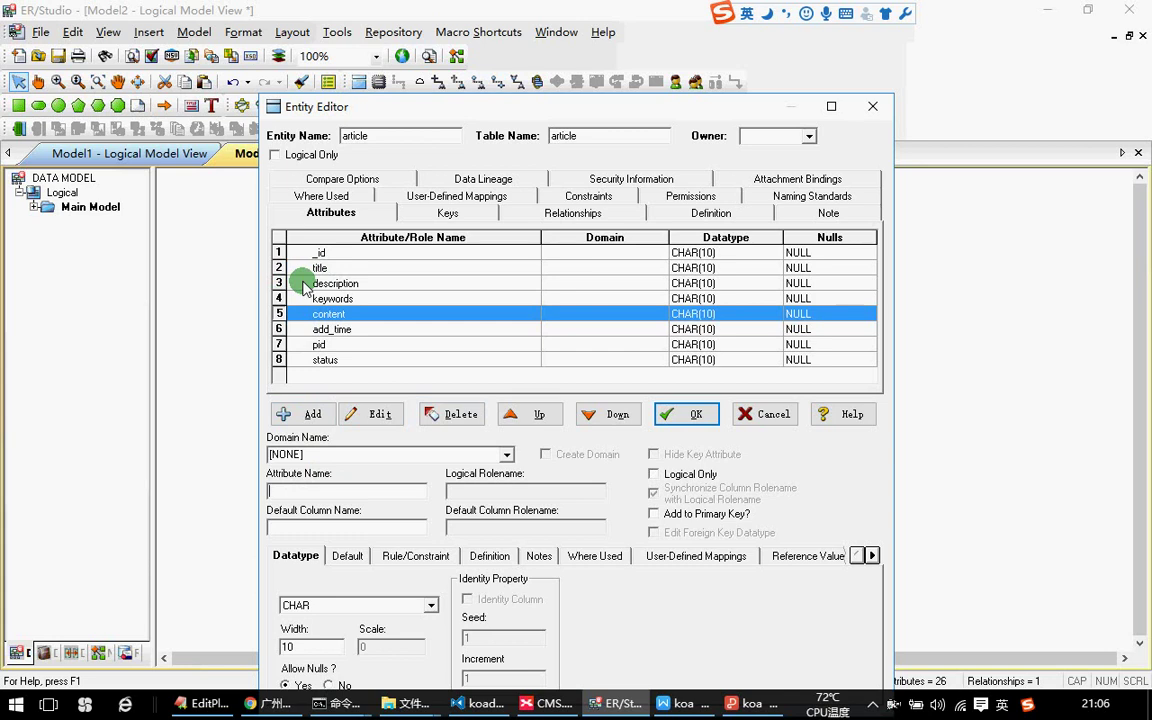
left_click(337, 492)
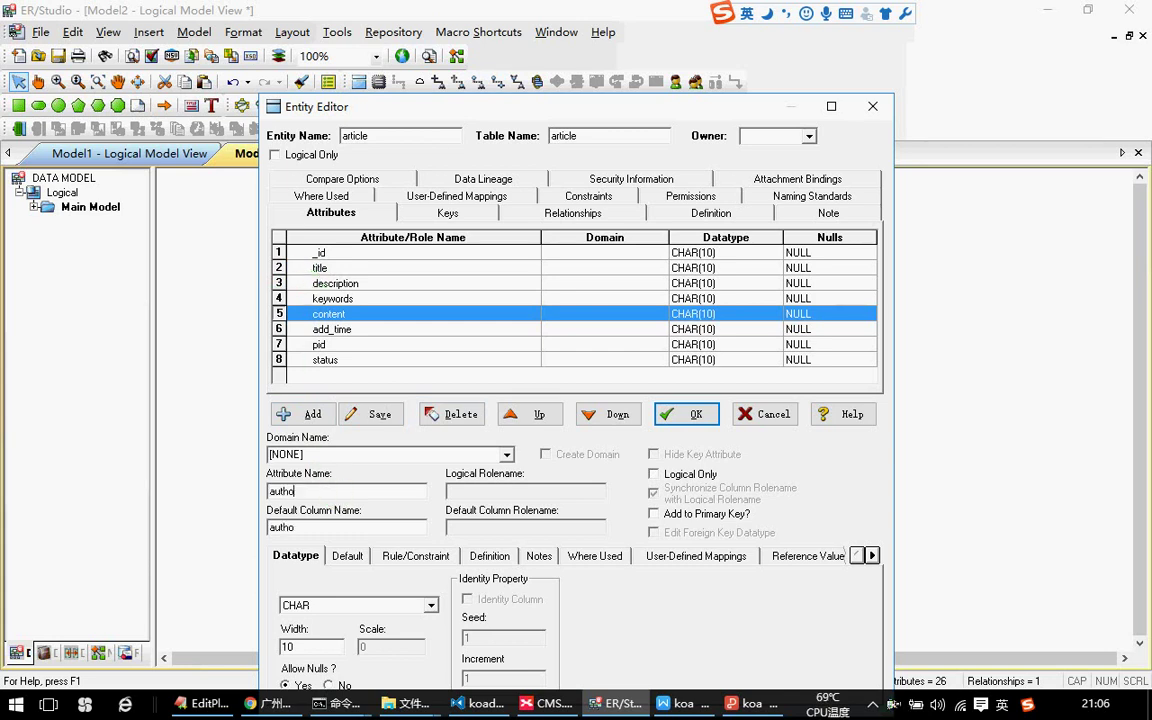
left_click(296, 412)
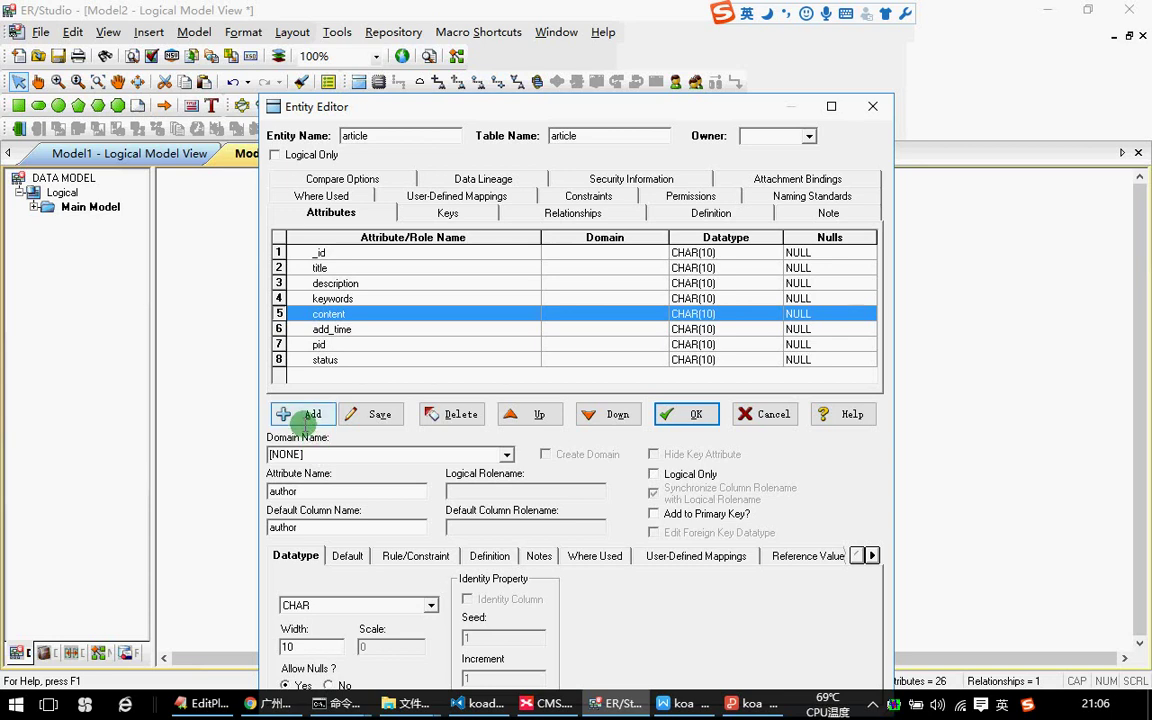
left_click(335, 314)
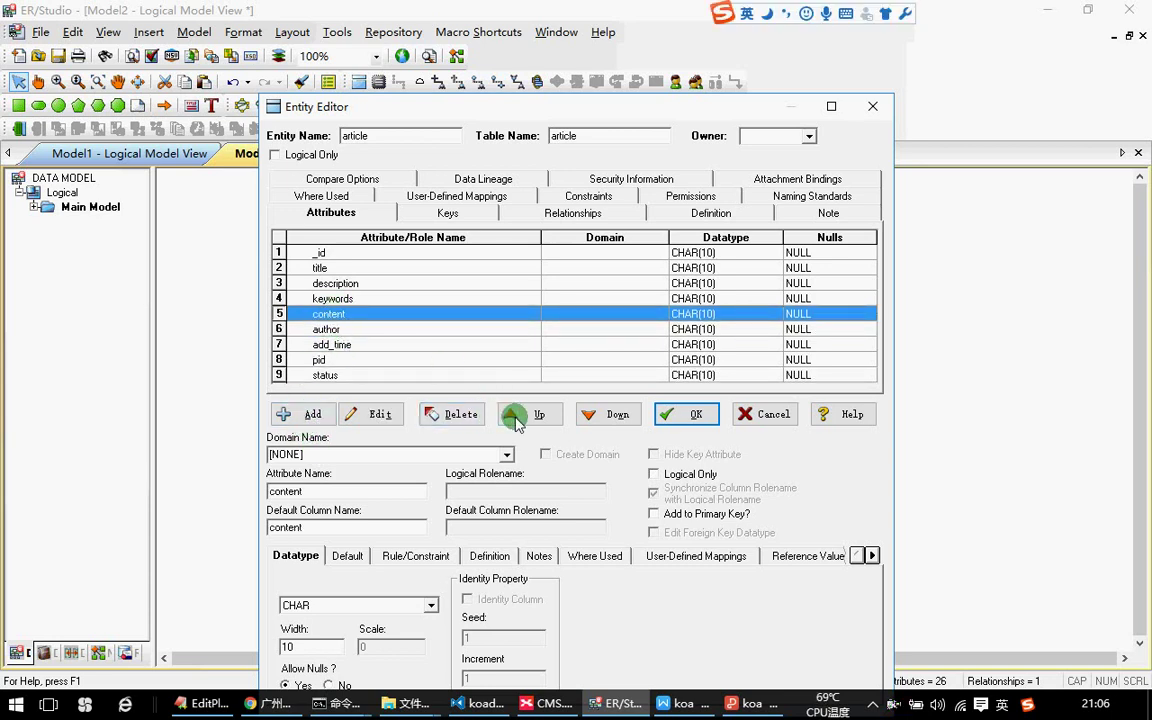
left_click(590, 412)
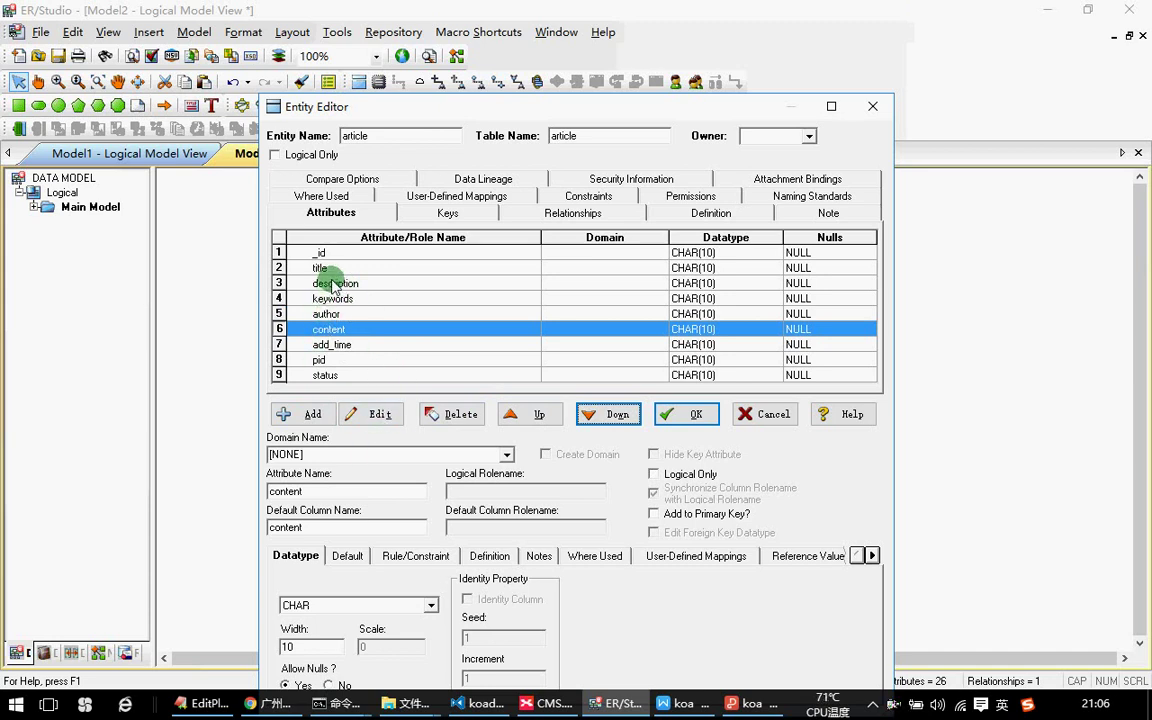
Add a cid attribute moved up after _id, confirm, then bring Chrome forward.
left_click(300, 412)
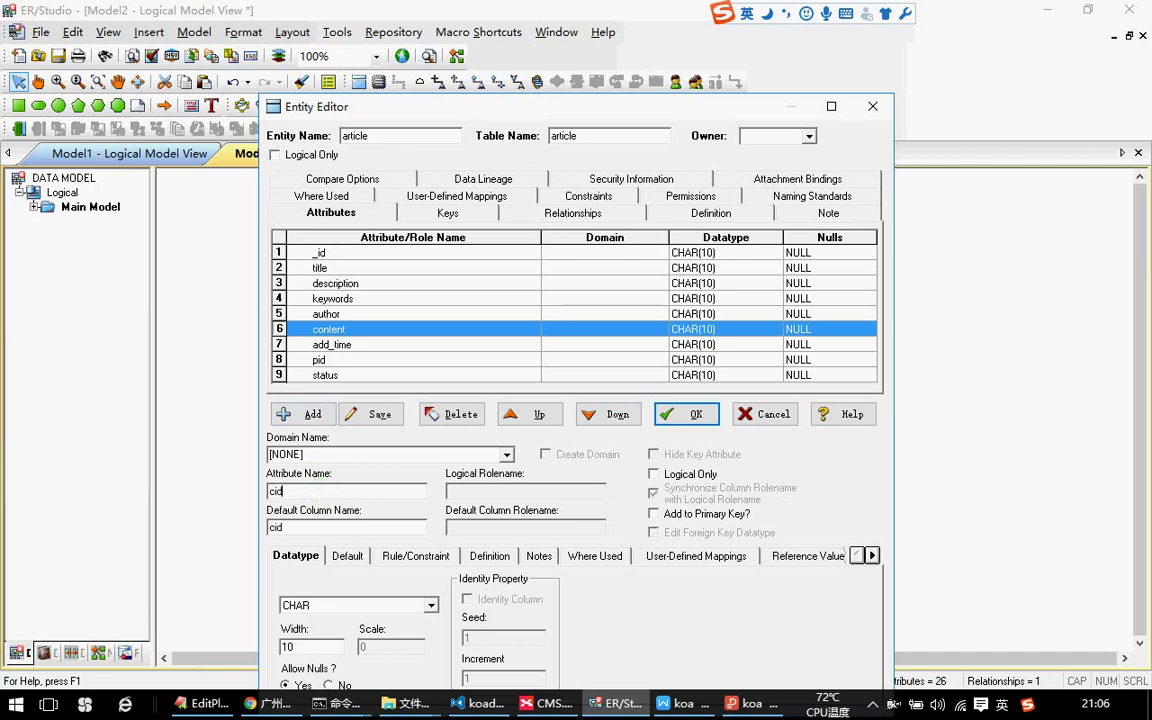
left_click(303, 412)
left_click(532, 413)
left_click(532, 413)
left_click(532, 413)
left_click(532, 413)
left_click(690, 413)
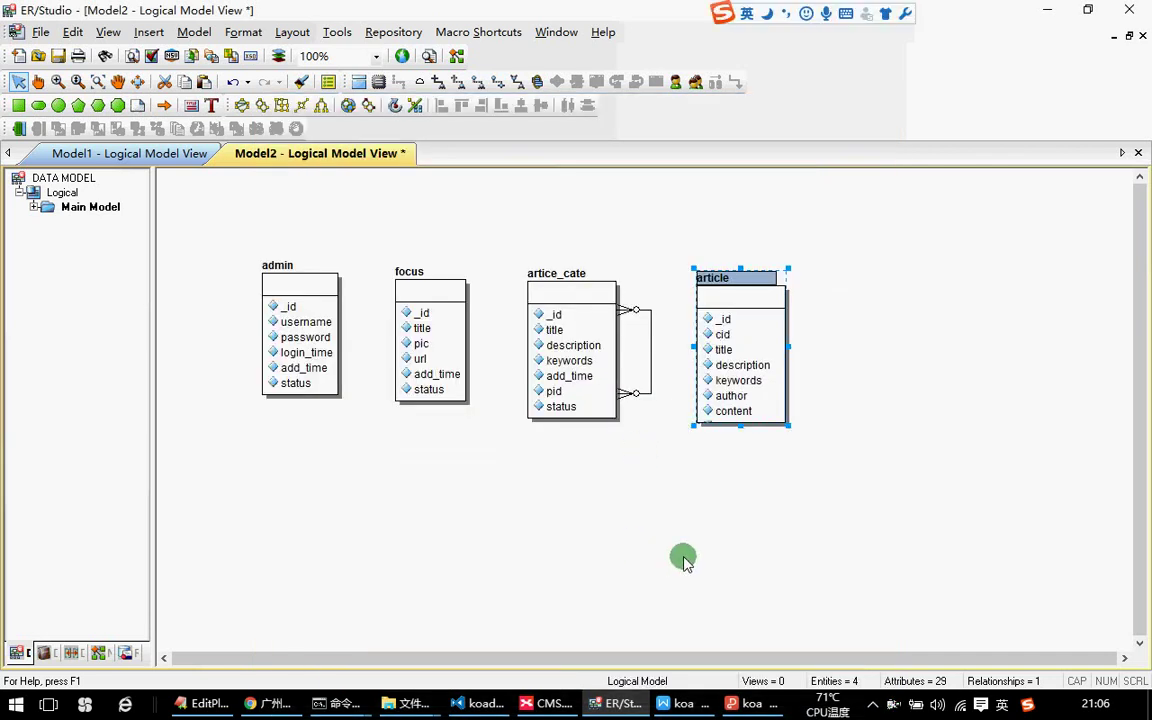
left_click_drag(731, 383, 766, 390)
left_click(864, 380)
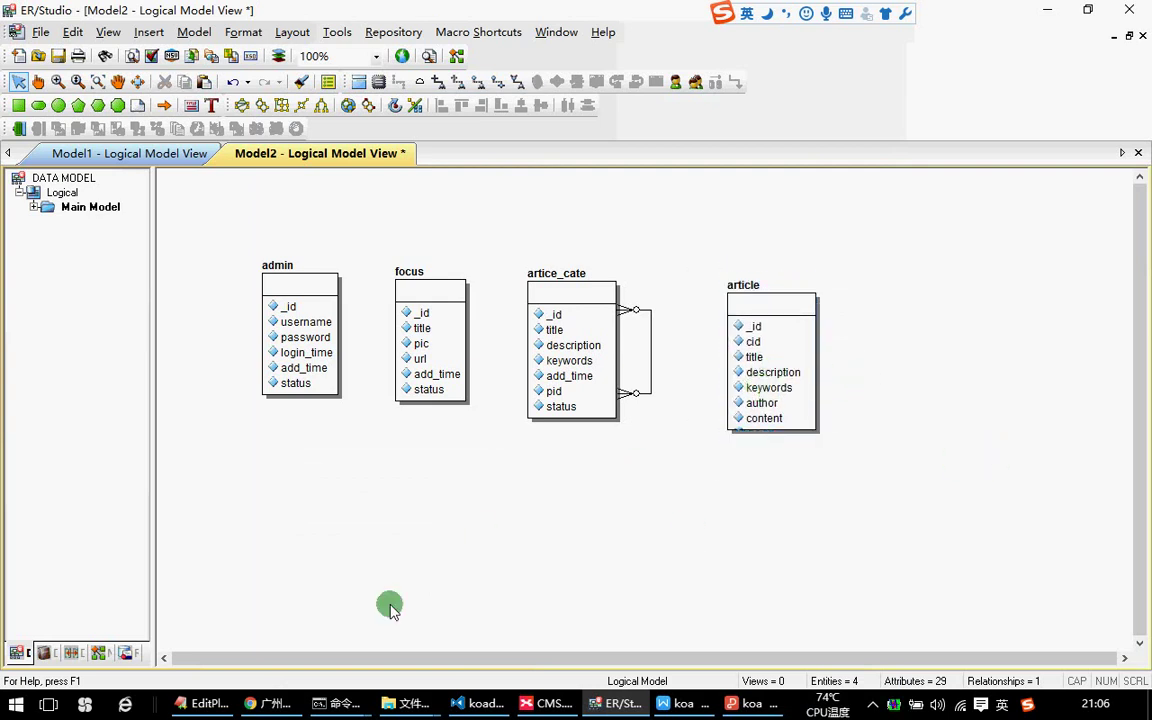
left_click(288, 702)
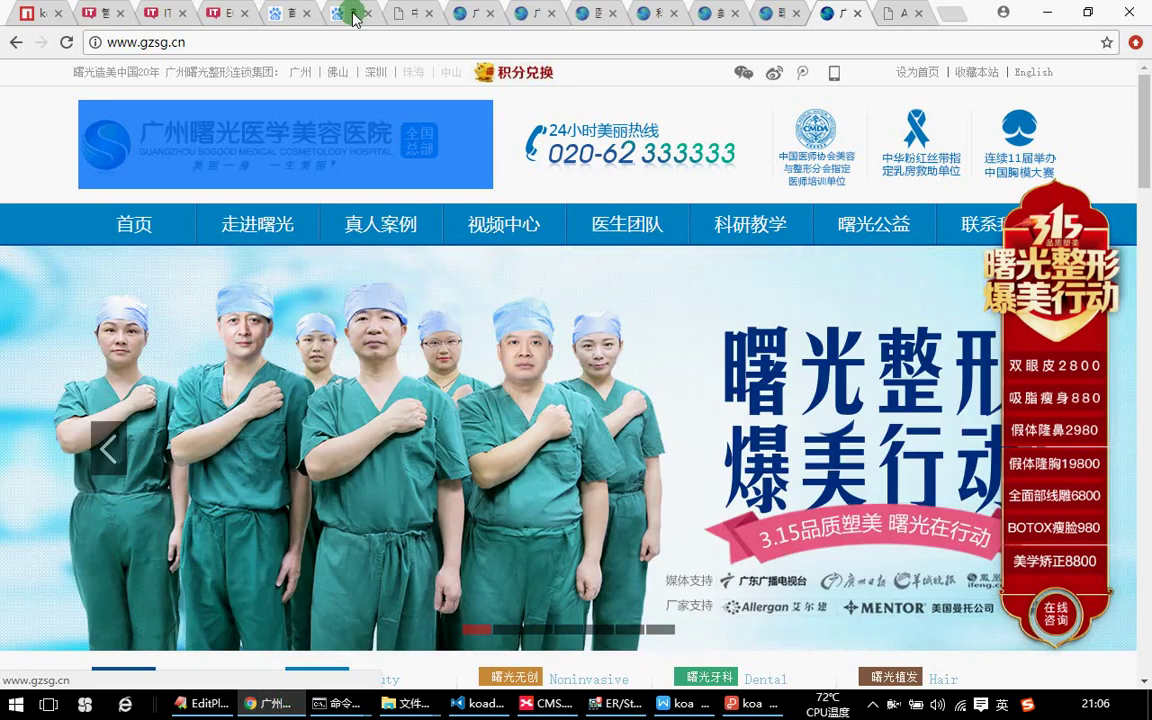
Switch to the baijia.baidu.com tab in Chrome and browse the page.
left_click(470, 13)
left_click(410, 13)
left_click(343, 12)
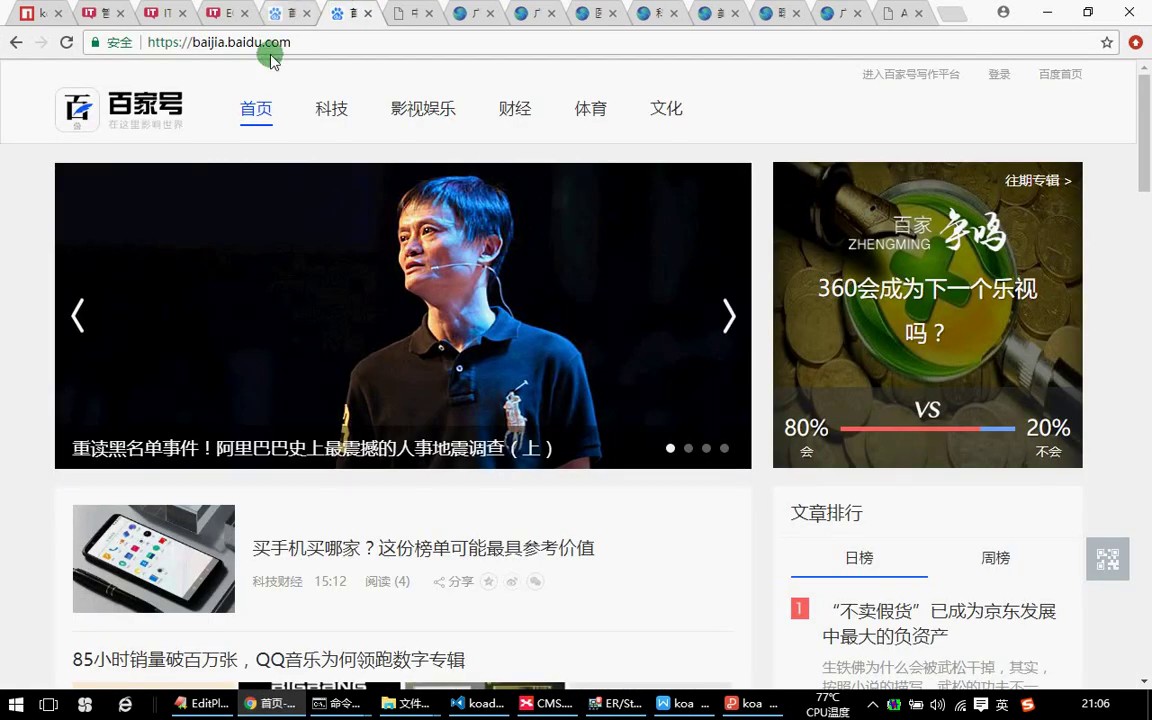
scroll(363, 478, "down", 3)
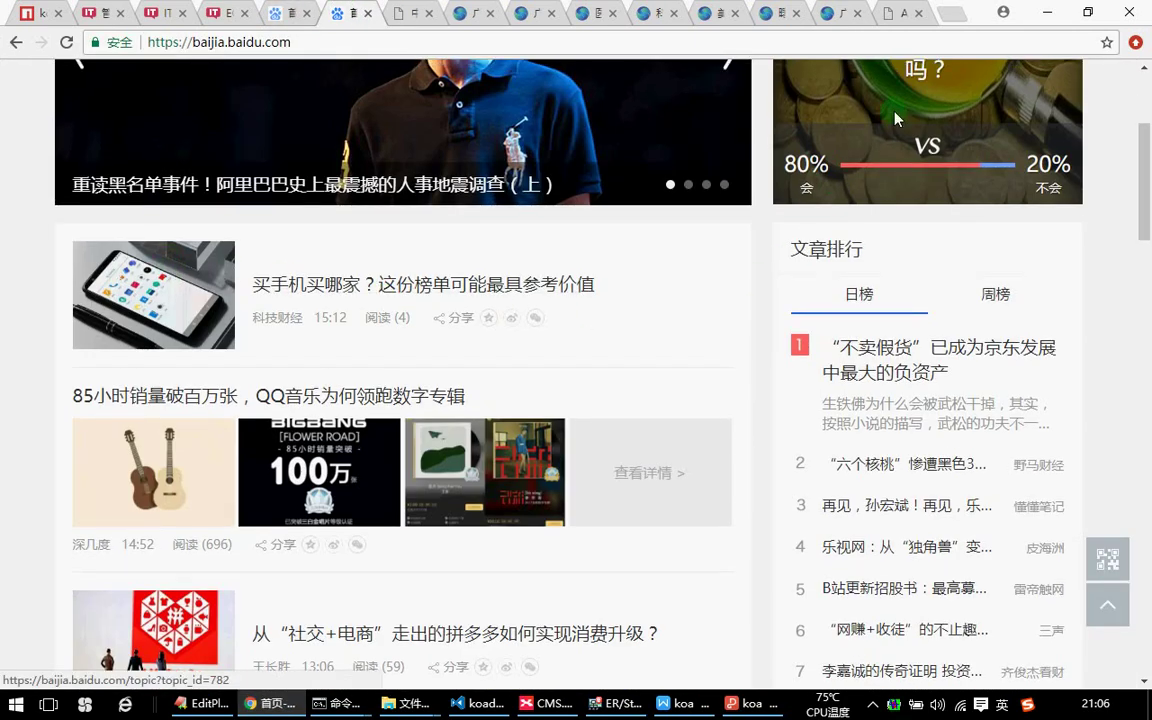
scroll(894, 118, "up", 1)
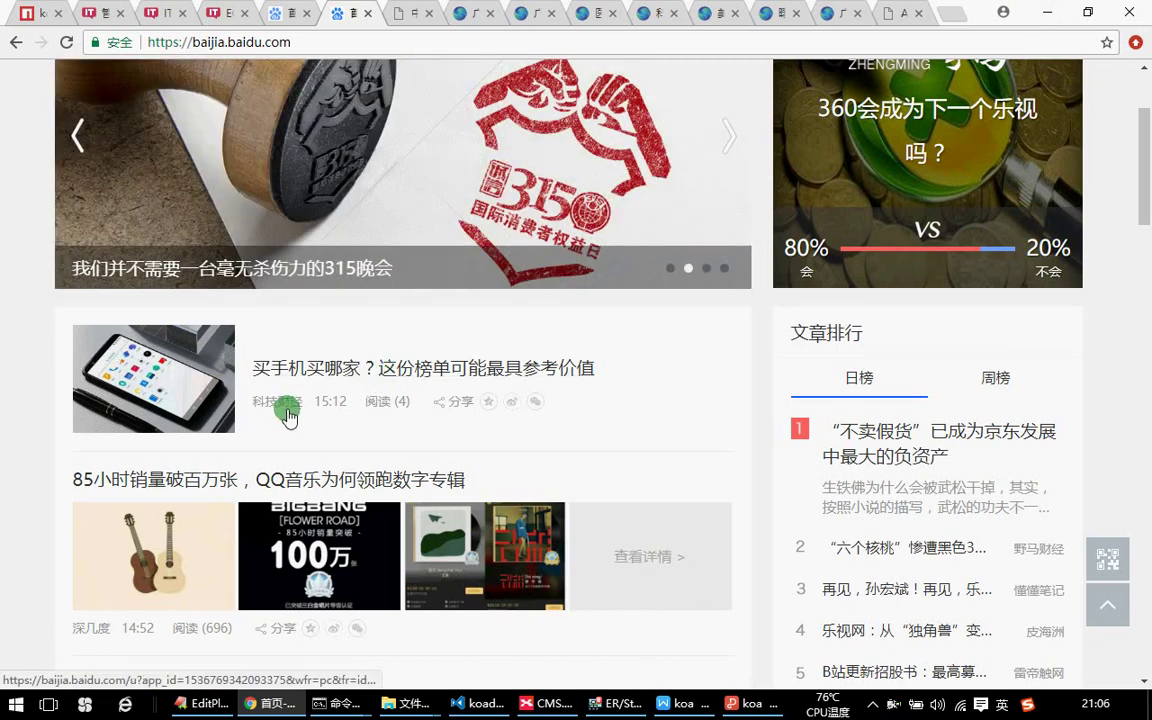
Read the article 买手机买哪家？这份榜单可能最具参考价值, then return to ER/Studio.
left_click(411, 369)
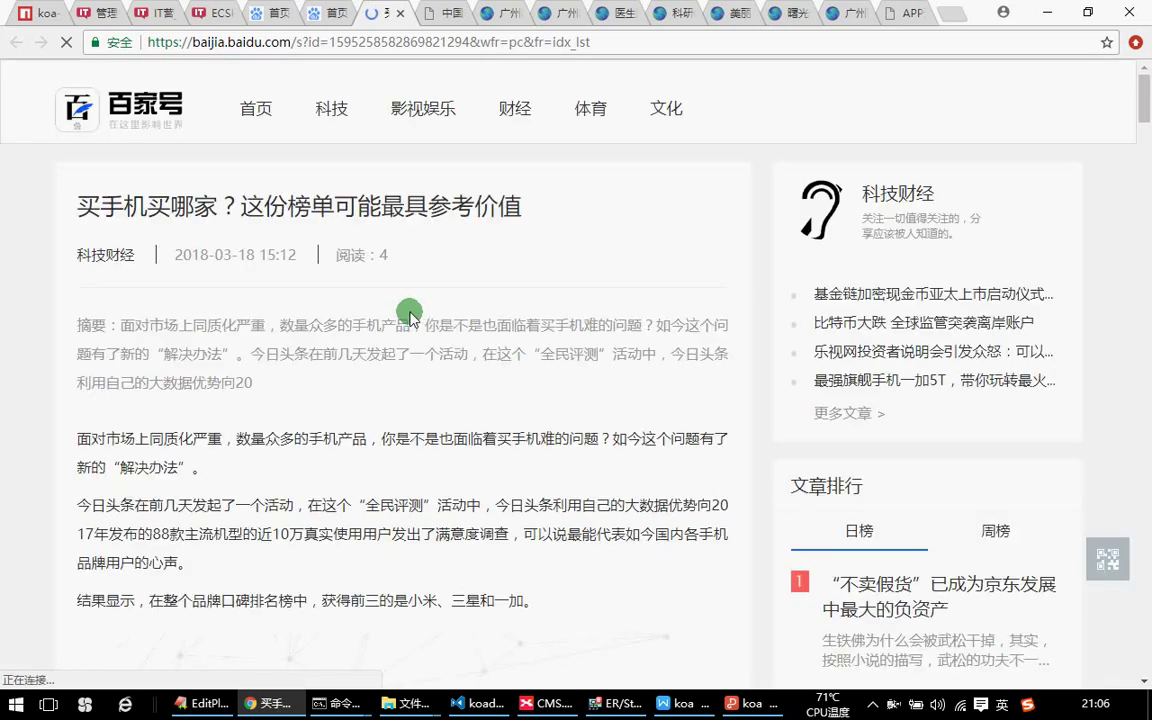
double_click(223, 254)
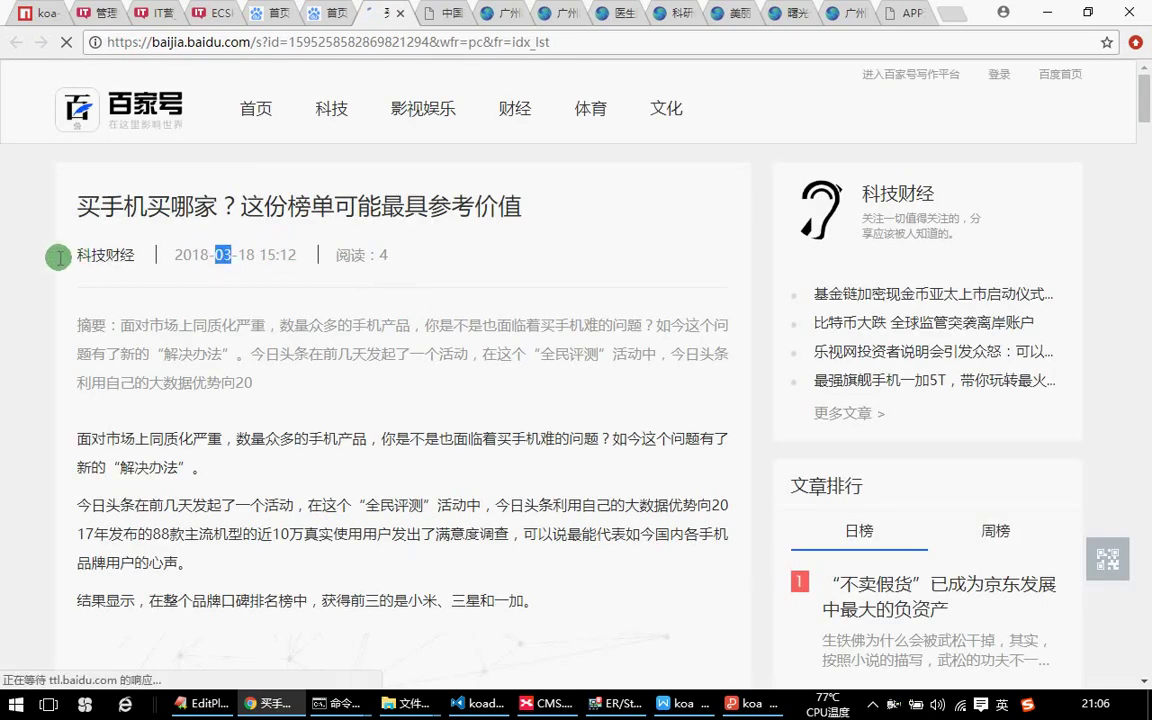
left_click_drag(193, 256, 290, 254)
left_click(398, 257)
scroll(620, 170, "down", 1)
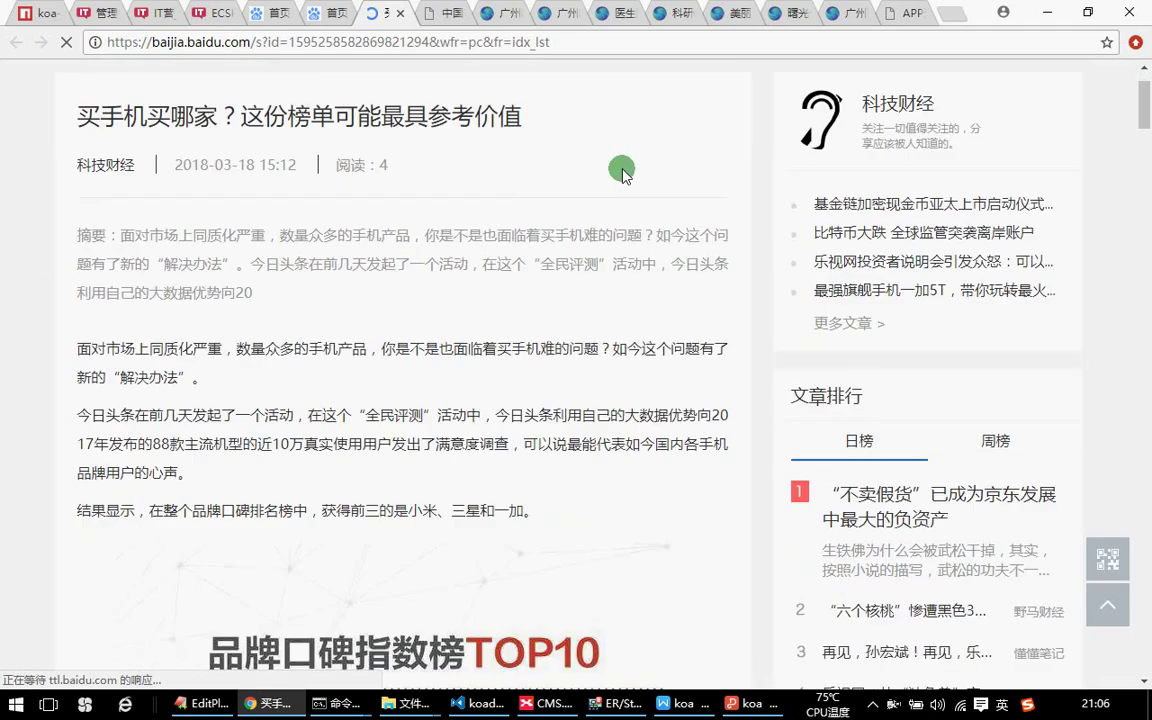
scroll(450, 330, "down", 5)
left_click(1044, 14)
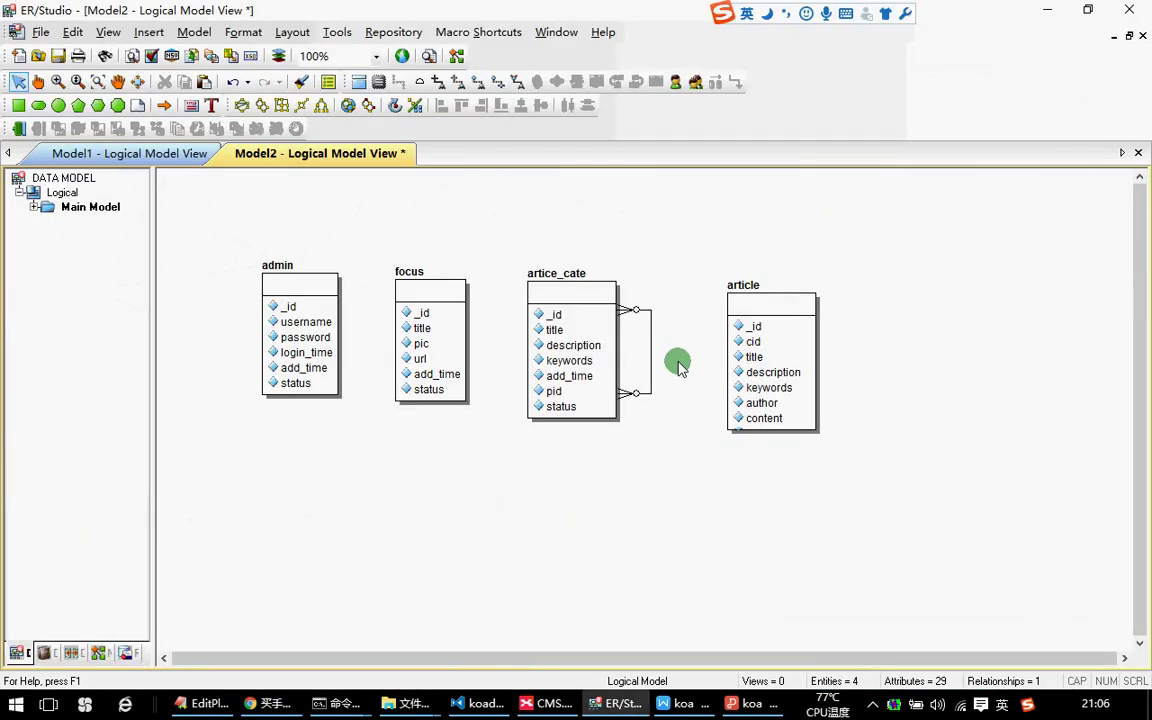
Open the article entity's attributes and delete pid, confirming the removal.
left_click(757, 350)
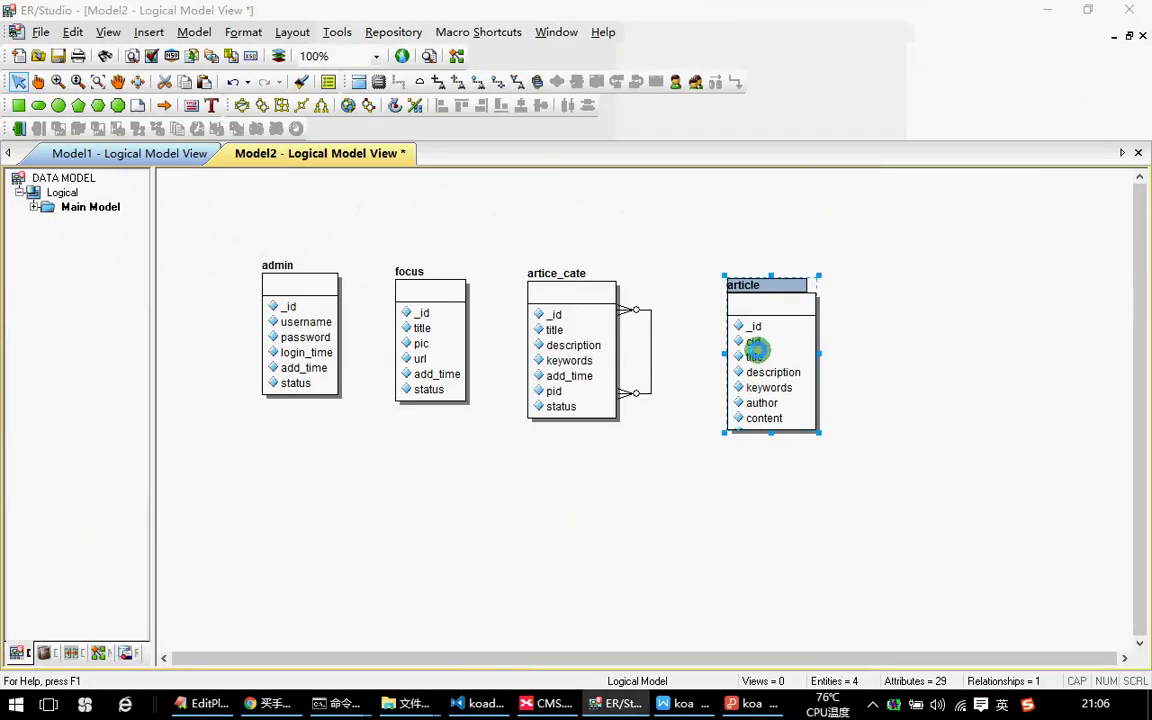
double_click(755, 349)
left_click(334, 284)
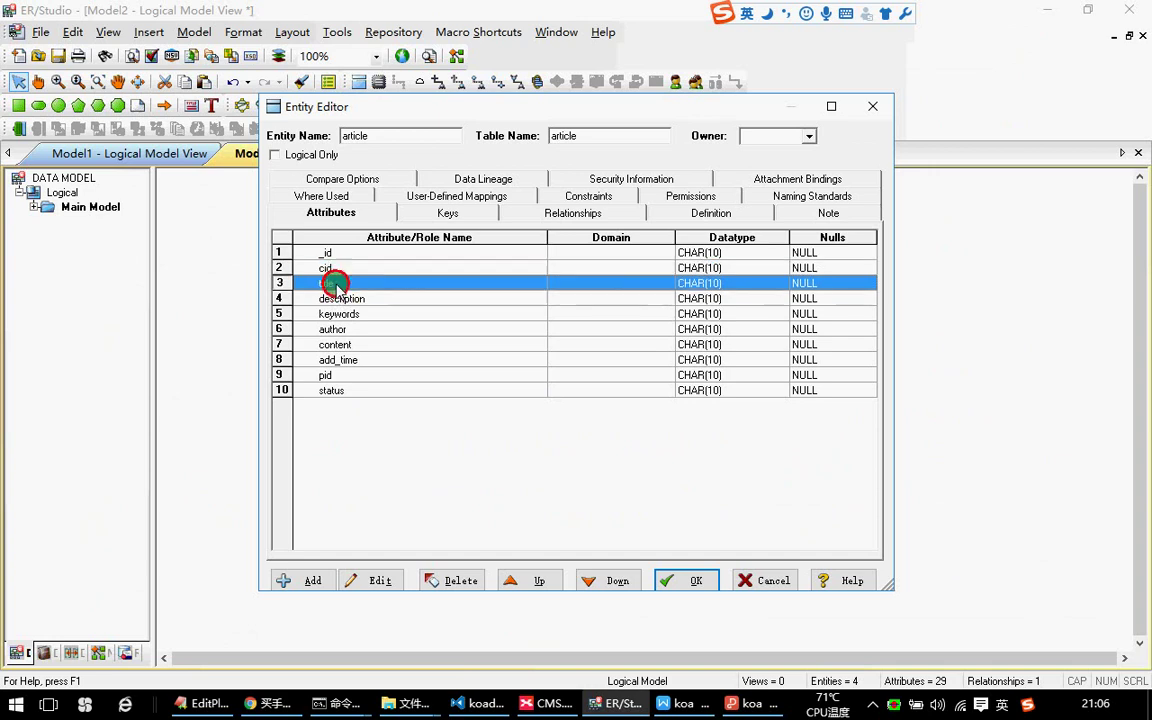
left_click(340, 299)
left_click(338, 314)
left_click(336, 329)
left_click(336, 345)
left_click(343, 361)
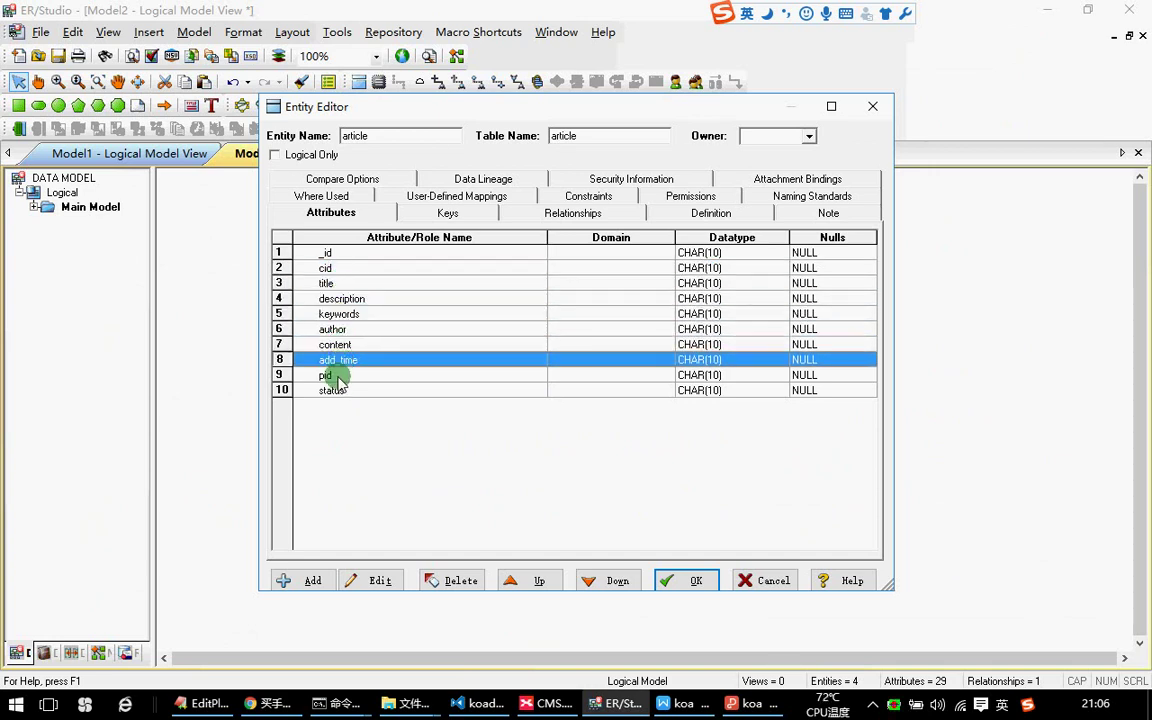
left_click(335, 376)
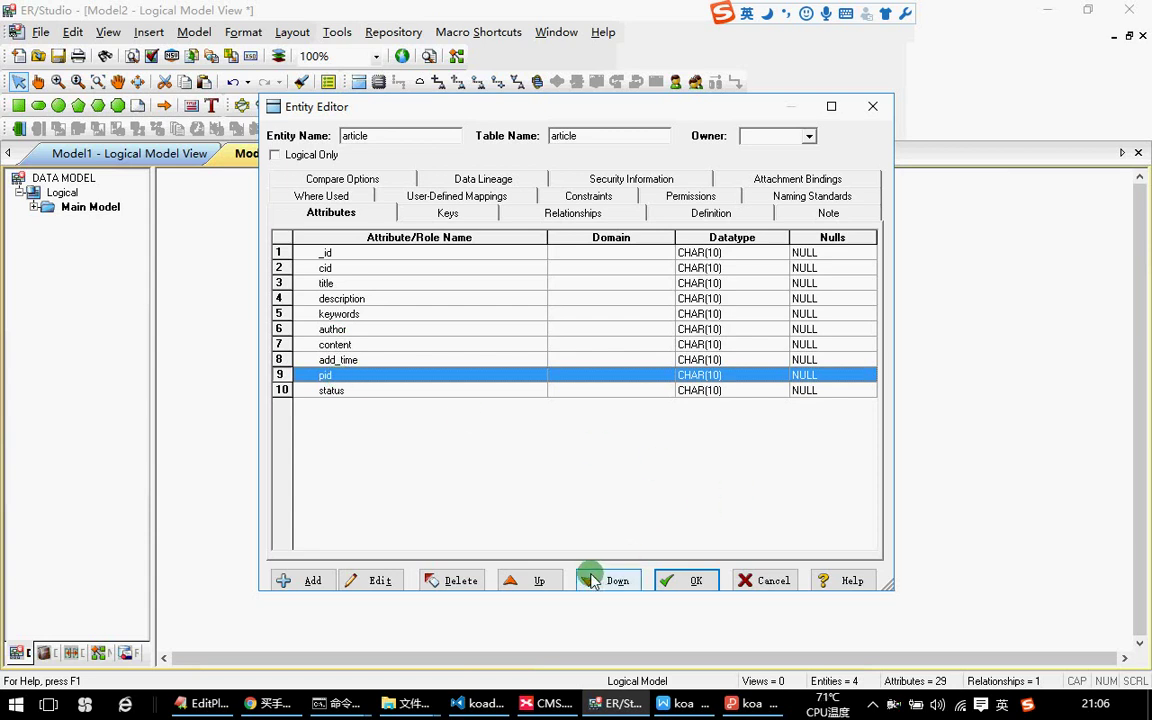
left_click(447, 580)
left_click(585, 395)
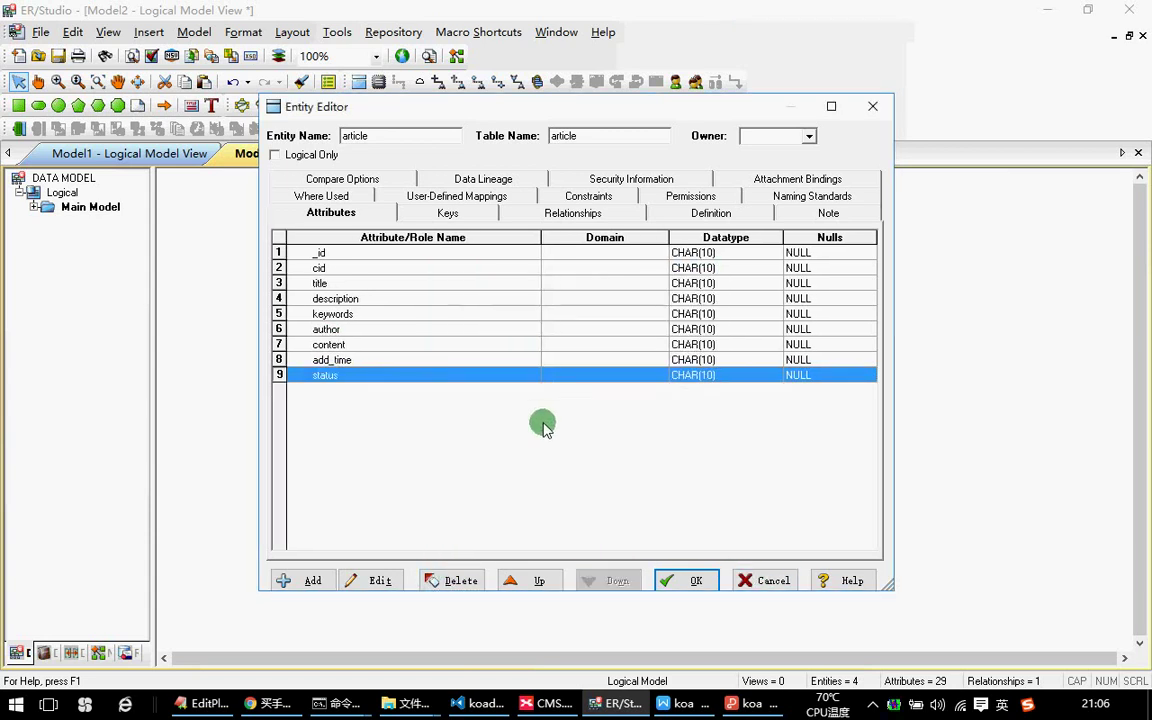
Add a count attribute after add_time and nudge the article box slightly left.
left_click(279, 361)
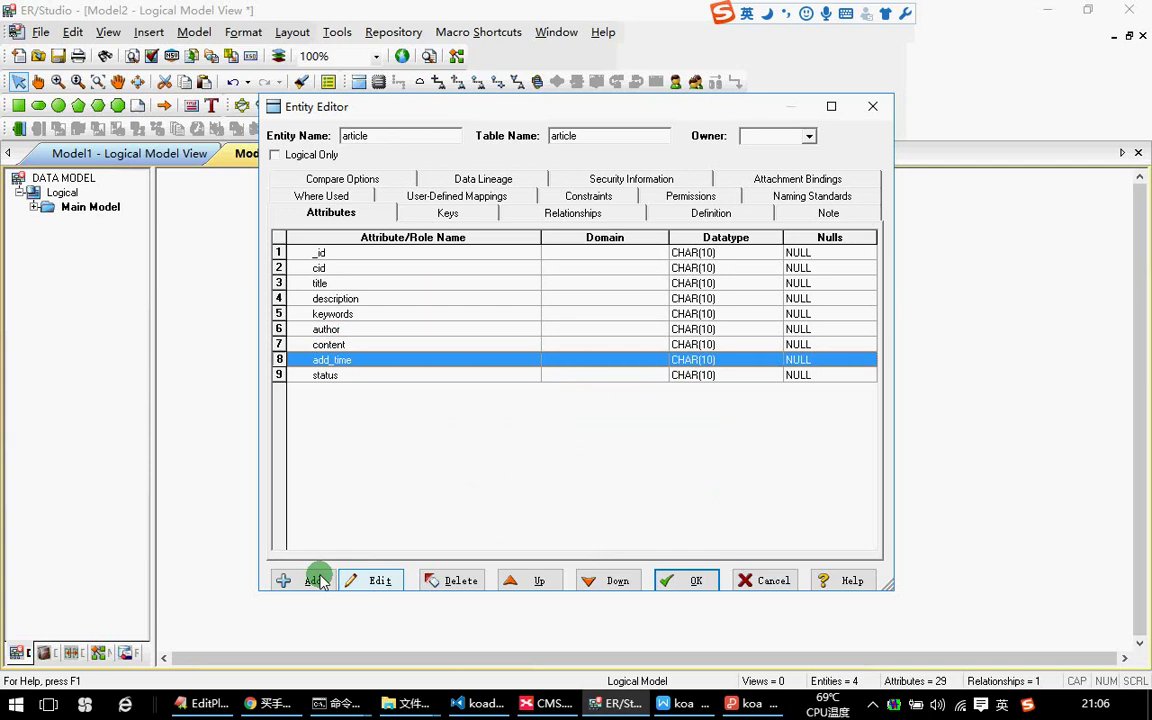
left_click(300, 580)
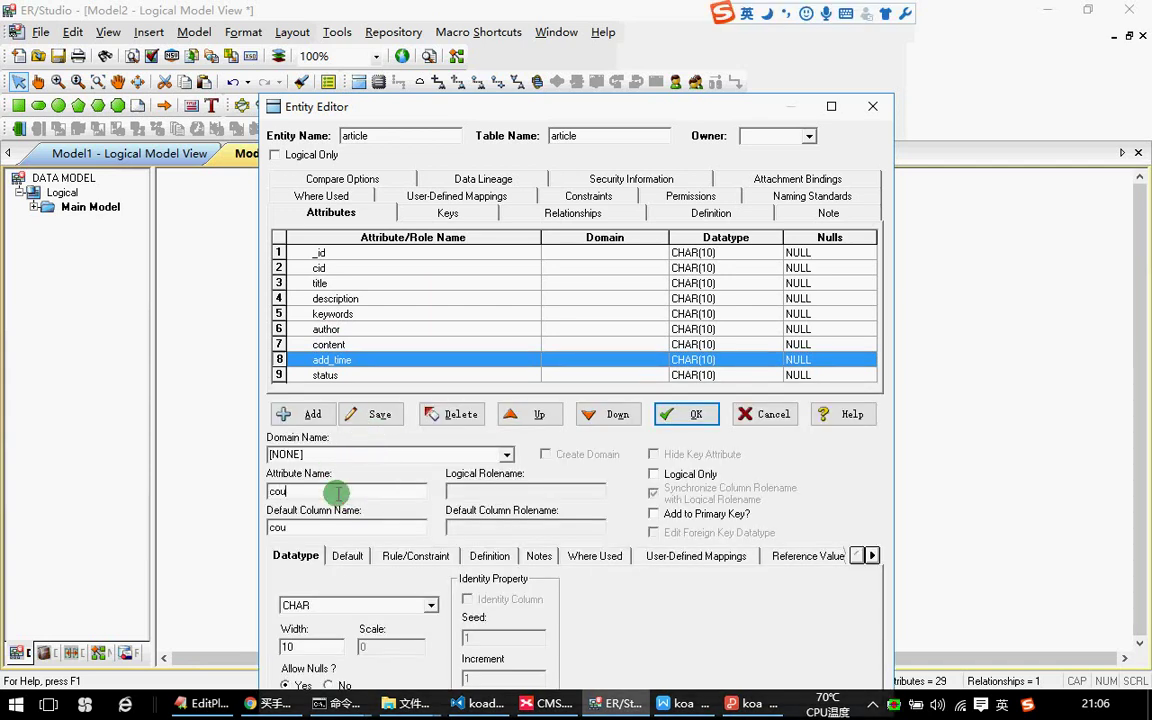
left_click(300, 414)
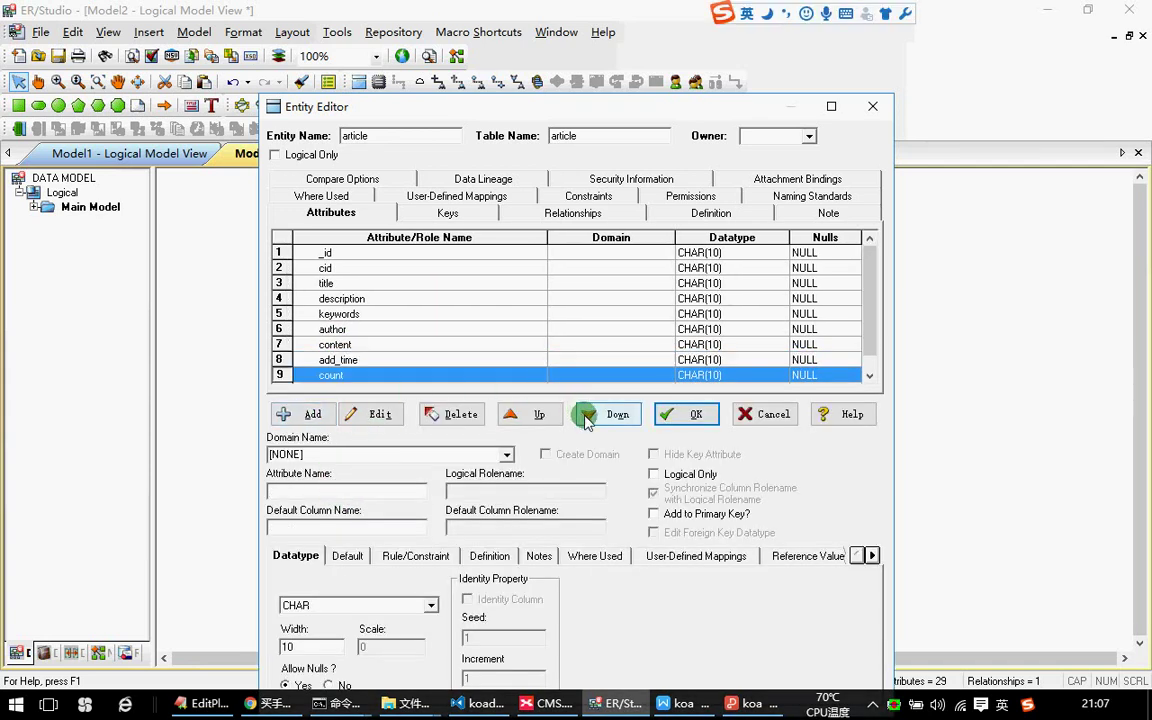
left_click(686, 414)
left_click_drag(783, 410, 746, 388)
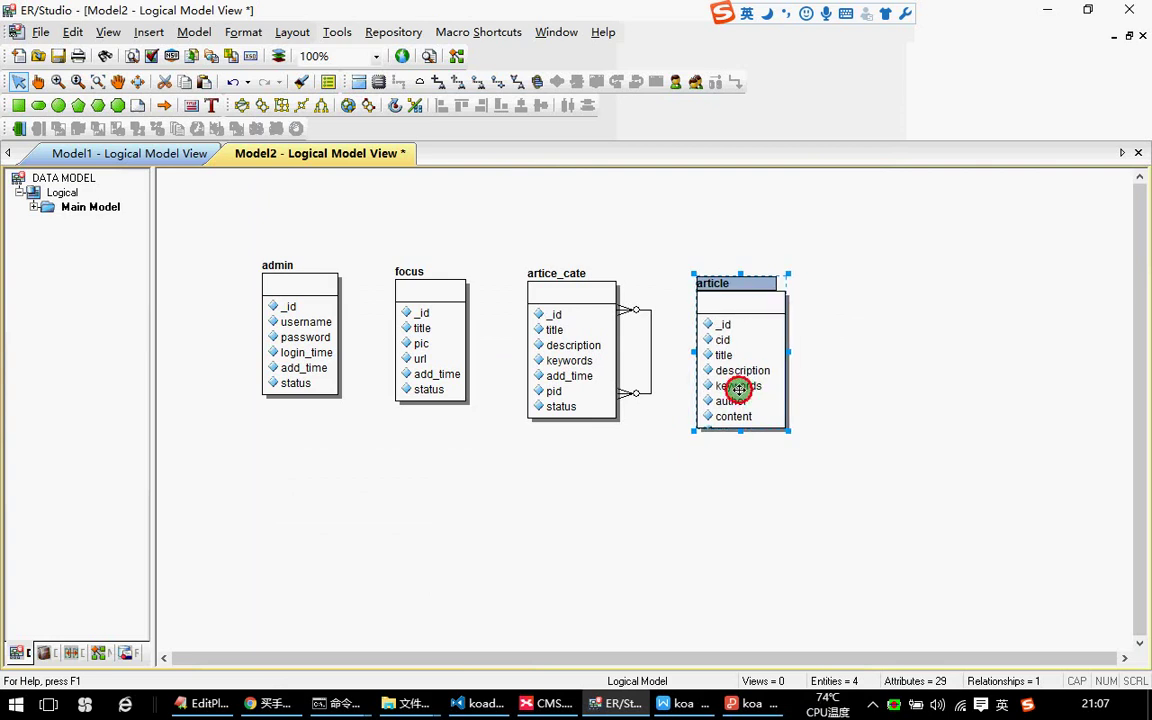
Reopen and close the article entity's editor, checking its attributes down to status.
double_click(728, 388)
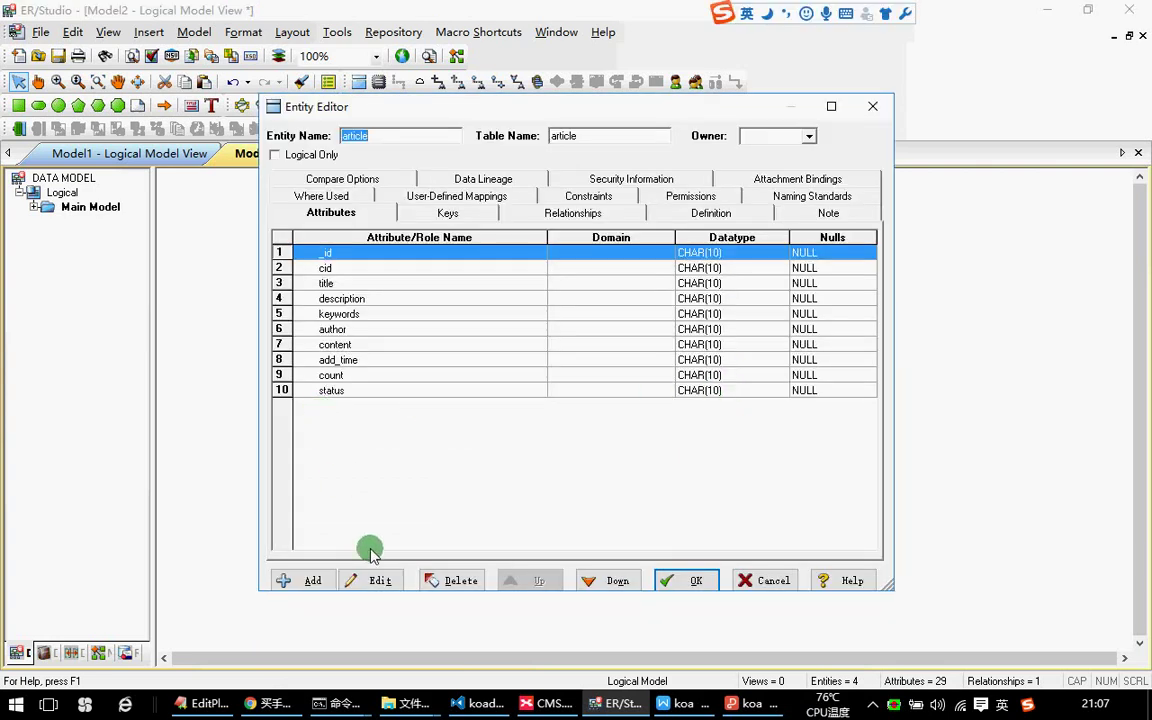
left_click(331, 389)
left_click(686, 586)
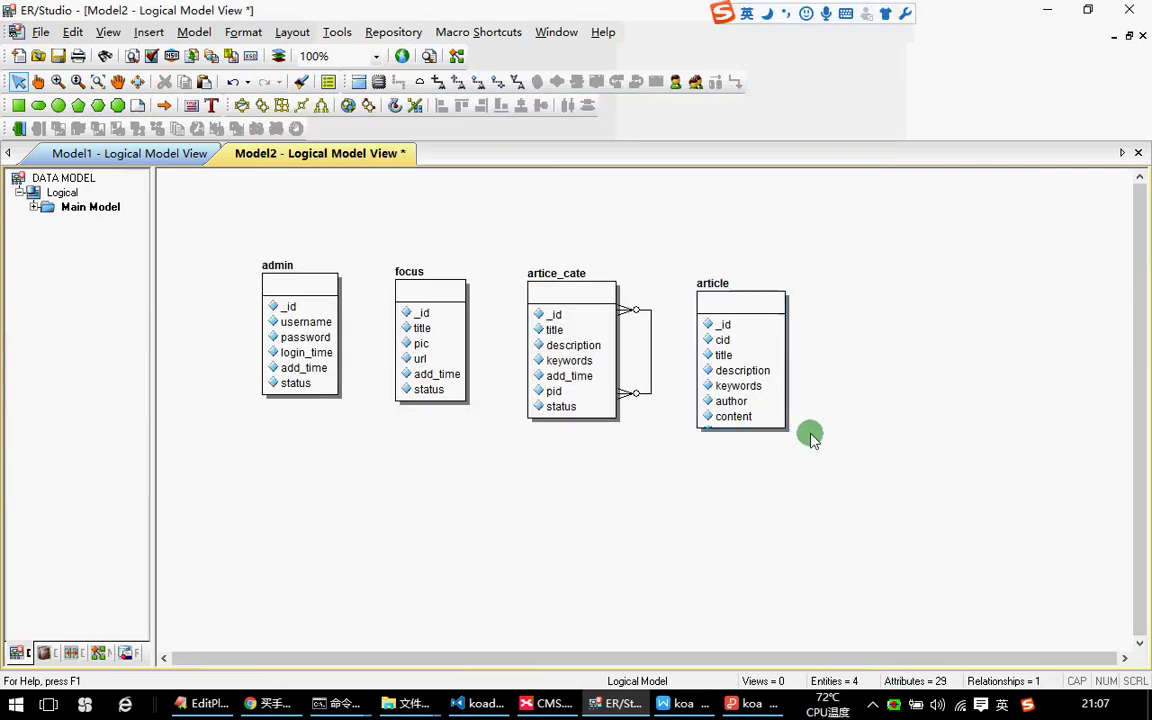
left_click(740, 386)
double_click(719, 383)
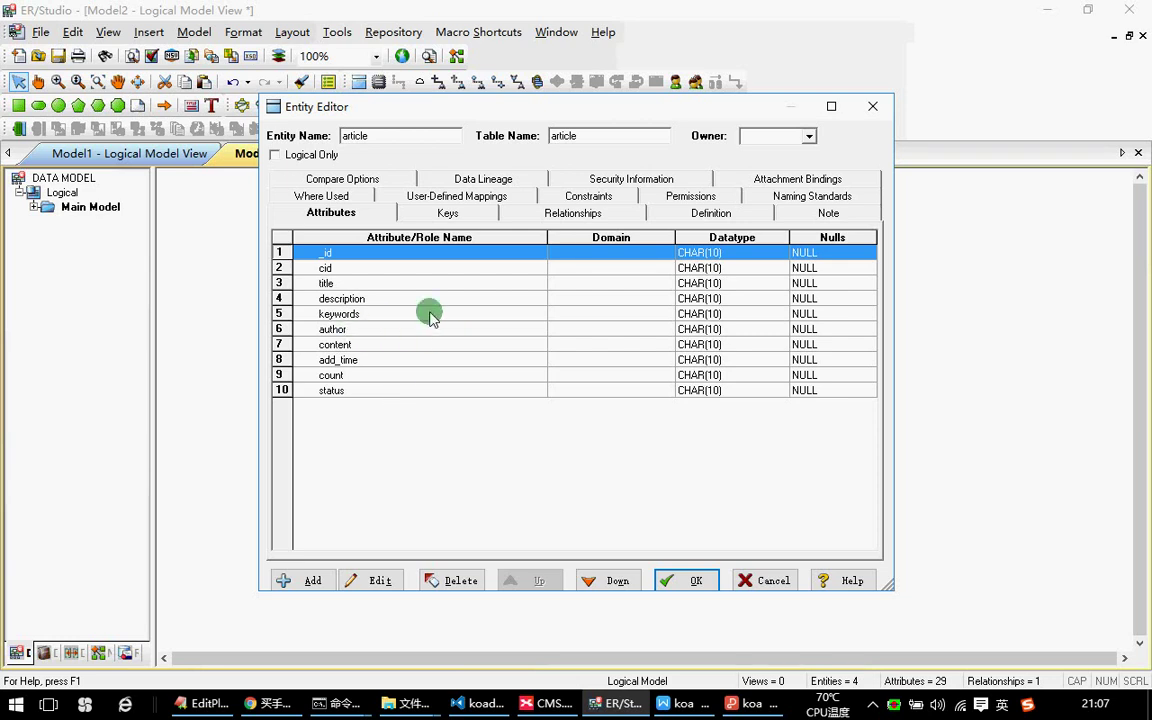
left_click(688, 578)
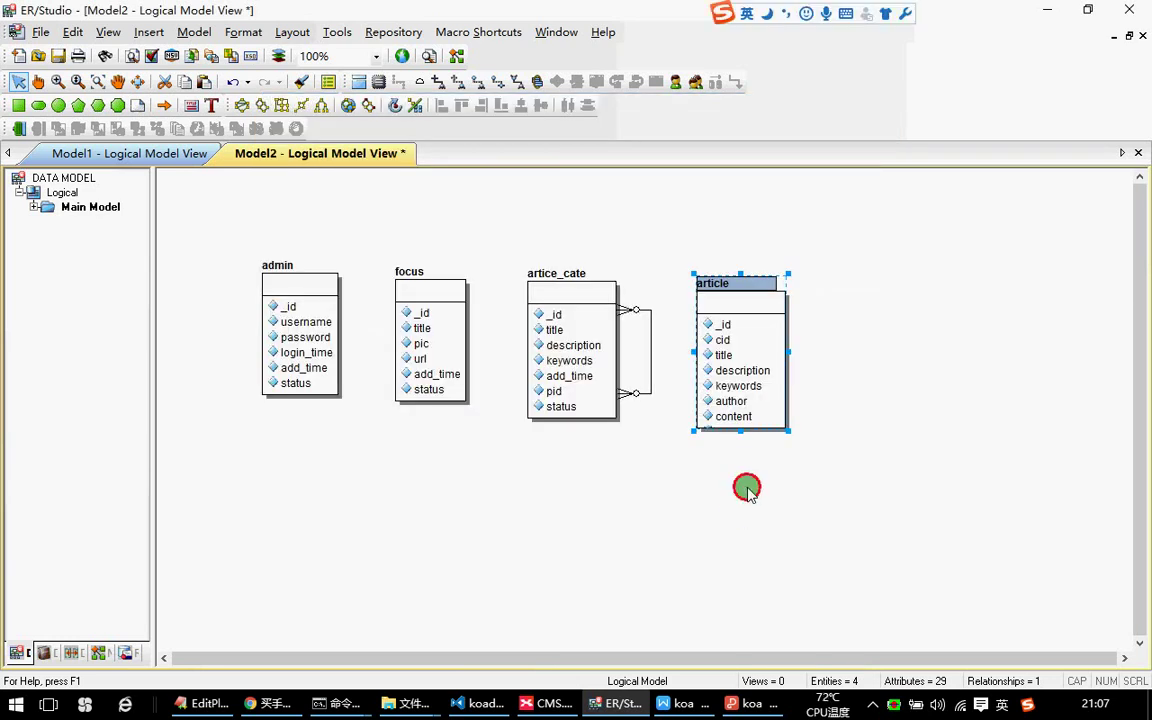
left_click(723, 357)
double_click(720, 352)
left_click(793, 110)
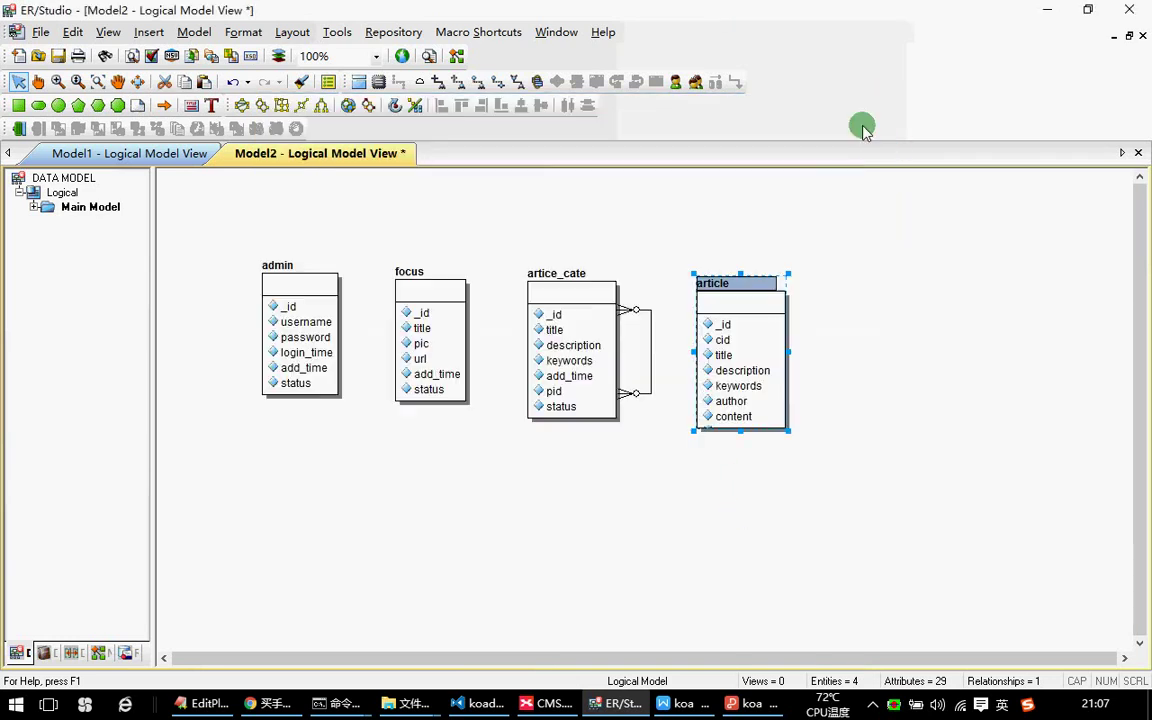
Stretch and shift the article box so add_time, count and status all show.
left_click_drag(740, 431, 751, 494)
left_click(858, 390)
left_click_drag(759, 376, 794, 357)
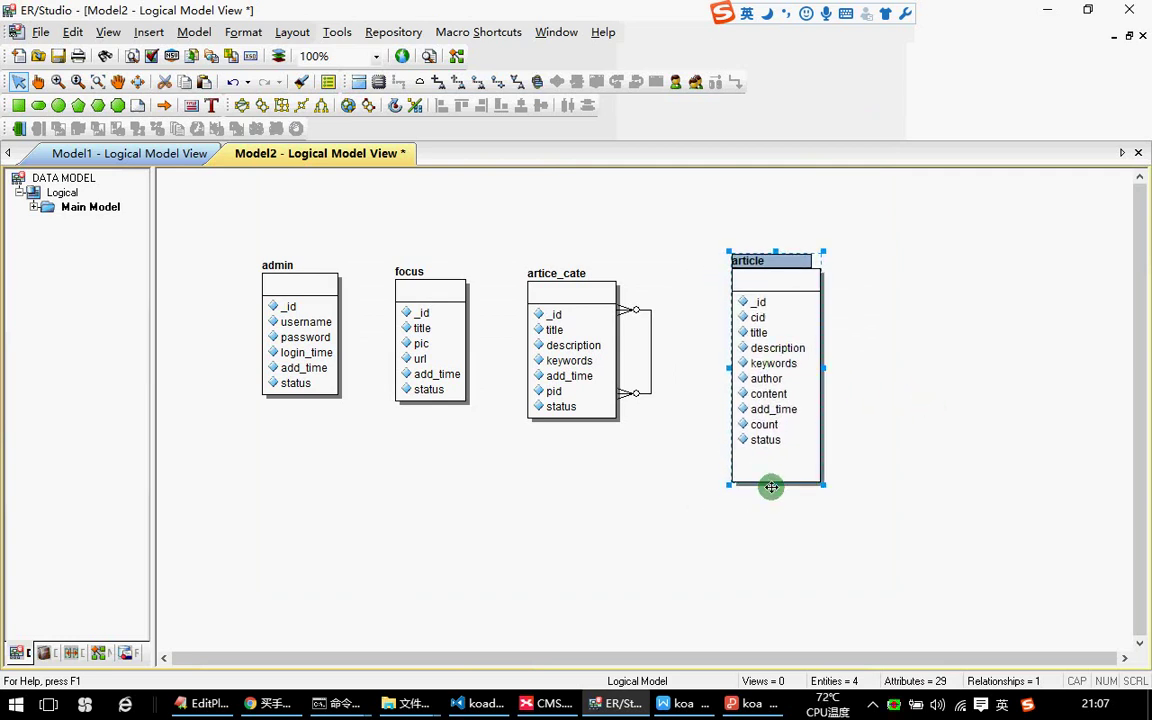
left_click_drag(773, 488, 775, 458)
left_click(869, 375)
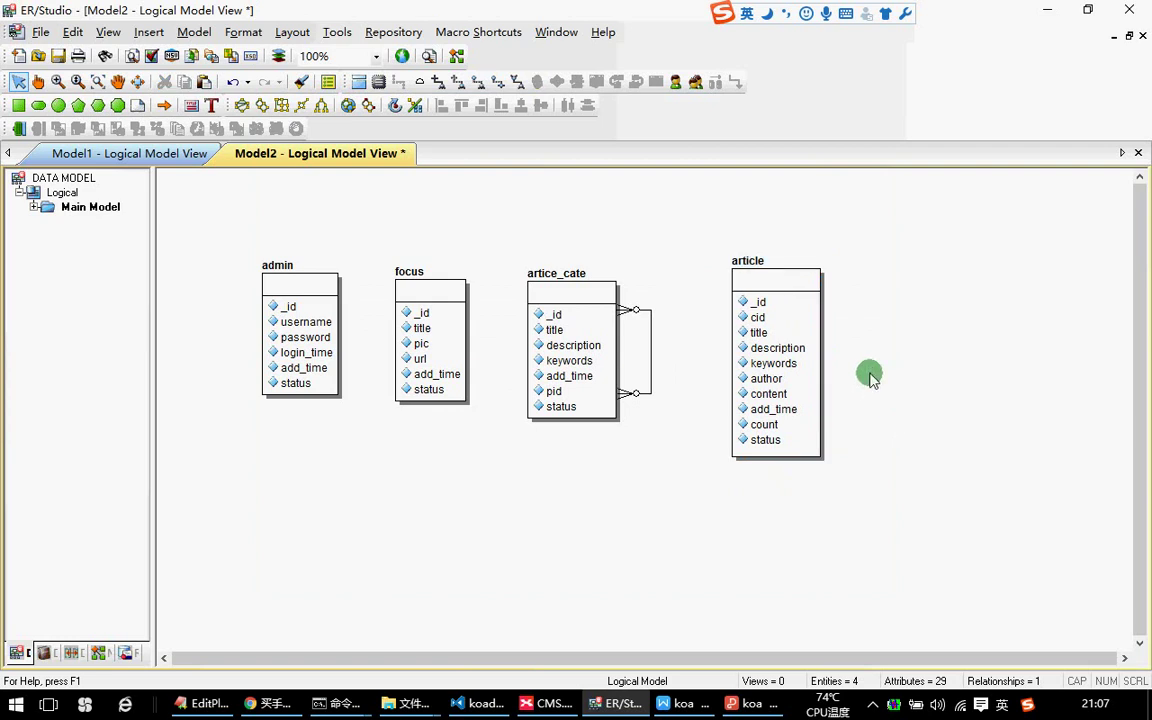
left_click(517, 82)
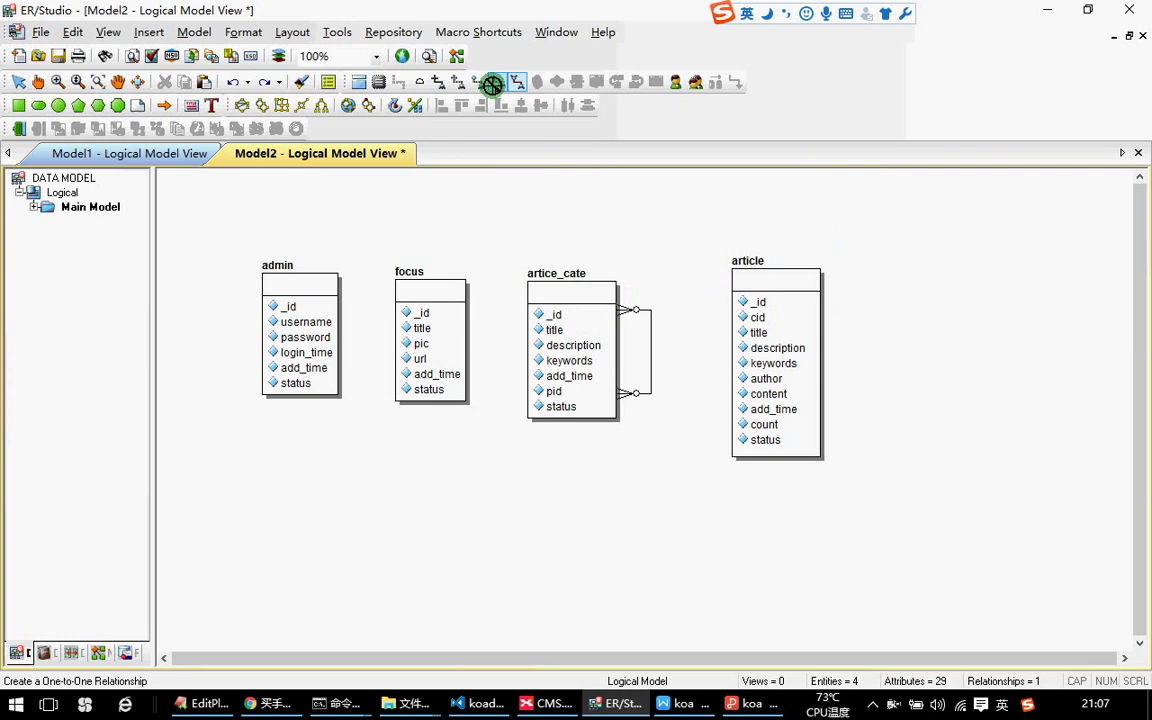
Draw an identifying relationship from artice_cate to article and delete artice_cate's self-relationship.
left_click(439, 82)
left_click_drag(741, 314, 789, 332)
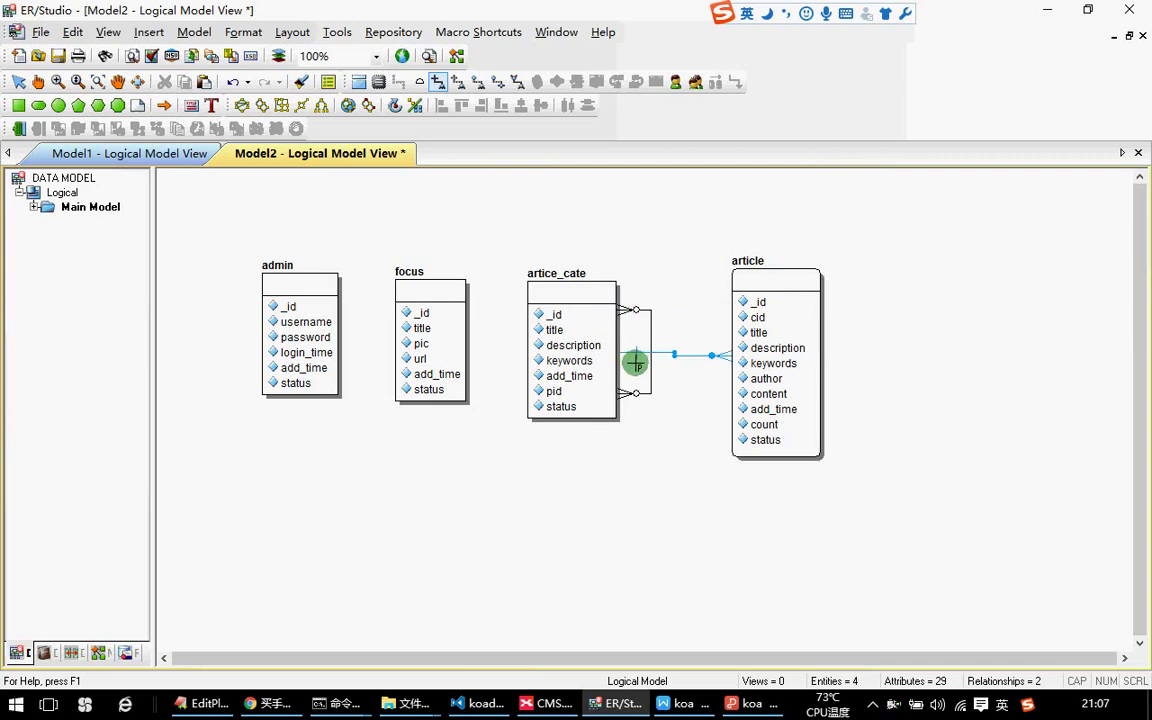
left_click(19, 82)
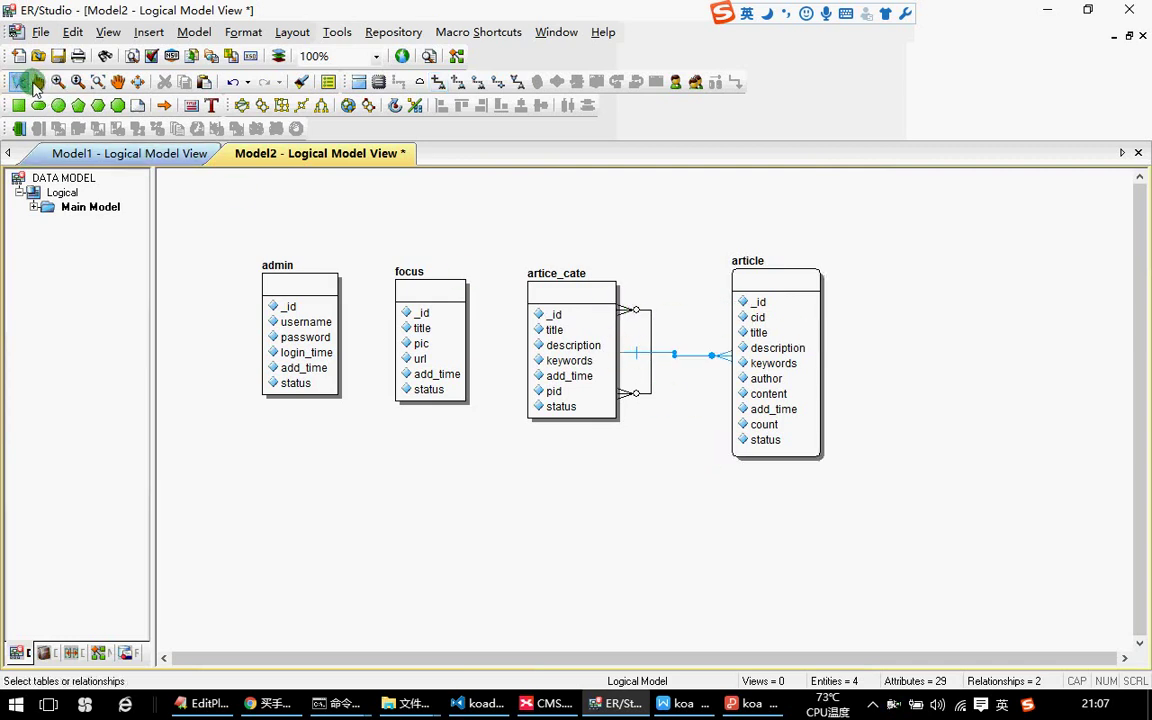
key("Delete")
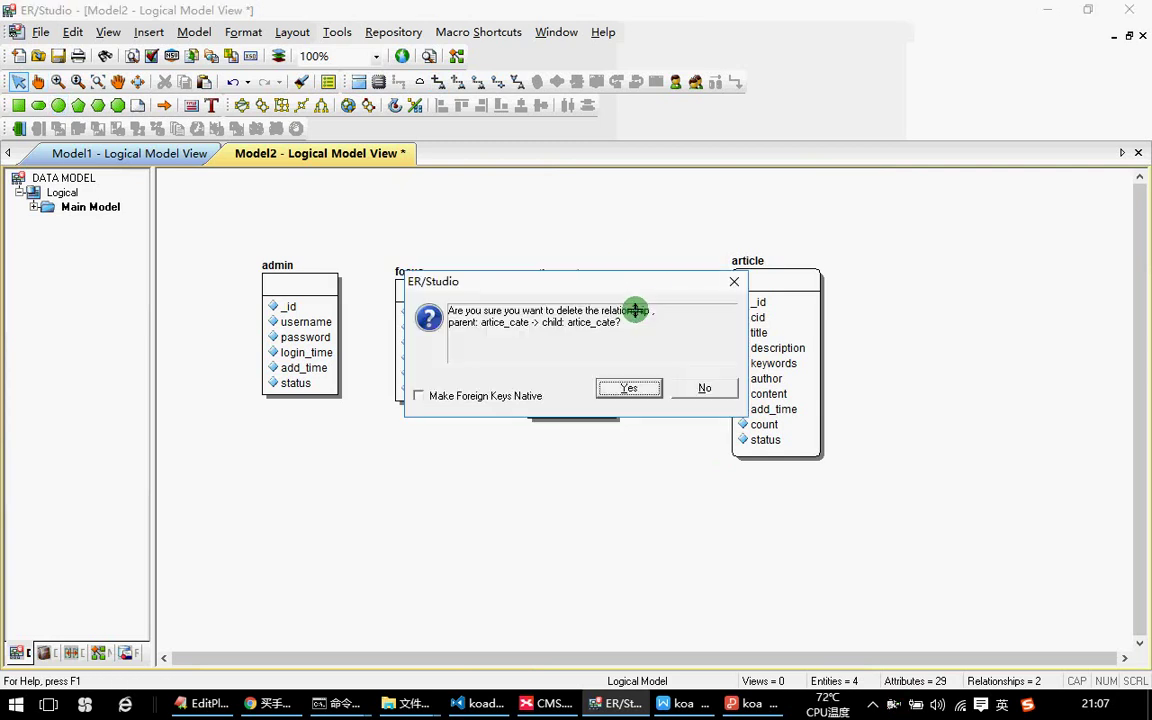
left_click(627, 389)
Straighten the artice_cate–article connector by raising its article end.
left_click_drag(630, 357, 622, 320)
left_click(735, 356)
left_click_drag(723, 356, 727, 318)
left_click(711, 368)
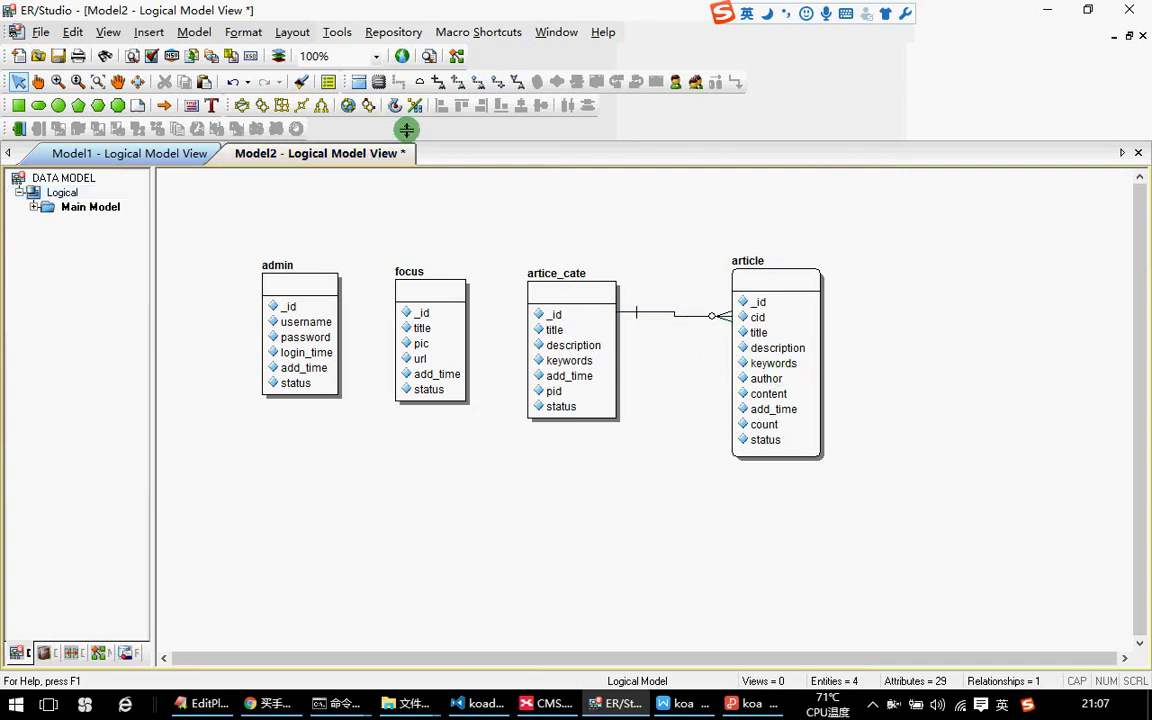
left_click(441, 84)
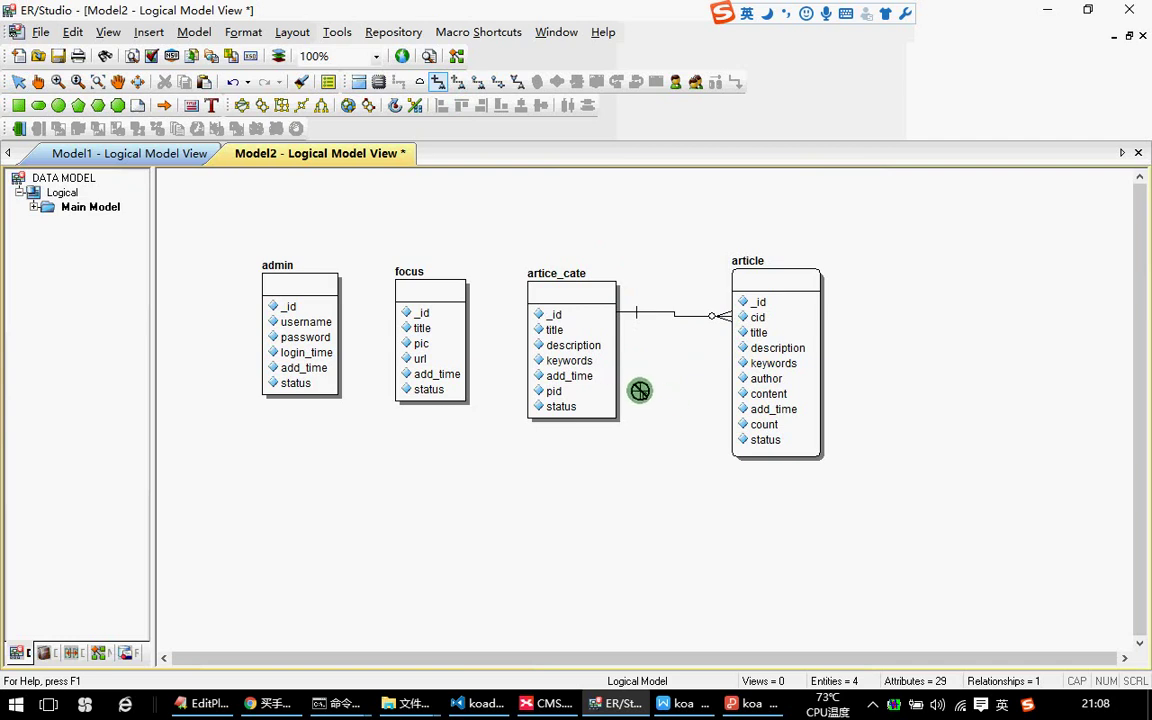
left_click(14, 82)
left_click(555, 393)
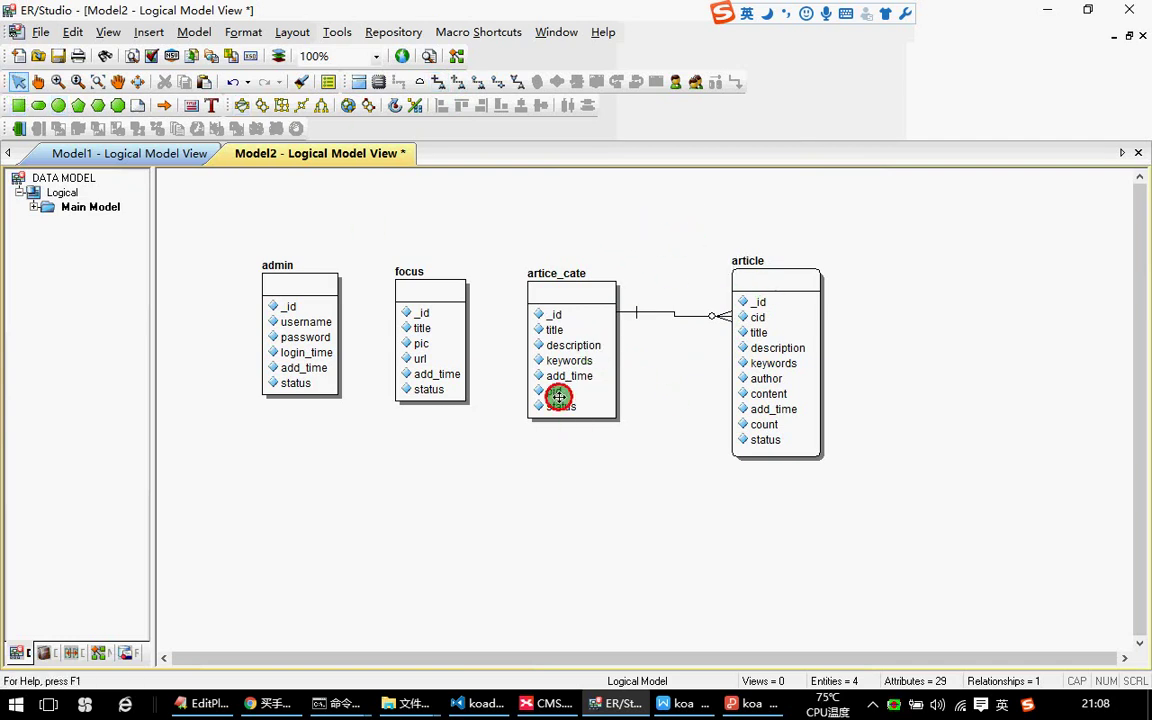
left_click(855, 296)
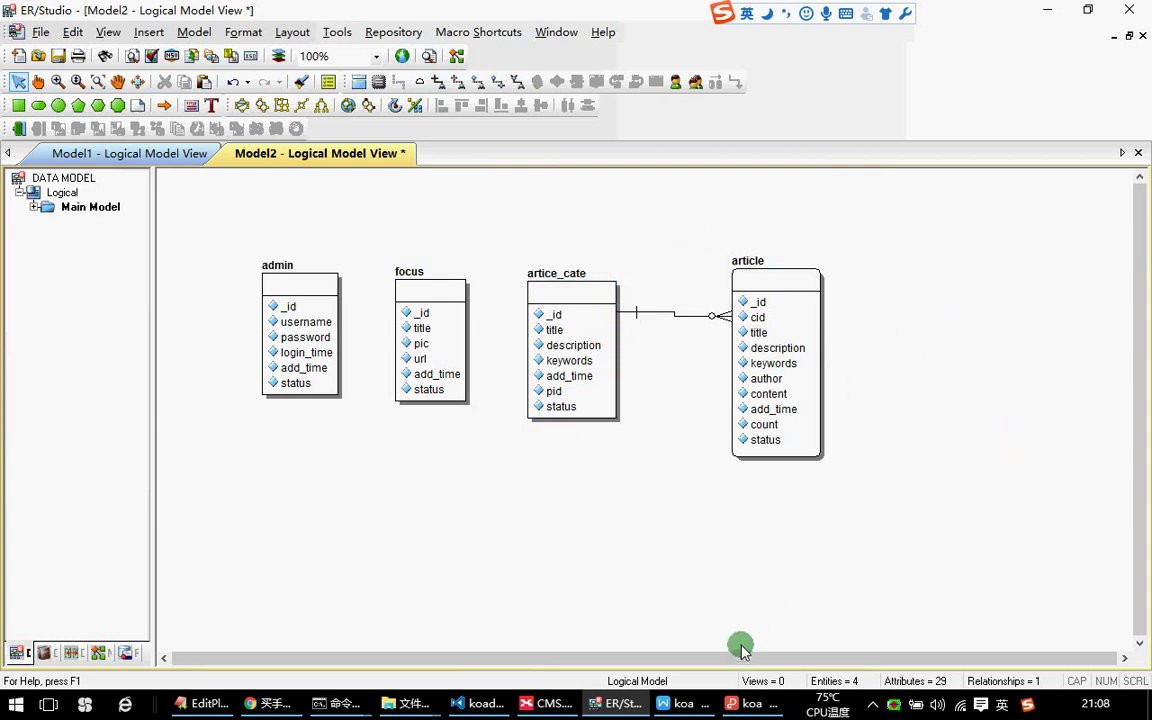
mouse_move(662, 703)
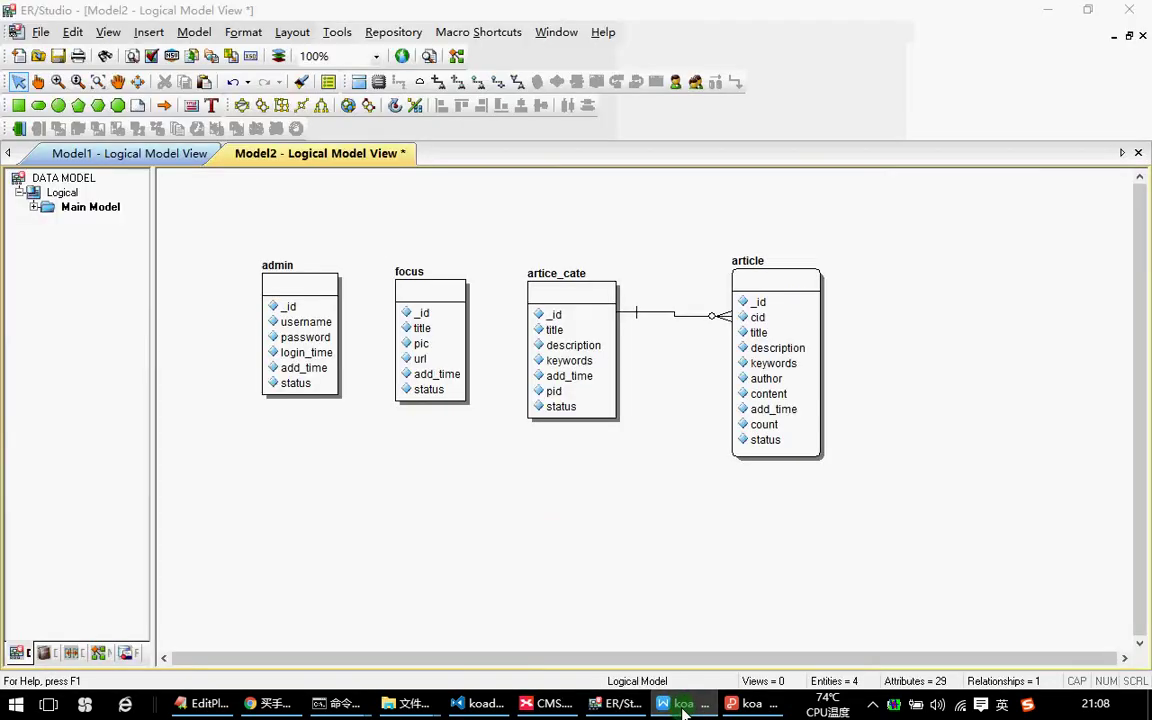
left_click(740, 703)
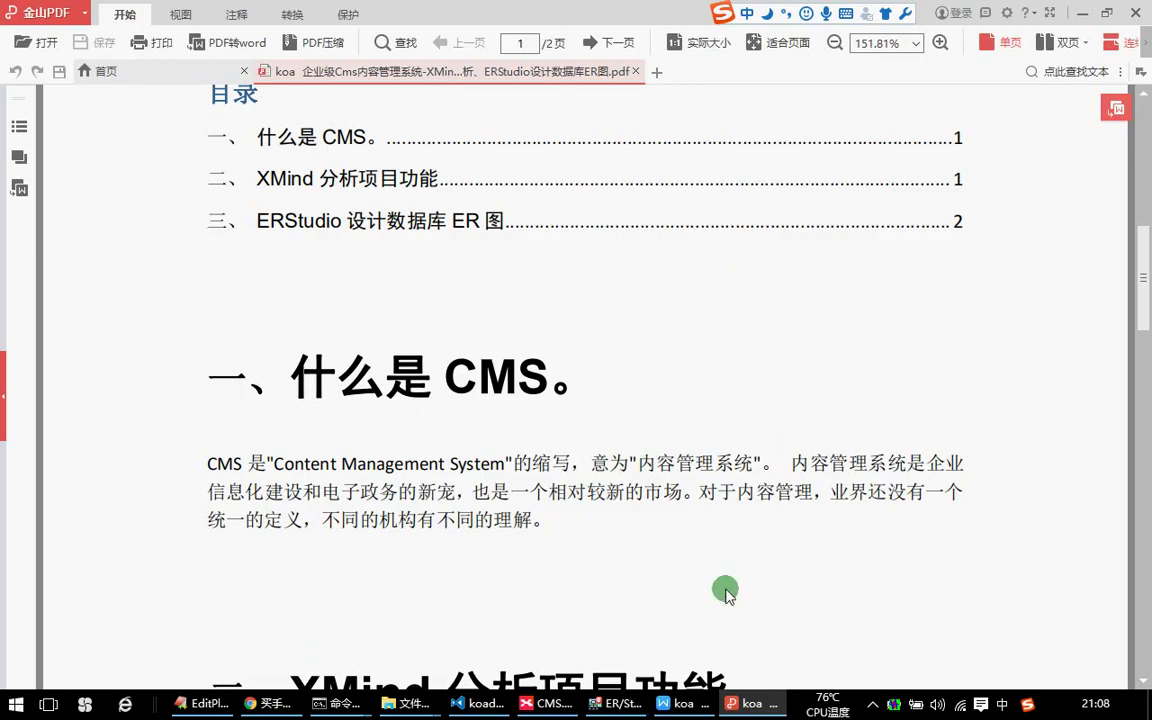
left_click(685, 703)
left_click(548, 703)
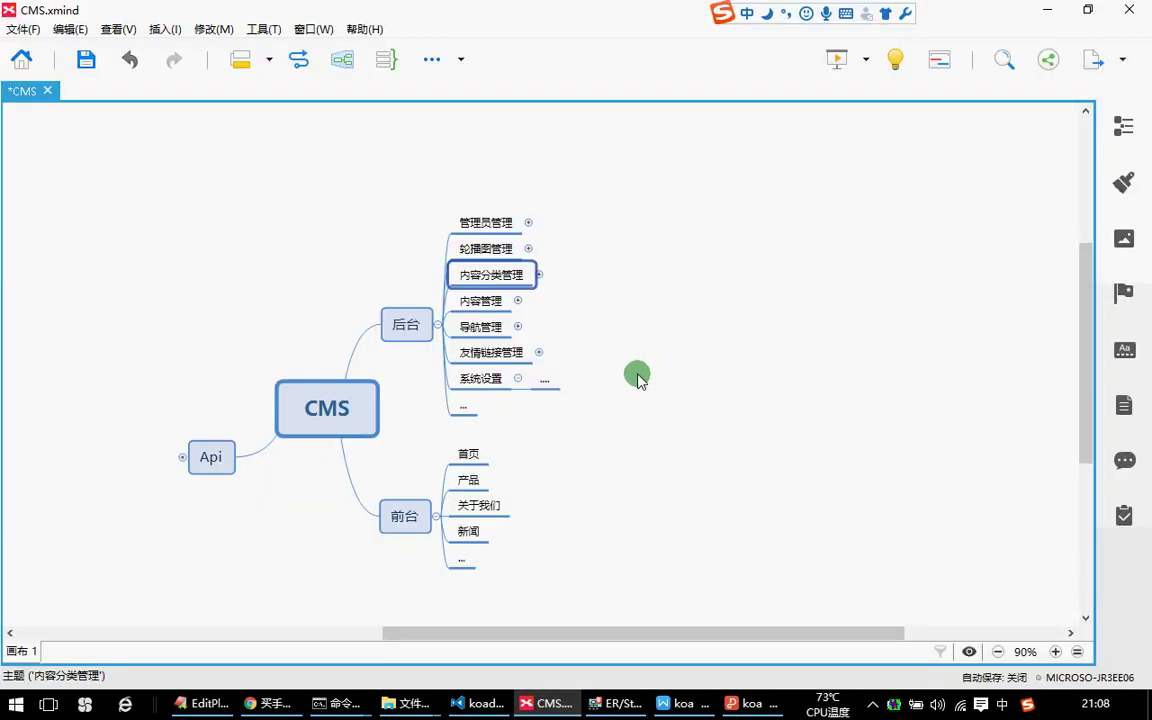
scroll(637, 376, "down", 2)
left_click(465, 249)
left_click(478, 194)
left_click(478, 232)
key("alt+Tab")
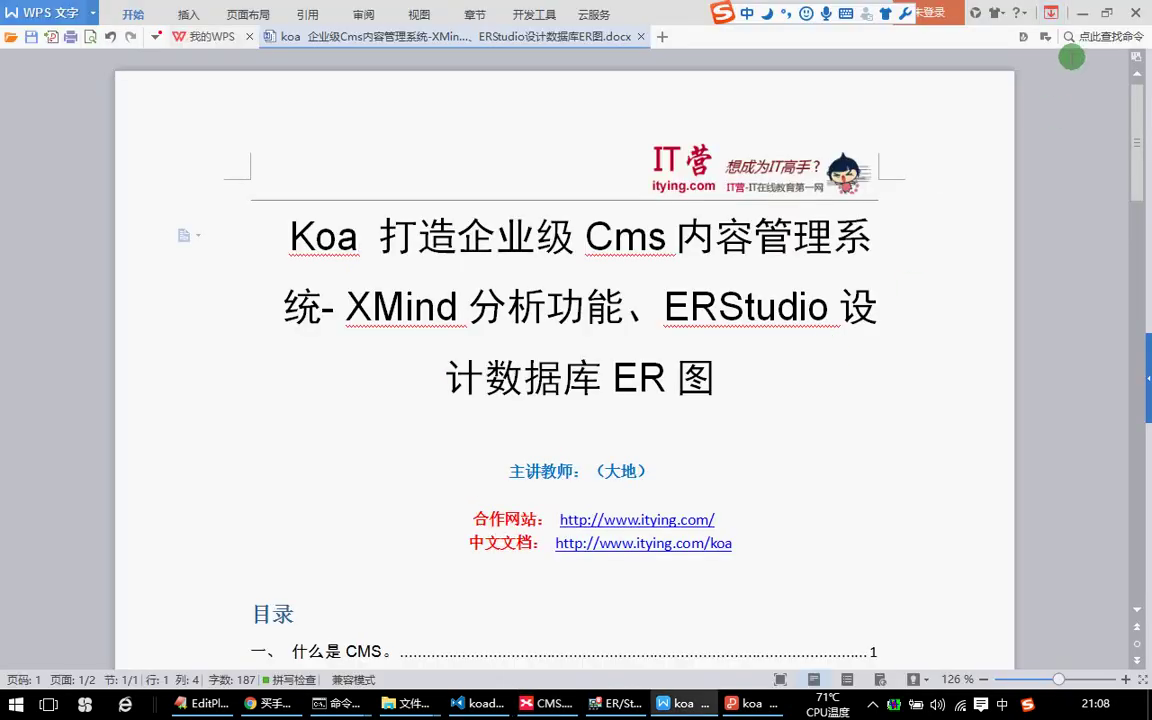
key("alt+Tab")
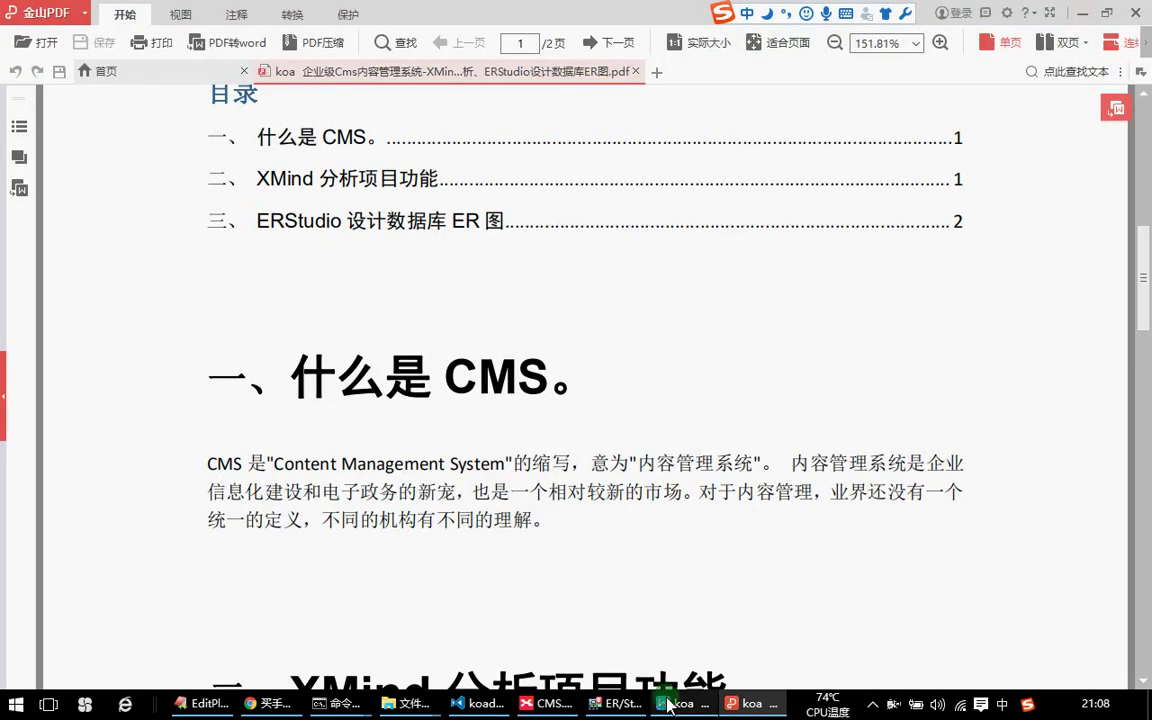
left_click(617, 703)
left_click(426, 357)
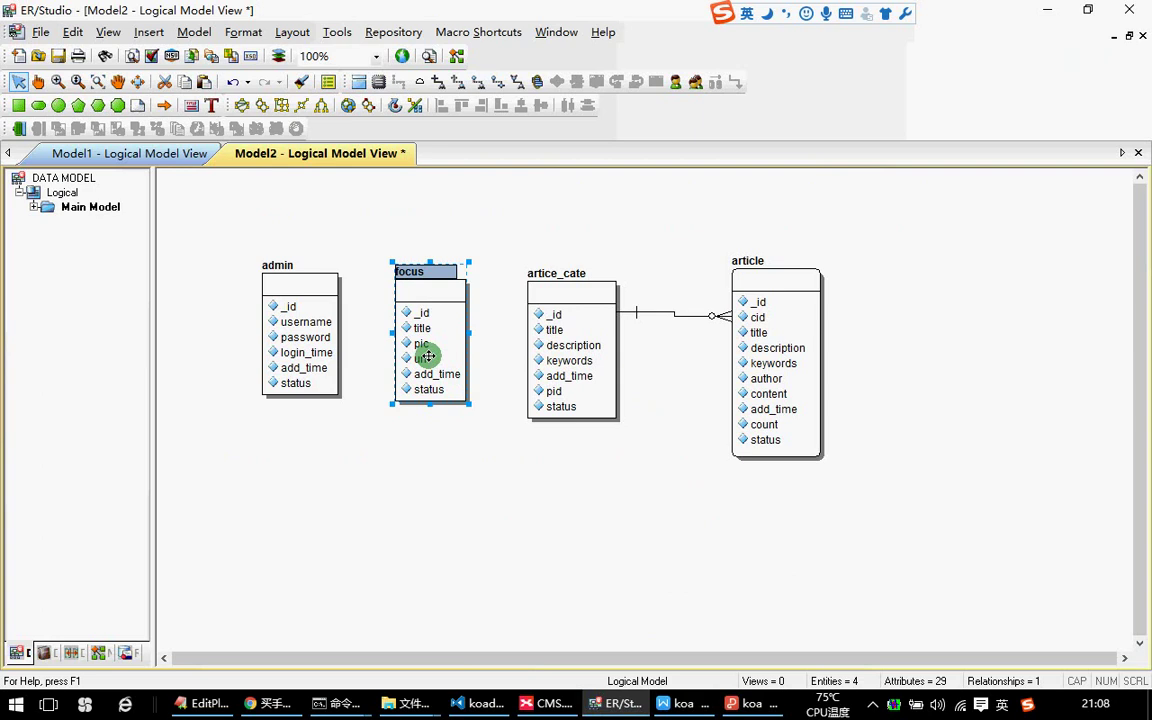
Paste a copy of focus below admin and rename it nav.
left_click(380, 522)
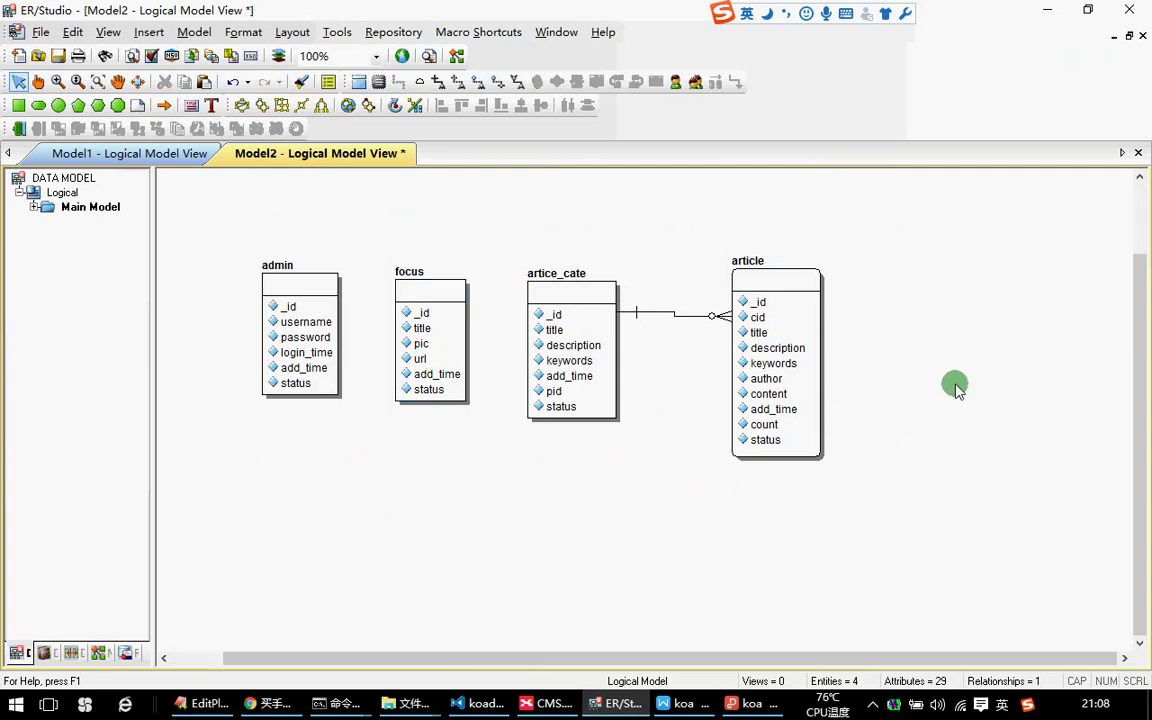
key("ctrl+v")
left_click_drag(685, 405, 262, 450)
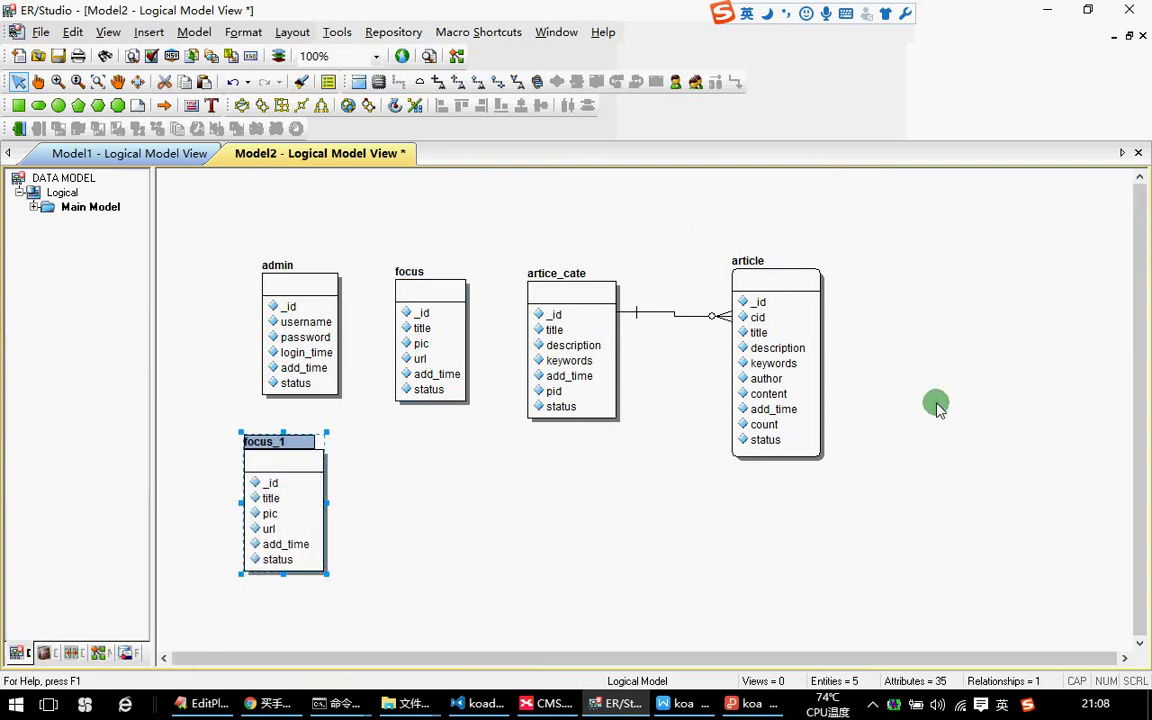
scroll(842, 364, "down", 1)
left_click_drag(243, 395, 319, 464)
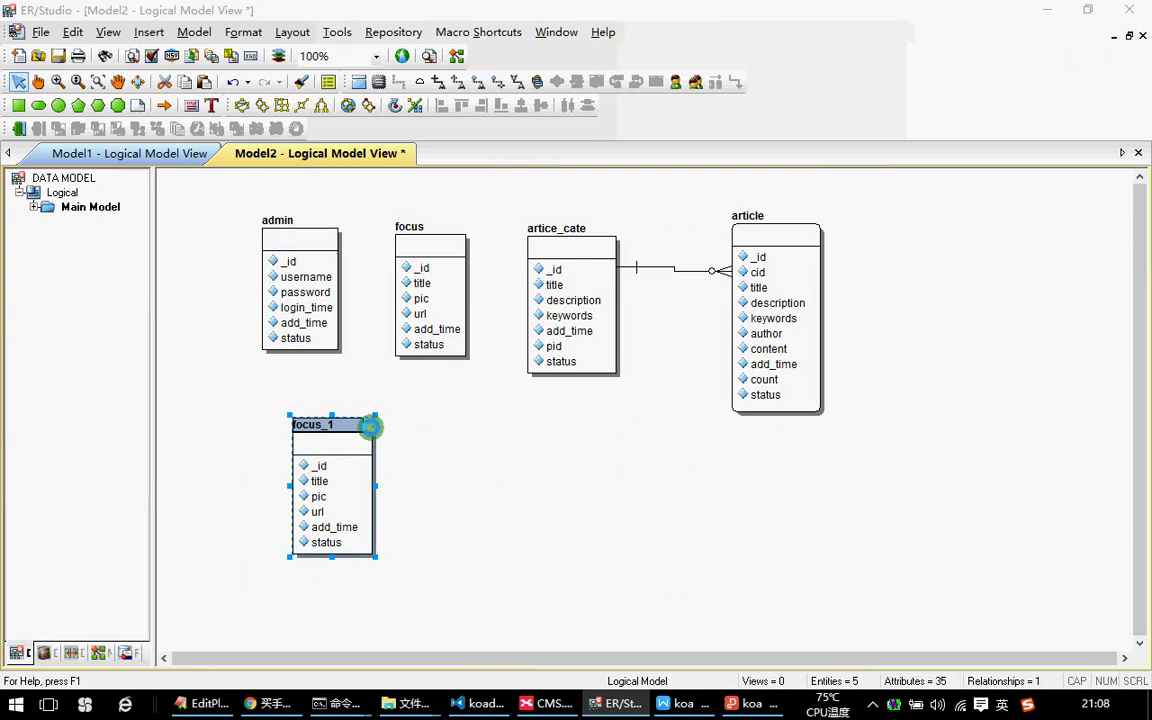
double_click(370, 427)
type("nav")
key("Return")
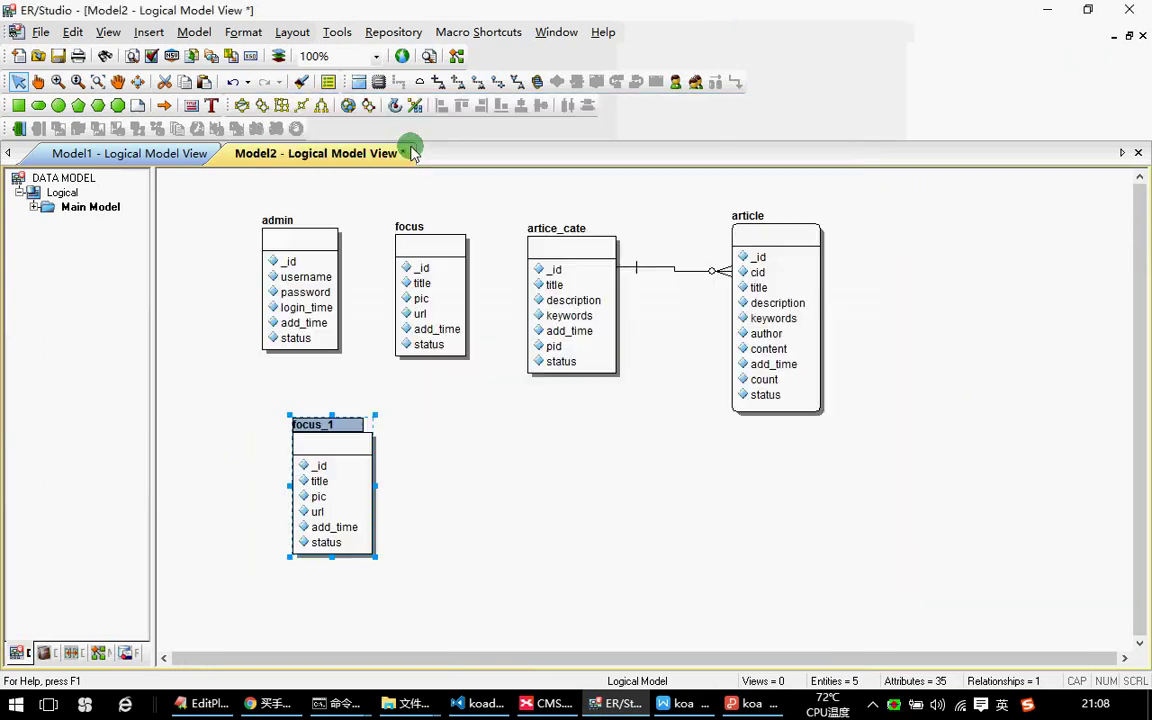
Delete nav's pic attribute, then bring up the XMind CMS map.
double_click(306, 441)
left_click(316, 282)
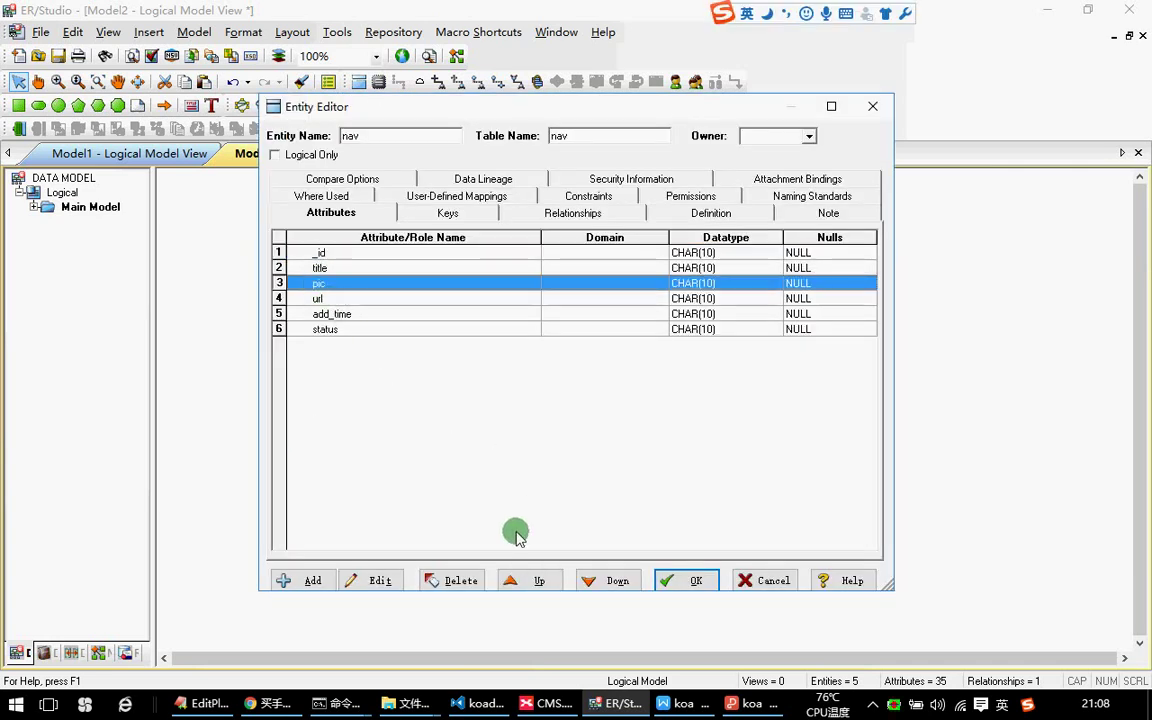
left_click(430, 578)
left_click(580, 398)
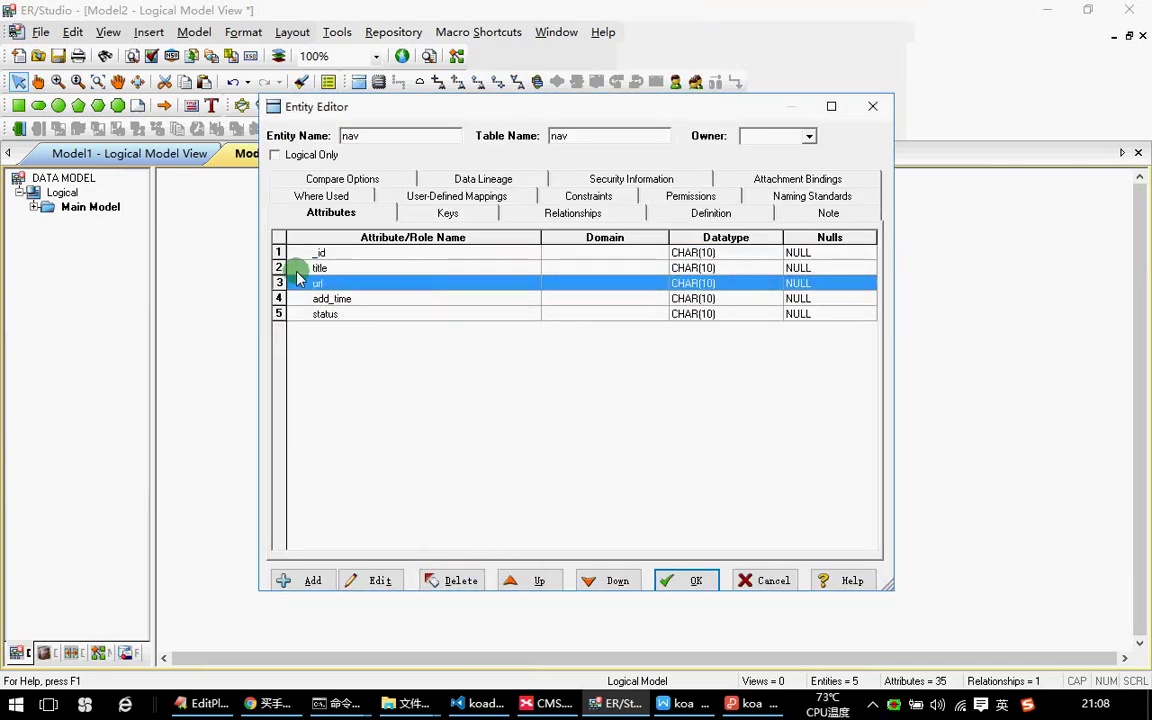
left_click(704, 582)
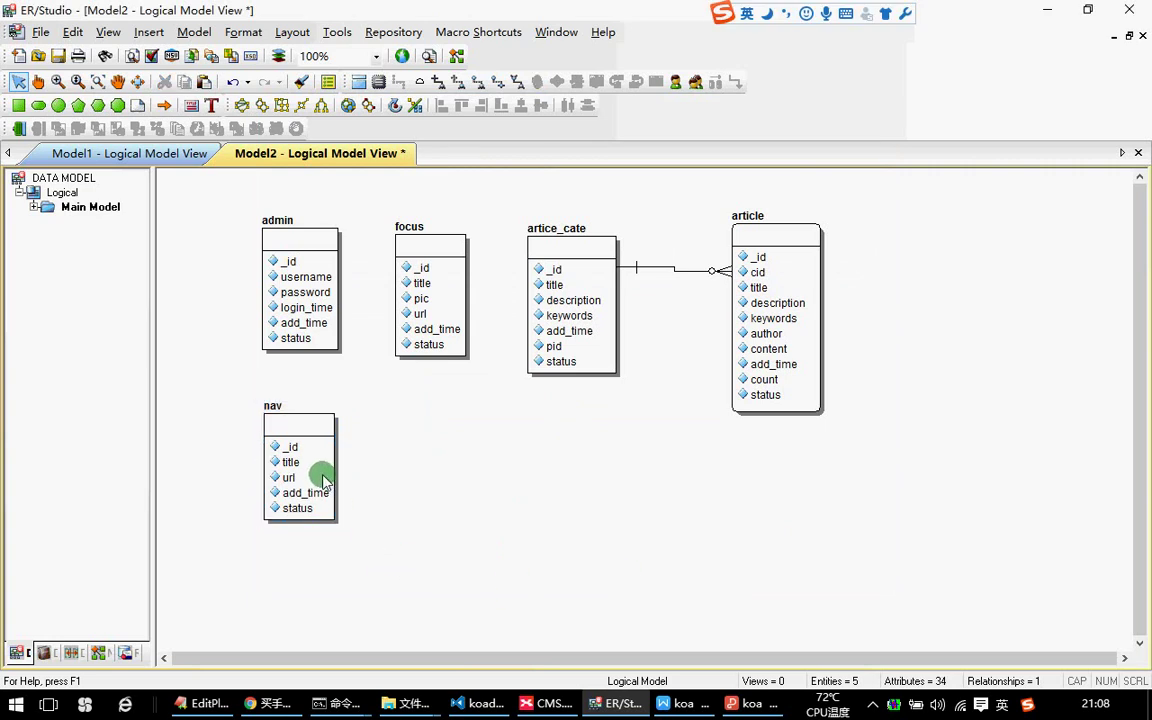
left_click(440, 435)
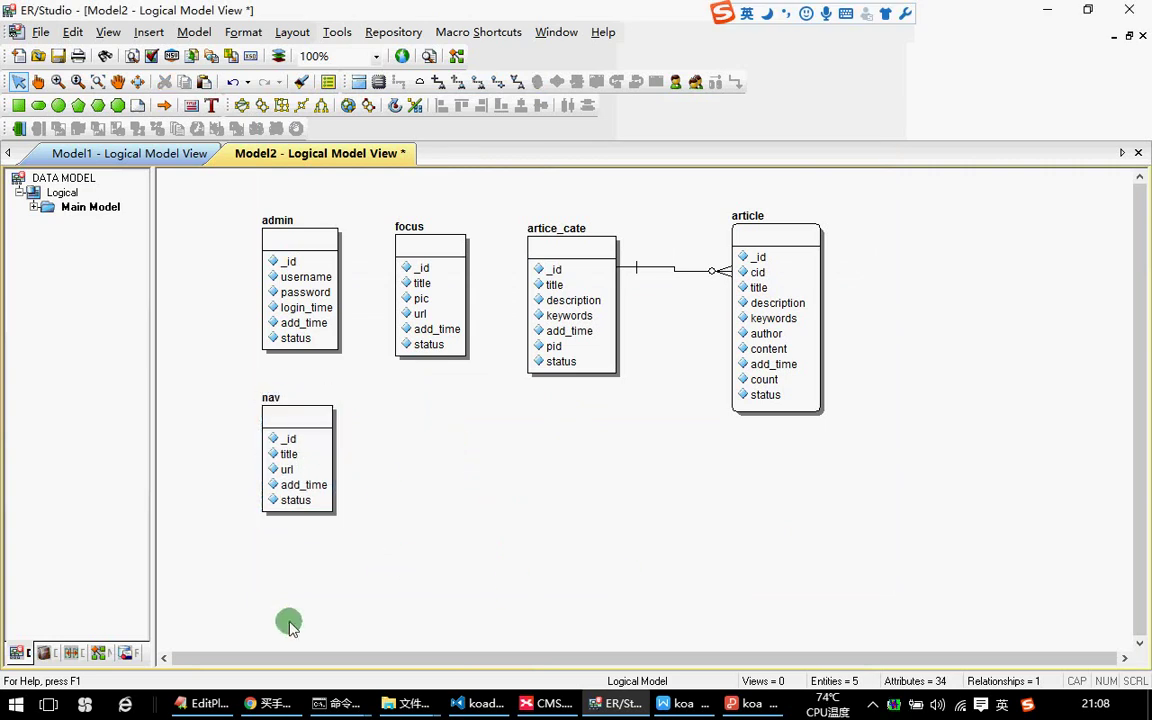
left_click(552, 702)
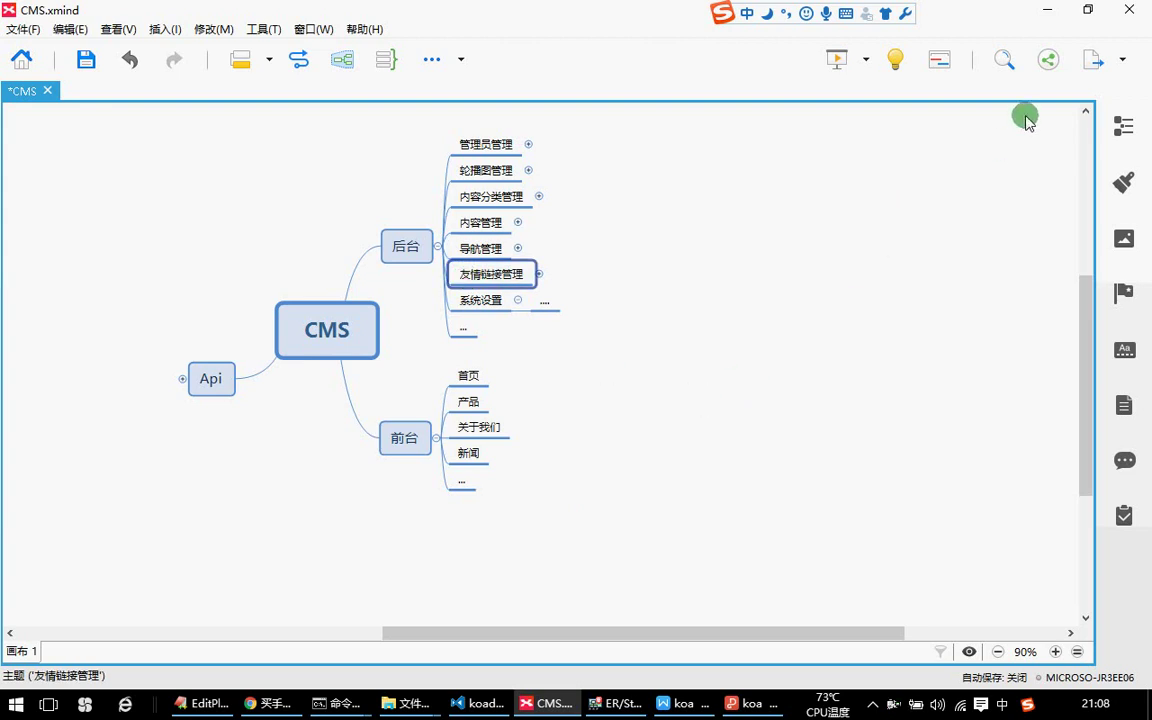
Copy nav and paste the nav_1 duplicate beside it, opening its properties.
left_click(1047, 10)
left_click(329, 457)
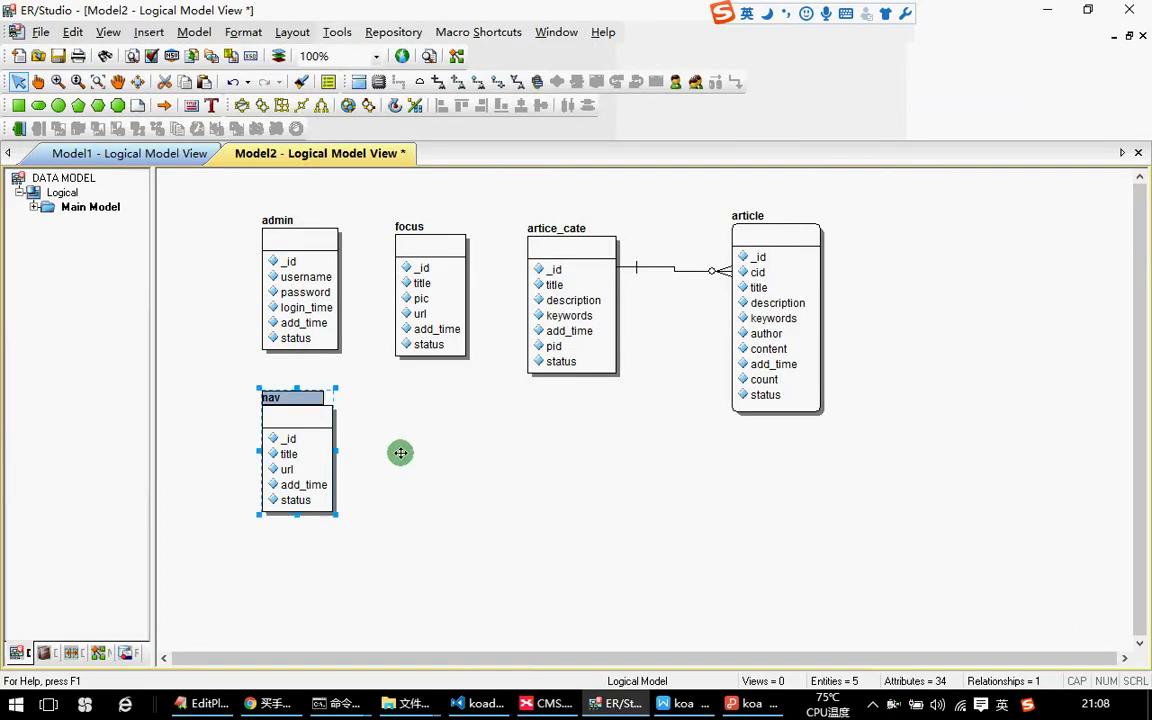
key("ctrl+c")
left_click(424, 447)
key("ctrl+v")
left_click_drag(640, 407, 433, 454)
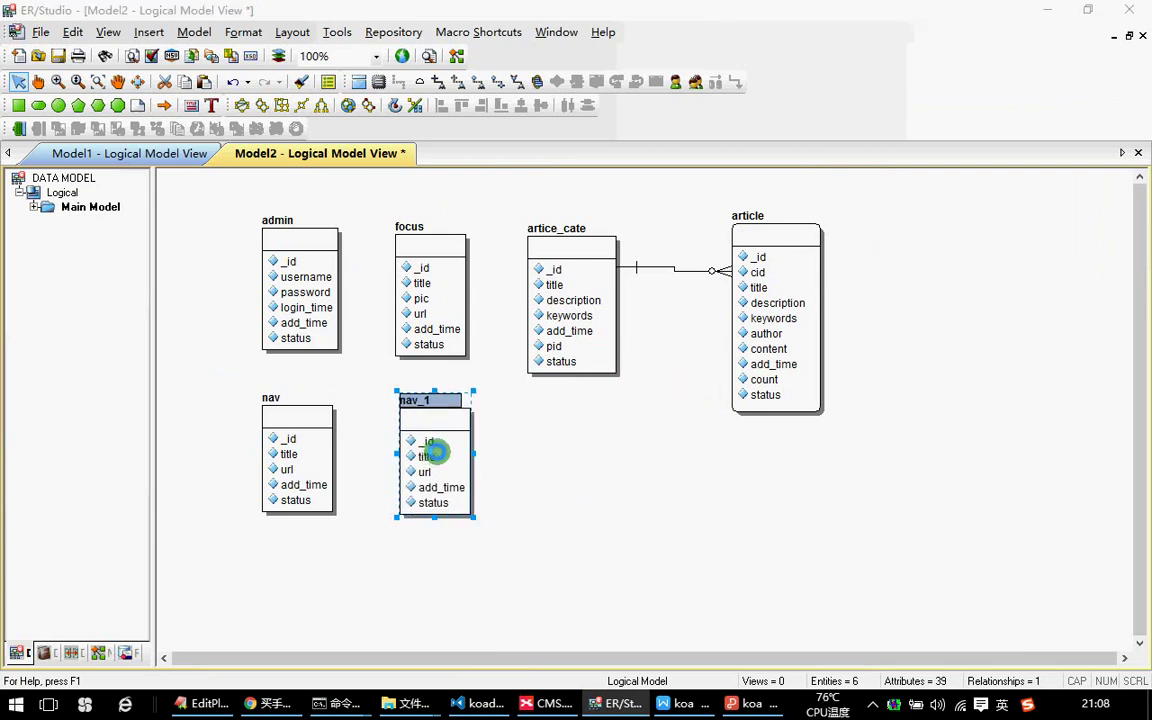
double_click(436, 452)
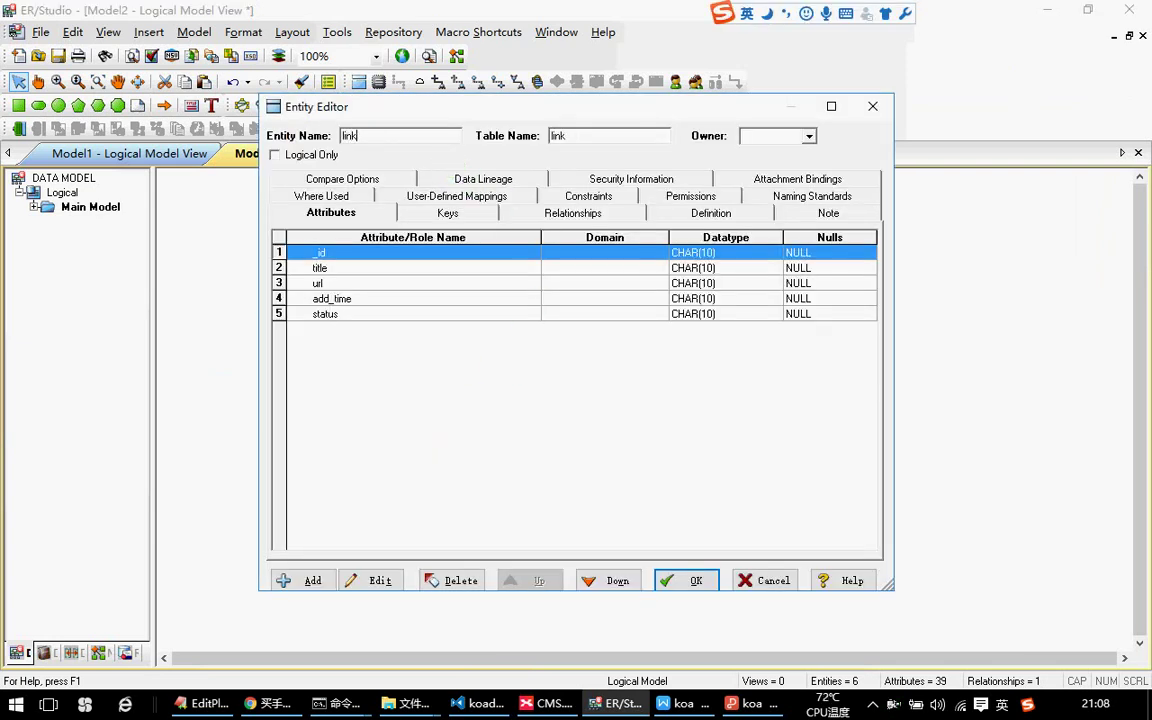
Add a pic attribute after url in the copied link entity and save.
left_click(318, 268)
left_click(320, 284)
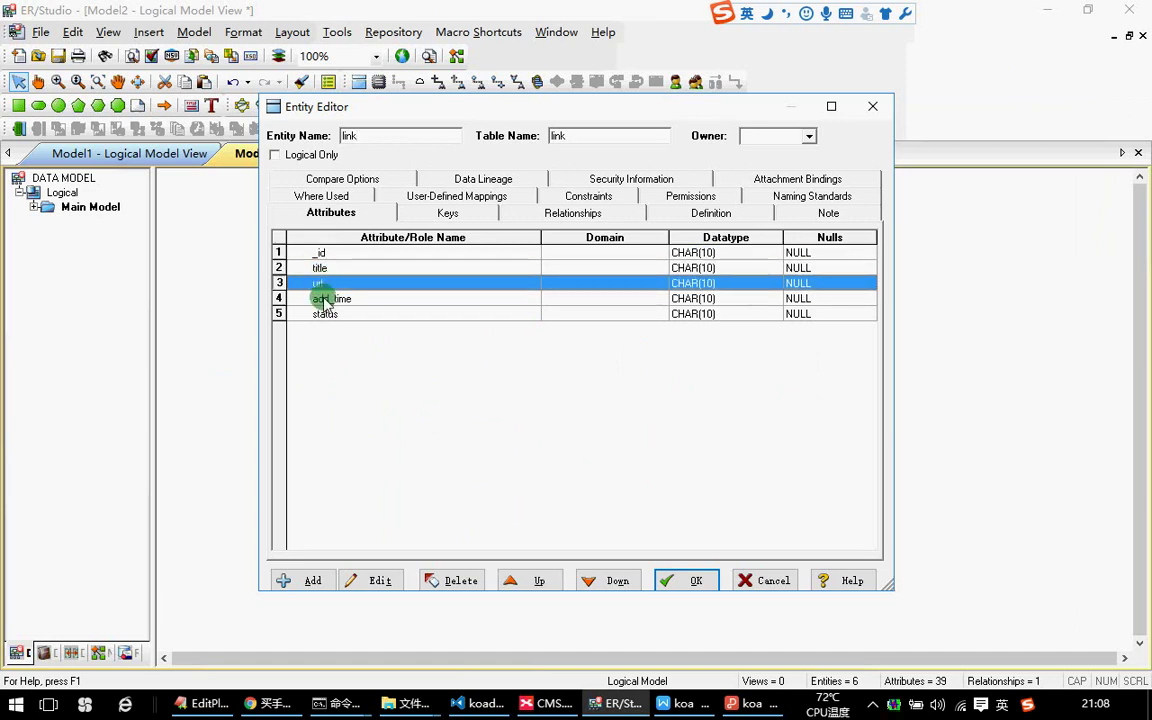
left_click(313, 580)
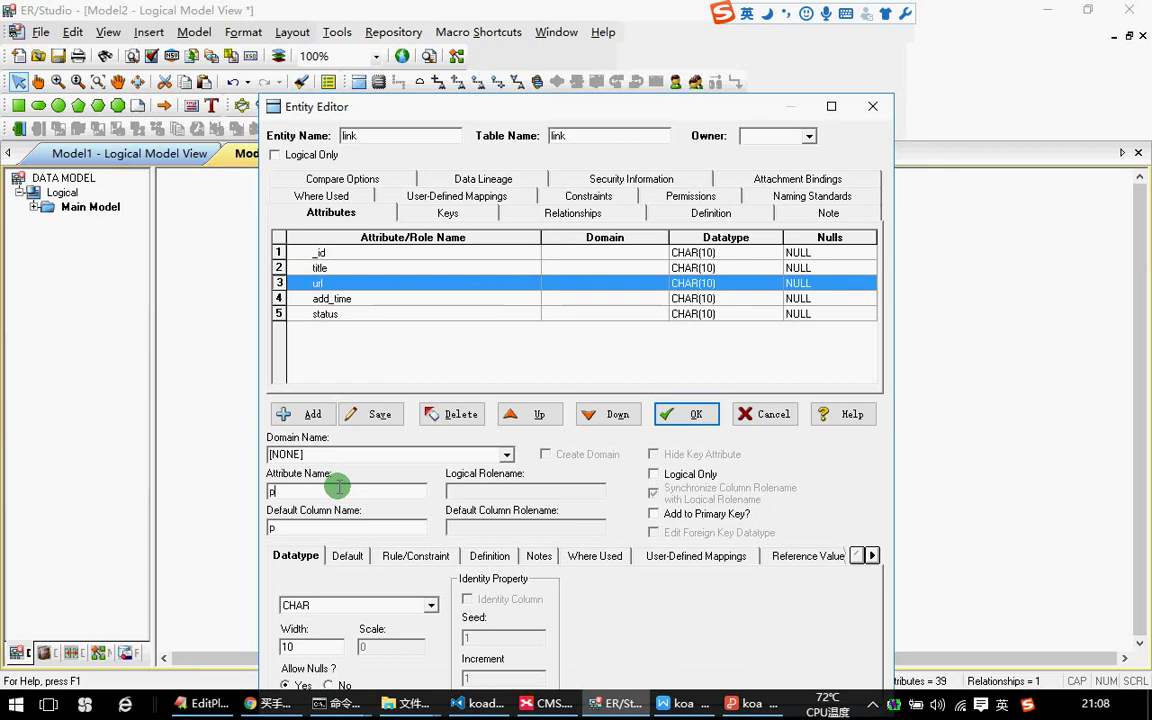
type("pict")
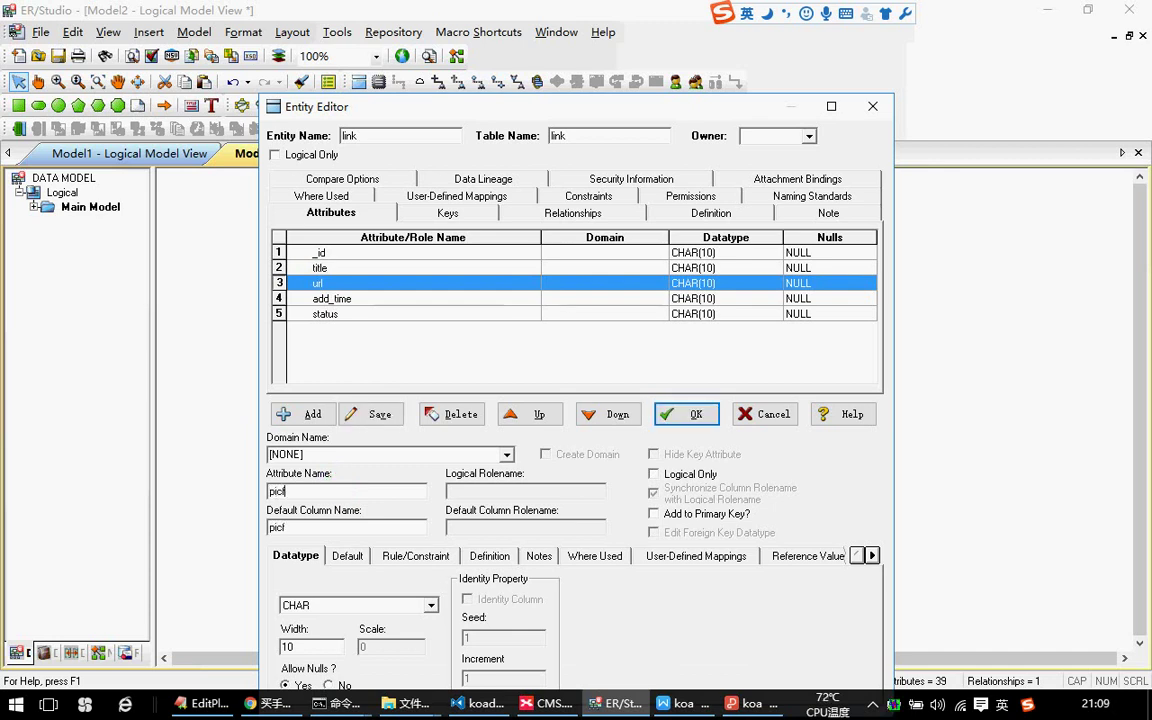
key("BackSpace")
key("BackSpace")
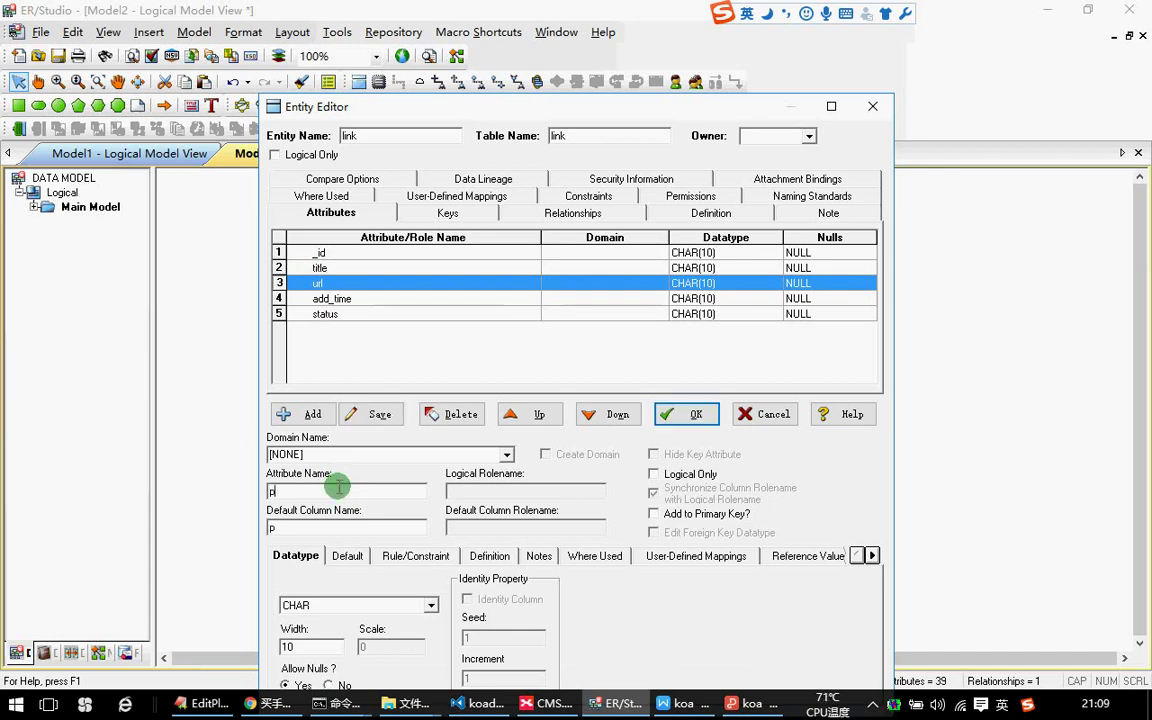
left_click(308, 414)
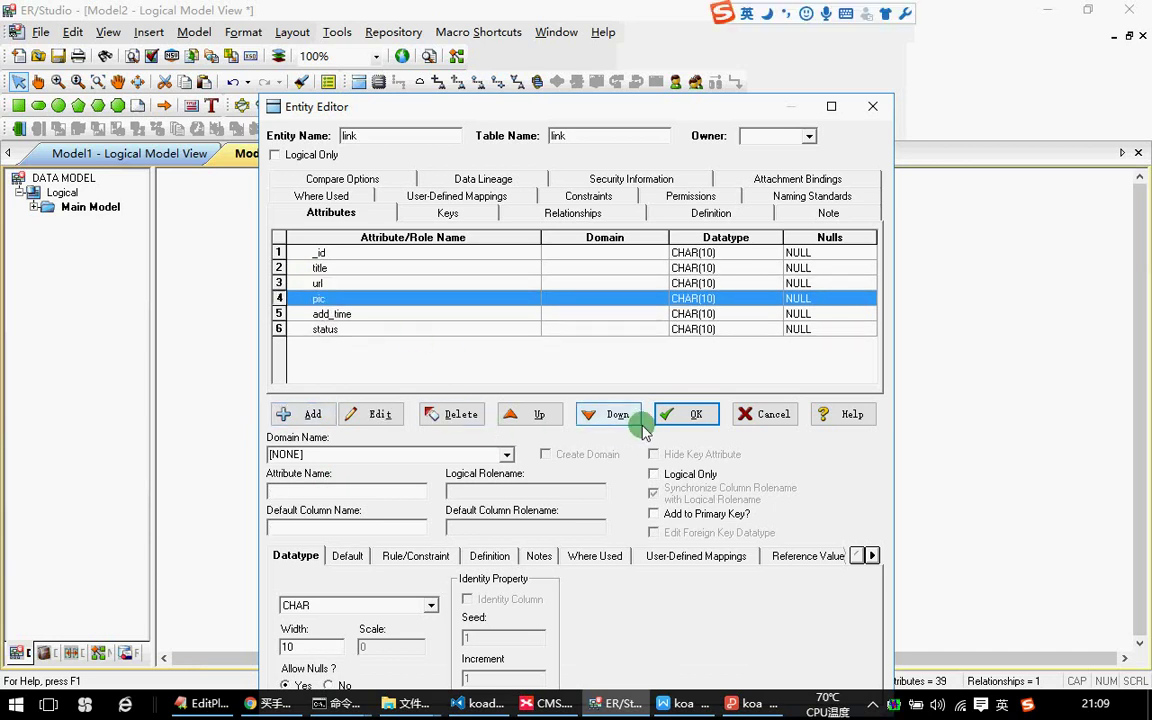
left_click(683, 414)
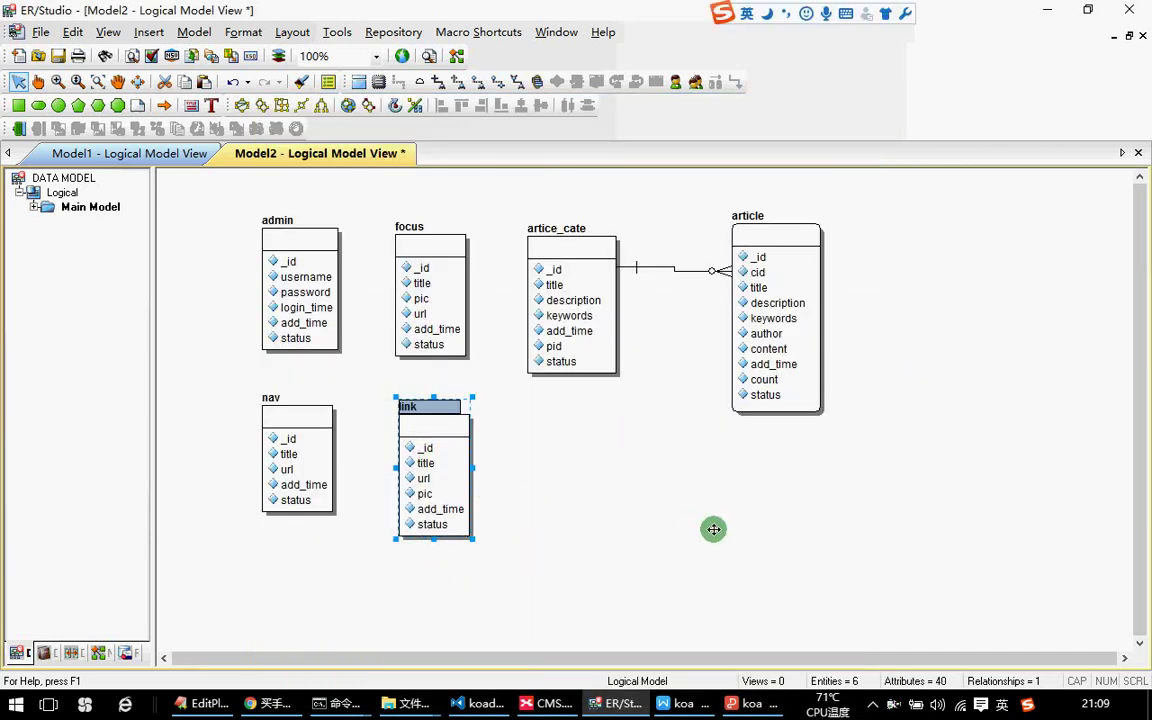
Review the 系统设置 topic in the XMind CMS plan, then return to the diagram.
left_click(715, 530)
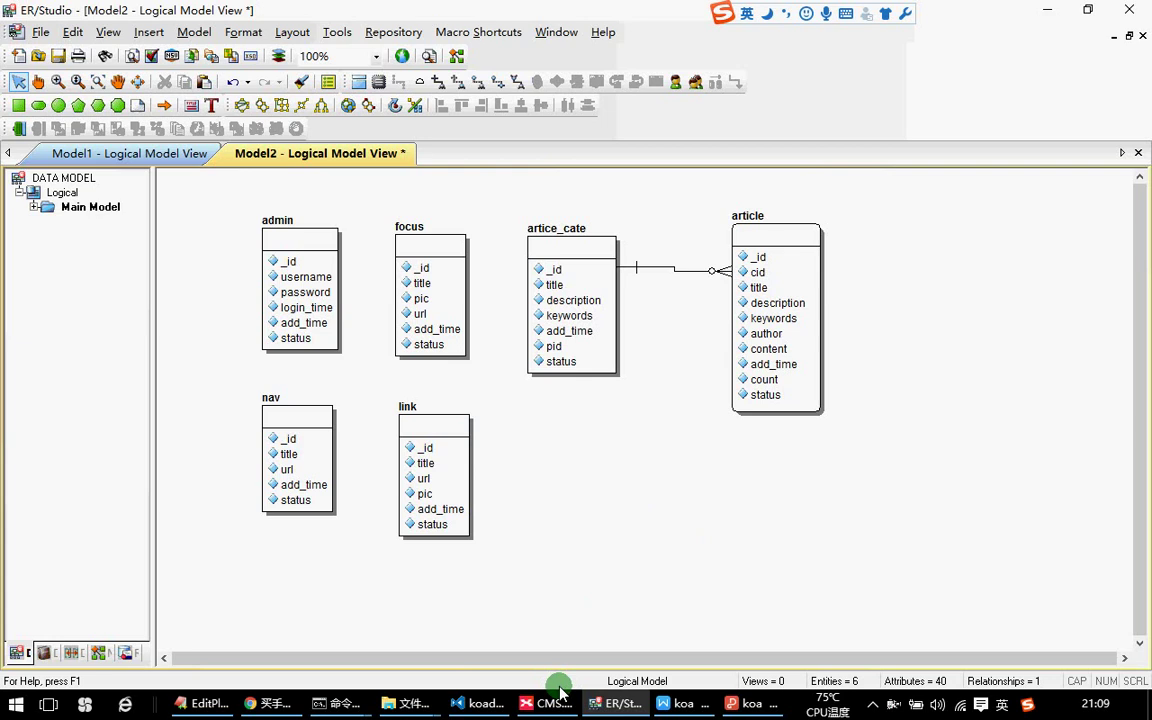
left_click(548, 703)
left_click(481, 300)
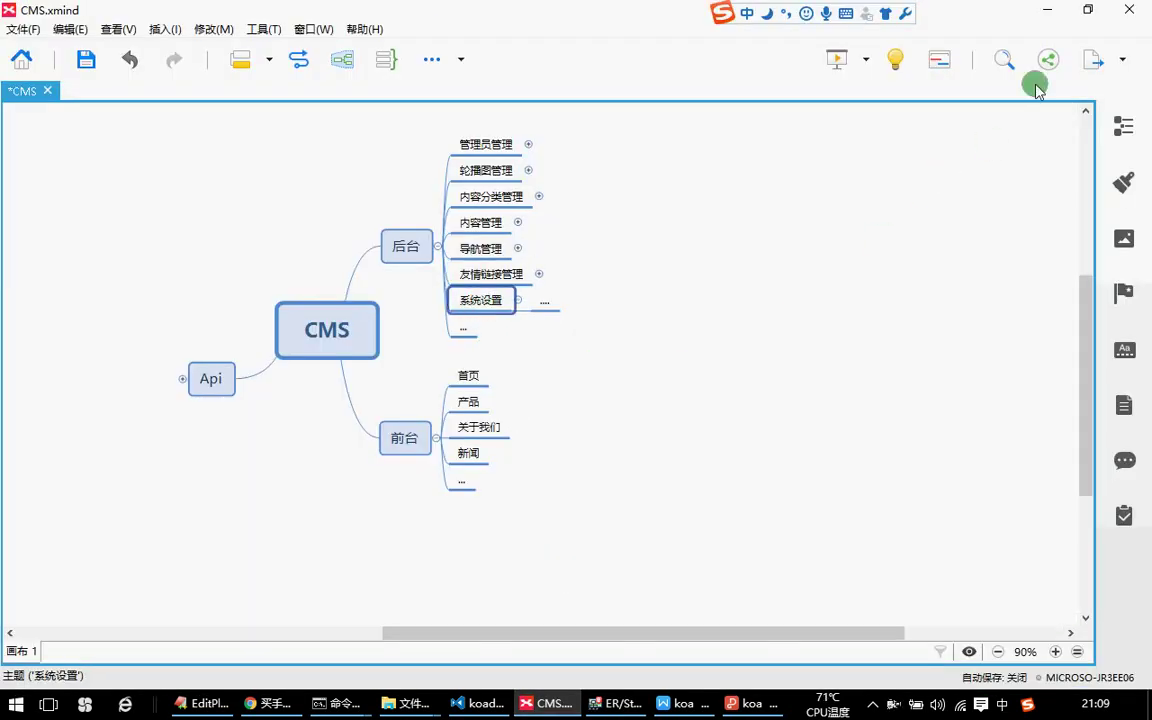
key("alt+Tab")
Paste a copy of link below artice_cate and open it for editing.
left_click(410, 425)
key("ctrl+c")
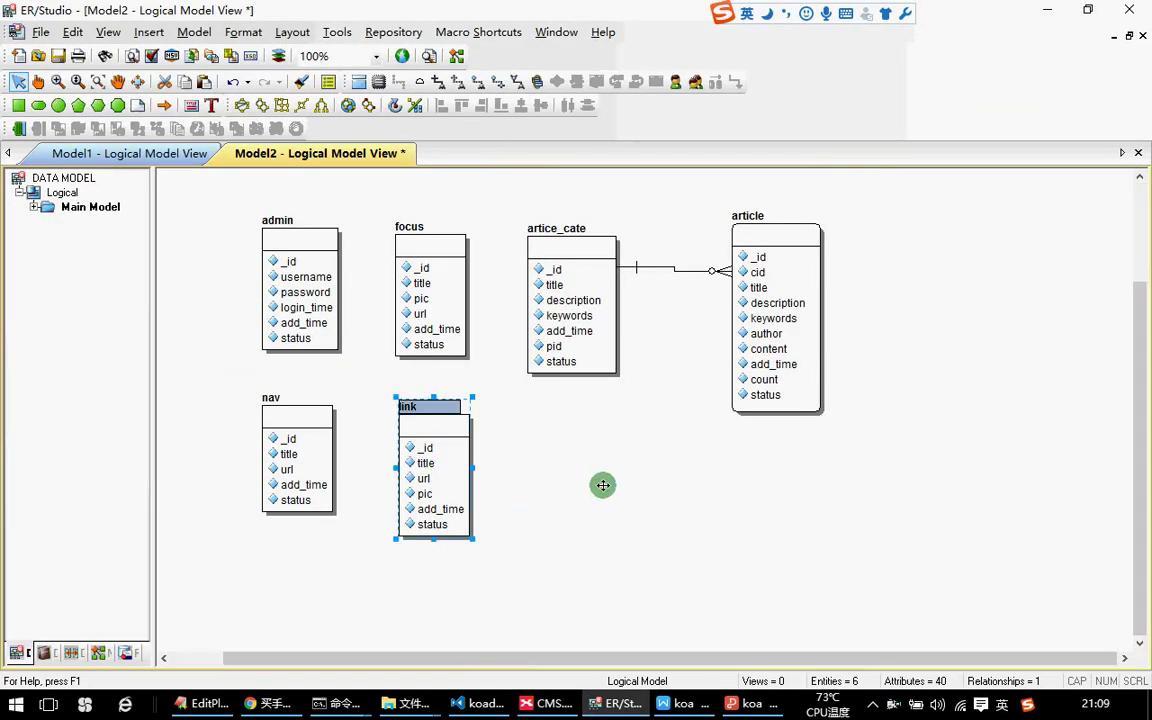
key("ctrl+v")
left_click_drag(655, 430, 638, 506)
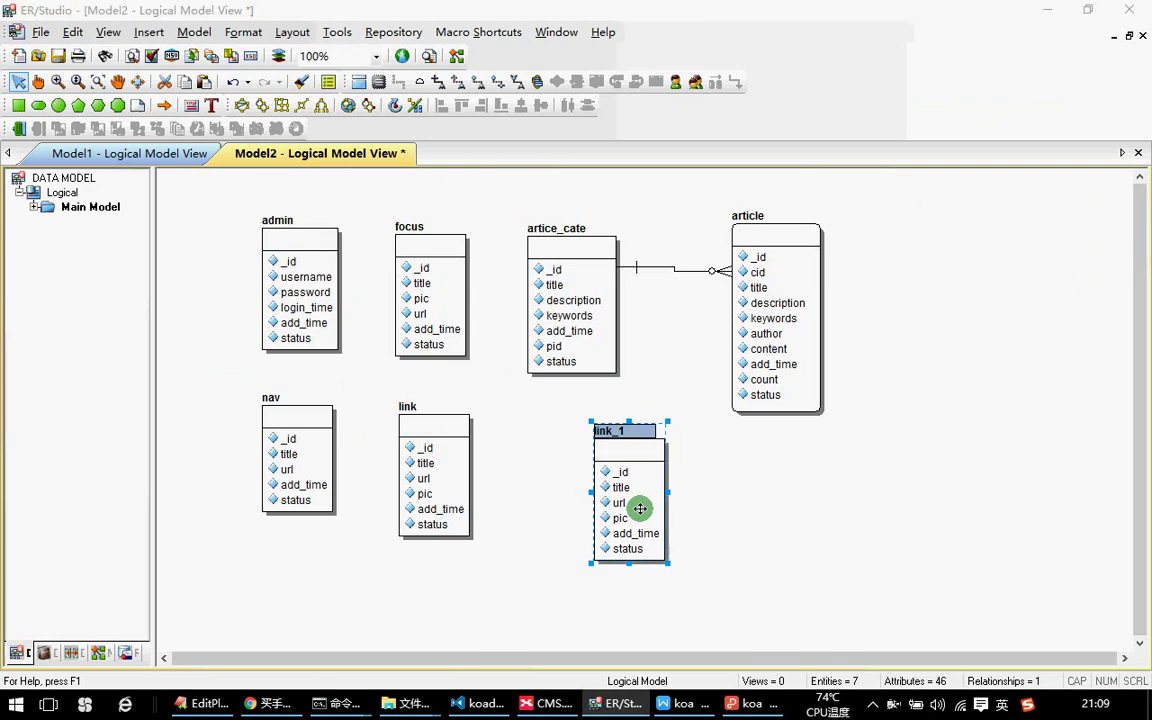
double_click(638, 509)
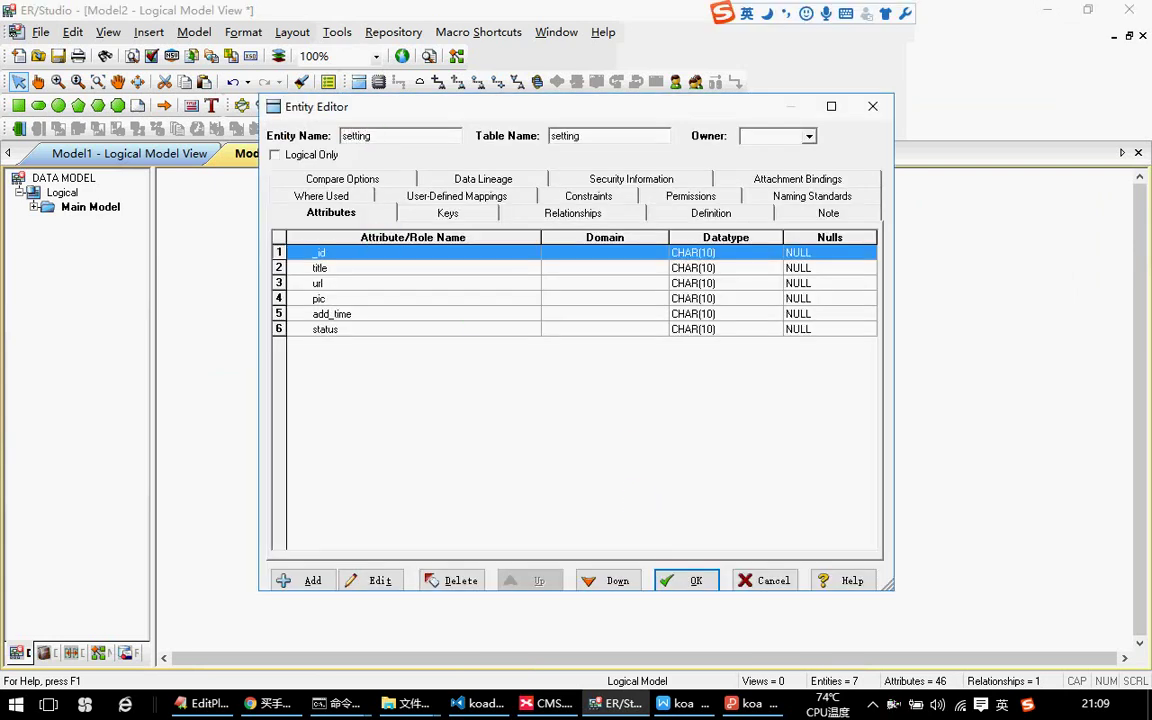
Rename the title attribute and its column to site_name.
double_click(316, 266)
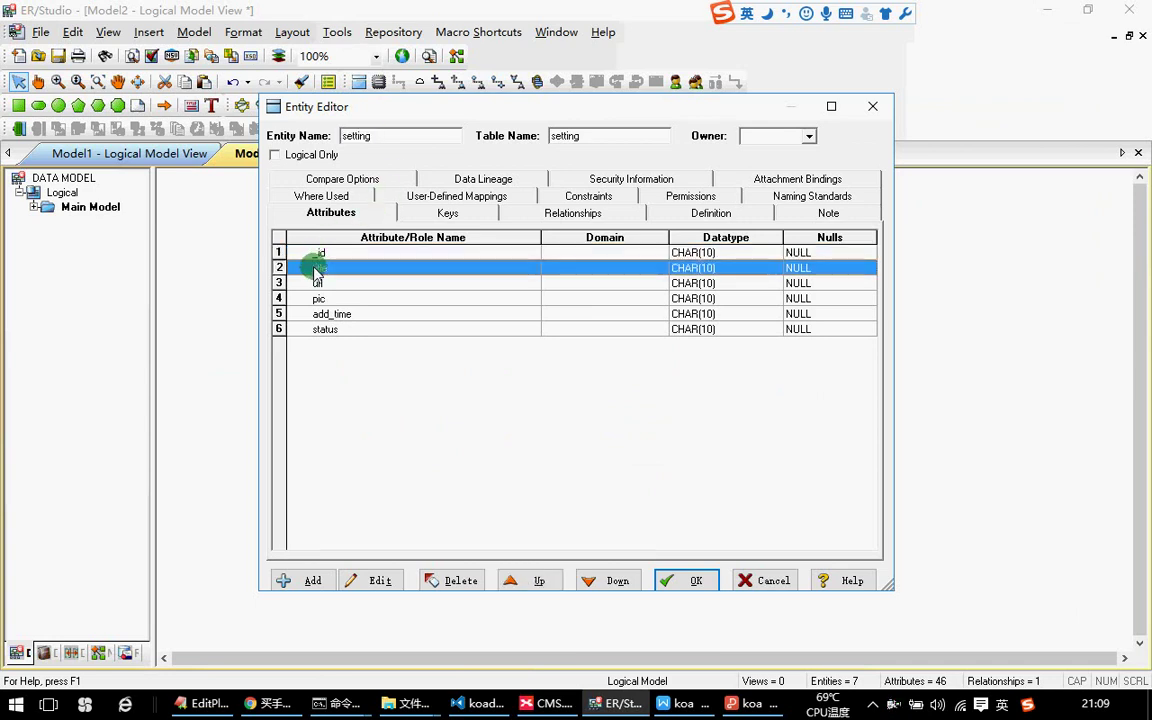
double_click(310, 491)
type("site_name")
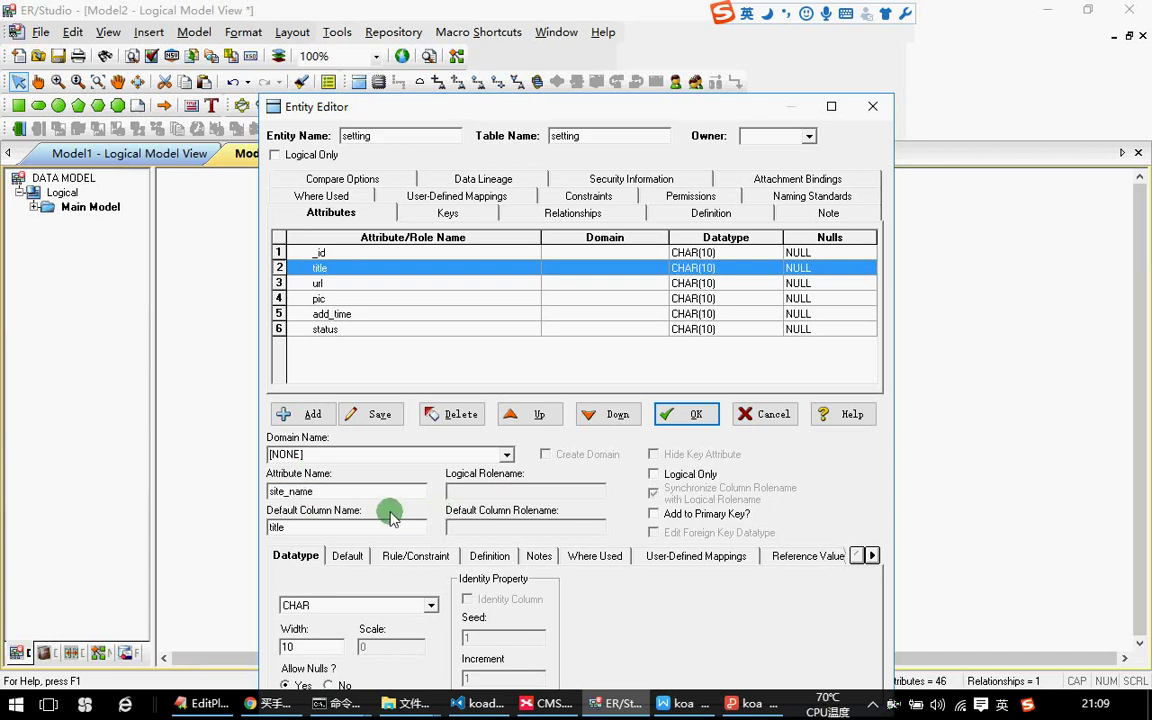
left_click_drag(334, 491, 262, 491)
key("ctrl+c")
double_click(275, 527)
key("ctrl+v")
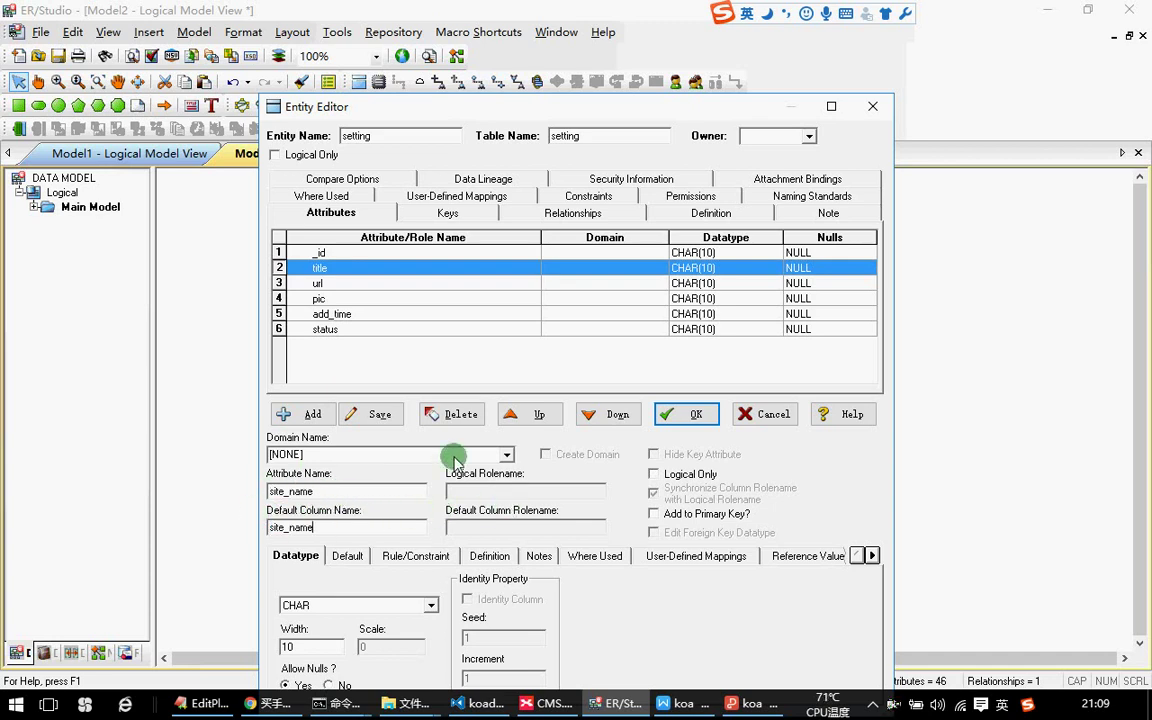
left_click(369, 414)
Rename the url attribute and its column to site_url.
double_click(318, 283)
double_click(296, 491)
key("ctrl+v")
left_click_drag(326, 491, 288, 491)
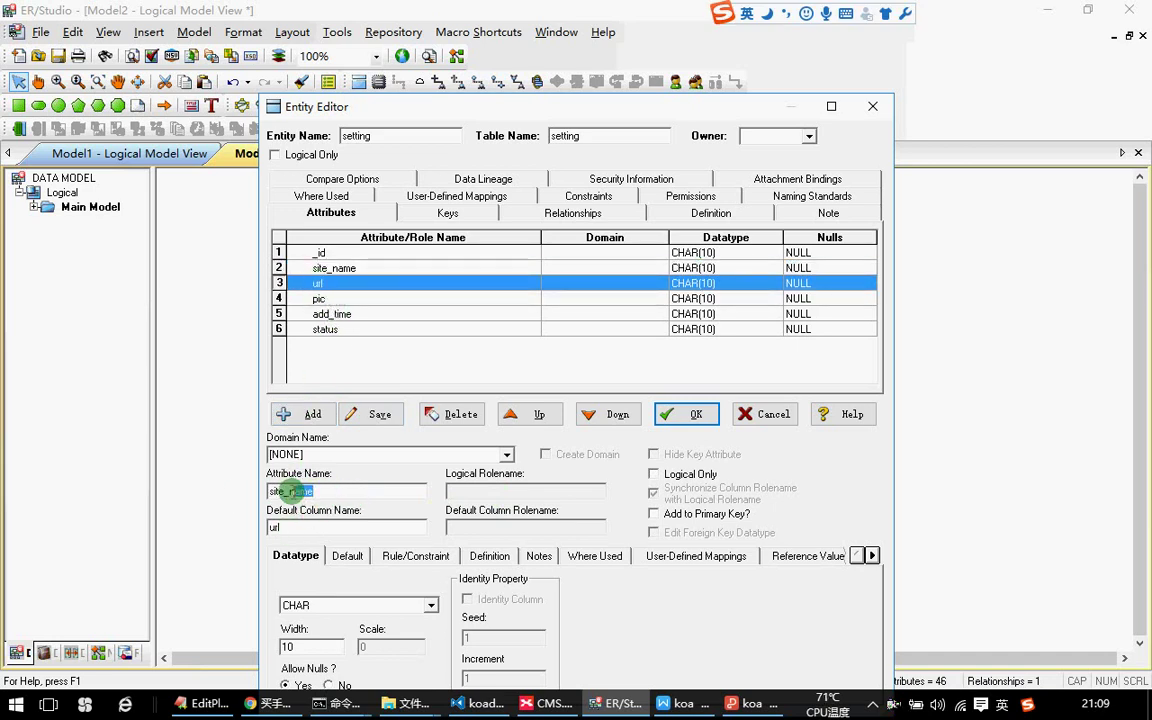
type("url")
left_click(313, 491)
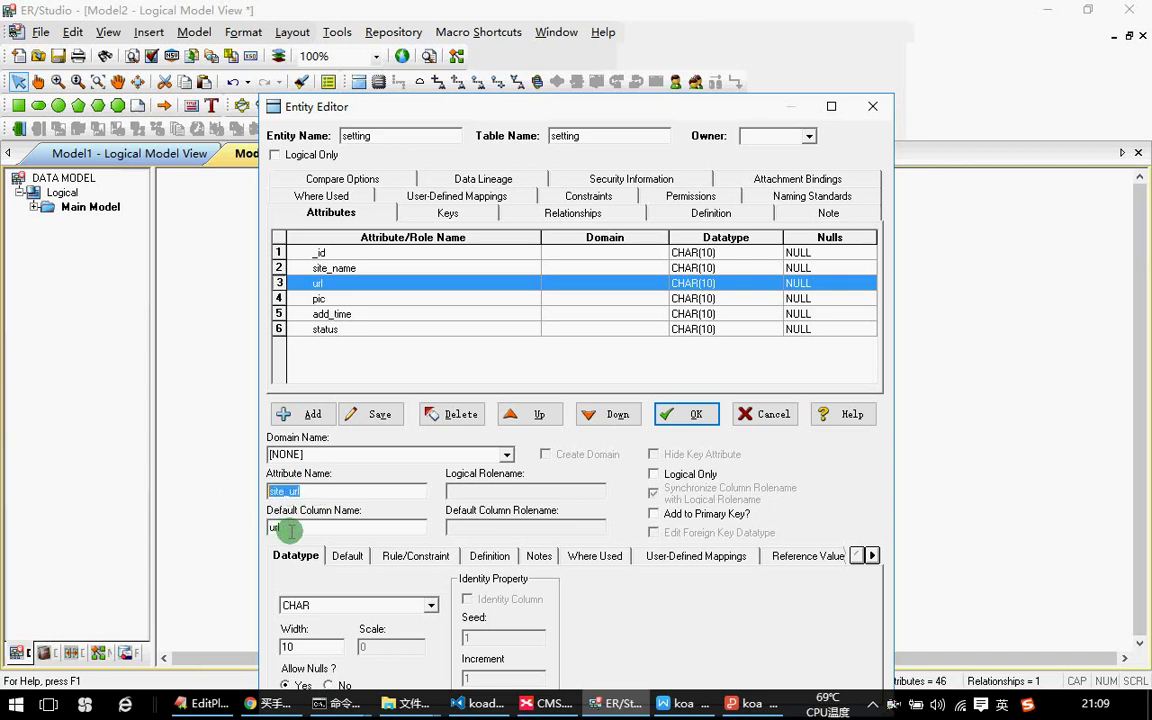
left_click(280, 414)
left_click(322, 299)
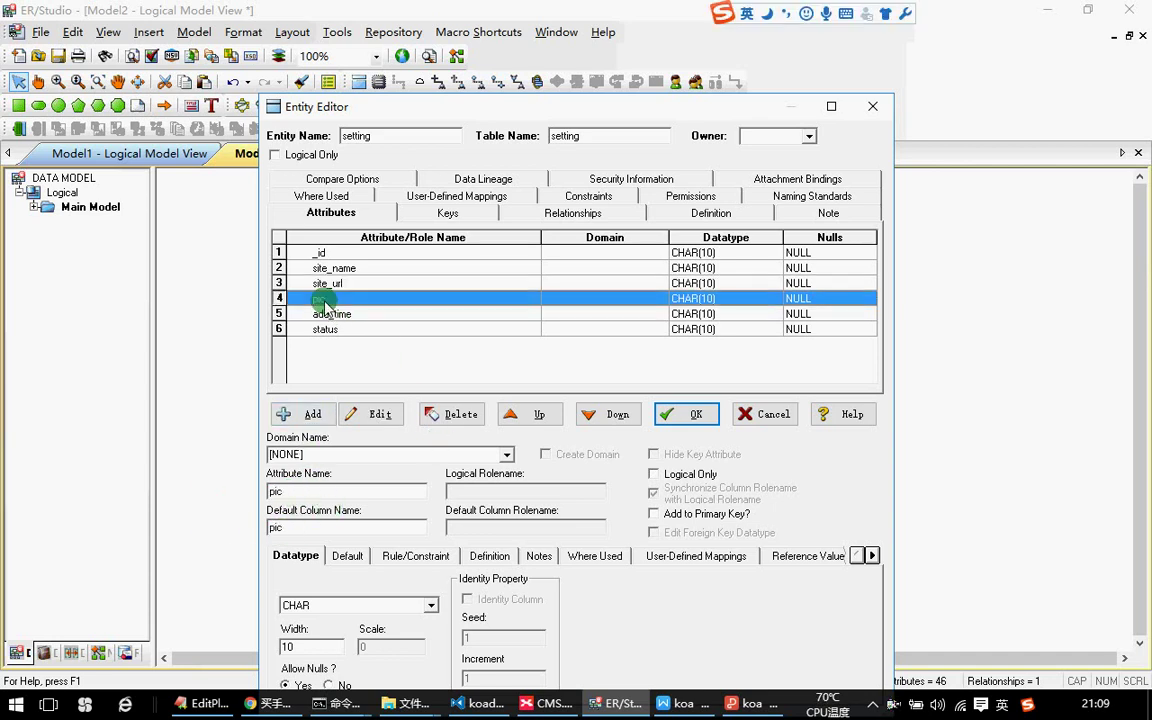
Rename the pic attribute to site_logo.
double_click(285, 491)
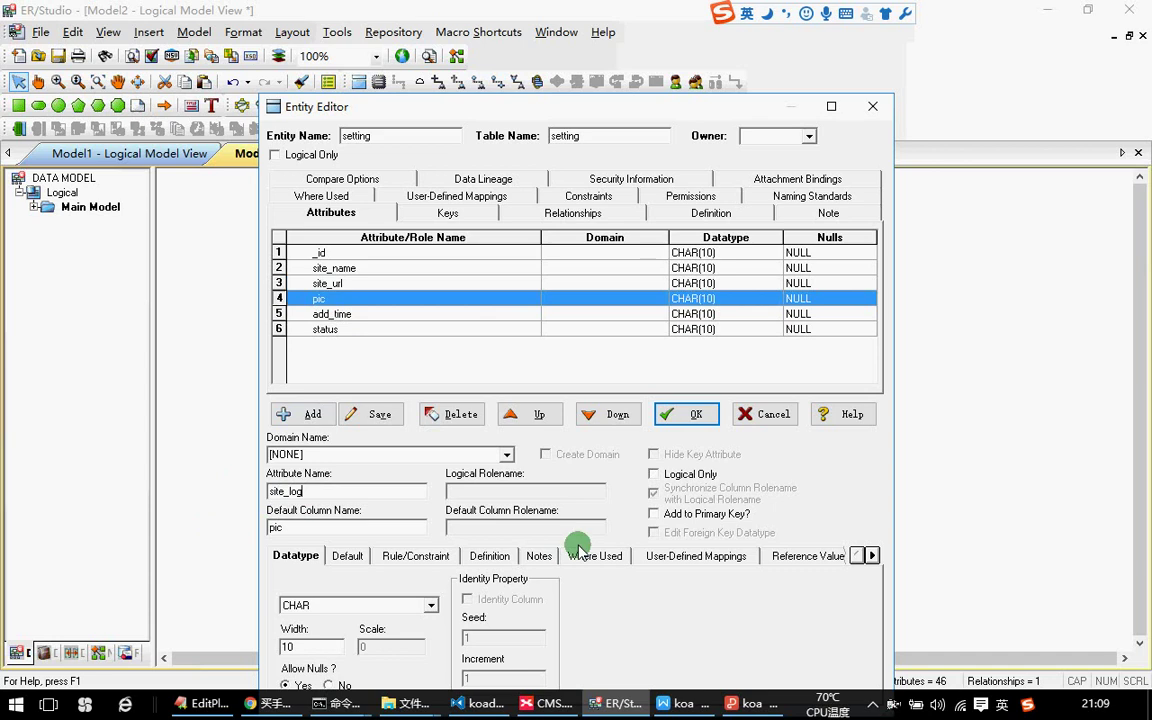
double_click(288, 491)
left_click_drag(284, 527, 208, 528)
left_click(355, 414)
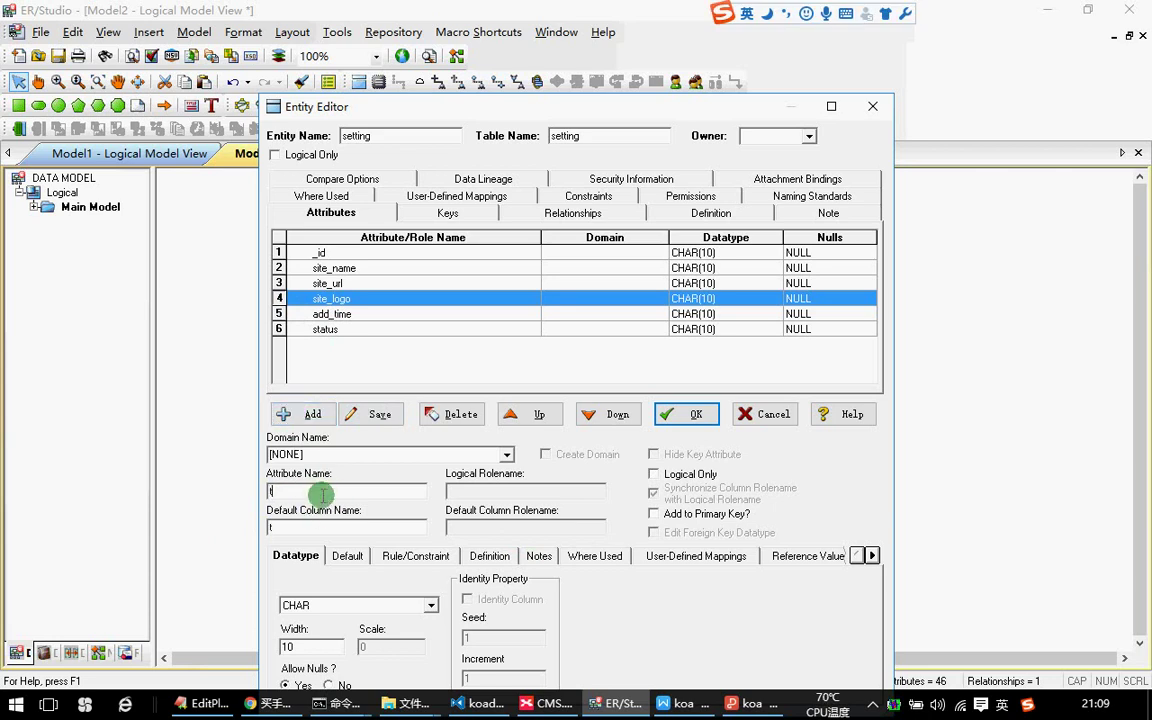
key("BackSpace")
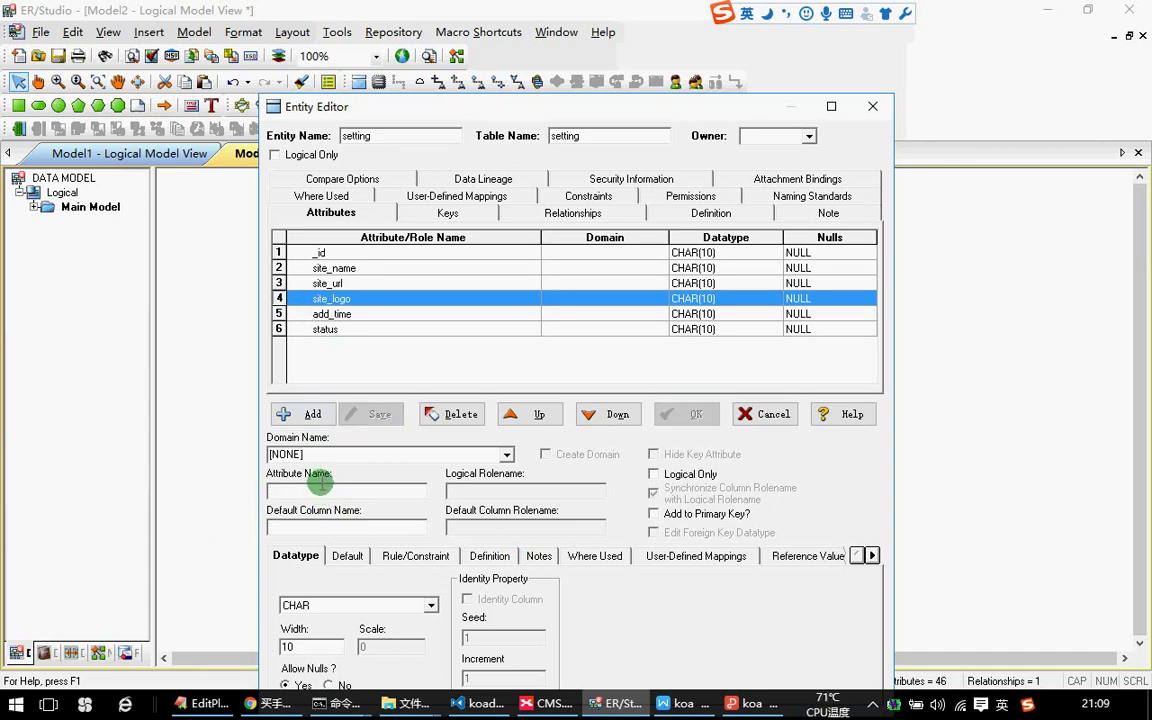
Add keywords, description, icp and about attributes to setting and close the editor.
type("keywords")
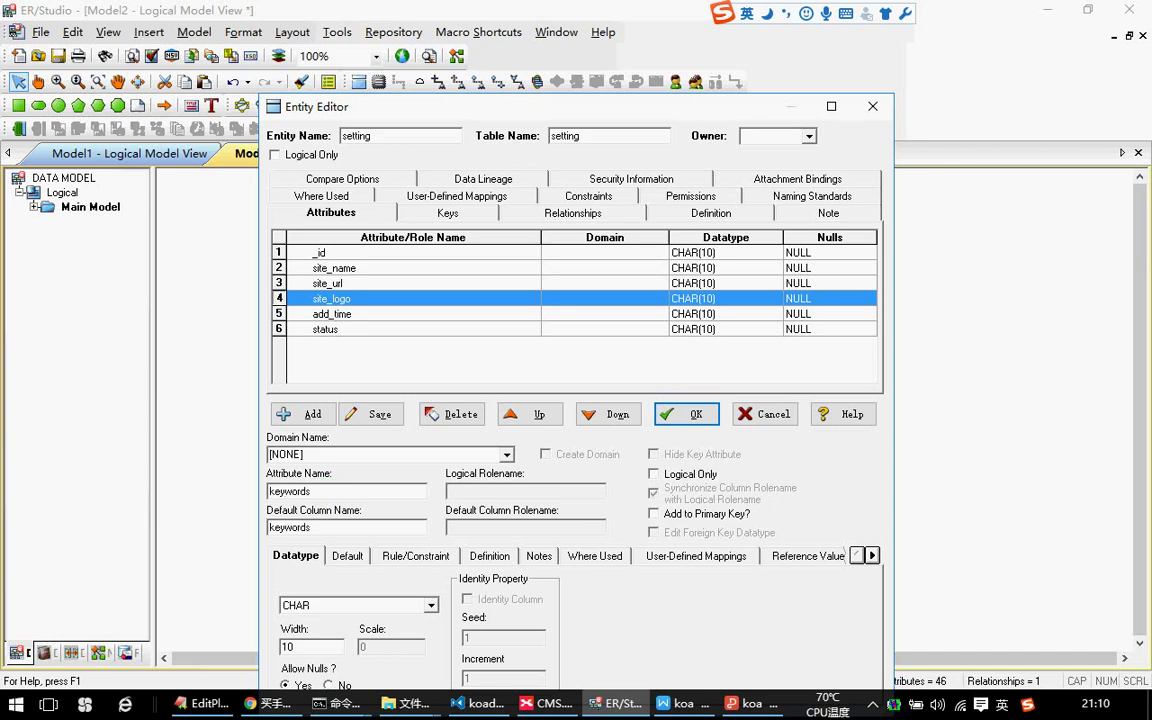
left_click(308, 413)
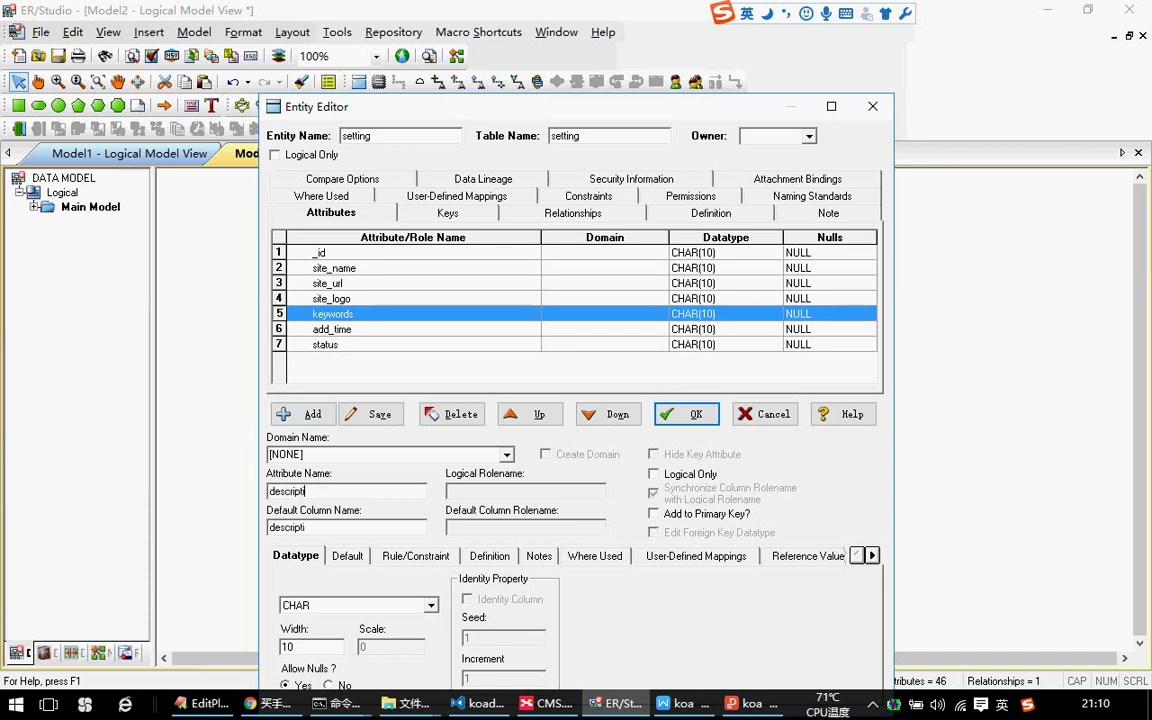
left_click(308, 413)
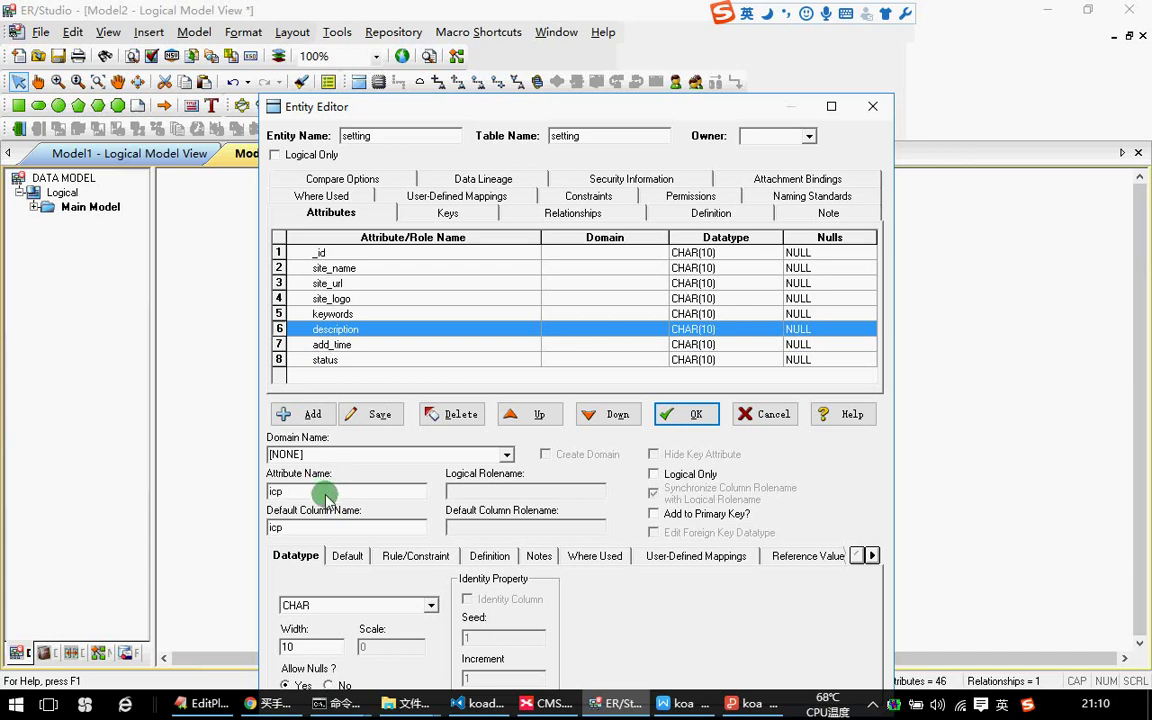
left_click(292, 416)
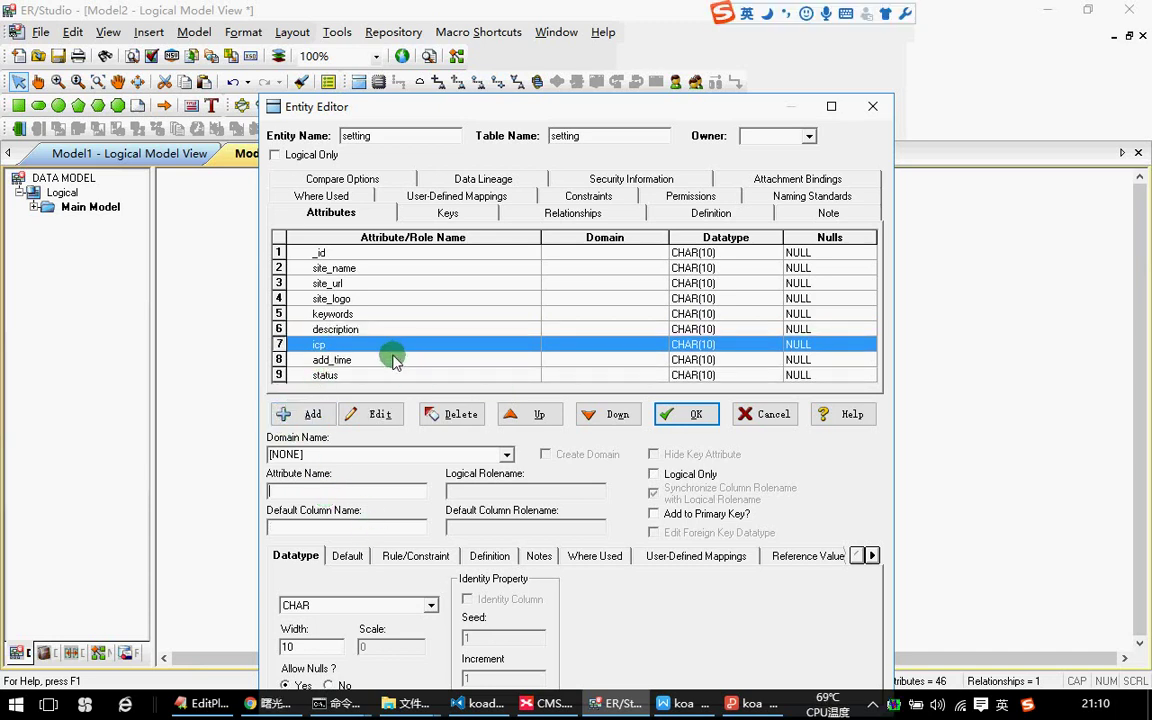
left_click(325, 492)
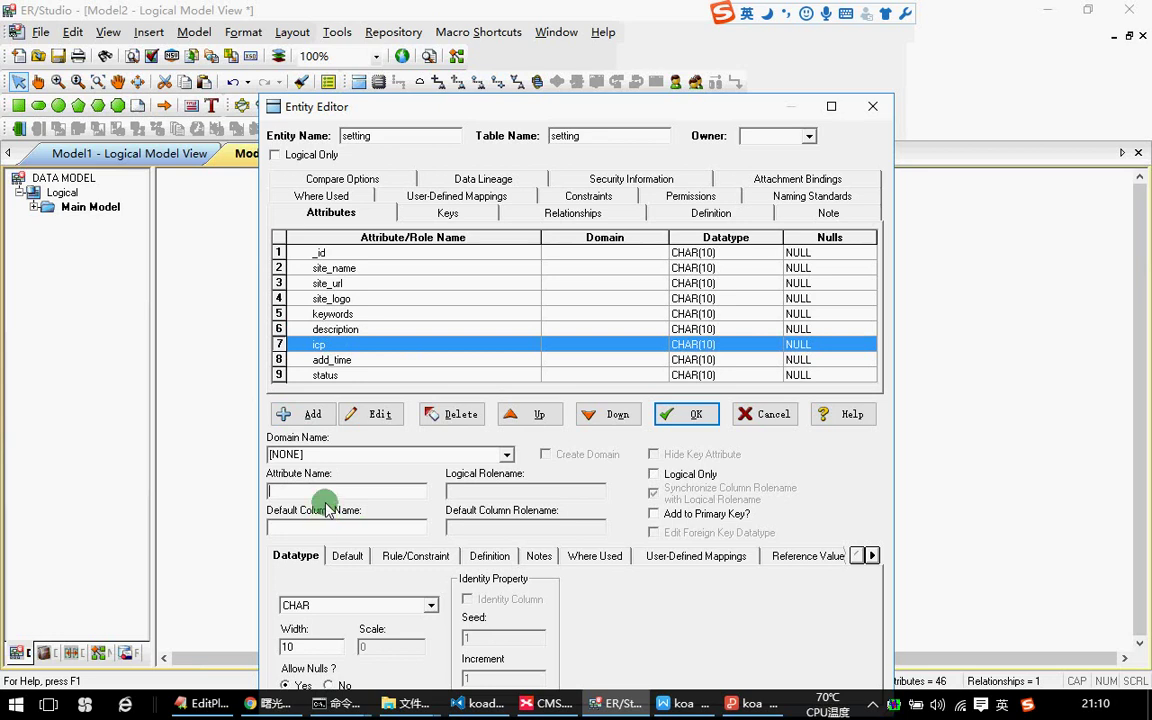
left_click(315, 494)
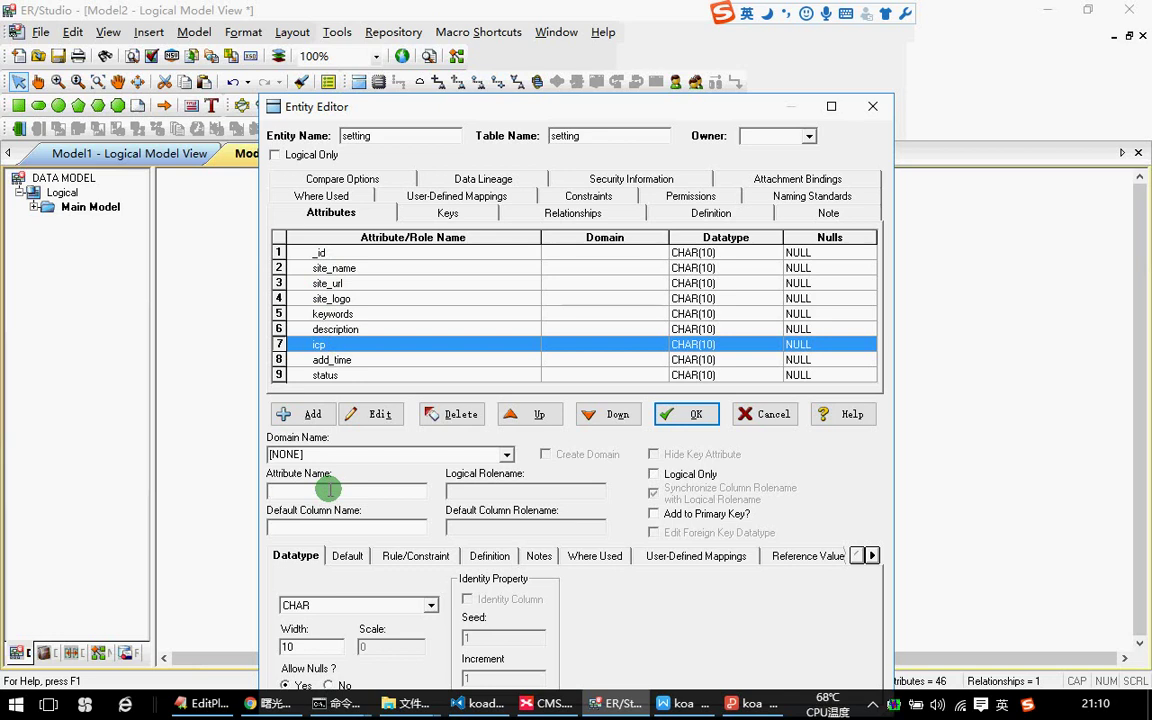
left_click(306, 413)
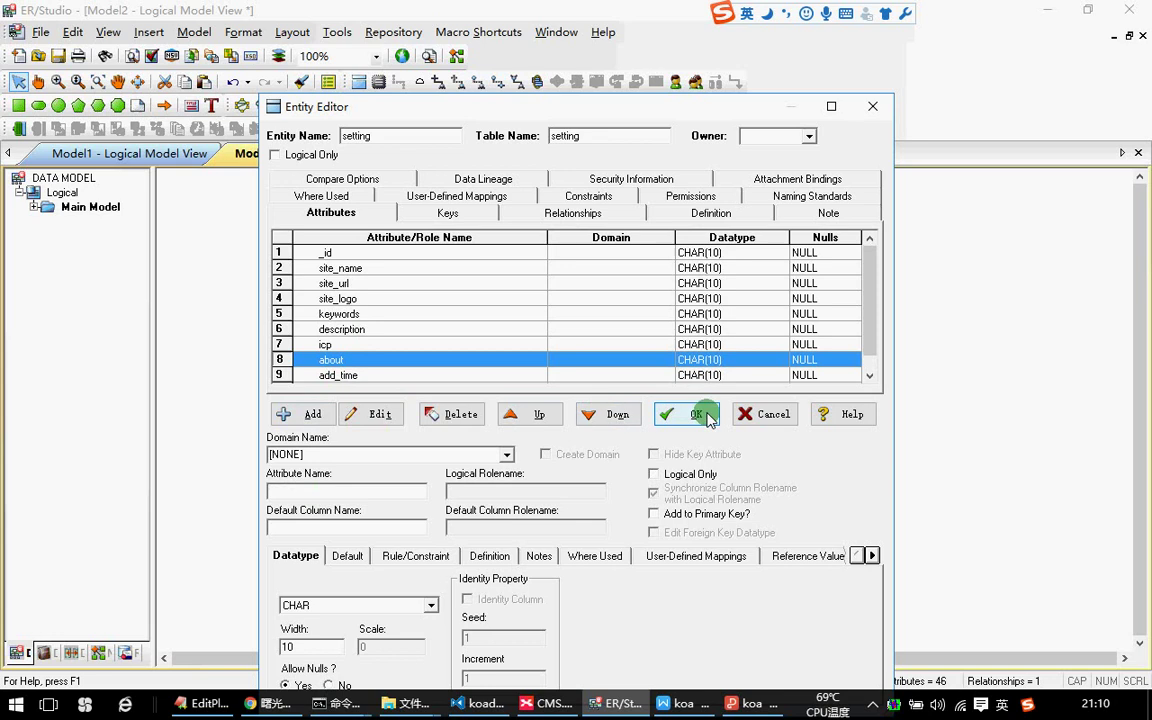
left_click(686, 413)
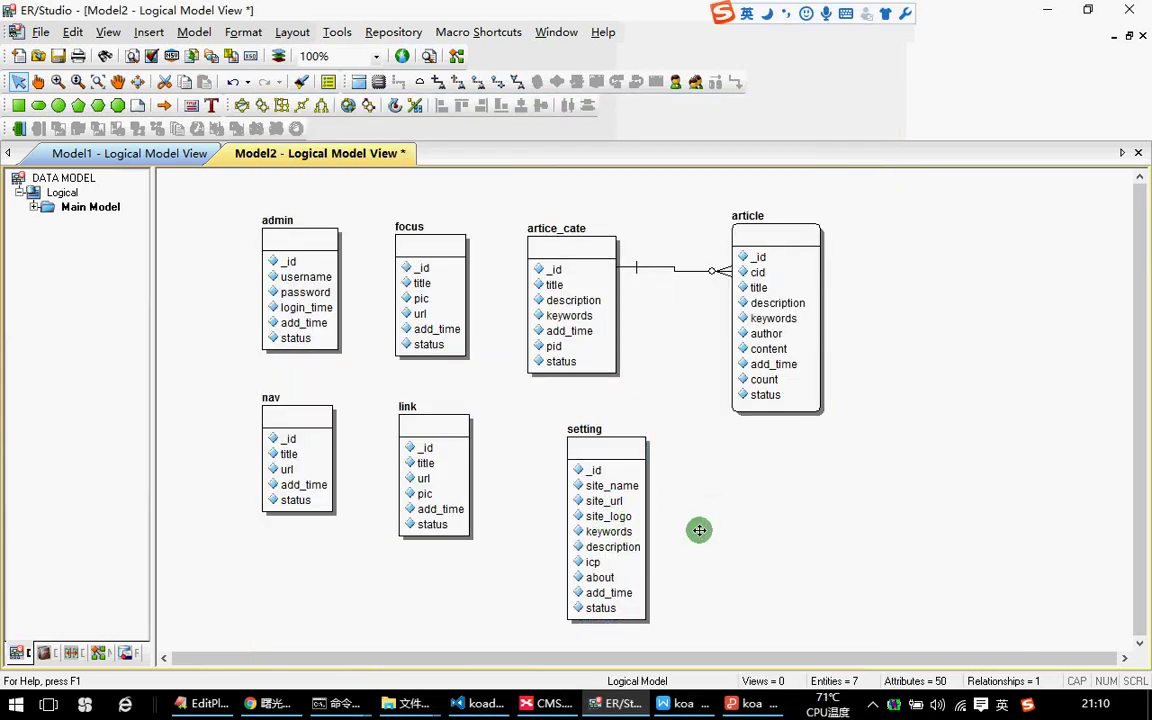
Nudge setting up-left and lower nav and link so the bottom row lines up.
left_click_drag(618, 535, 599, 525)
left_click(650, 468)
left_click_drag(303, 458, 300, 478)
left_click_drag(419, 477, 419, 488)
left_click_drag(307, 474, 305, 494)
left_click(727, 527)
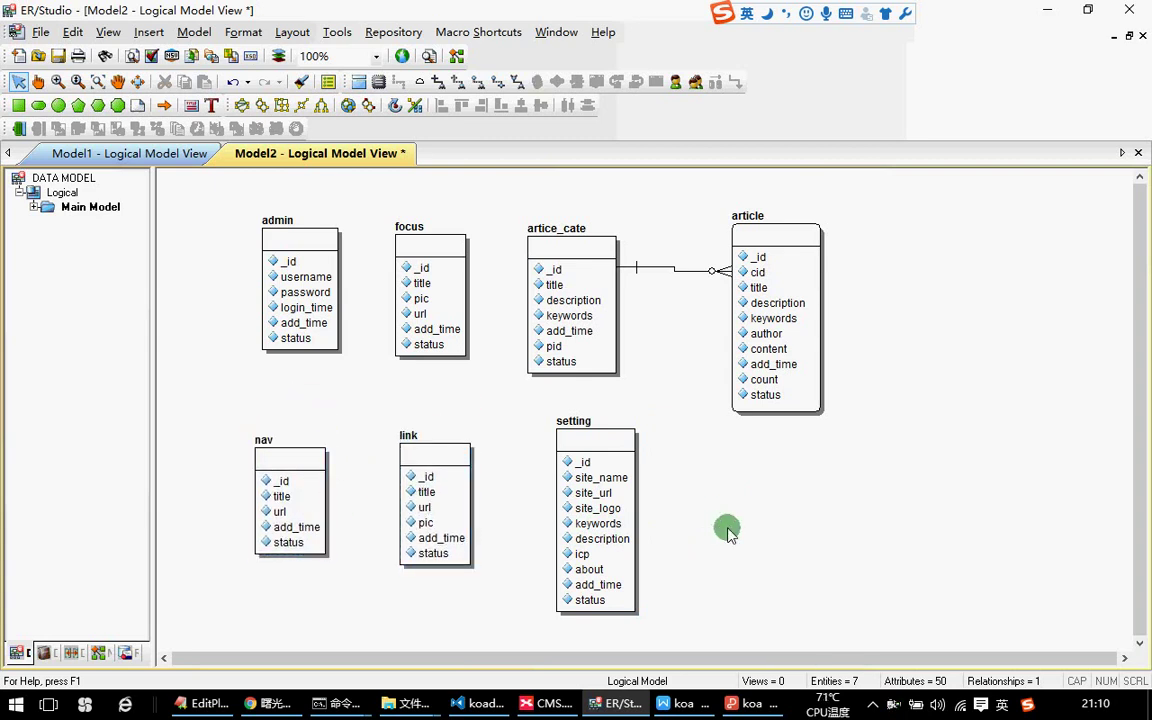
left_click_drag(937, 450, 237, 158)
left_click(897, 480)
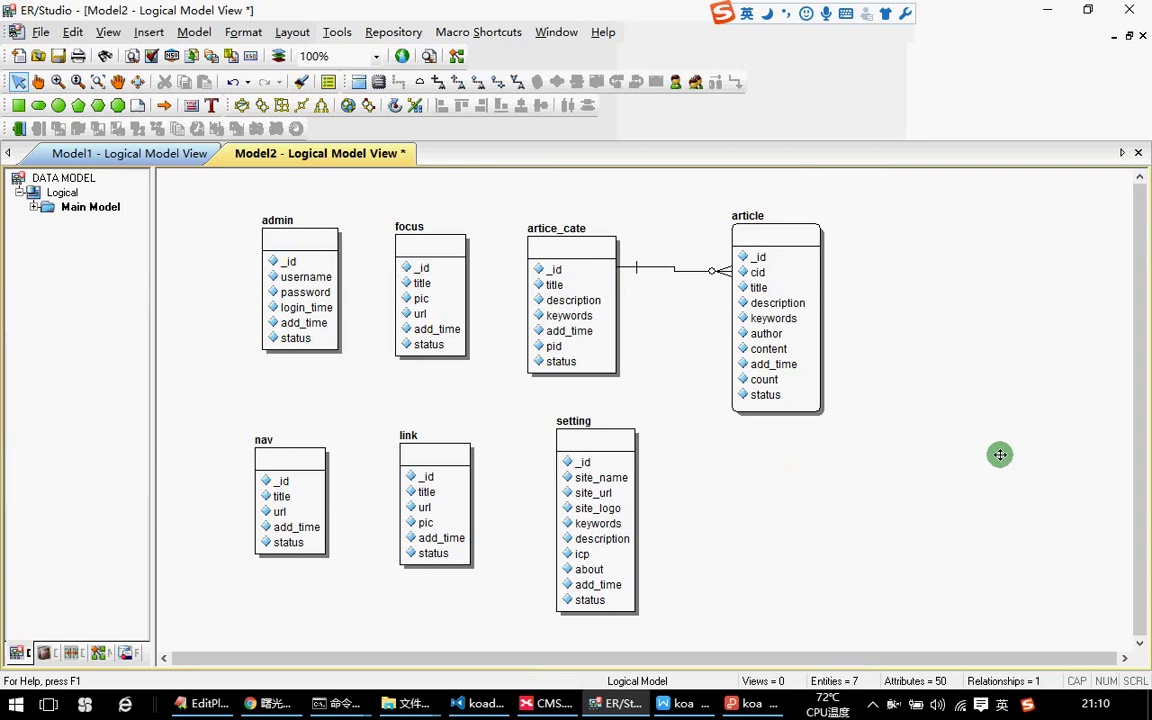
left_click(568, 267)
left_click(602, 262)
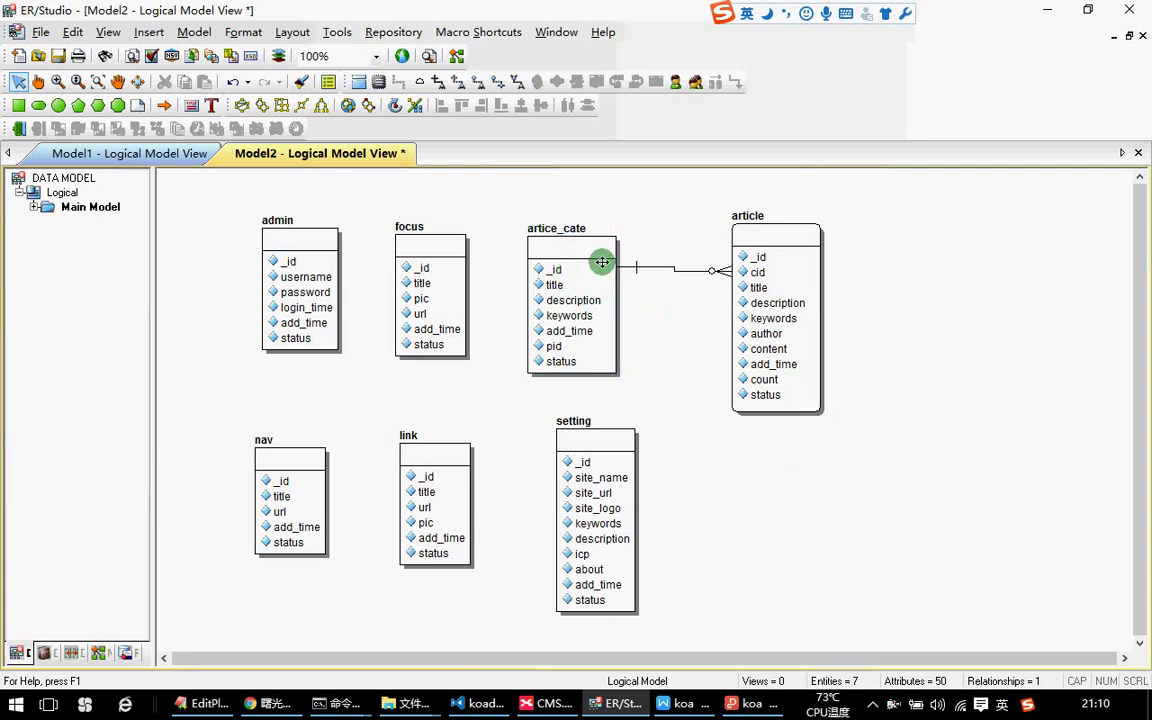
left_click(494, 84)
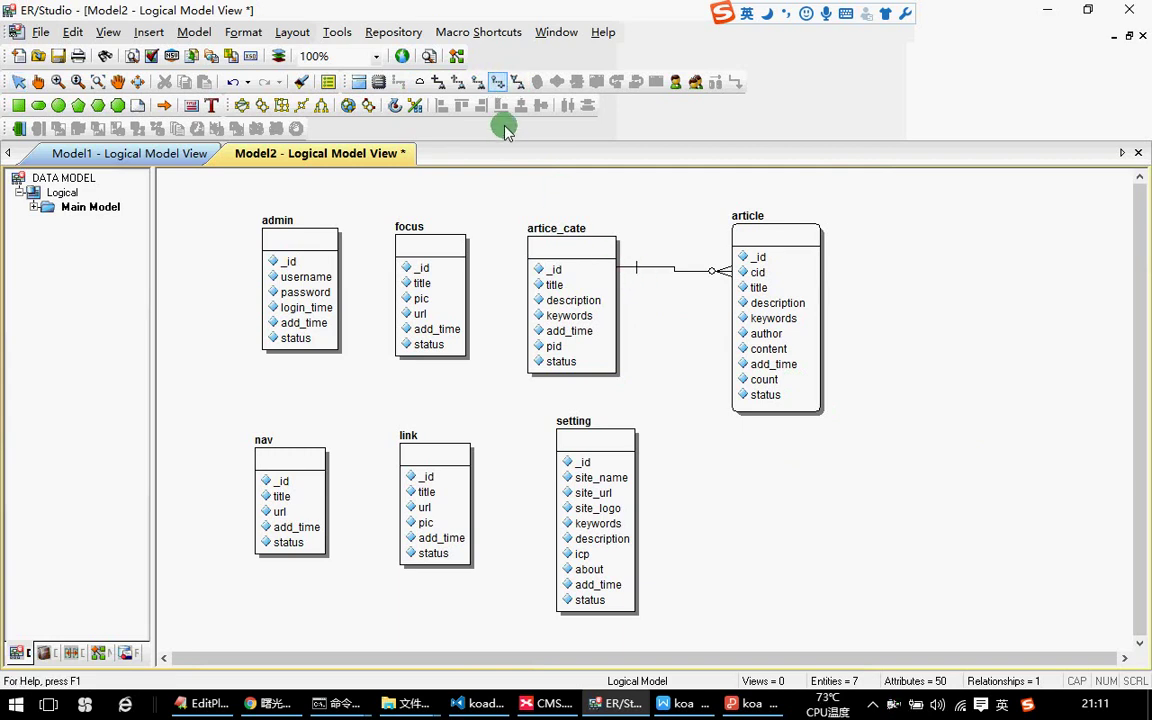
left_click(527, 268)
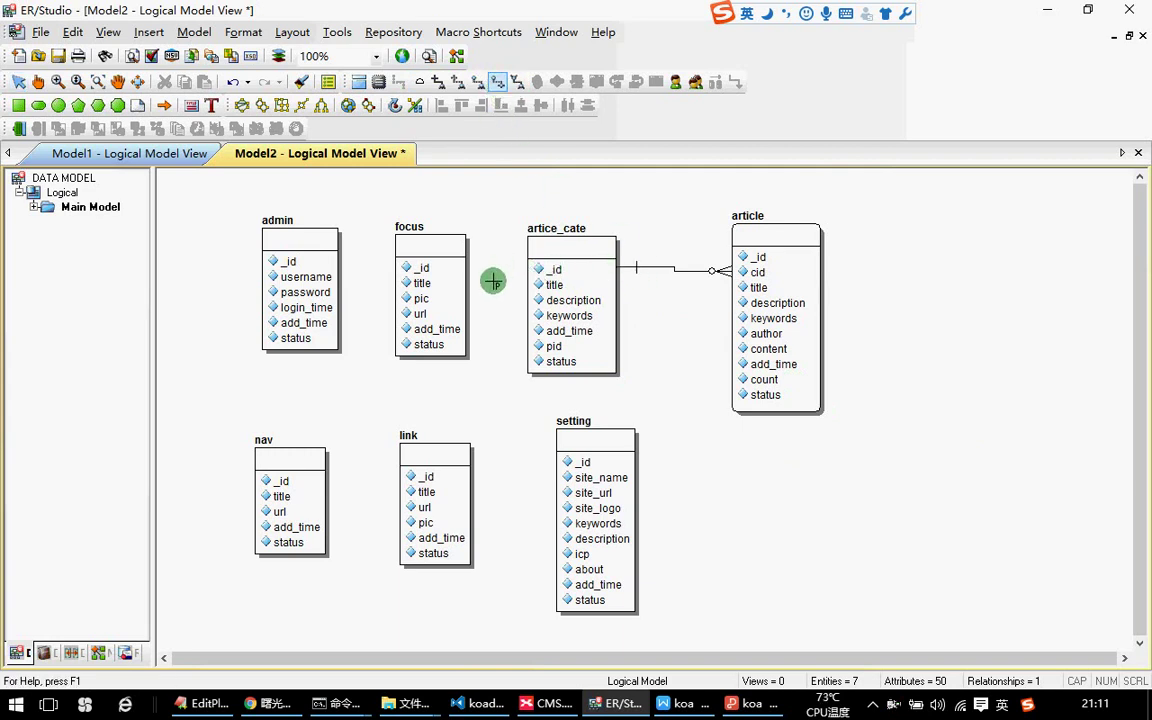
left_click(538, 260)
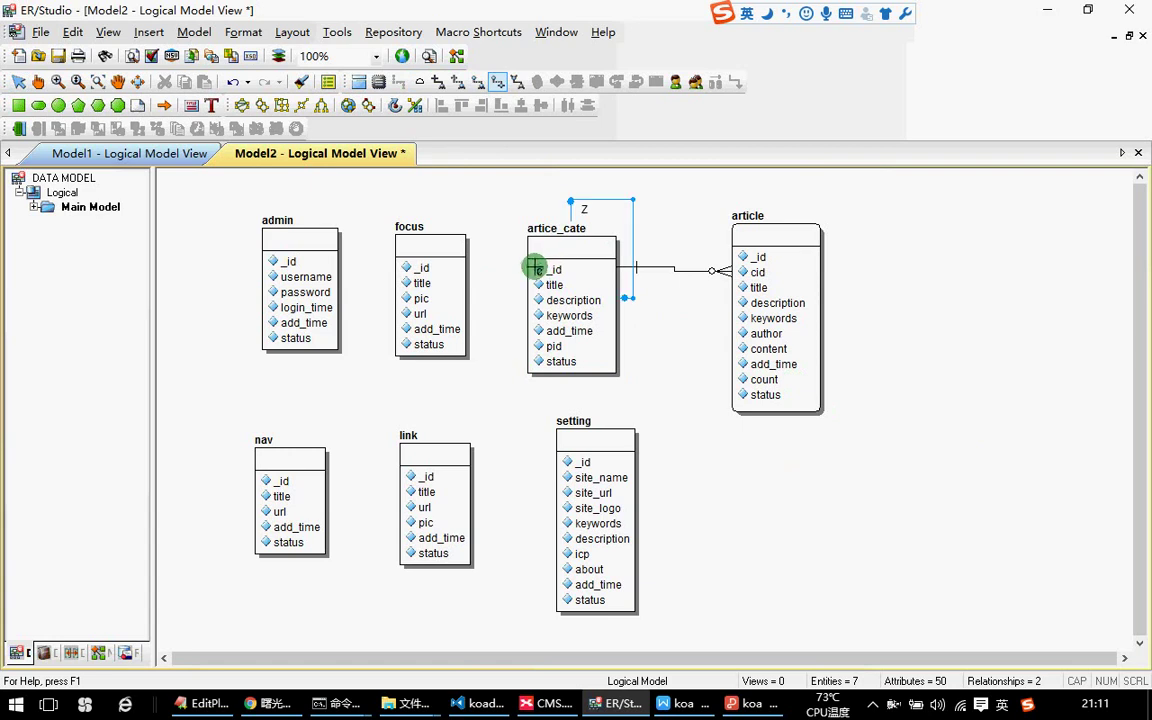
left_click(19, 81)
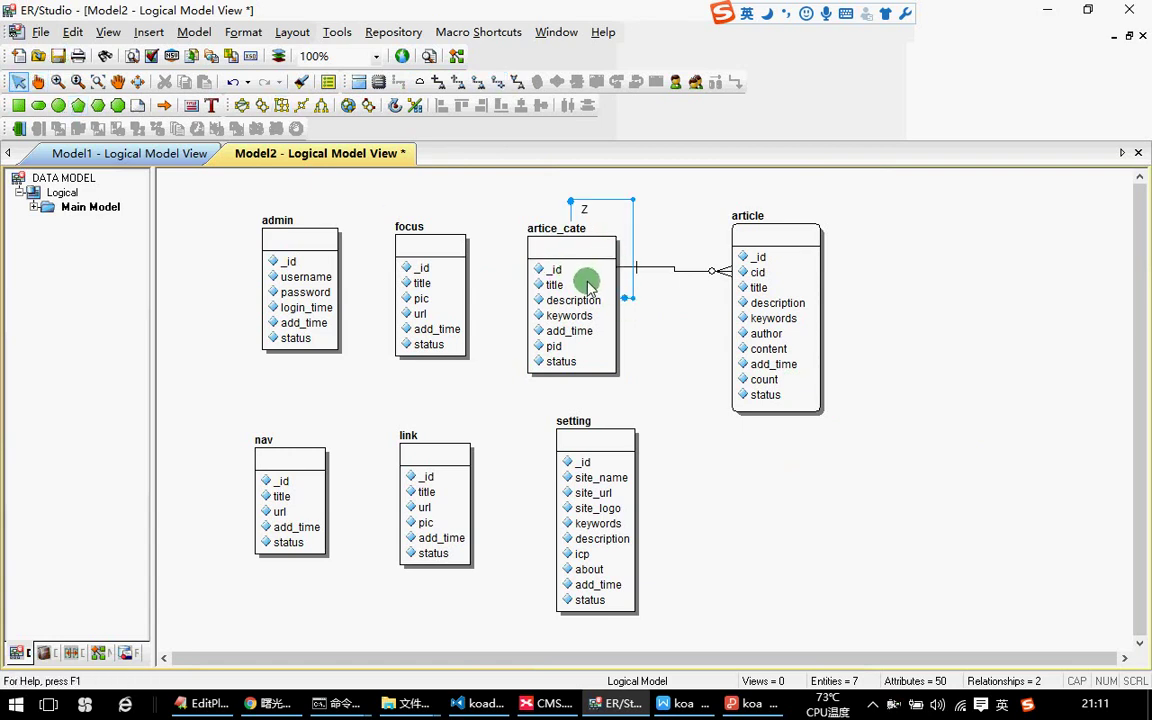
left_click_drag(622, 298, 565, 268)
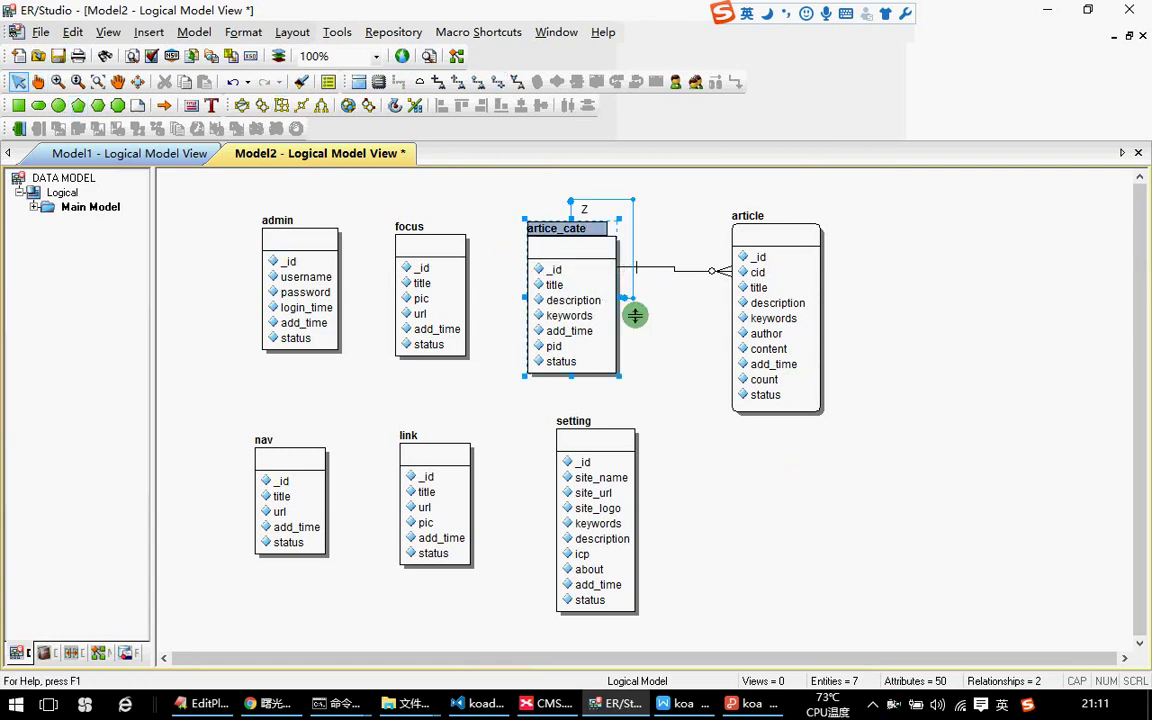
left_click(624, 297)
left_click_drag(624, 300, 540, 462)
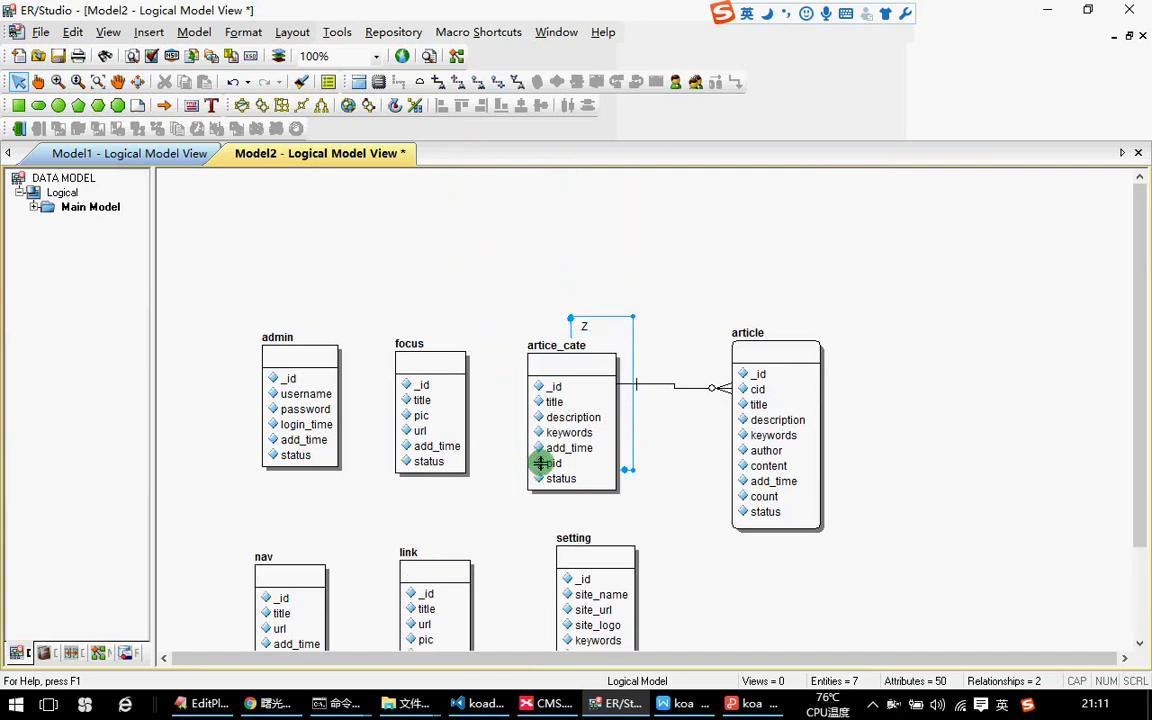
left_click_drag(571, 320, 505, 396)
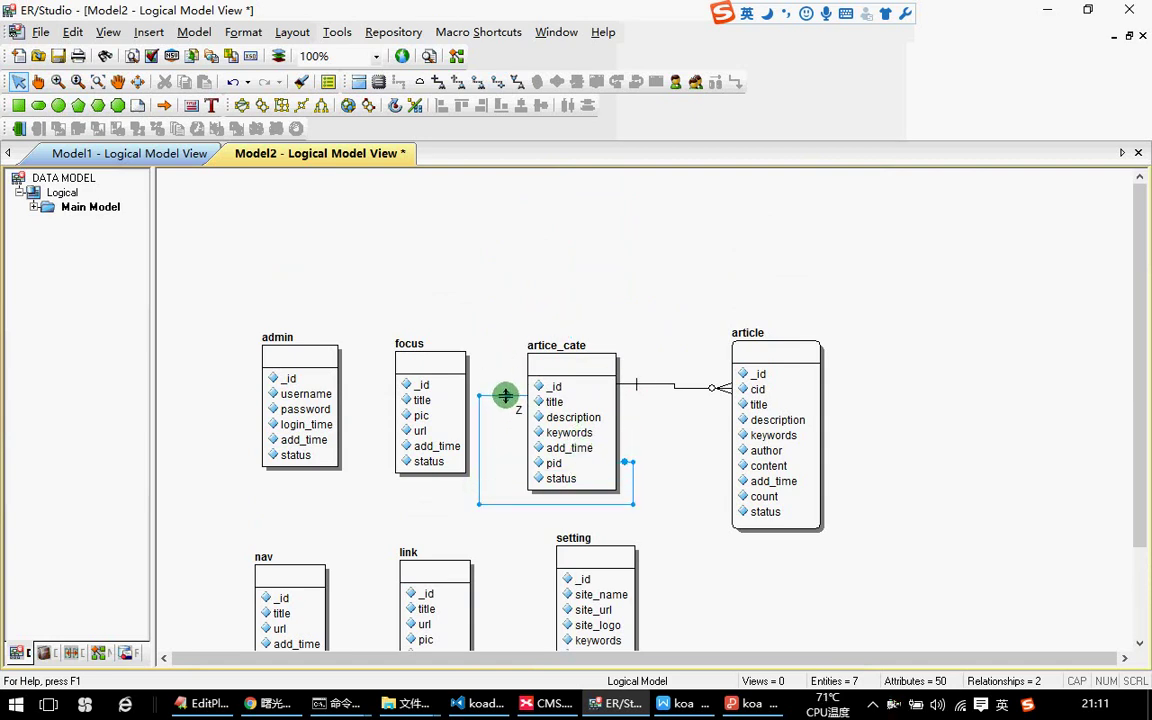
left_click(513, 413)
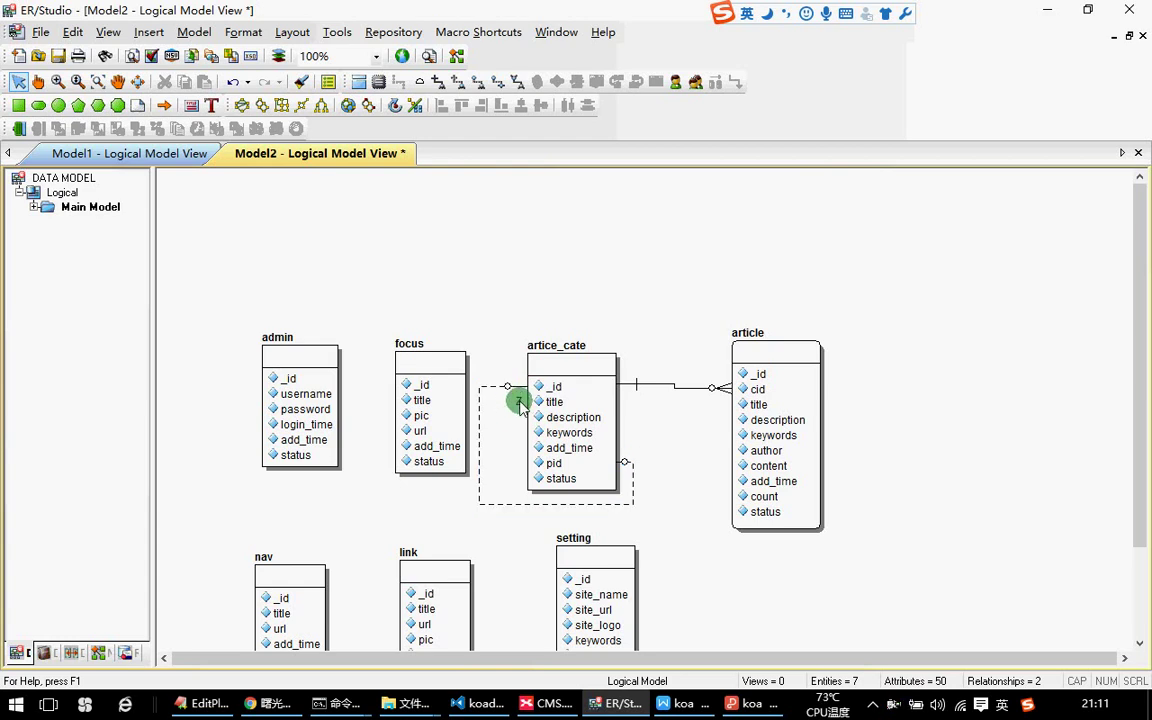
left_click(518, 390)
double_click(518, 390)
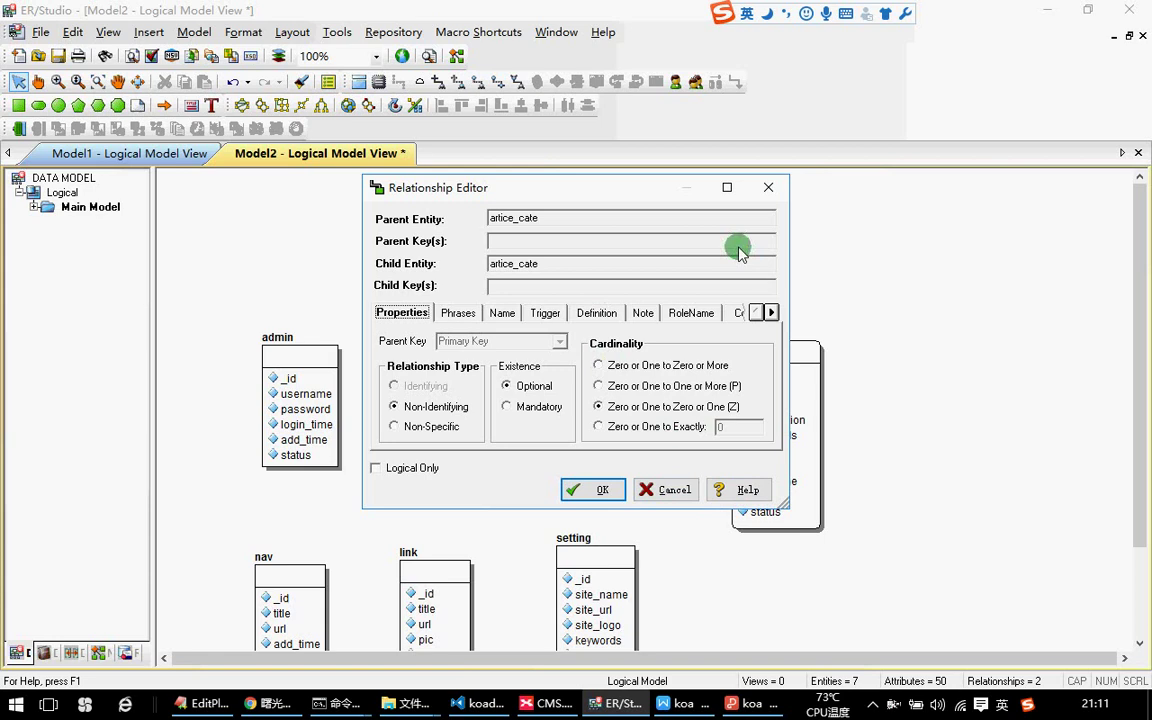
left_click(768, 187)
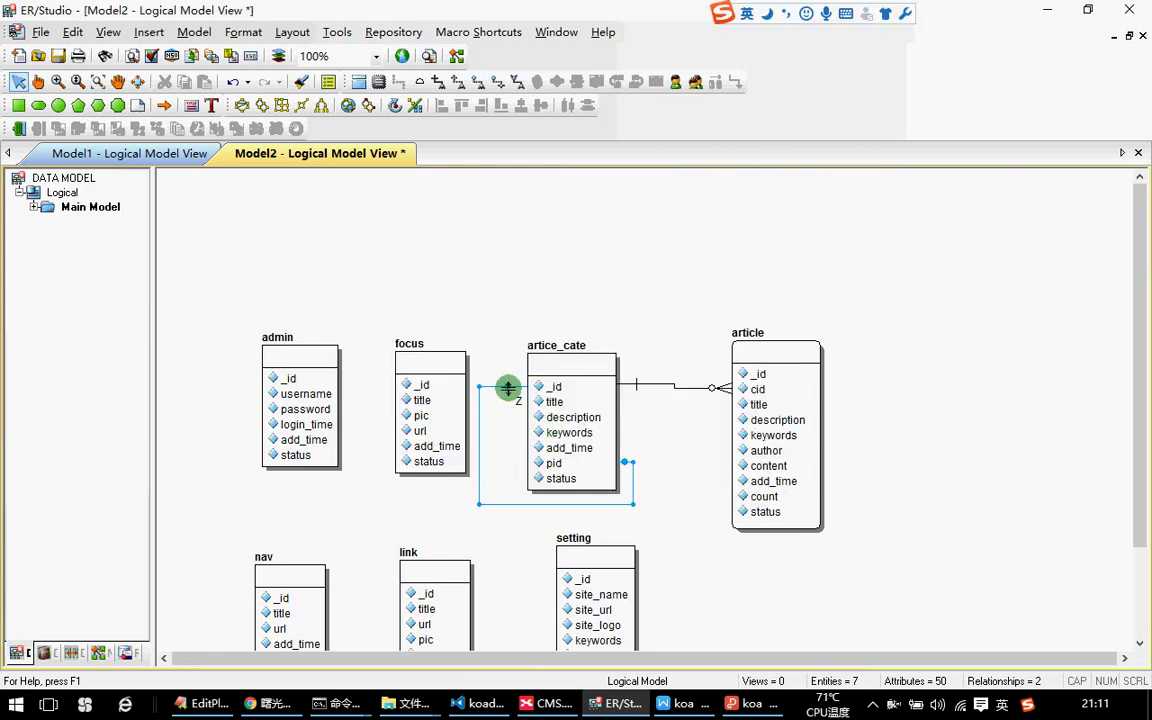
key("Delete")
left_click(604, 386)
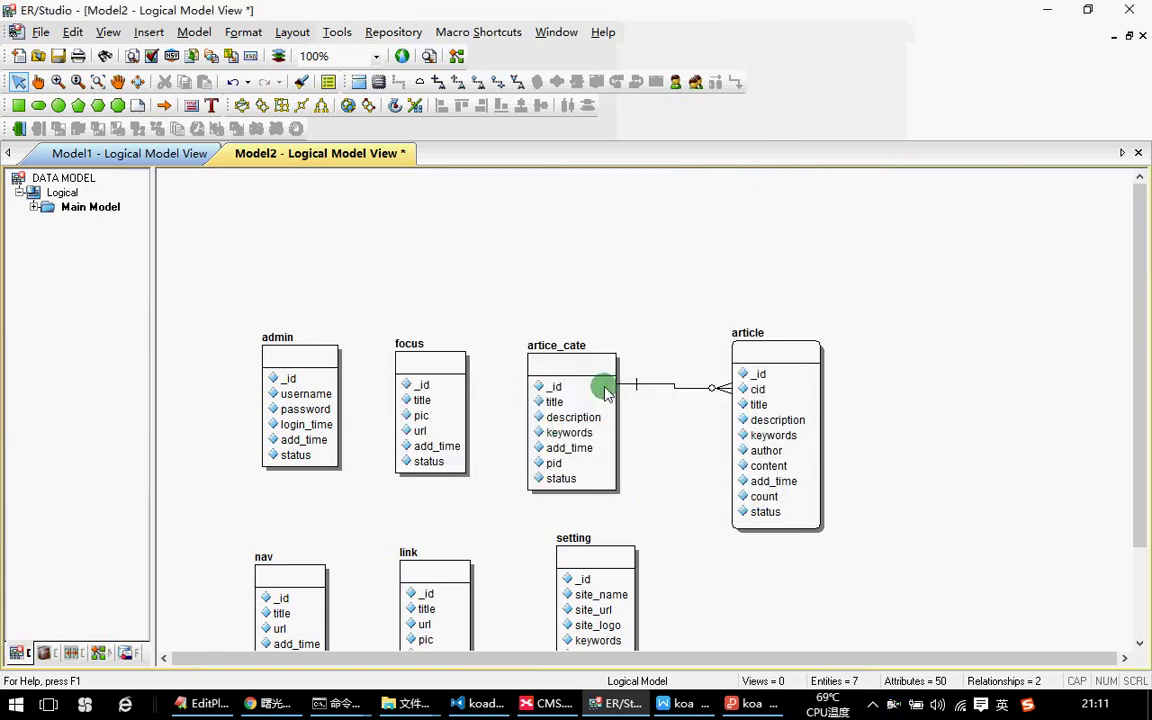
left_click(447, 86)
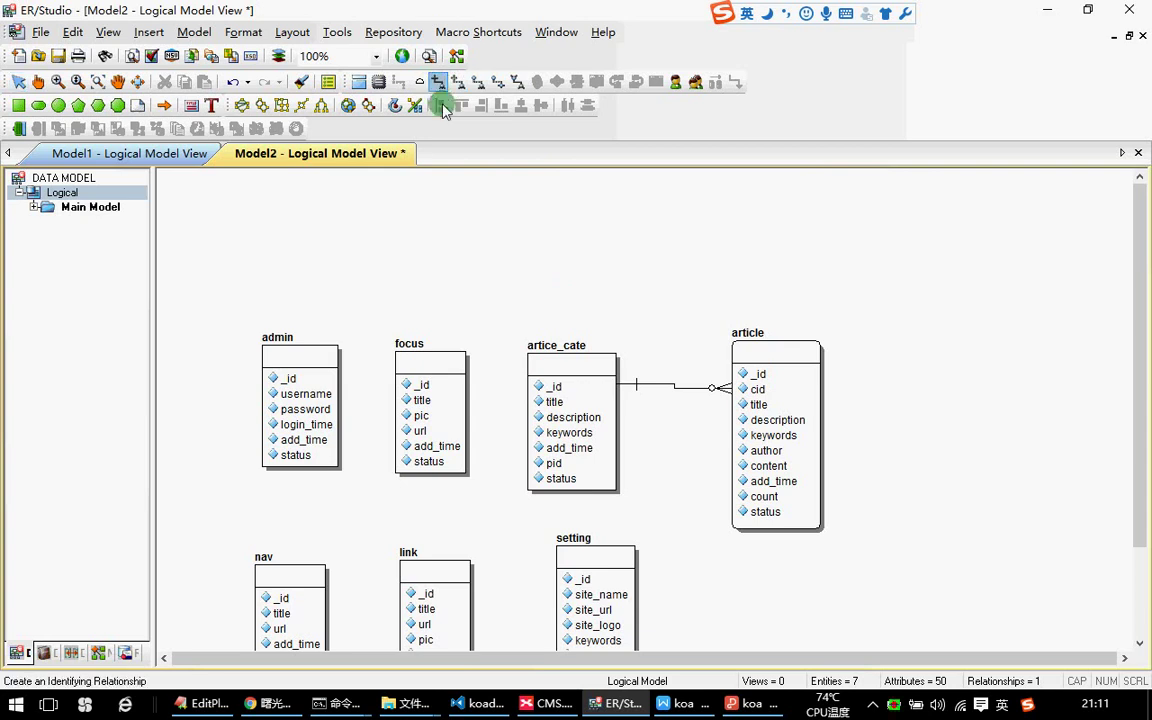
left_click(530, 386)
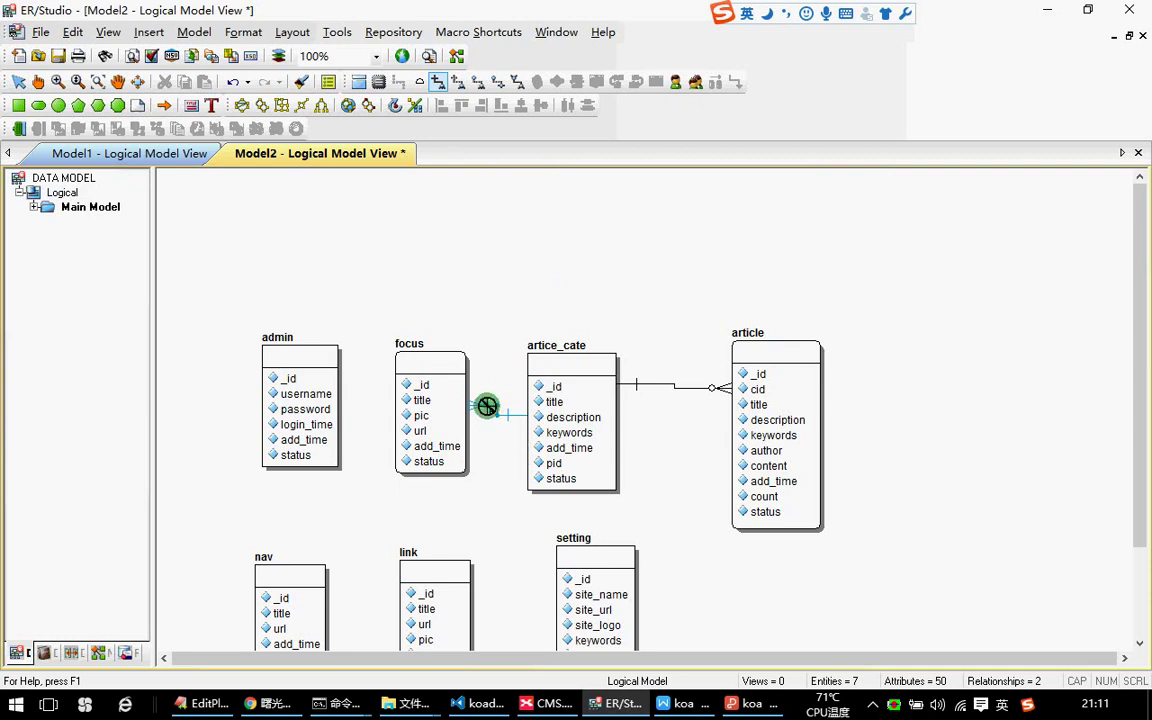
left_click(27, 86)
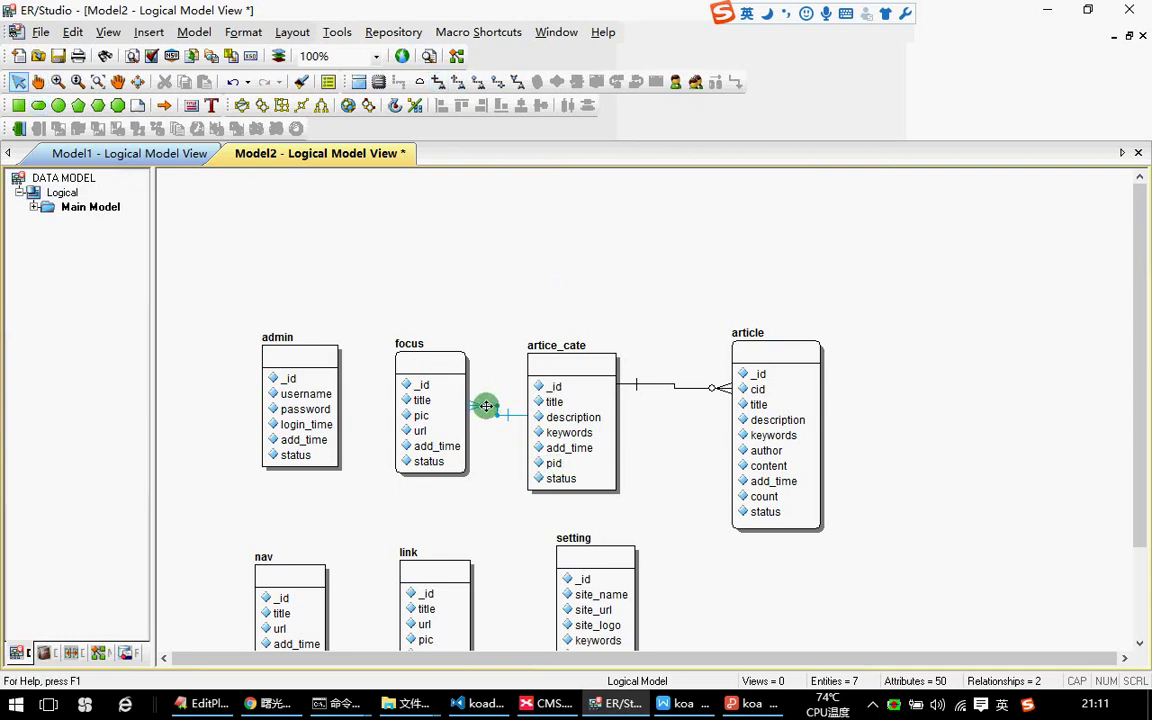
key("Delete")
left_click(605, 390)
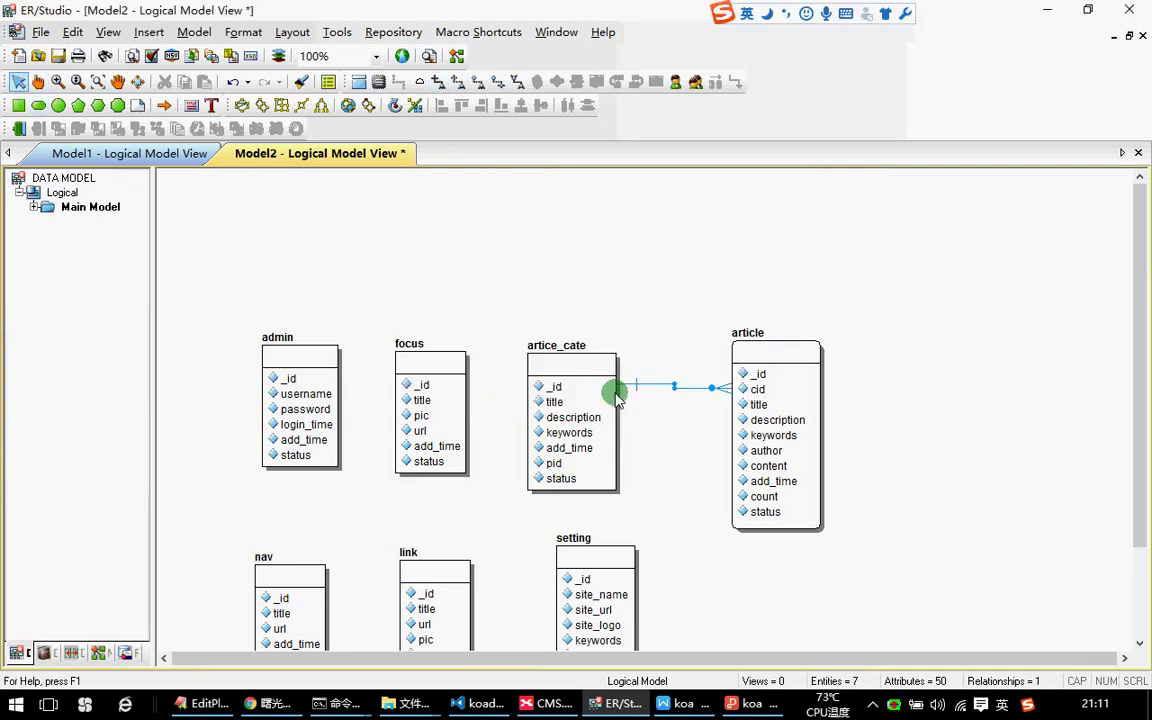
left_click(540, 477)
left_click(653, 425)
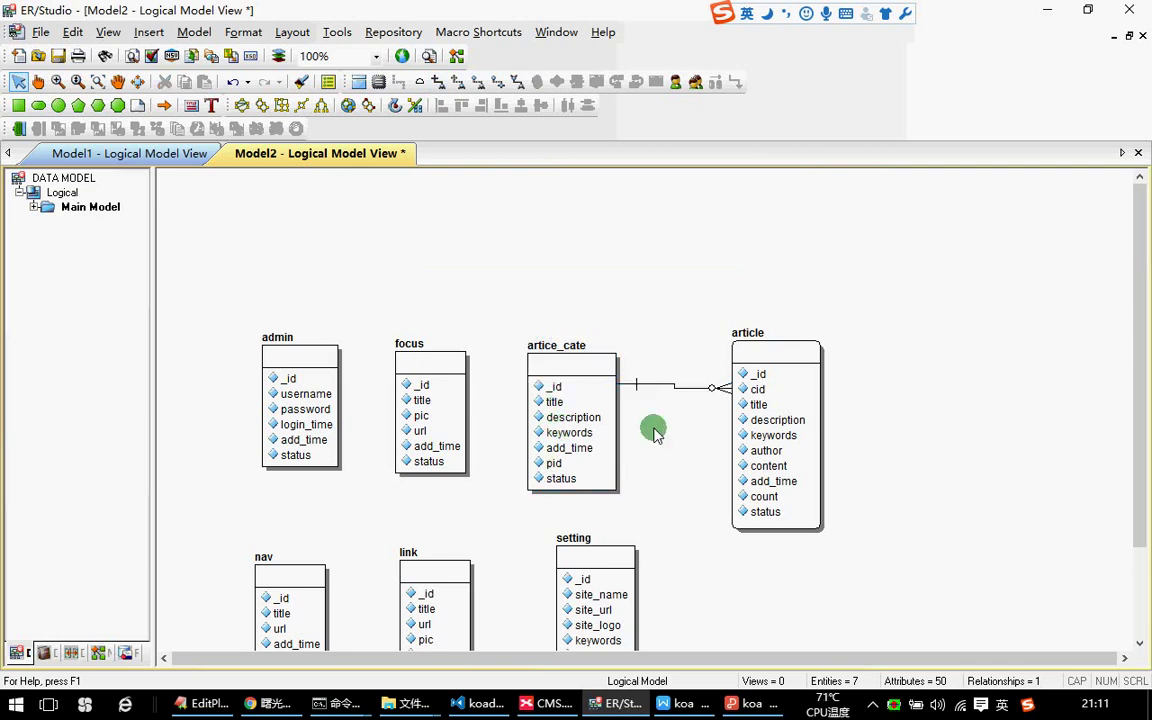
scroll(655, 430, "down", 2)
scroll(655, 432, "down", 2)
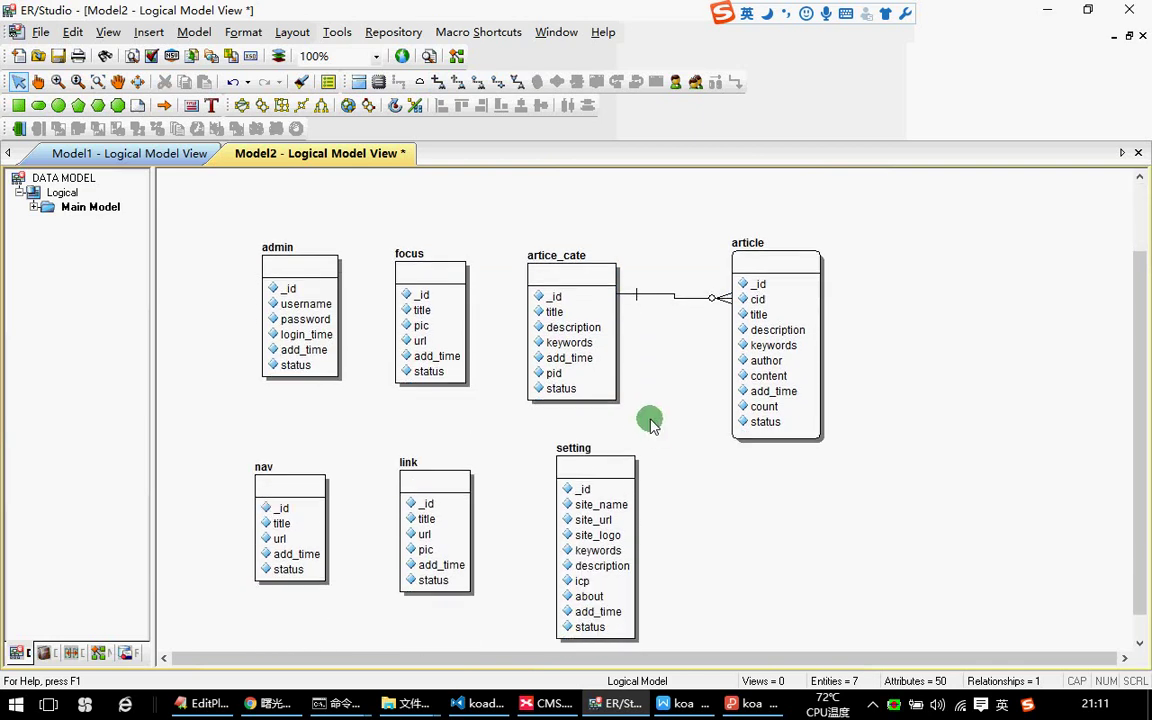
scroll(670, 425, "down", 1)
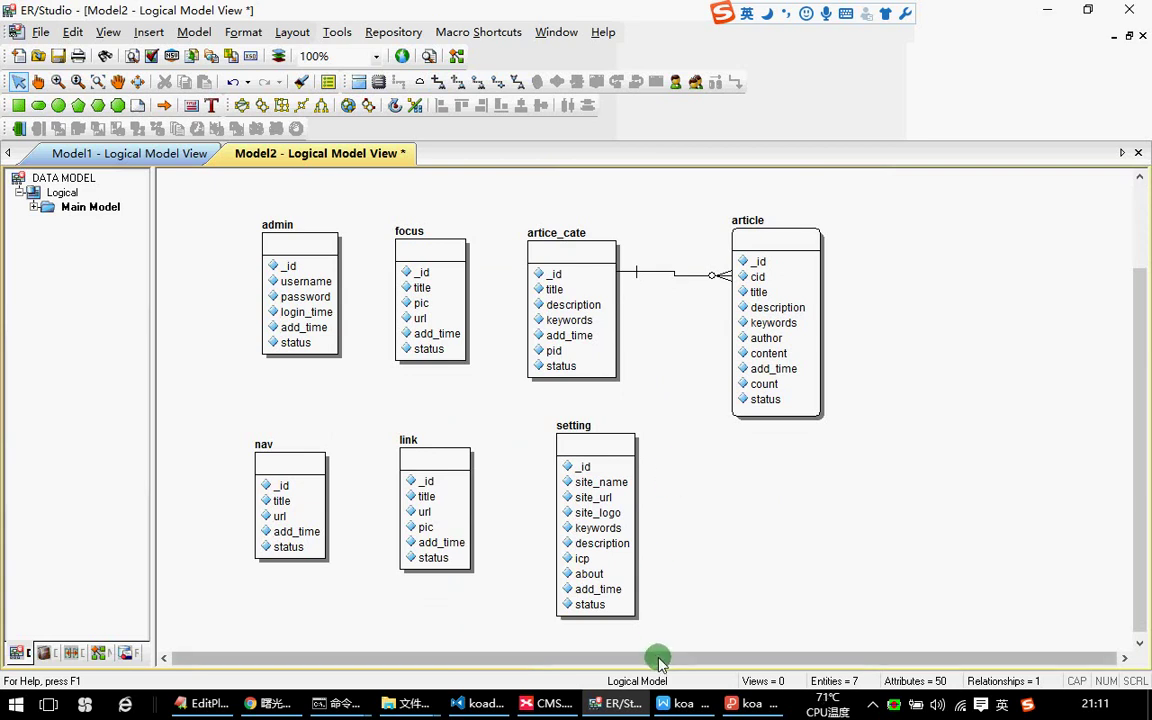
left_click(548, 708)
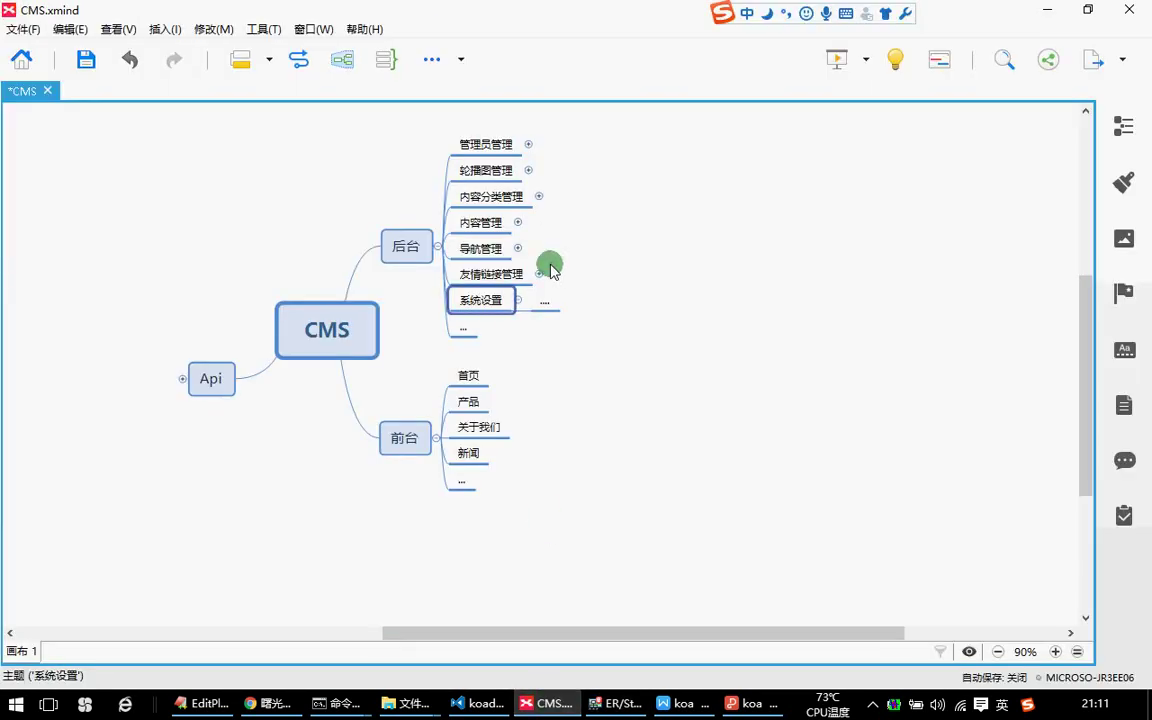
left_click_drag(690, 352, 301, 121)
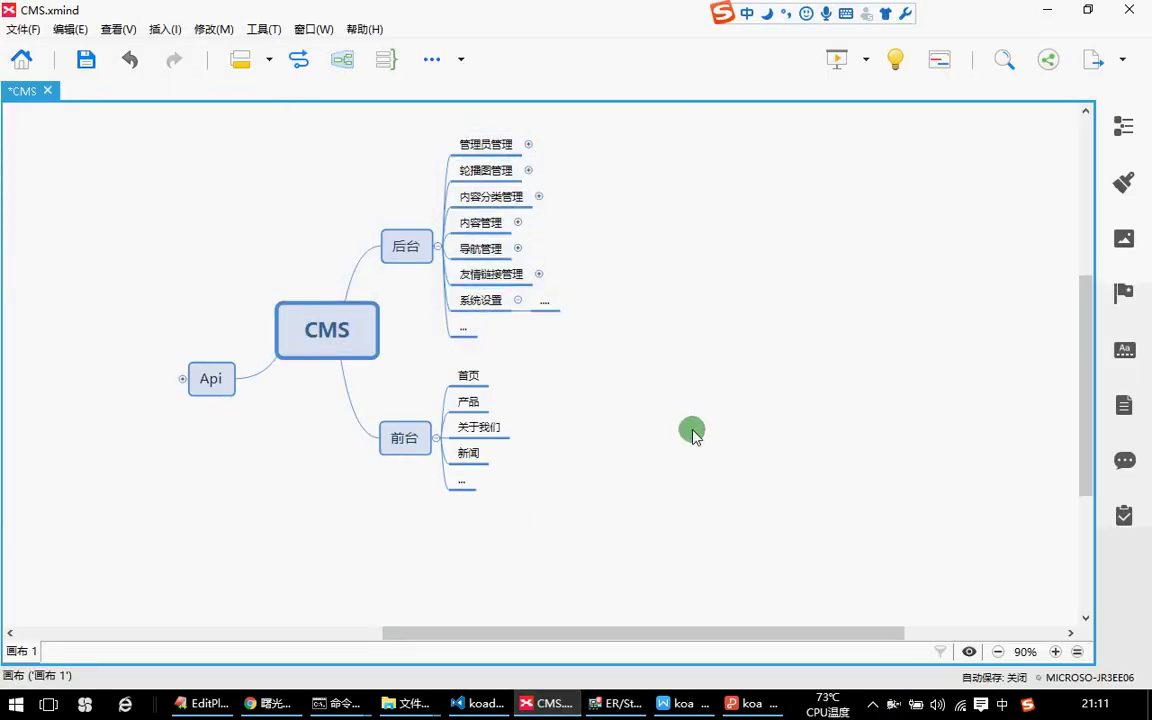
left_click(614, 703)
left_click_drag(905, 589, 729, 381)
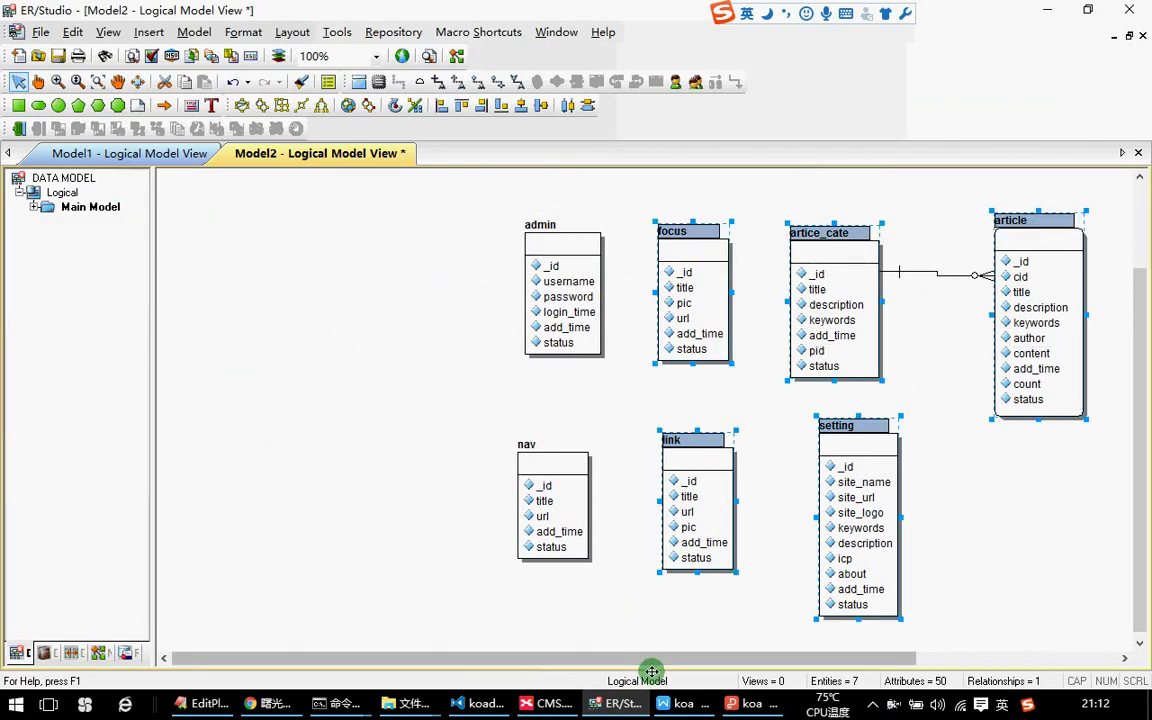
Clear the diagram selection and bring the XMind CMS.xmind map to the front.
left_click_drag(656, 658, 838, 662)
left_click(836, 561)
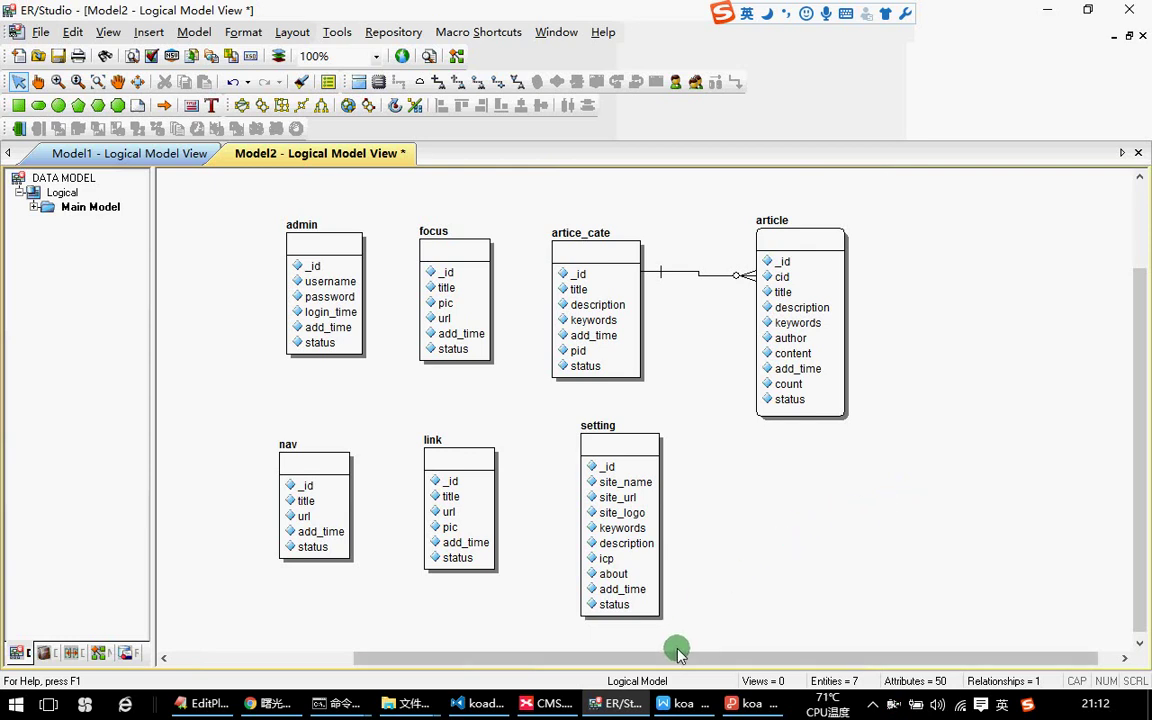
left_click(566, 705)
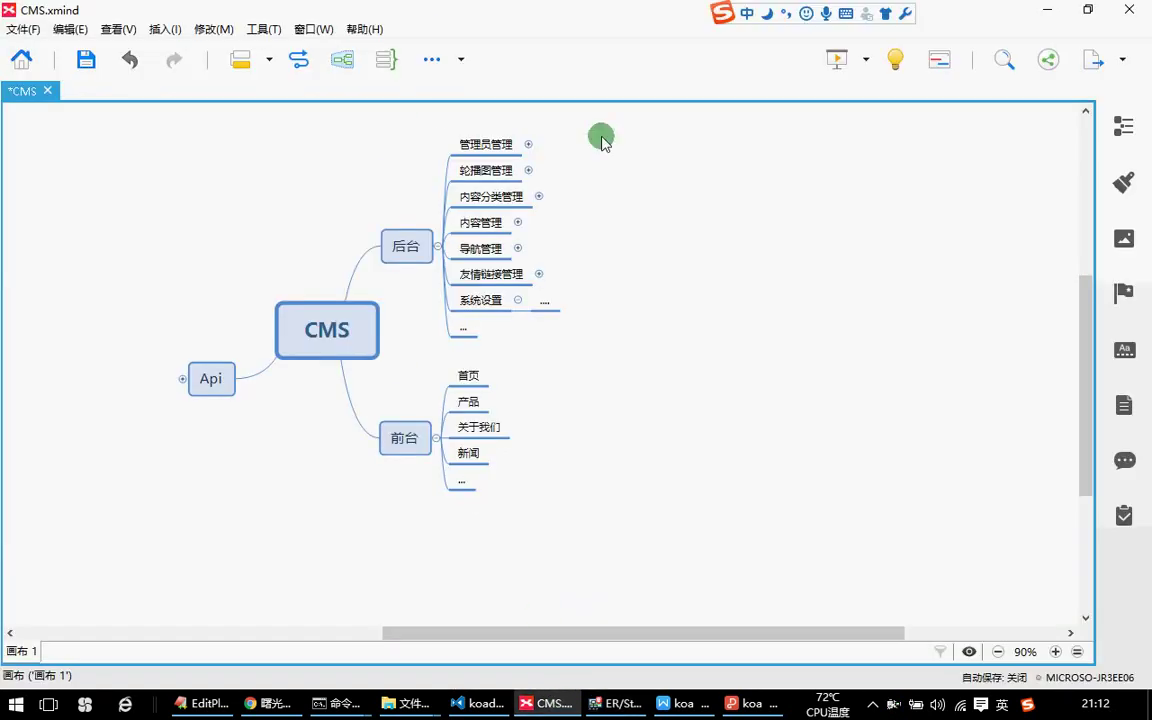